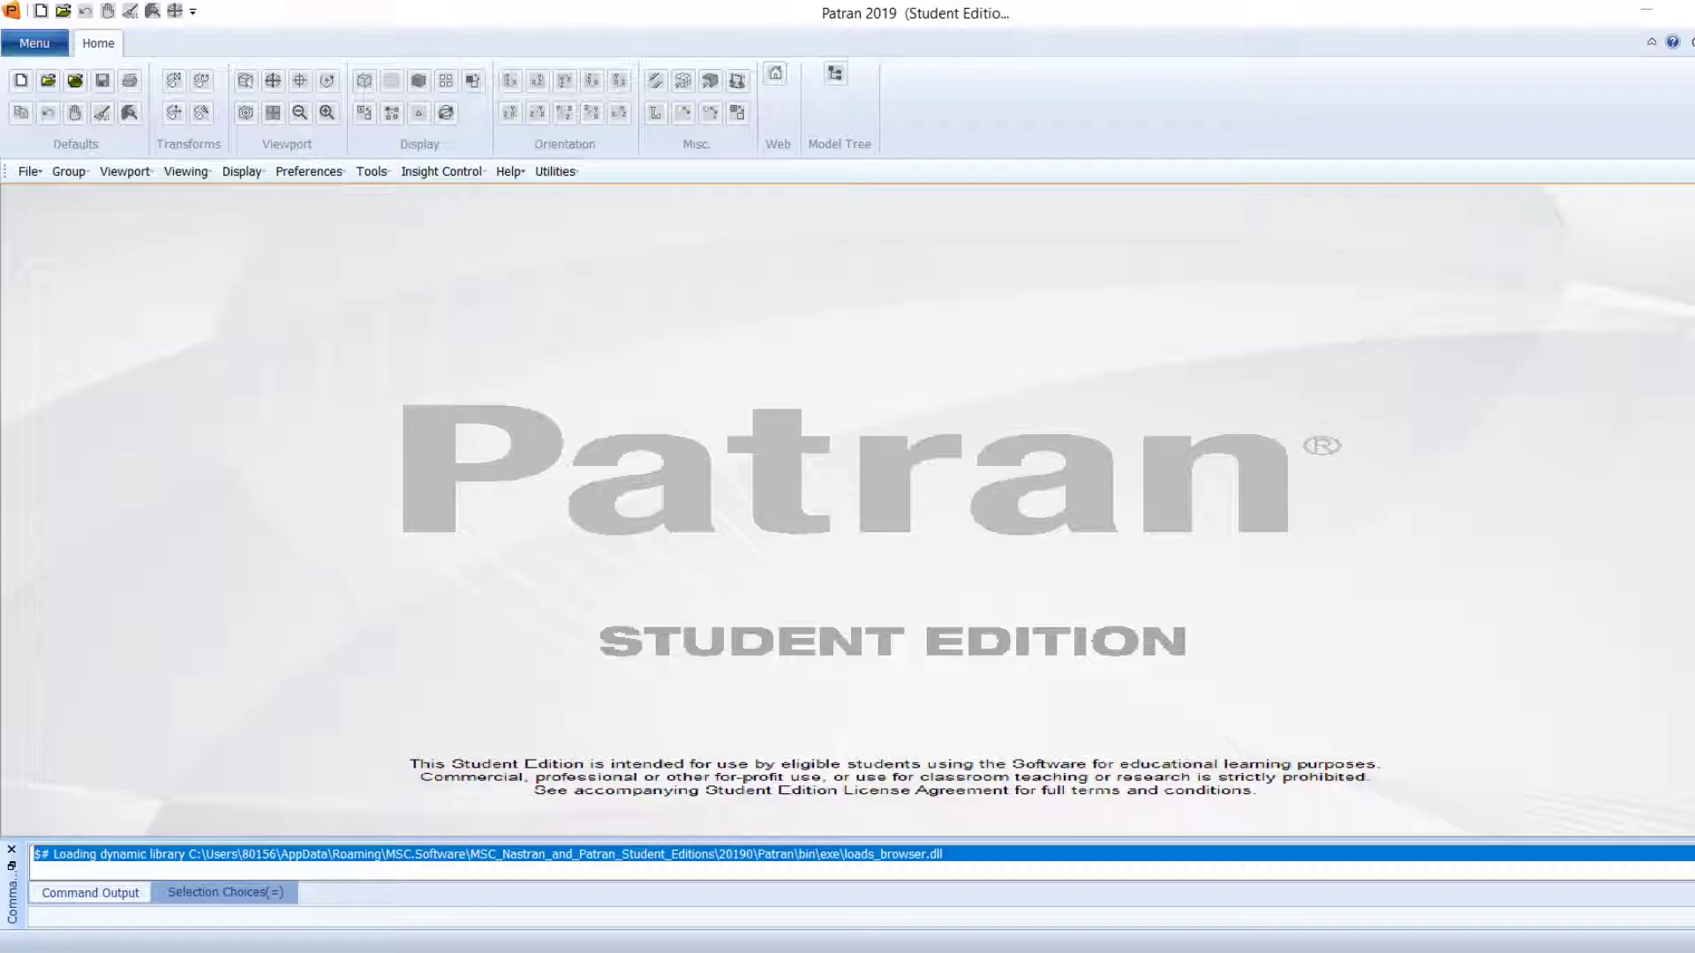
Step: Create a new database named surf_create in the desktop's videos_patran folder, using the default tolerance for a structural MSC.Nastran model
{"action": "left_click", "coordinate": [29, 172]}
{"action": "left_click", "coordinate": [64, 196]}
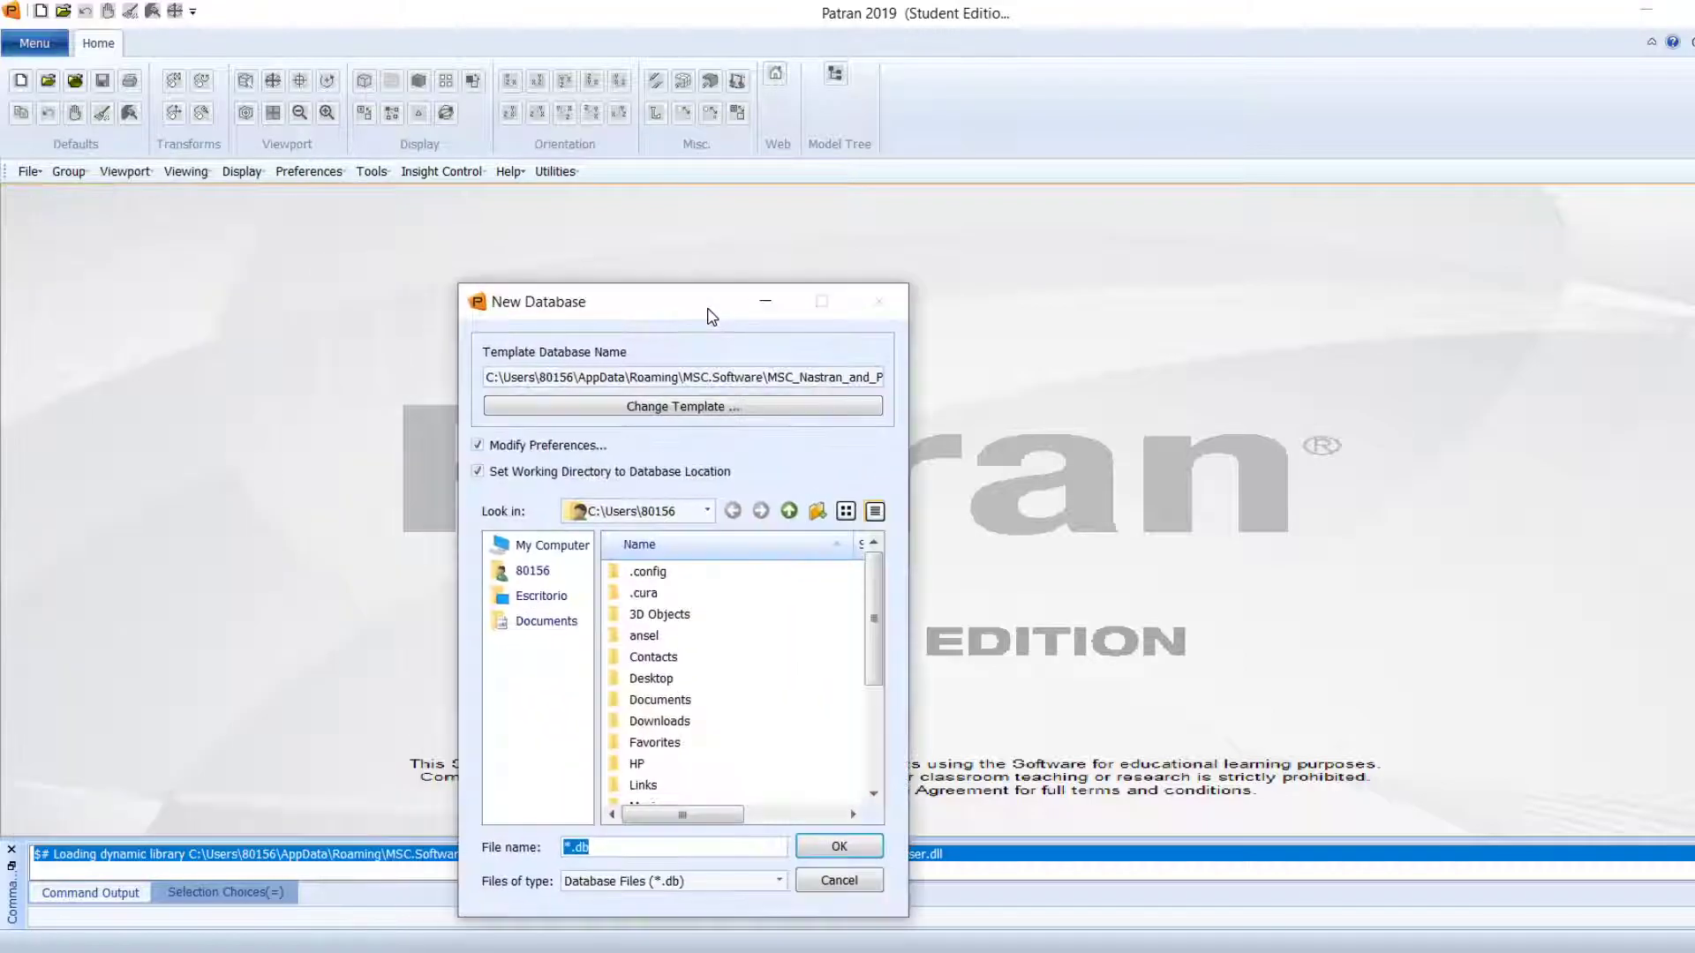
{"action": "left_click", "coordinate": [539, 598]}
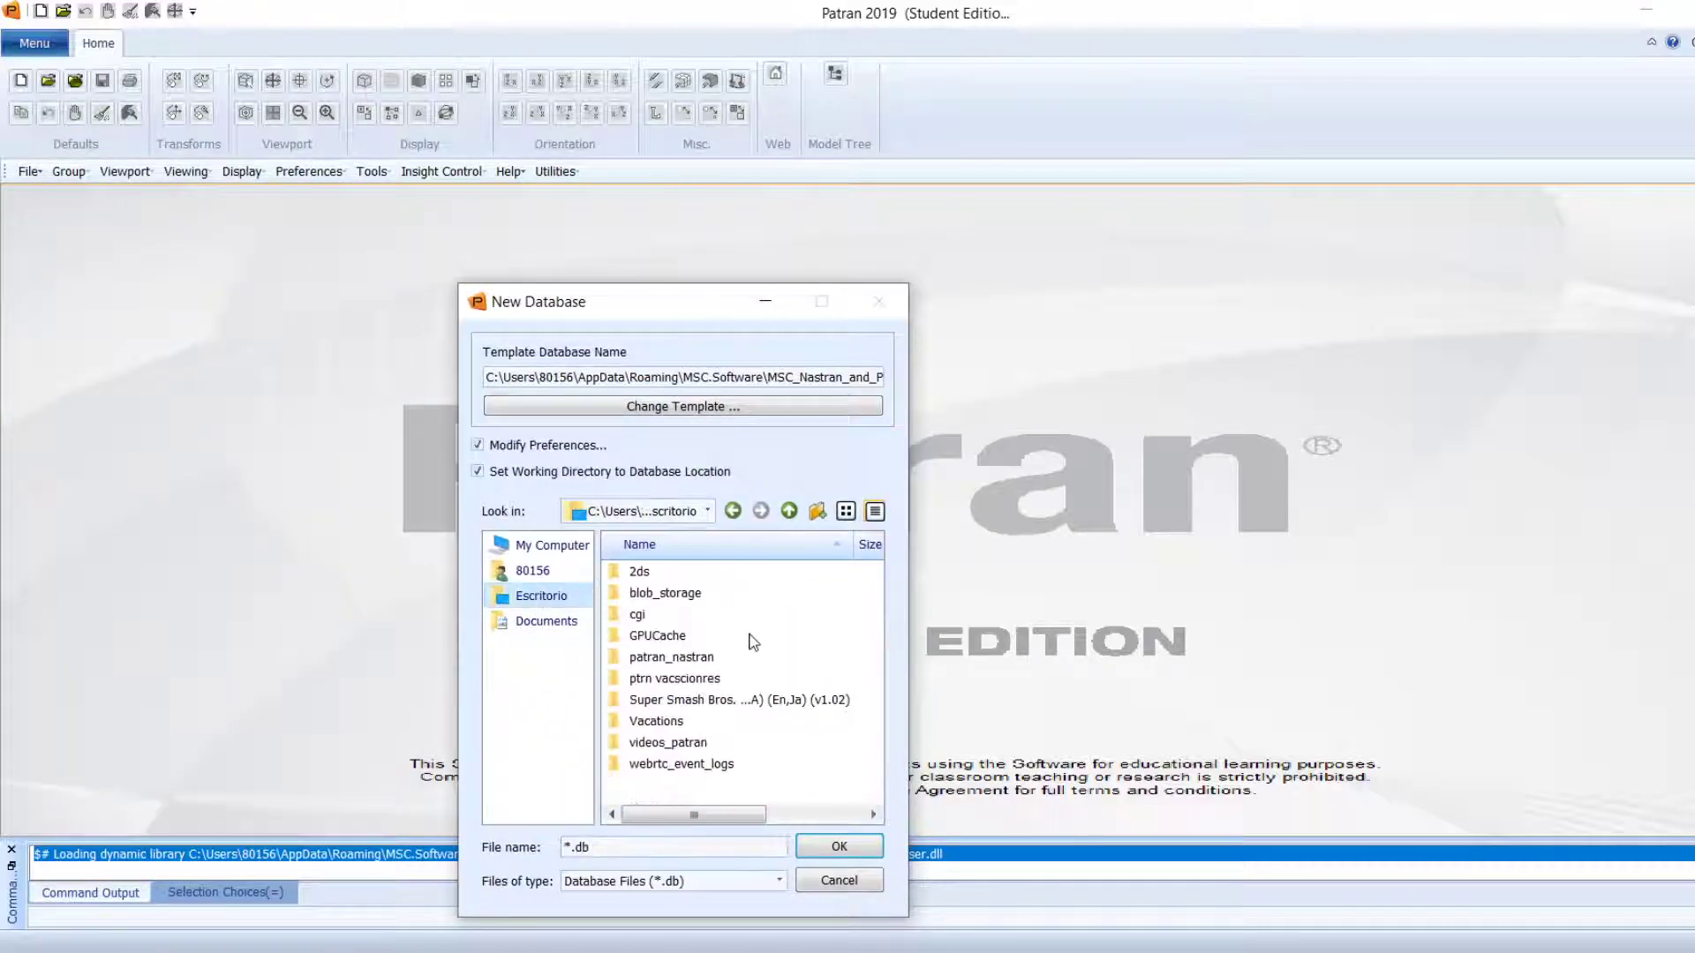
{"action": "double_click", "coordinate": [676, 743]}
{"action": "left_click", "coordinate": [710, 847]}
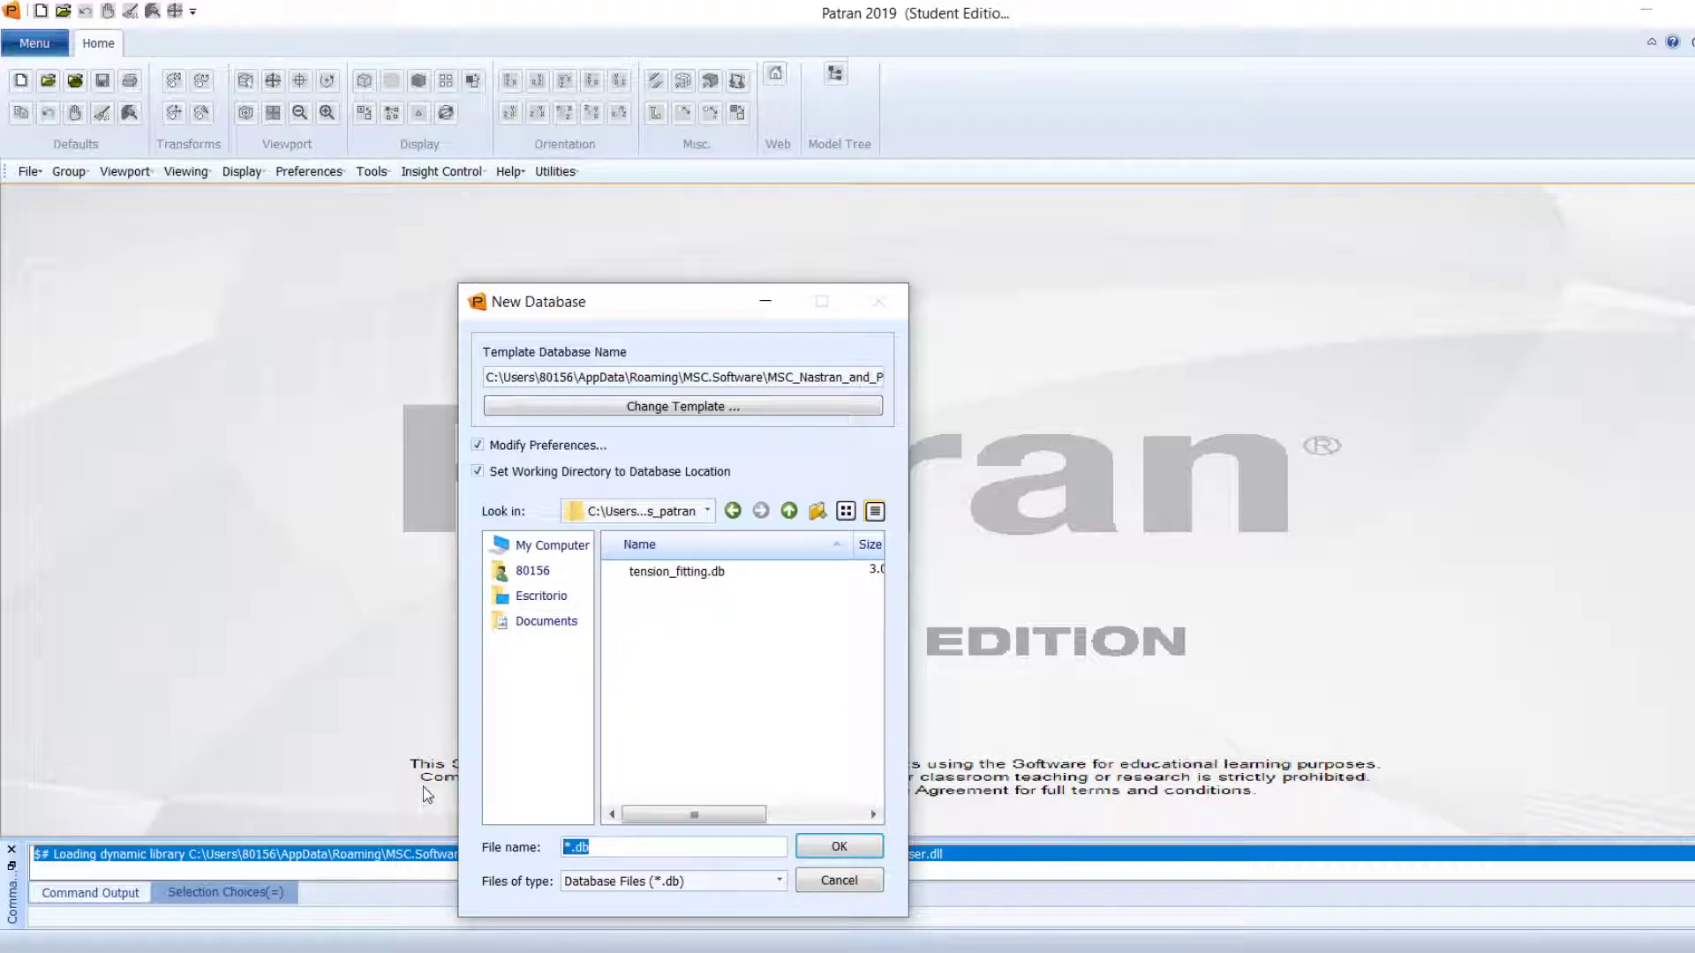
{"action": "key", "text": "BackSpace"}
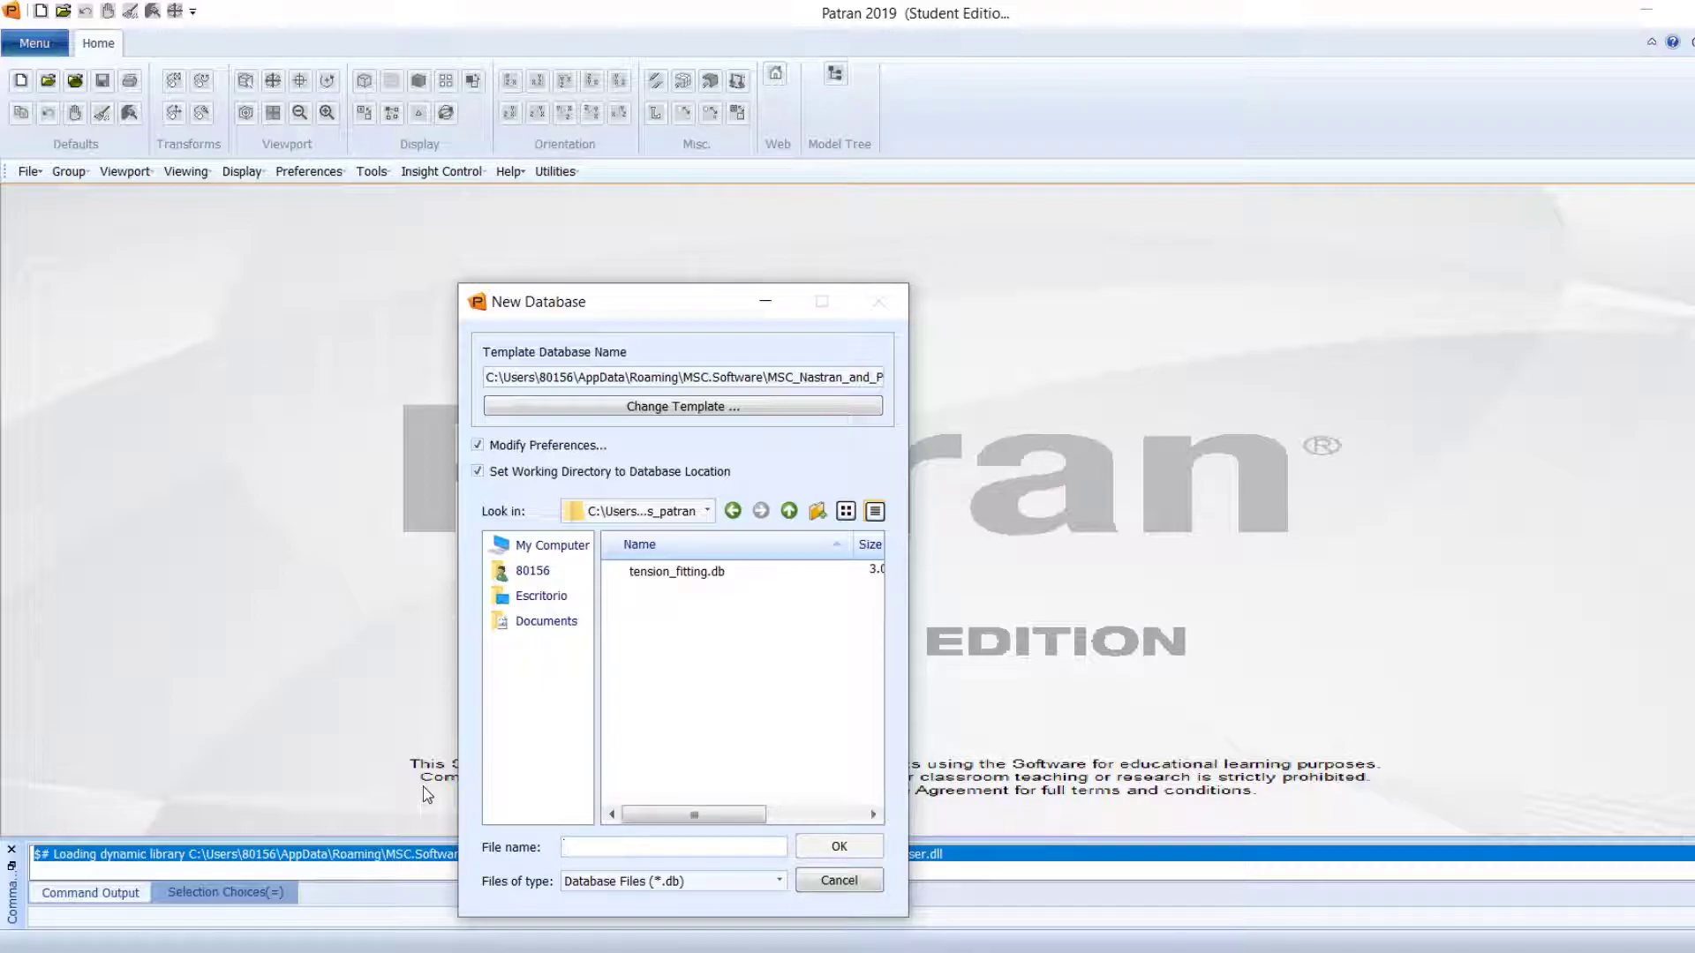
{"action": "type", "text": "surf"}
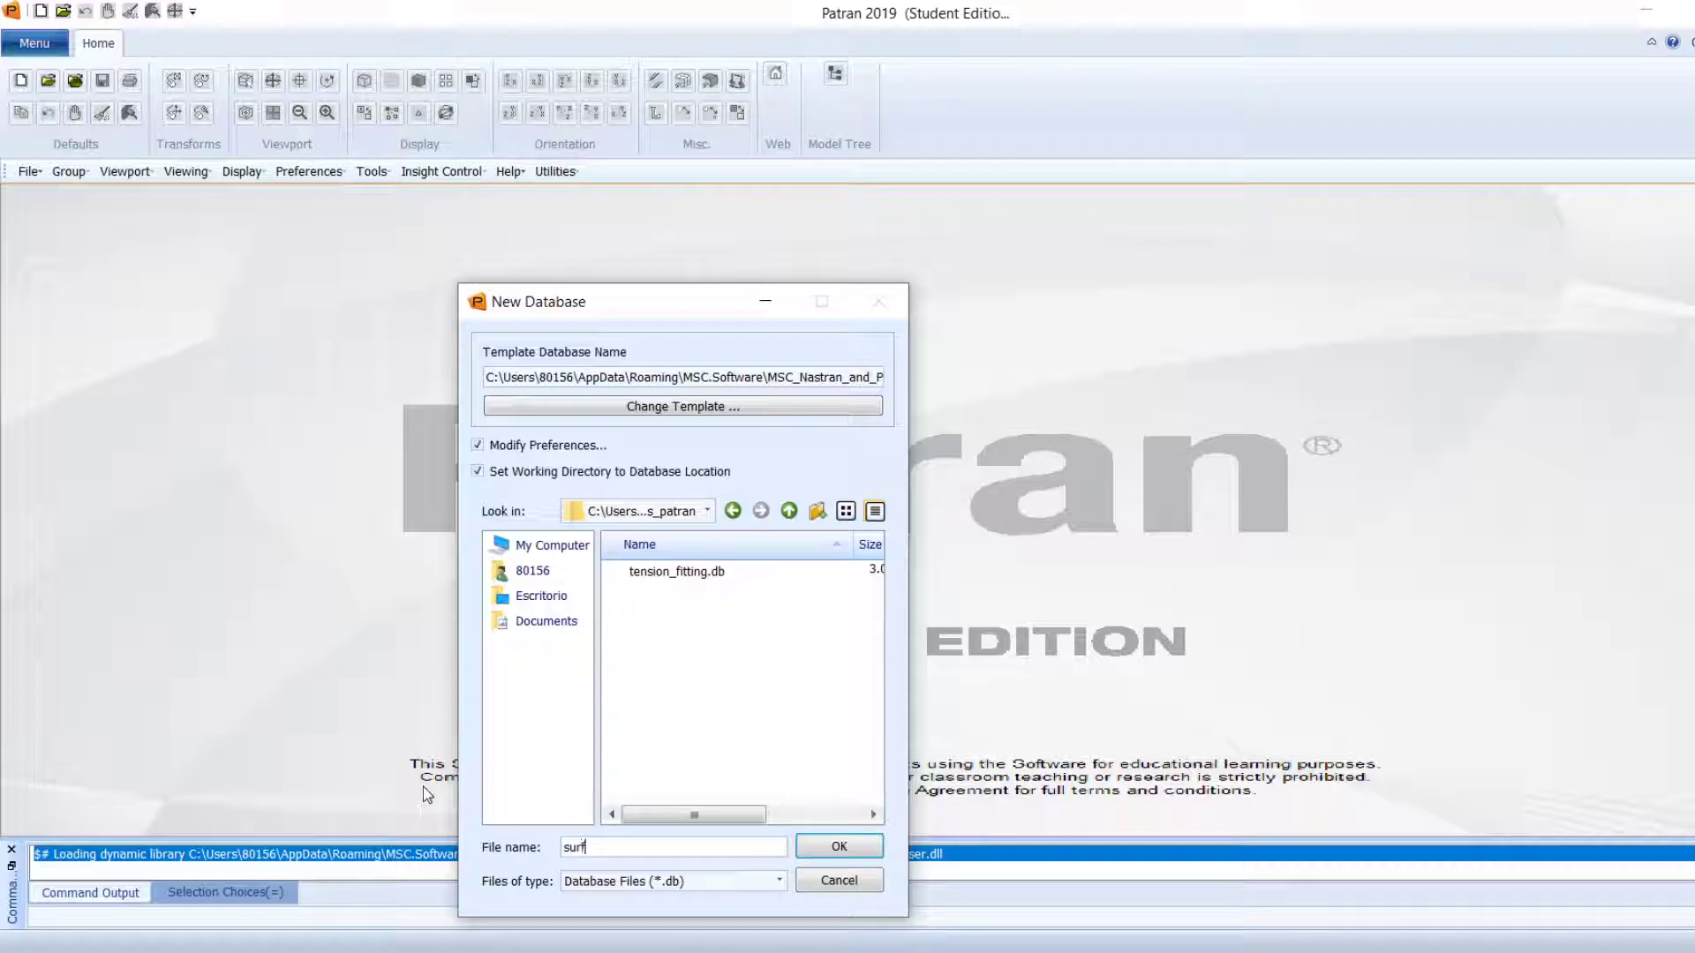
{"action": "type", "text": "_create"}
{"action": "left_click", "coordinate": [865, 848]}
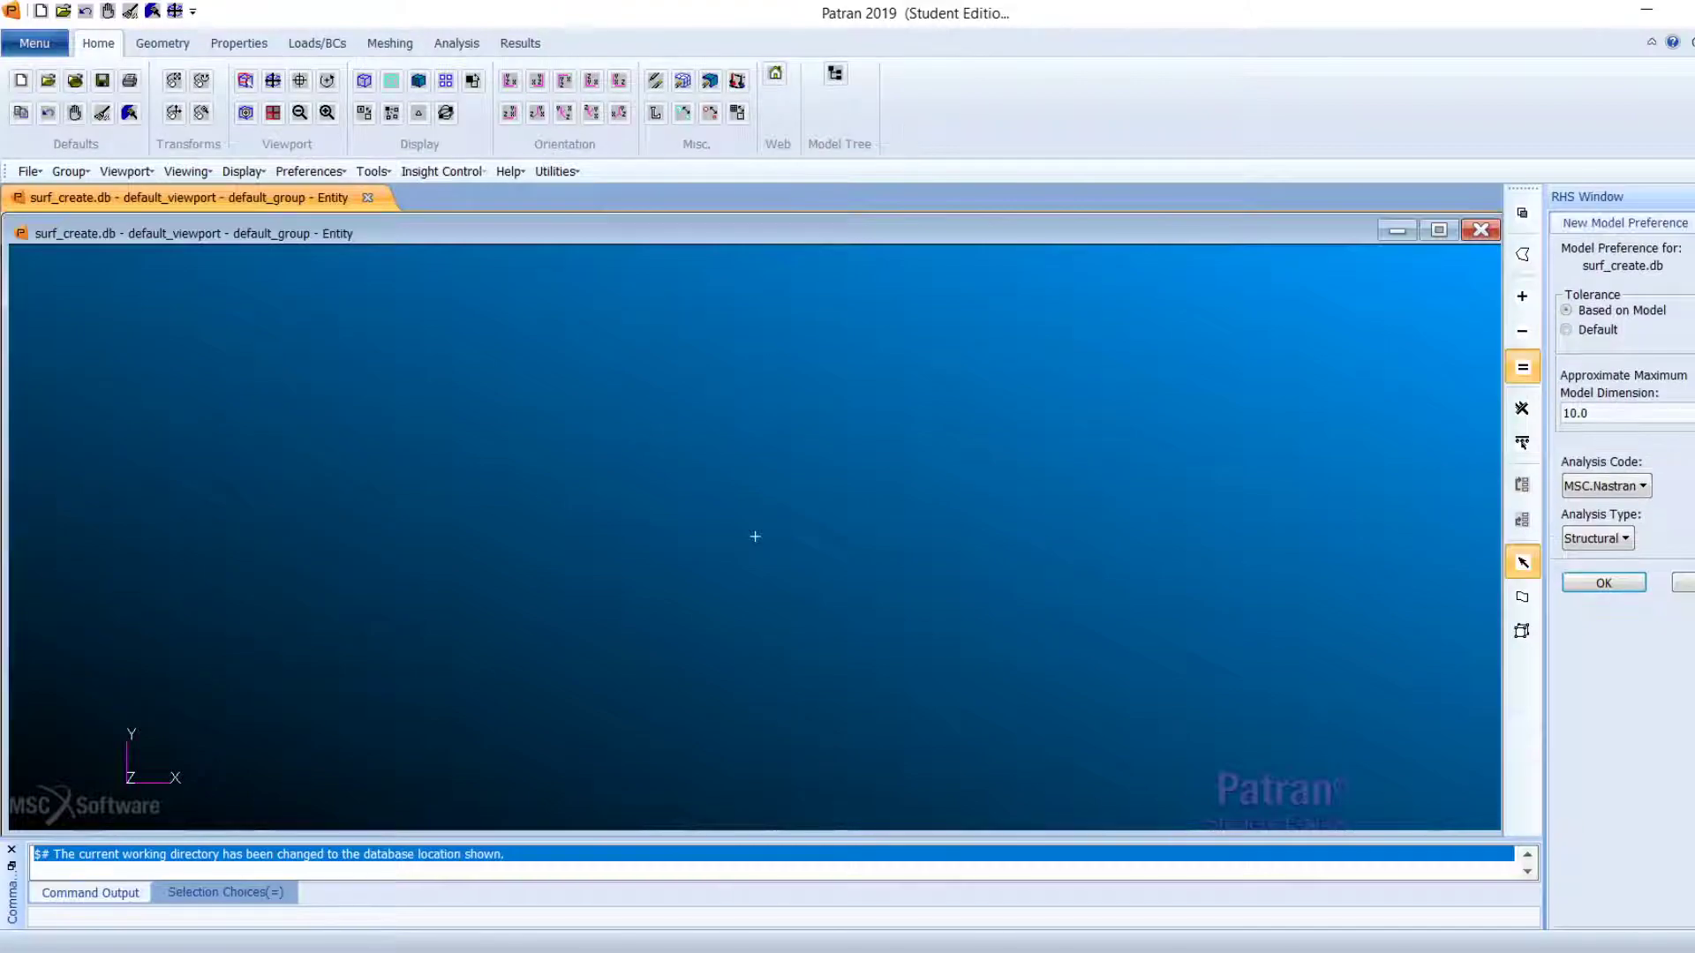
{"action": "left_click", "coordinate": [1584, 336]}
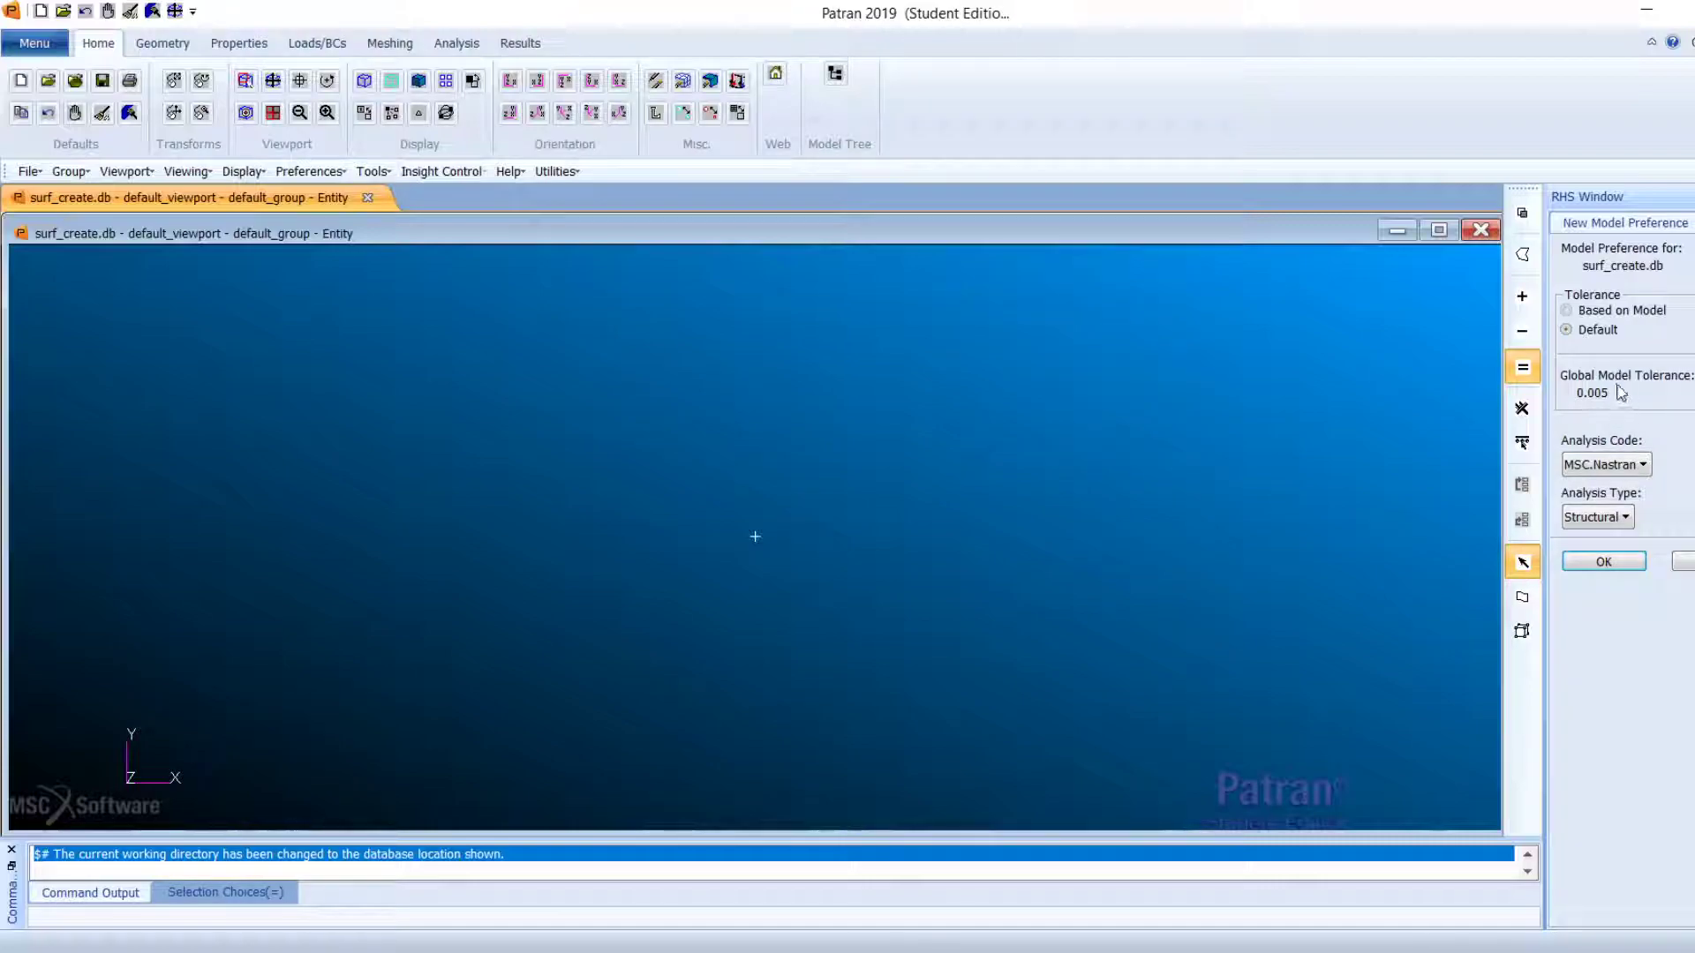
{"action": "left_click", "coordinate": [1602, 561]}
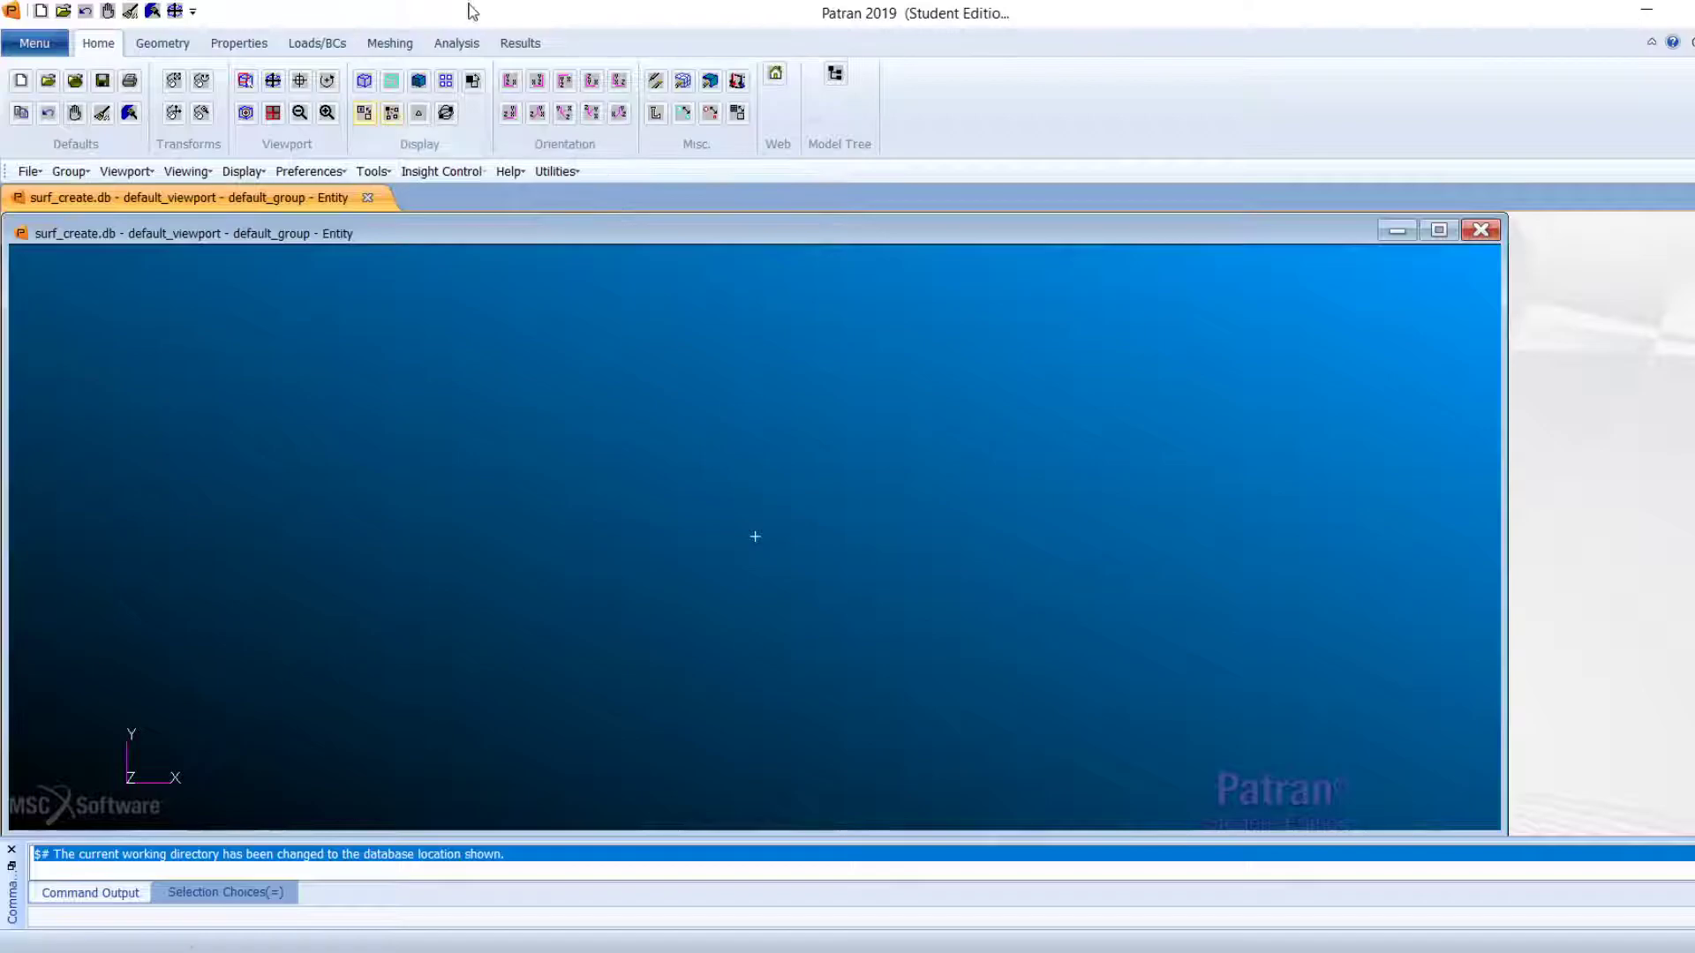
Step: Create a rectangular surface by the XYZ method with vector <24 10 0> from origin [0 0 0], with Auto Execute off
{"action": "left_click", "coordinate": [164, 44]}
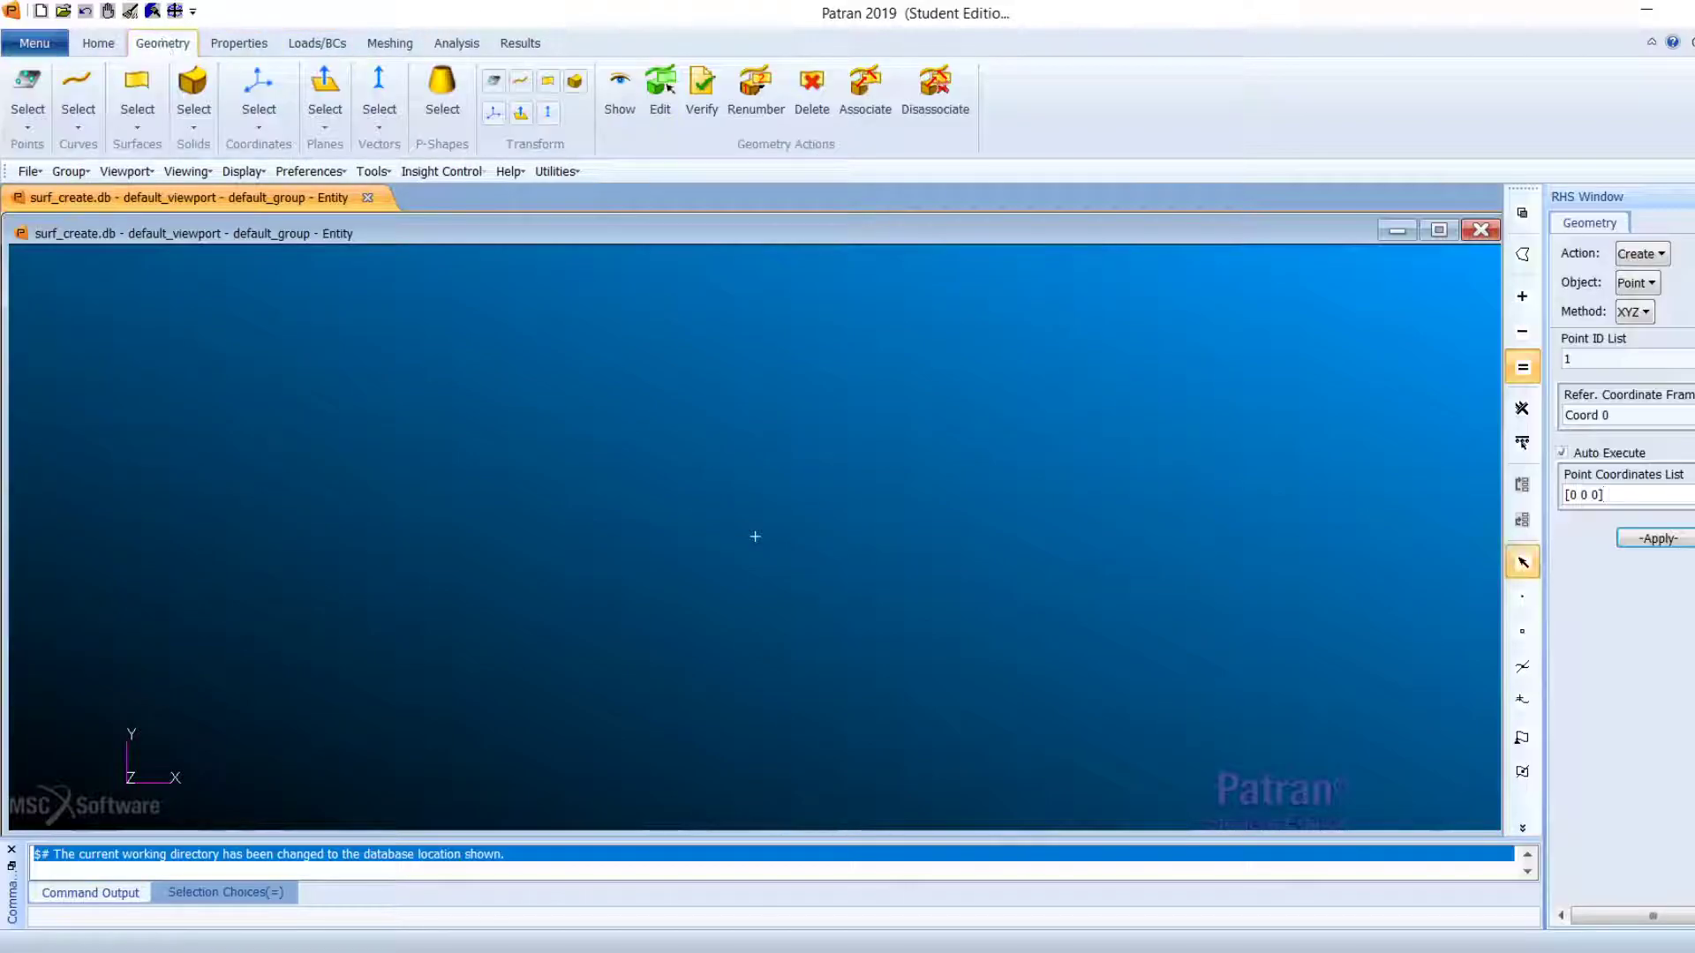
{"action": "left_click", "coordinate": [1637, 282]}
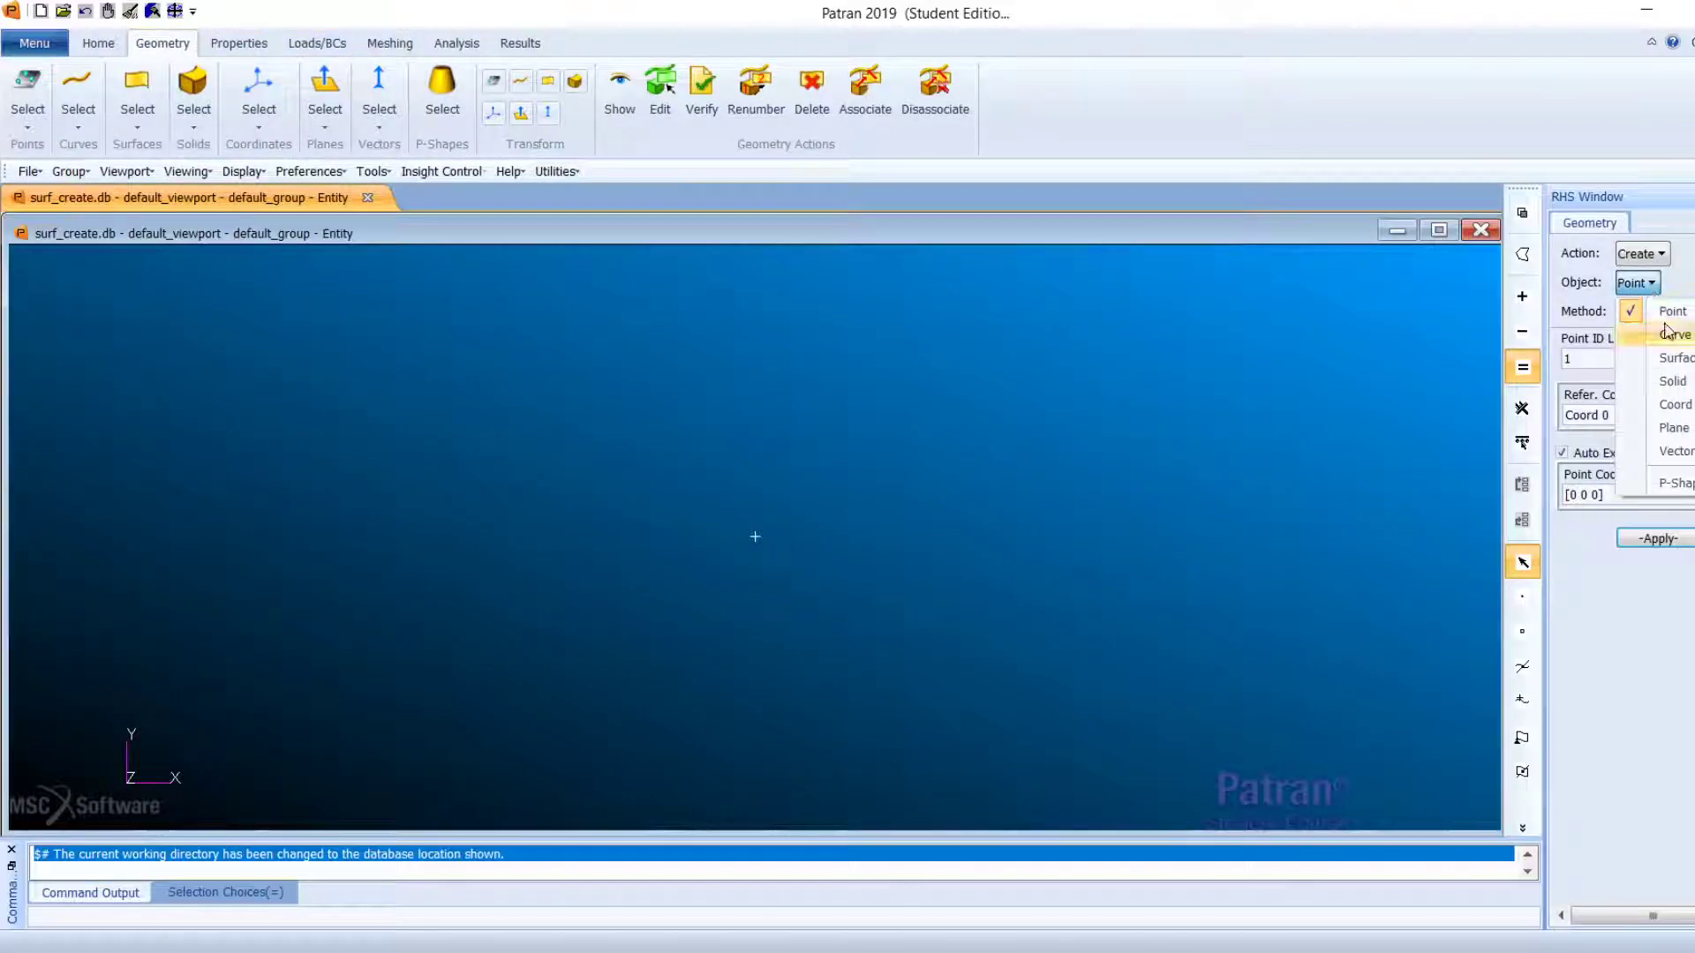
{"action": "left_click", "coordinate": [1672, 357]}
{"action": "left_click", "coordinate": [1639, 311]}
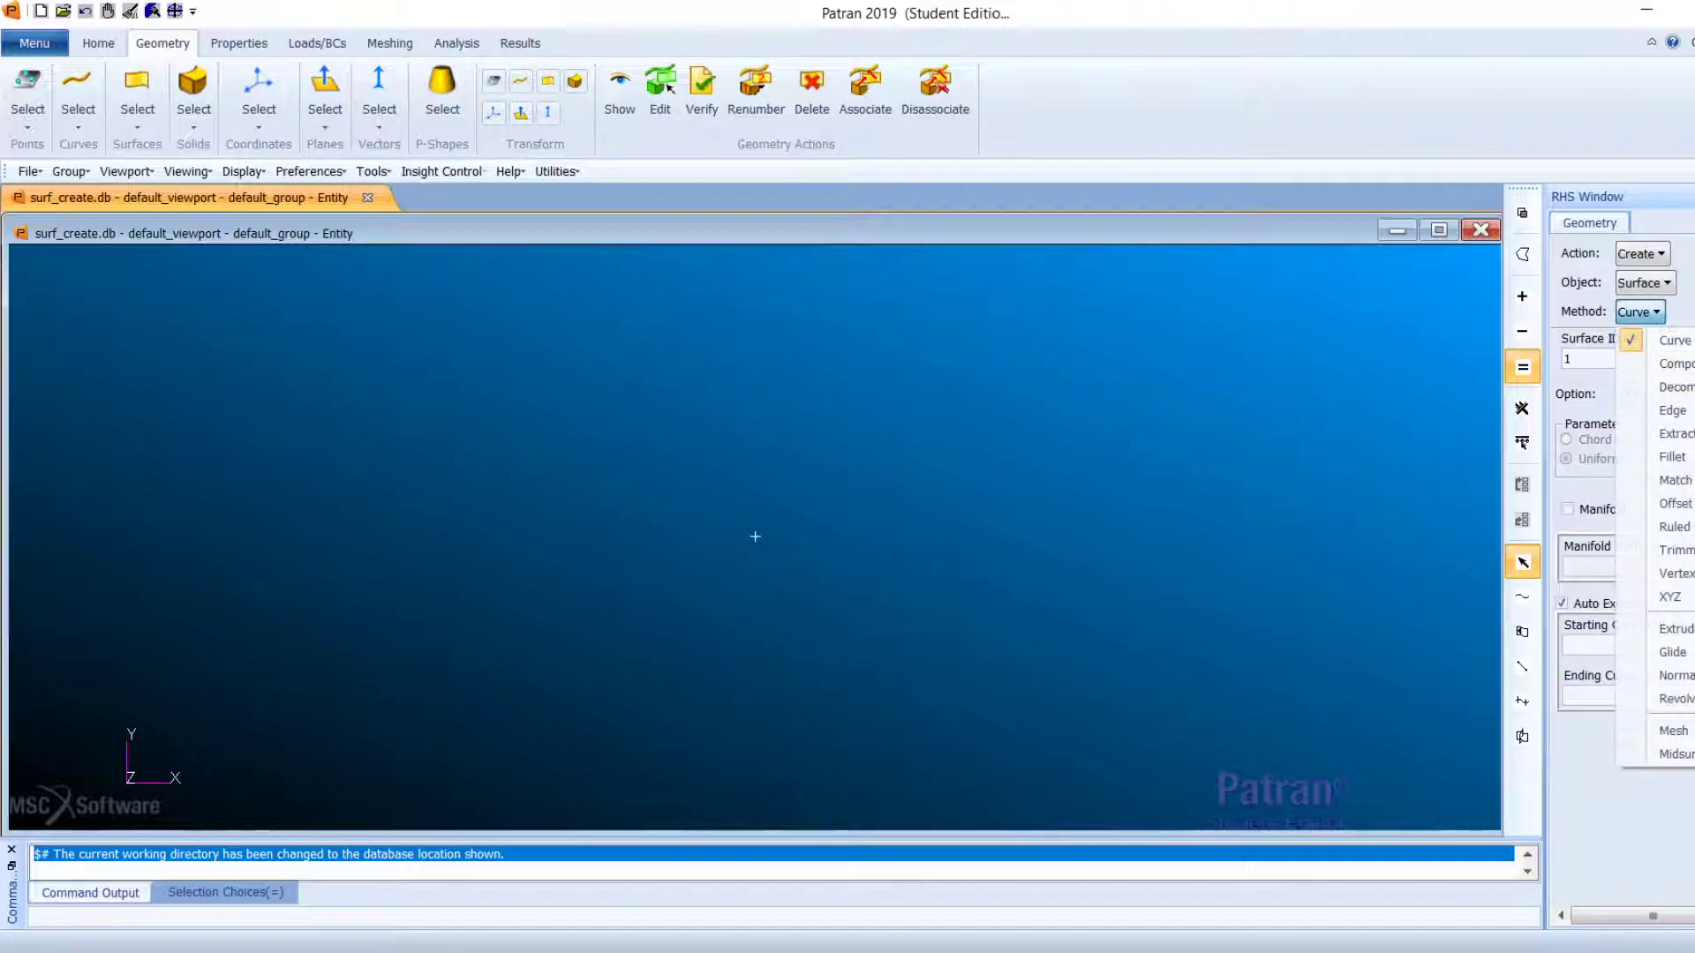
{"action": "left_click", "coordinate": [1669, 597]}
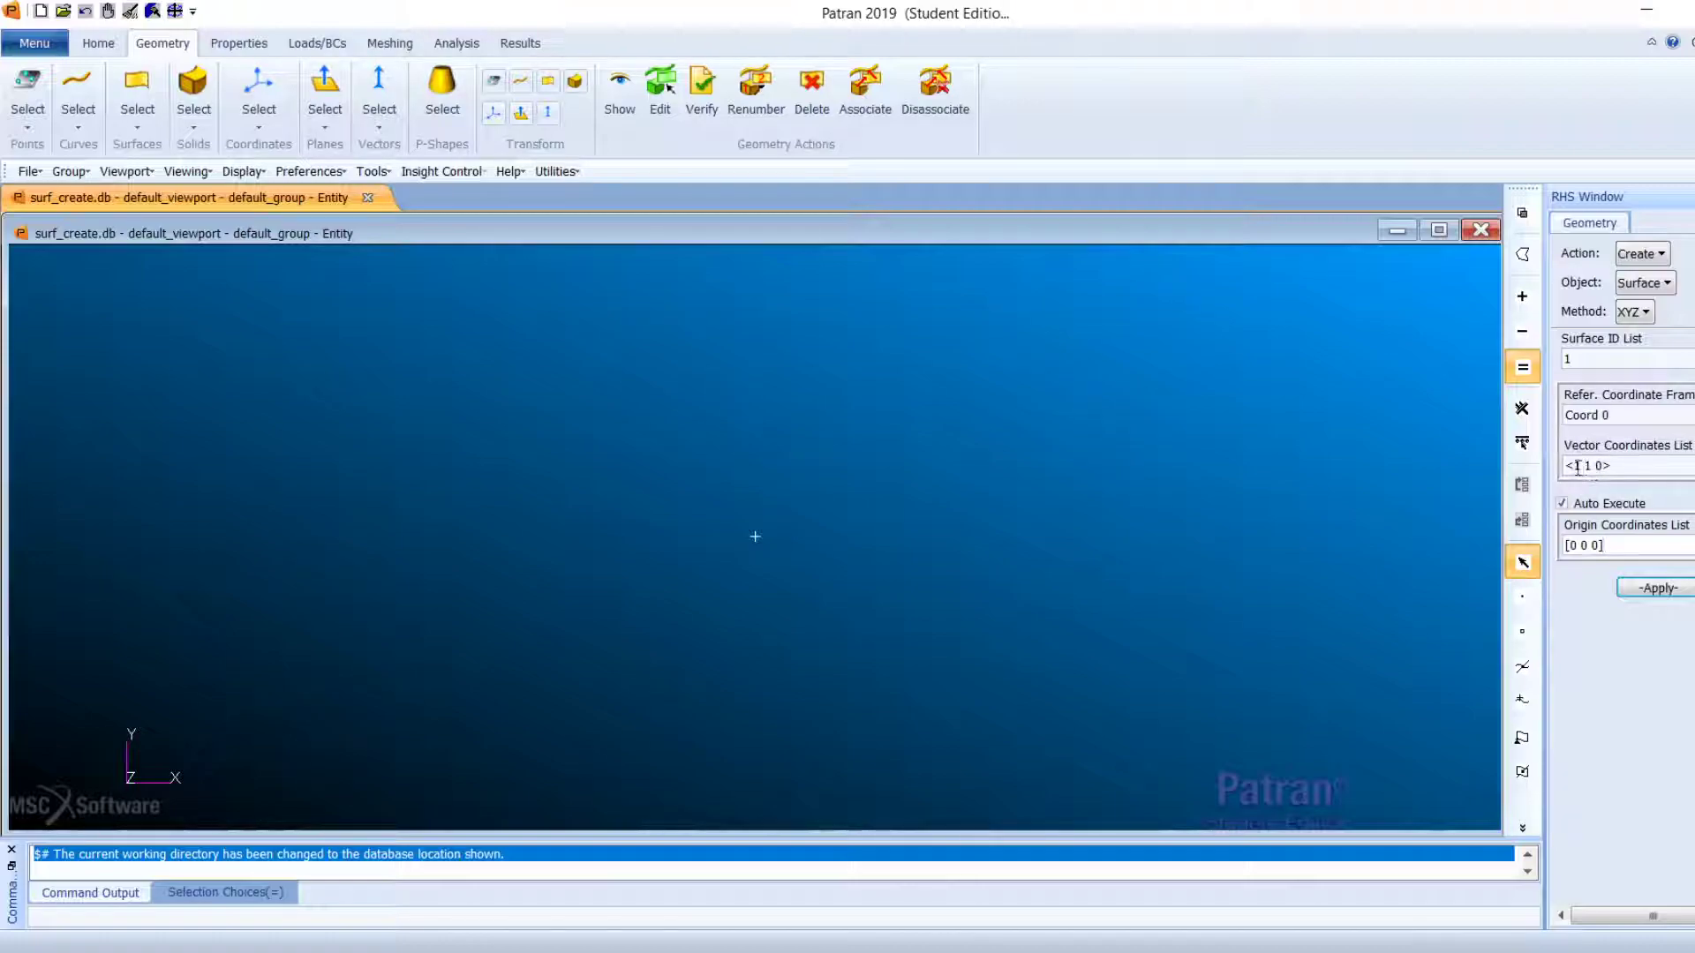
{"action": "left_click", "coordinate": [1579, 468]}
{"action": "key", "text": "BackSpace"}
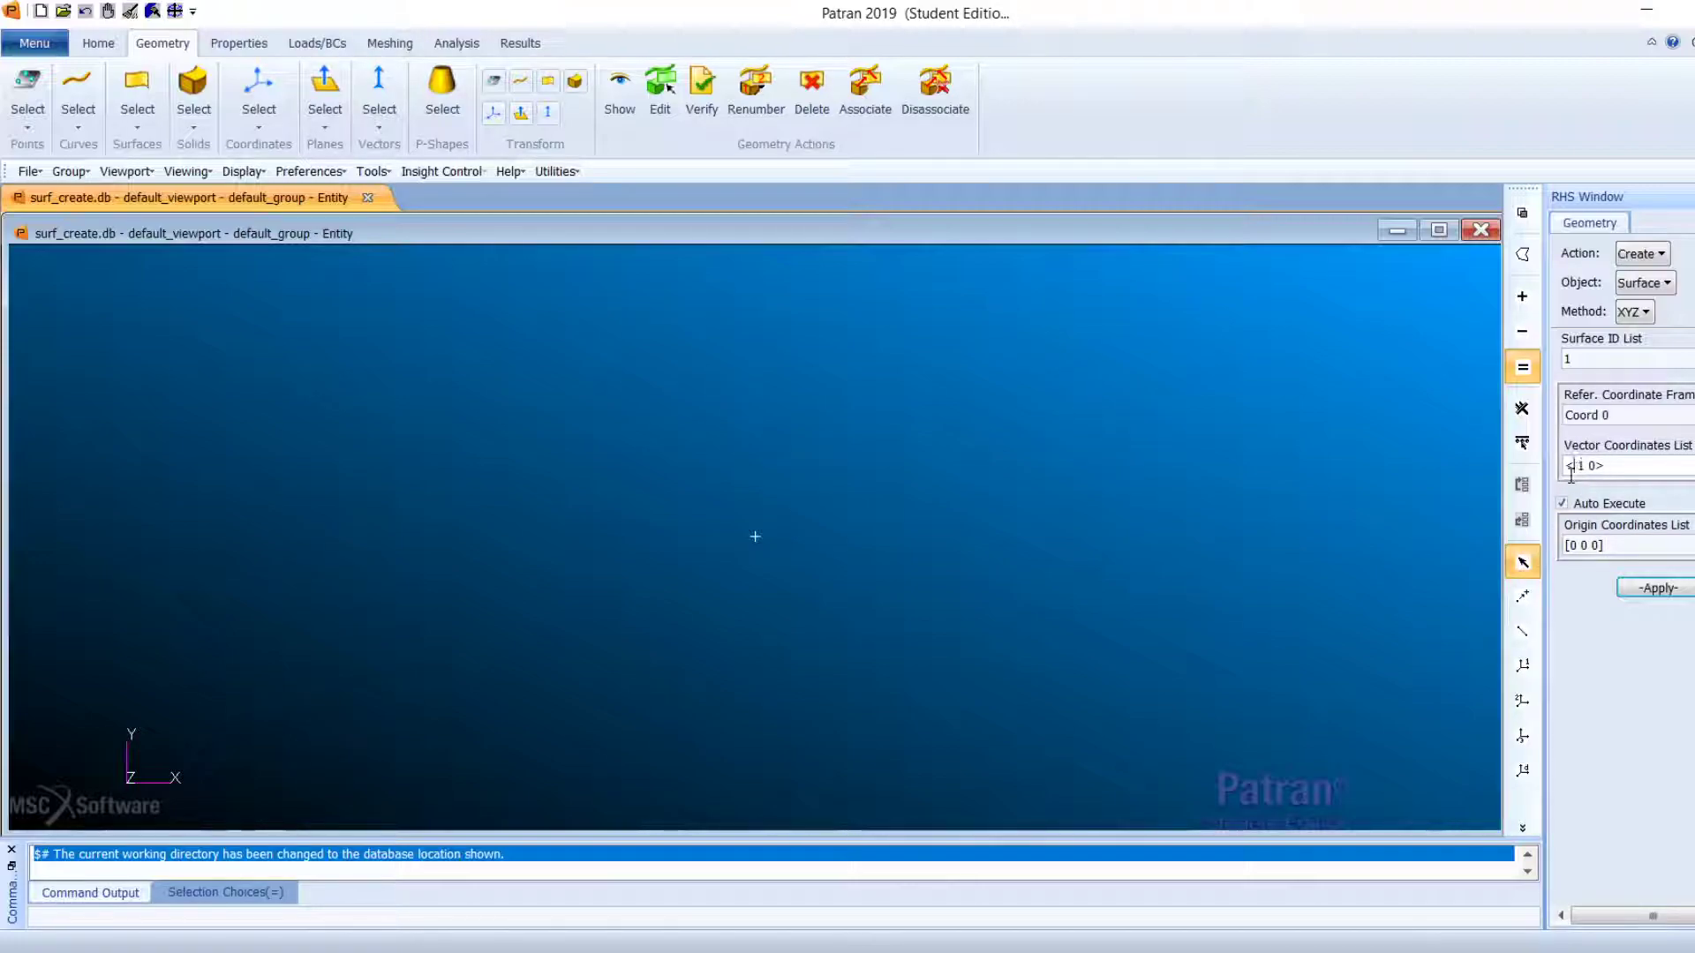
{"action": "type", "text": "24"}
{"action": "key", "text": "Right"}
{"action": "key", "text": "Right"}
{"action": "type", "text": "0"}
{"action": "left_click", "coordinate": [1562, 503]}
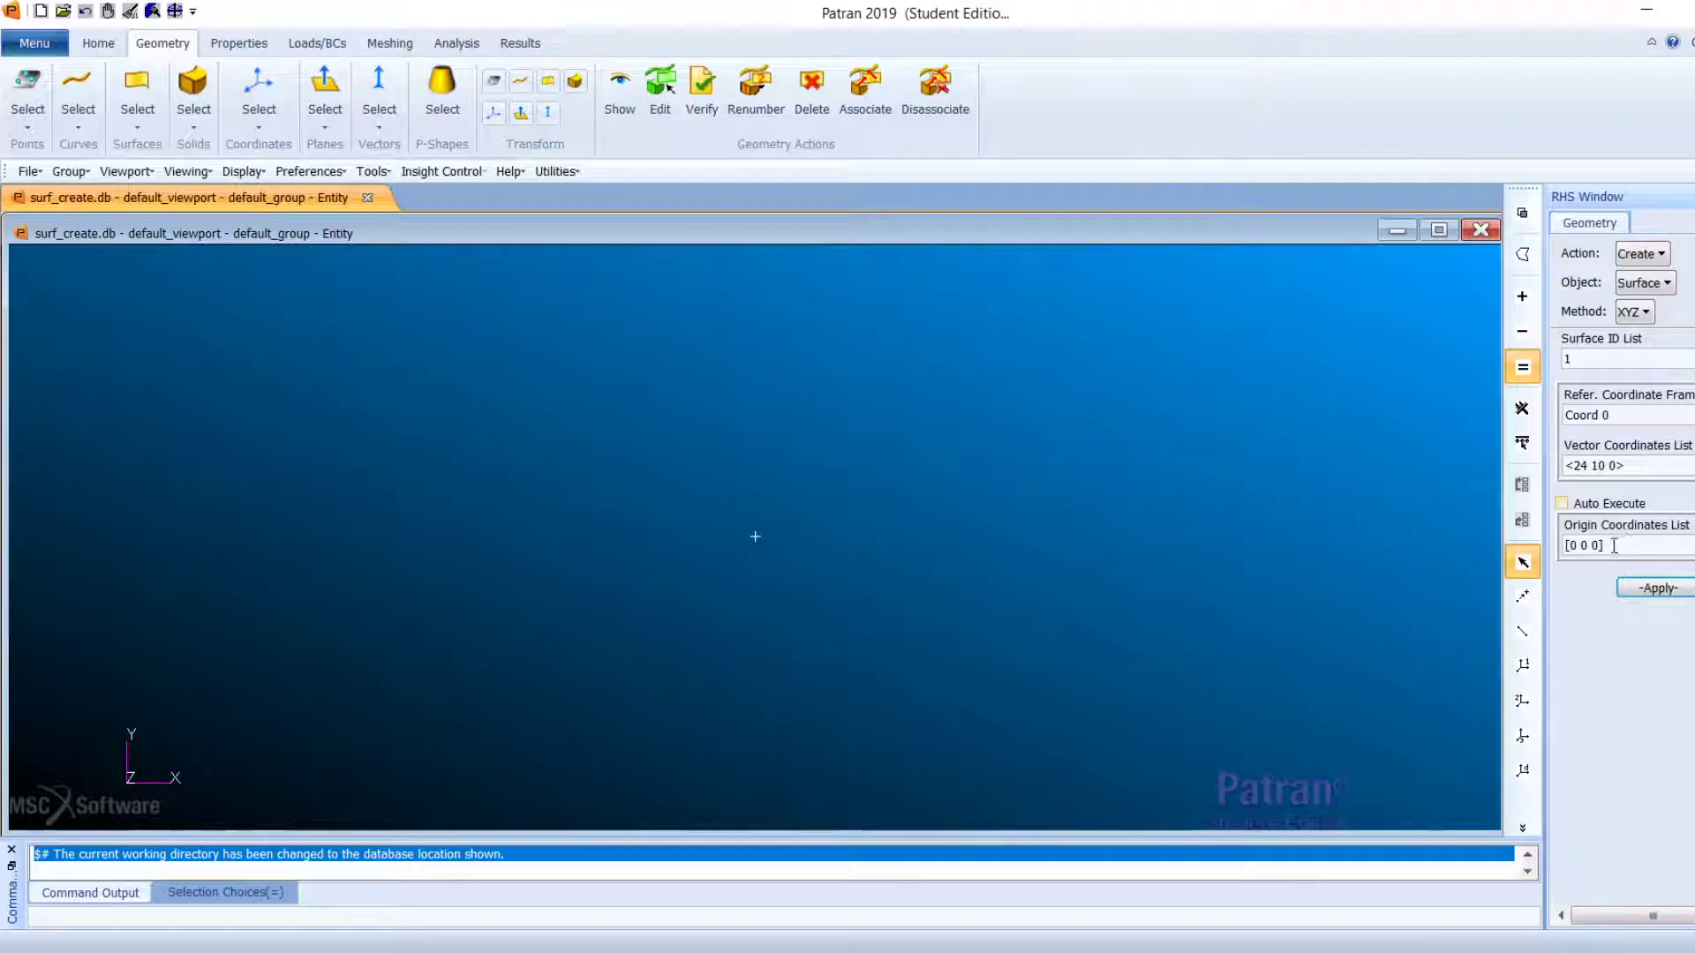
{"action": "left_click", "coordinate": [1654, 589]}
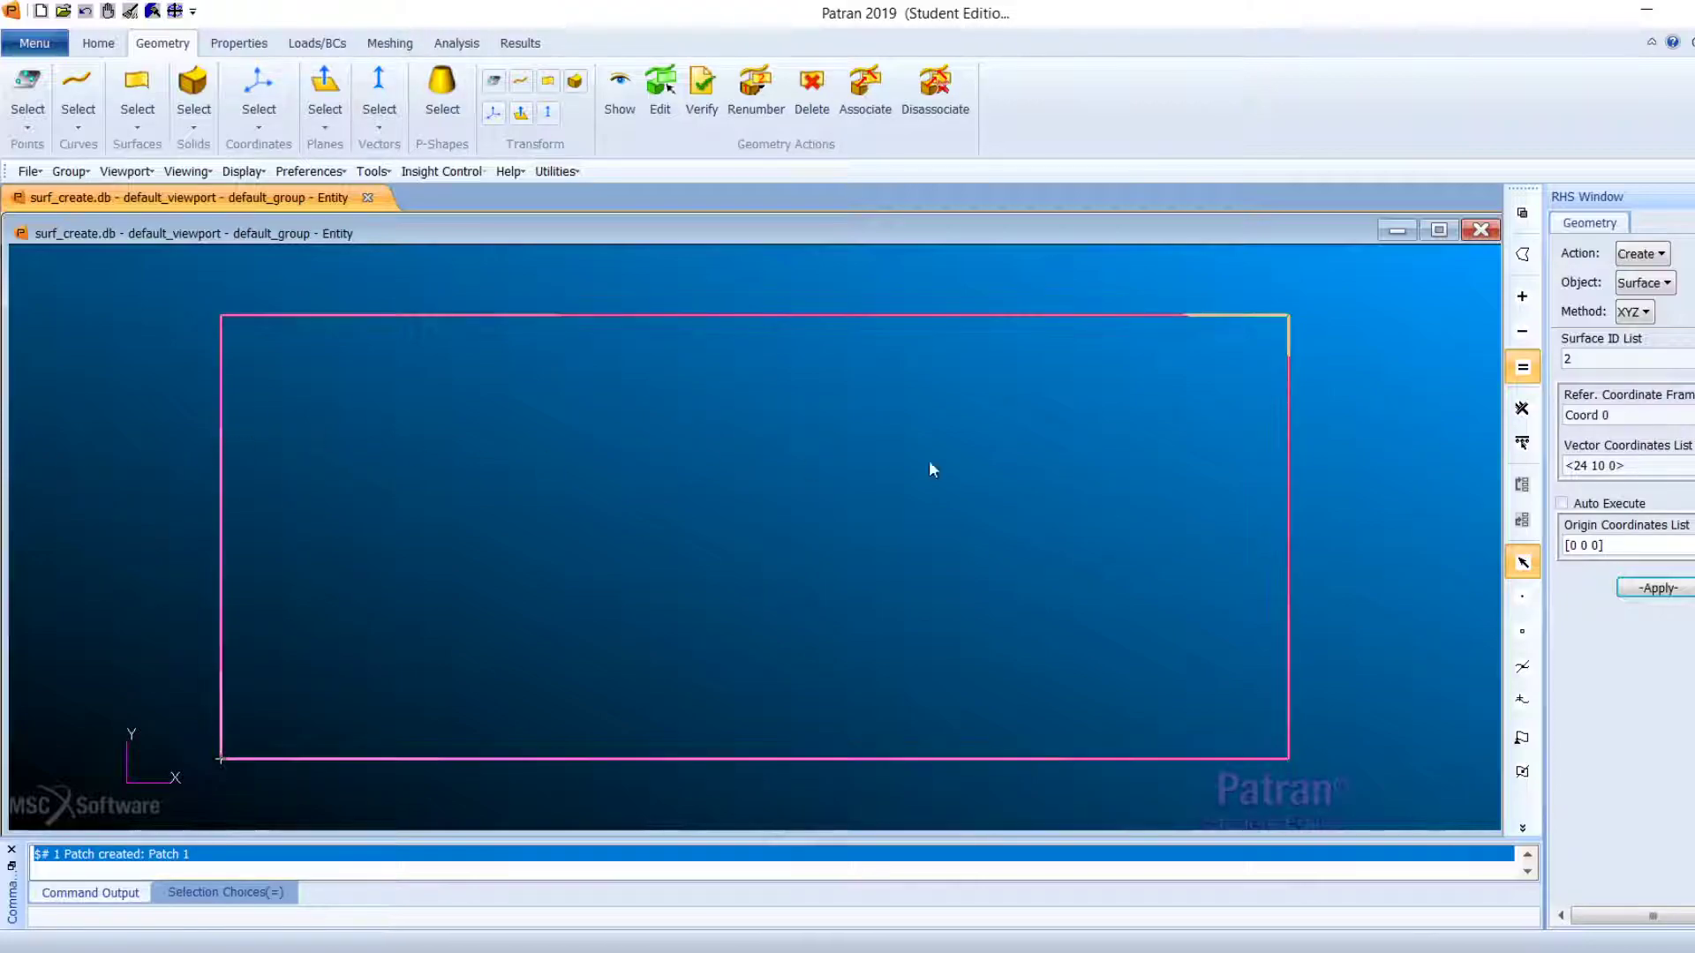
{"action": "left_click", "coordinate": [1589, 466]}
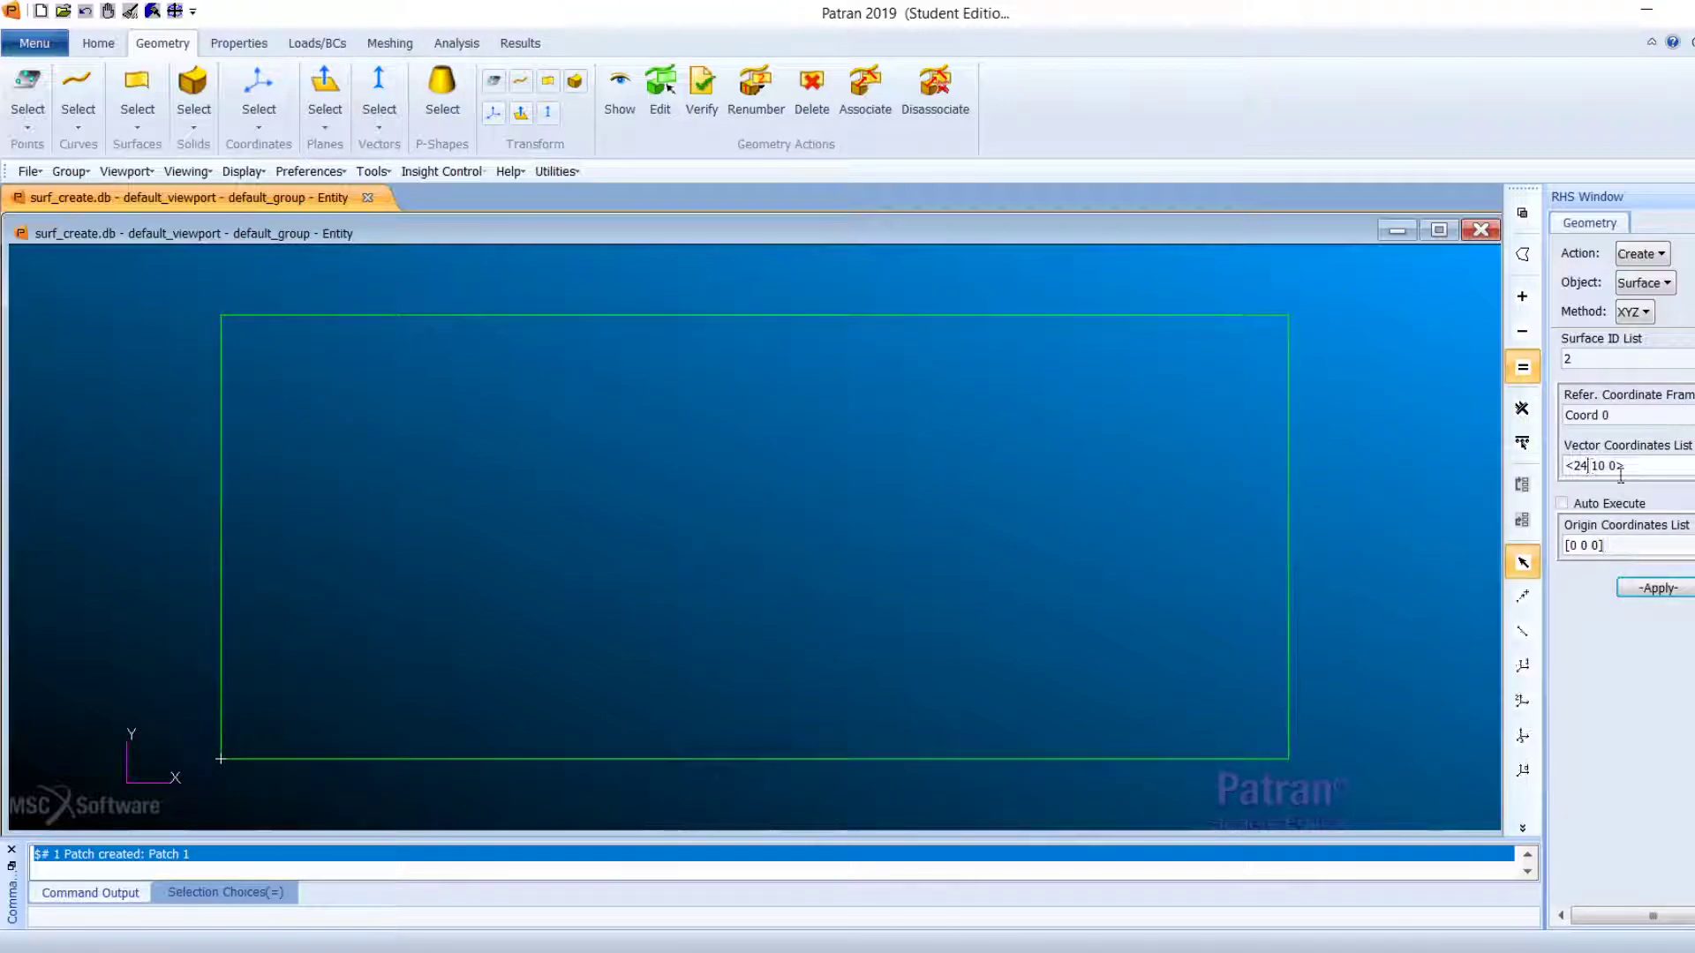
{"action": "key", "text": "BackSpace"}
{"action": "key", "text": "BackSpace"}
{"action": "type", "text": "0"}
{"action": "key", "text": "Delete"}
{"action": "key", "text": "Right"}
{"action": "key", "text": "Right"}
{"action": "key", "text": "Delete"}
{"action": "type", "text": "2"}
Step: Extrude the rectangle's upper edge into a flange surface with translation vector <0 0 2>, with Auto Execute off
{"action": "left_click", "coordinate": [1643, 312]}
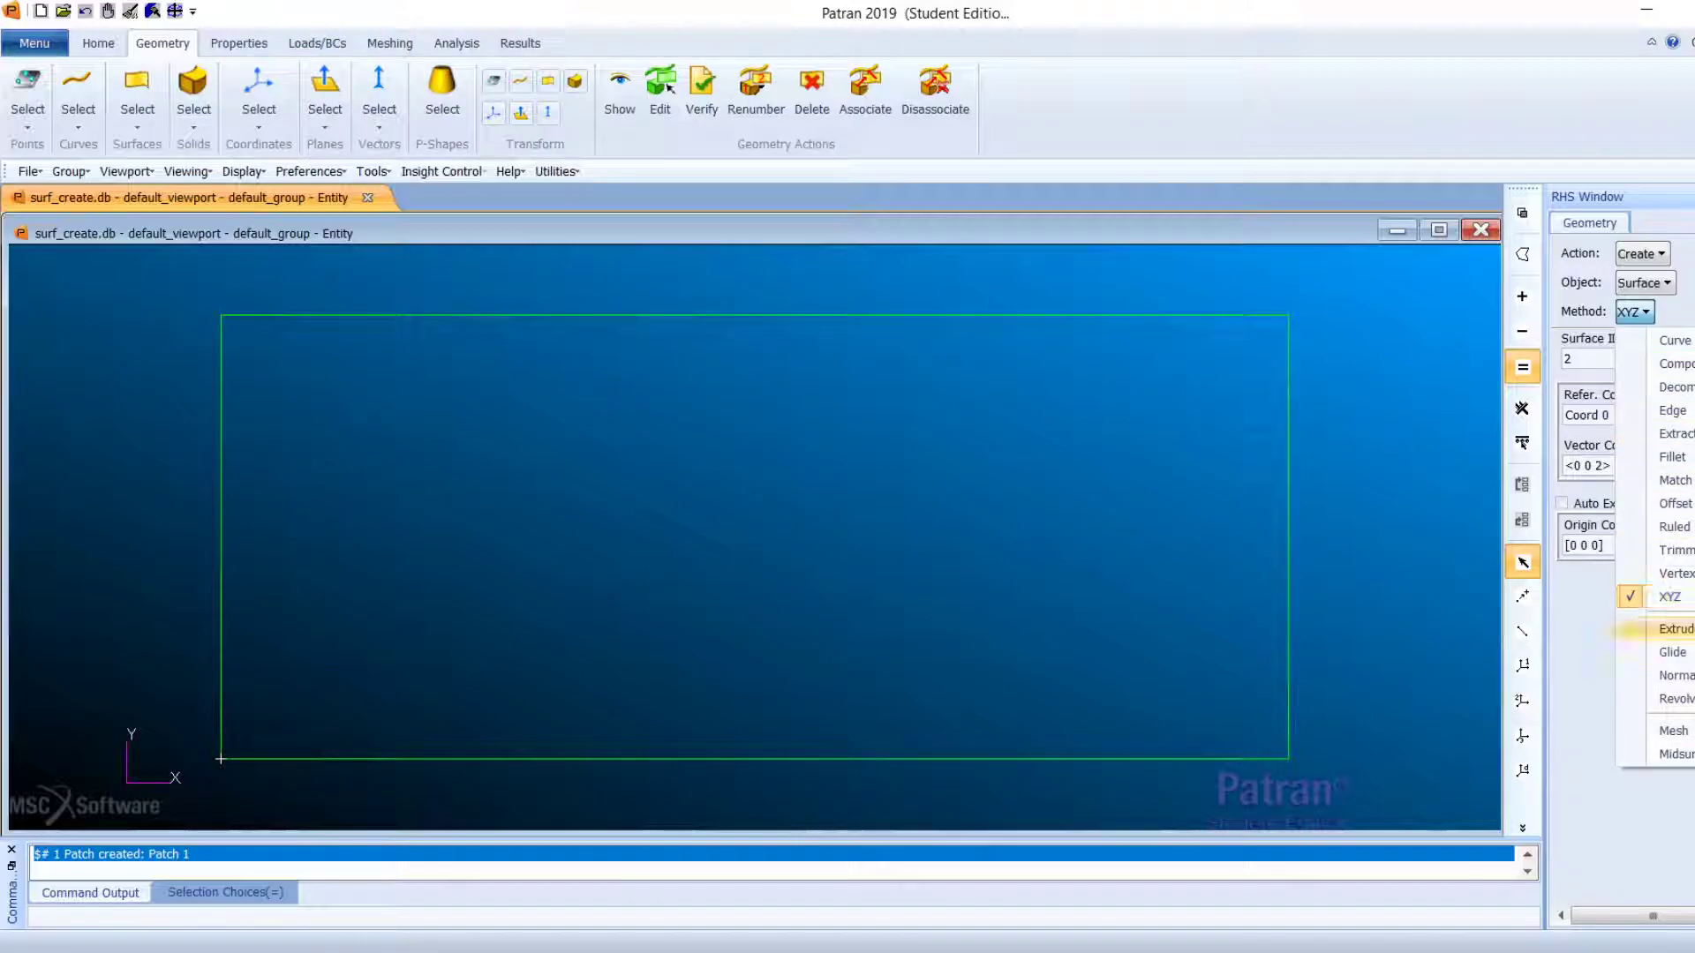
{"action": "left_click", "coordinate": [1674, 628]}
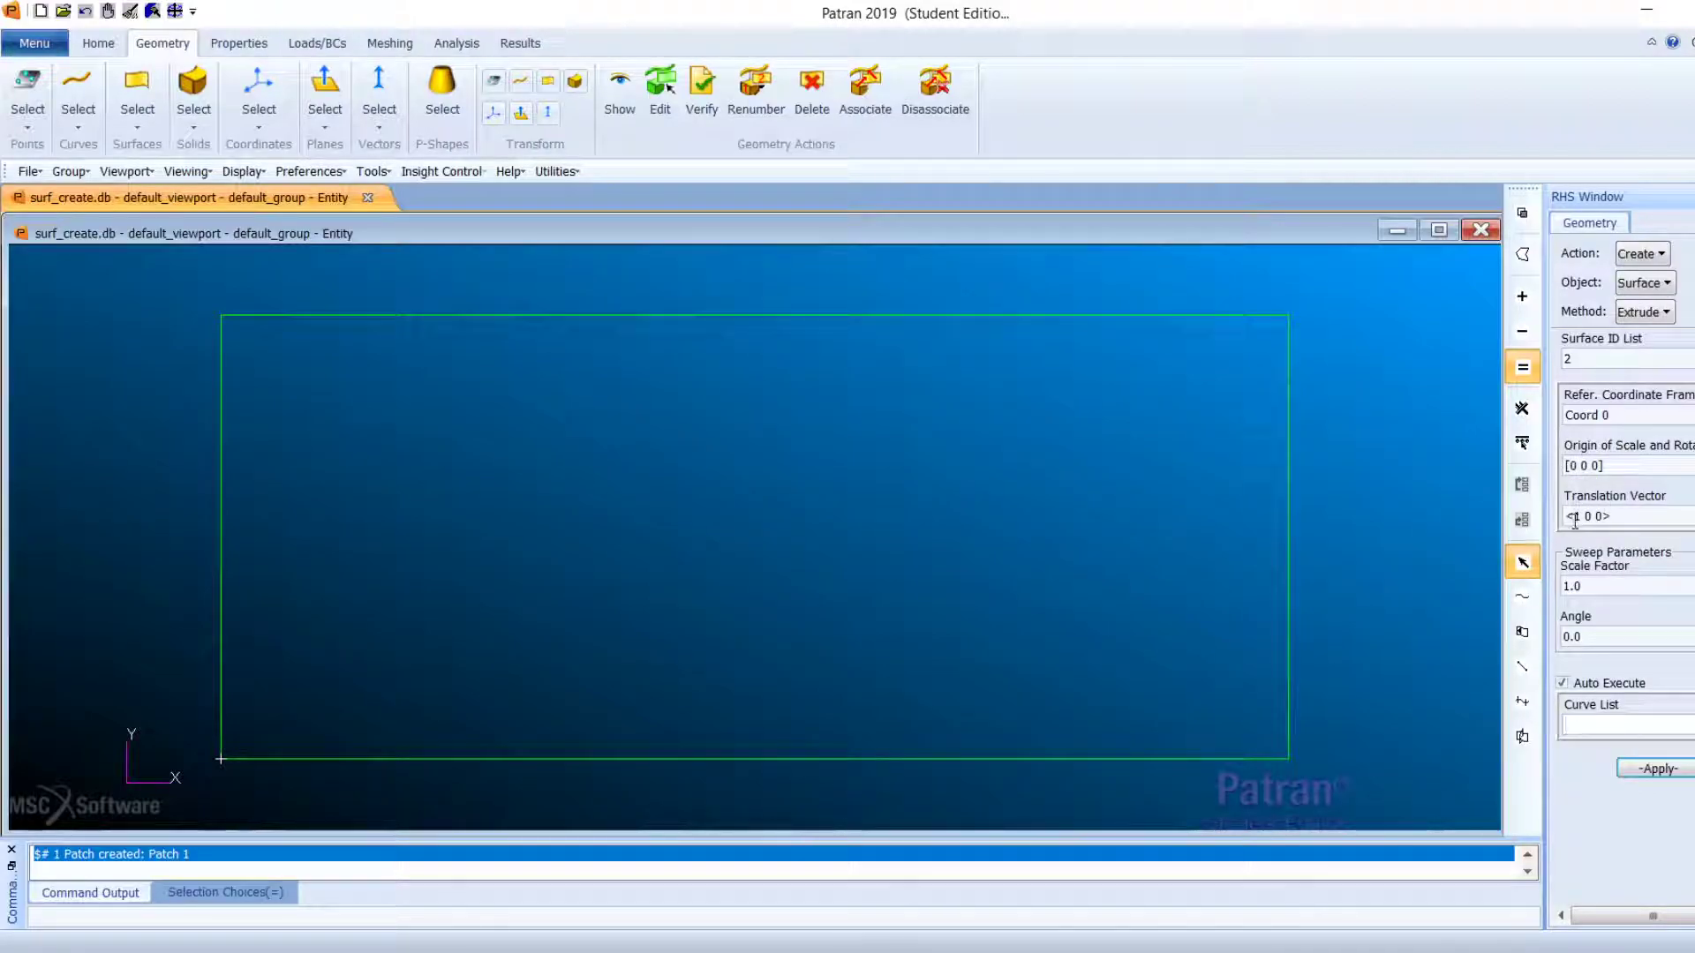
{"action": "left_click", "coordinate": [1577, 516]}
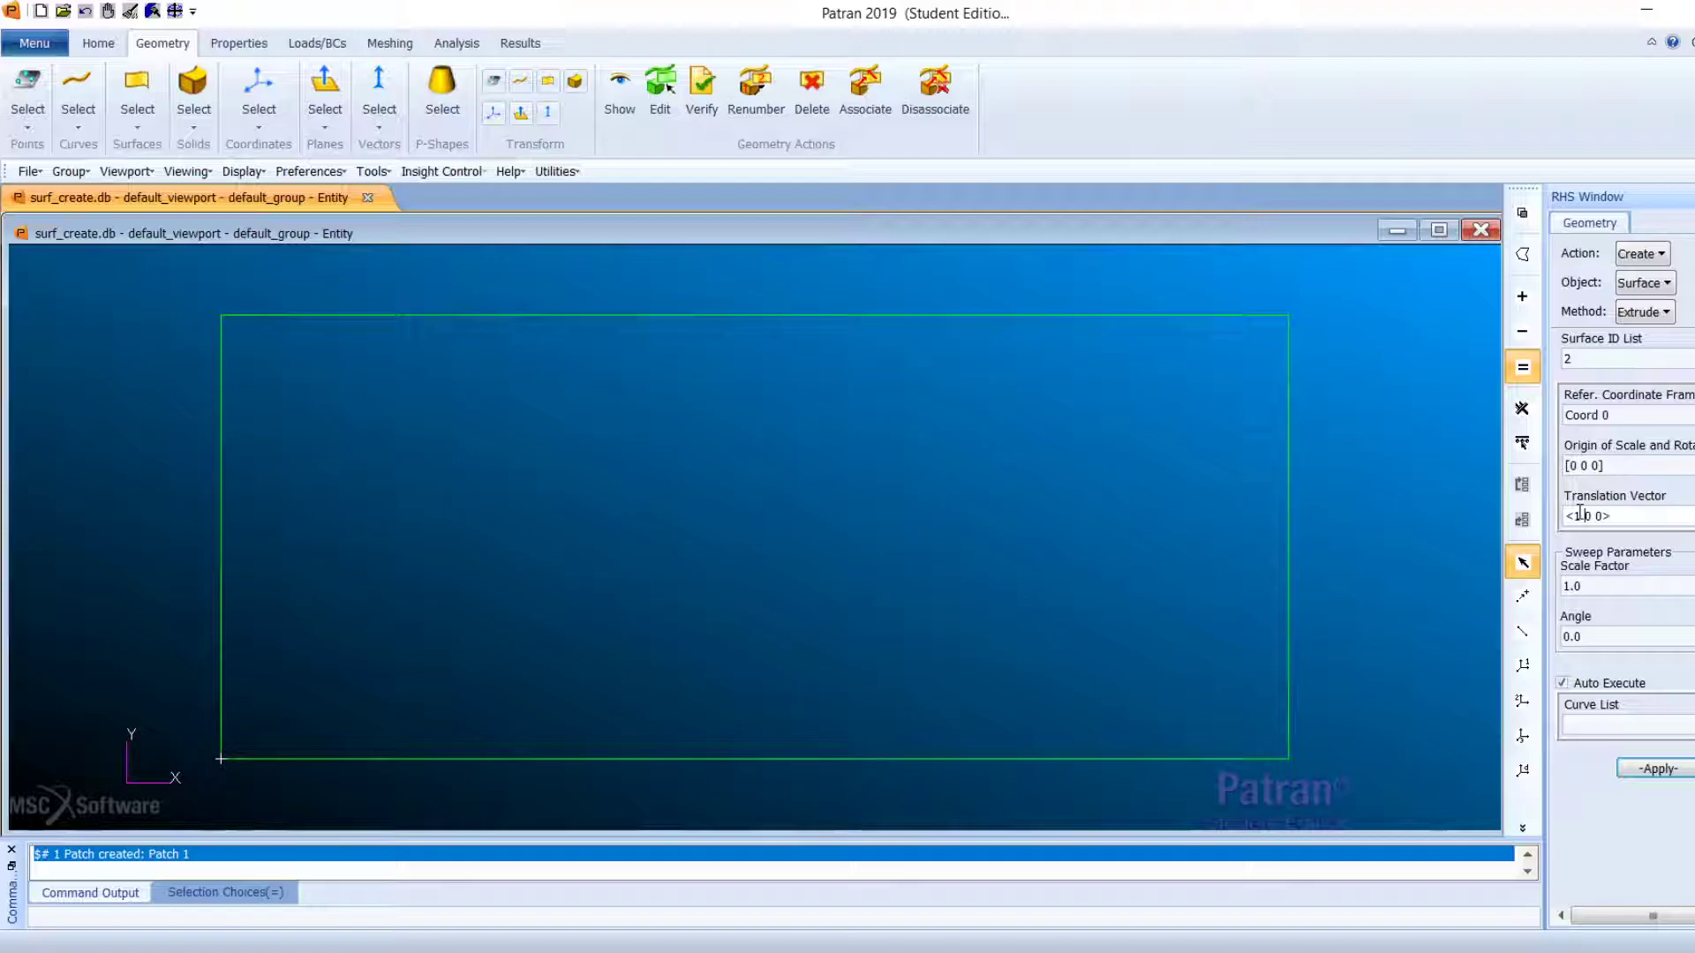
{"action": "key", "text": "BackSpace"}
{"action": "key", "text": "Delete"}
{"action": "type", "text": "0"}
{"action": "key", "text": "Delete"}
{"action": "type", "text": "2"}
{"action": "left_click", "coordinate": [1596, 680]}
{"action": "left_click", "coordinate": [1630, 724]}
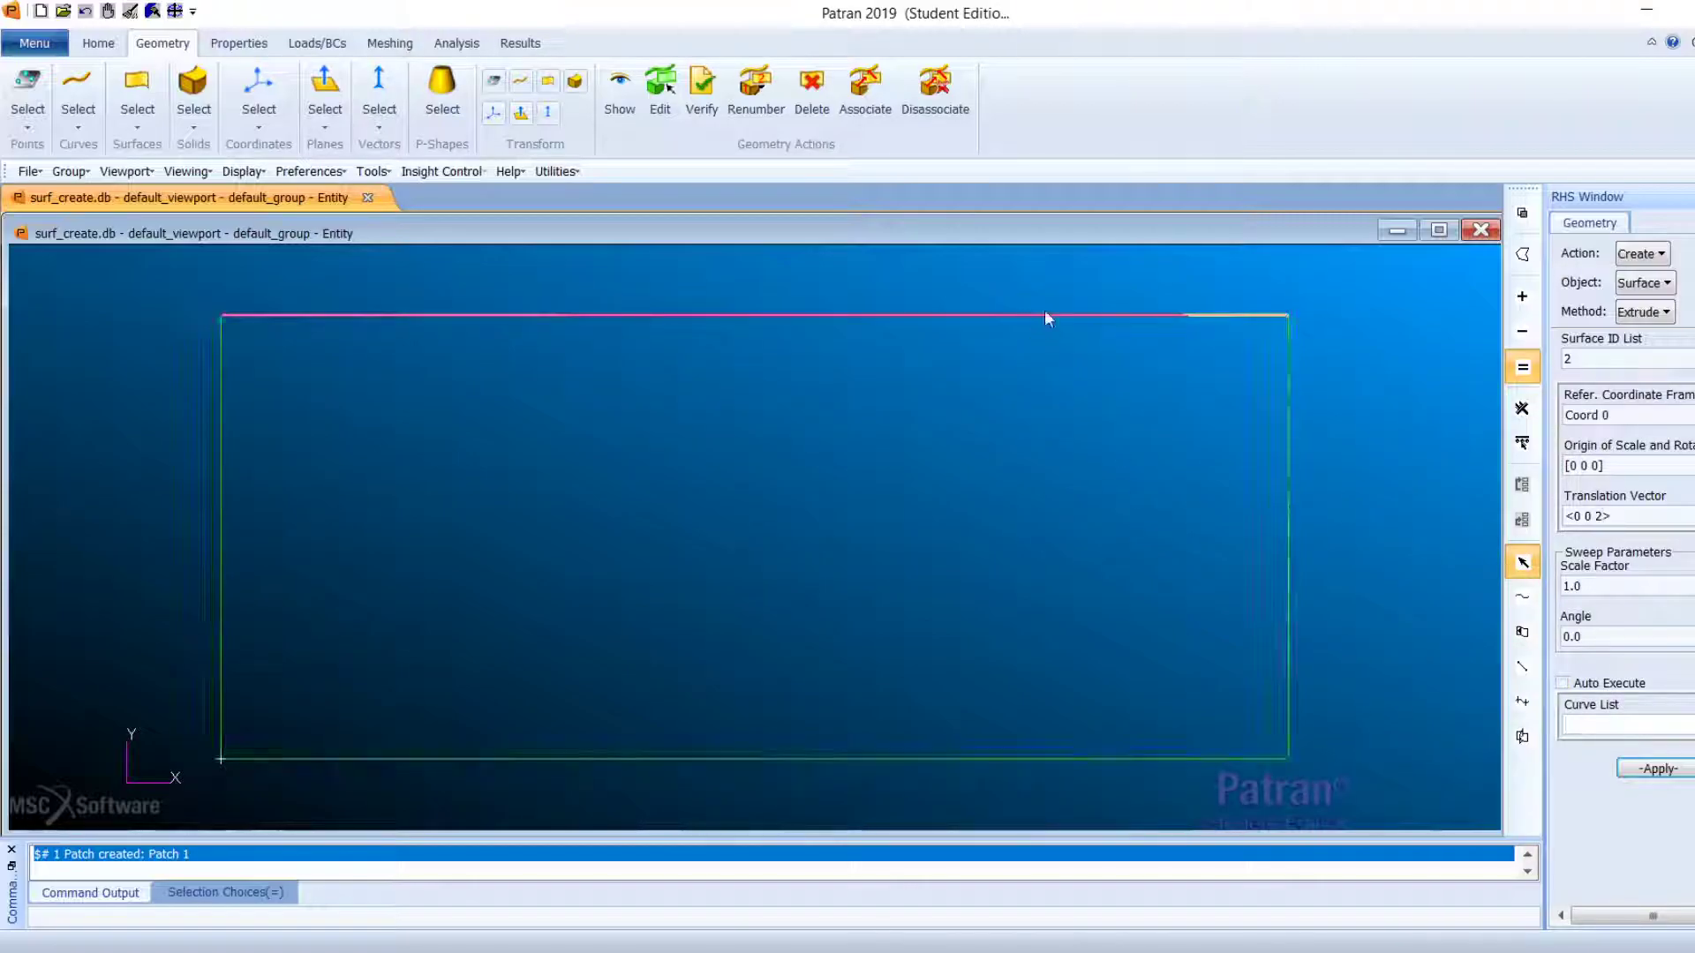
{"action": "middle_click_drag", "start_coordinate": [1045, 309], "coordinate": [1036, 394]}
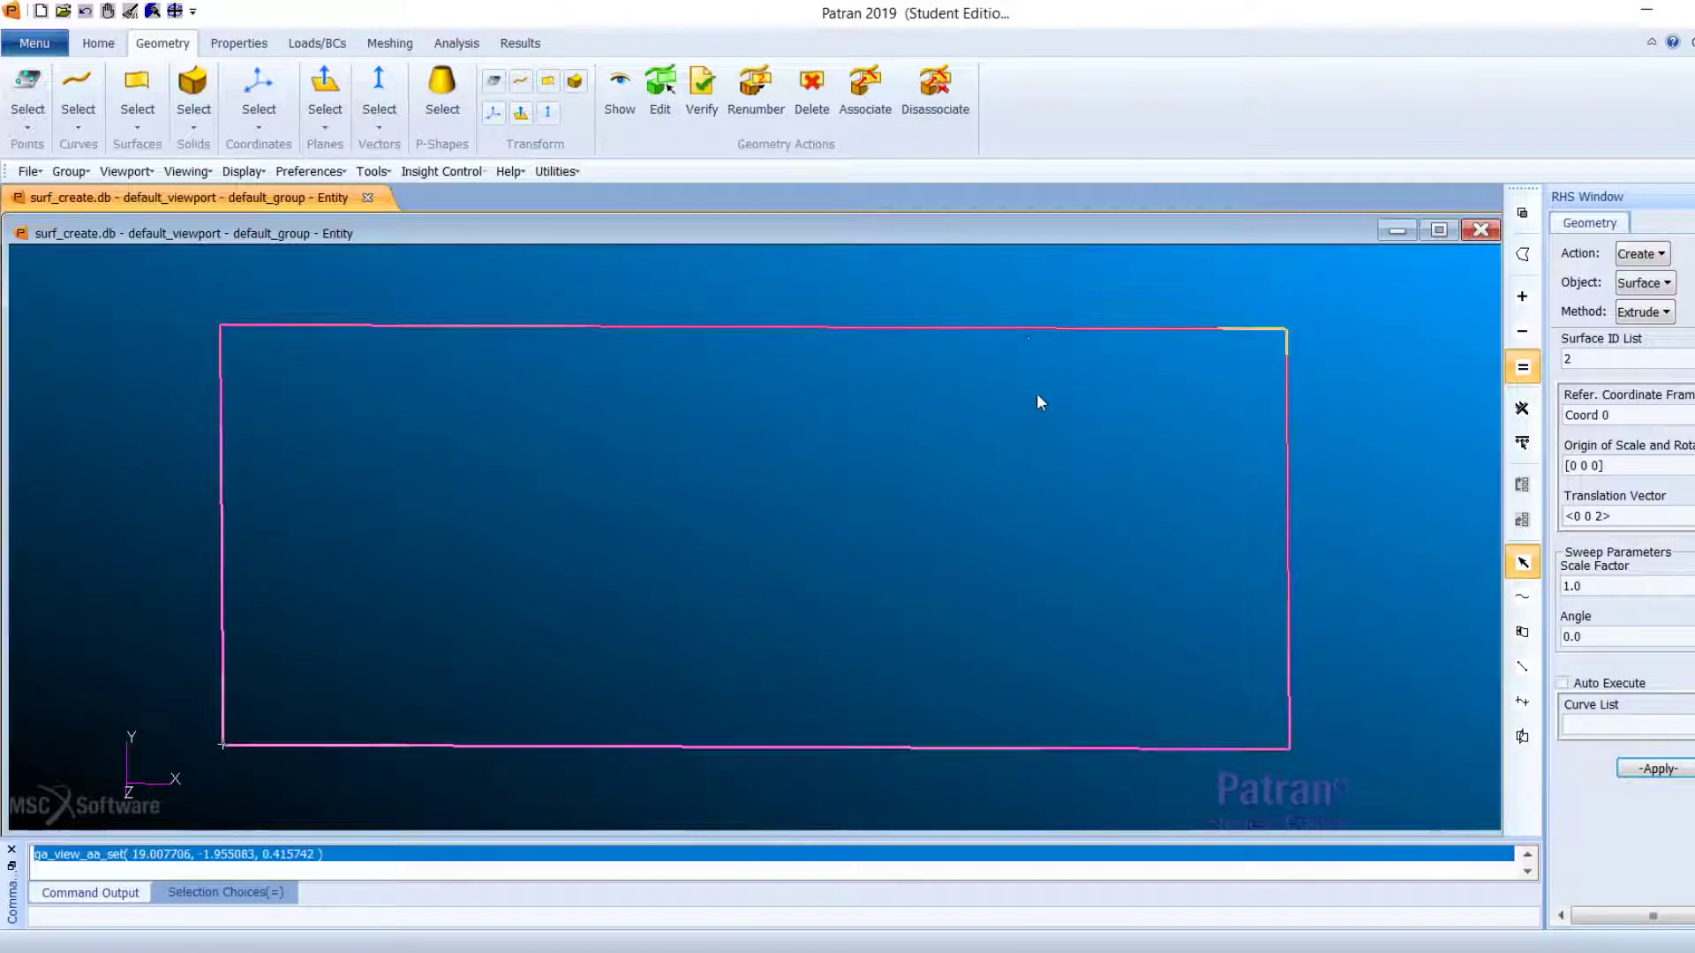
{"action": "left_click", "coordinate": [1028, 329]}
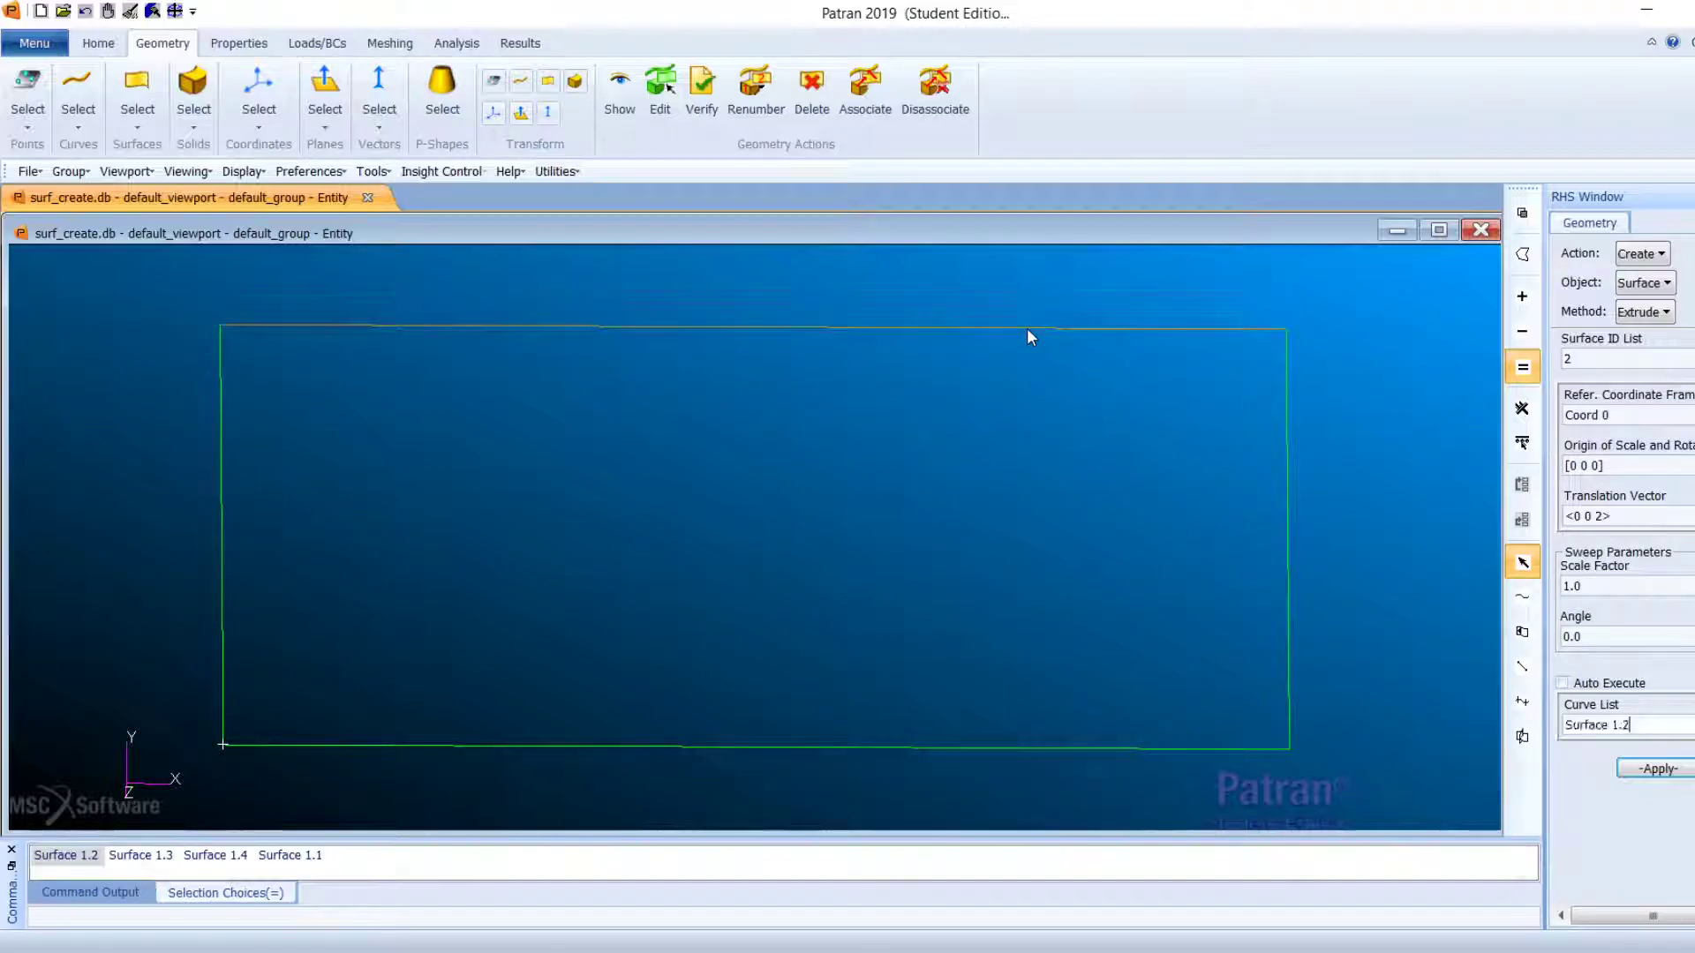
{"action": "left_click", "coordinate": [1658, 769]}
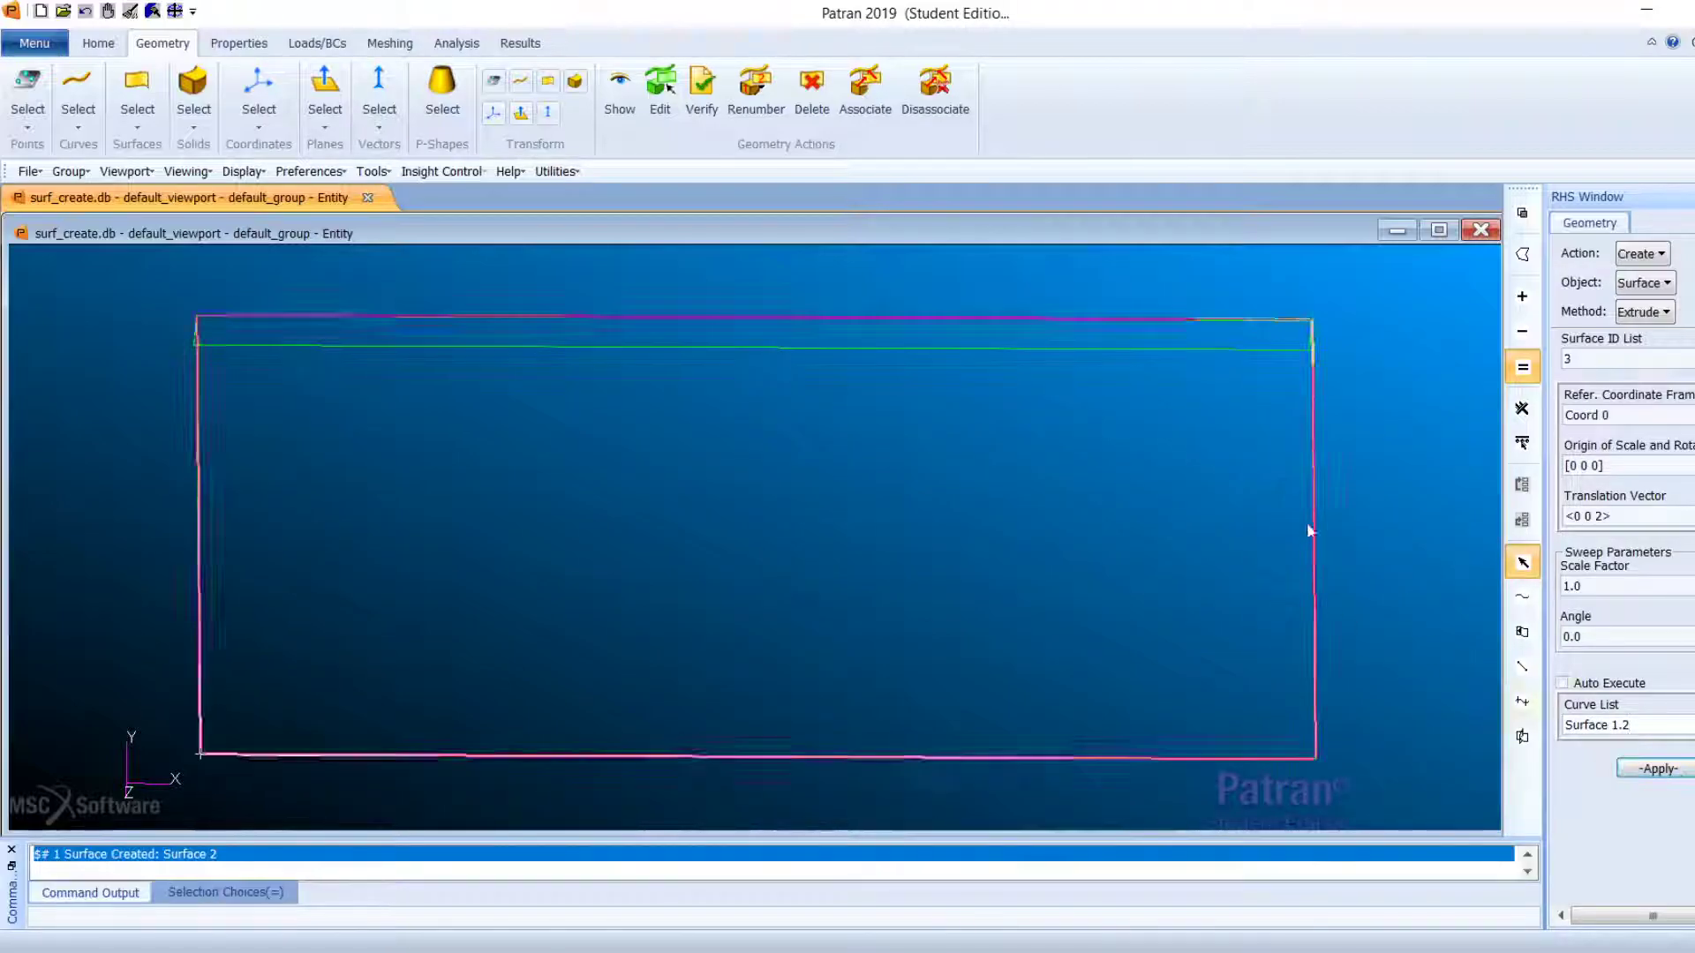
Step: Extrude the same upper edge in the opposite direction with translation vector <0 0 -2> to add the second flange surface
{"action": "left_click", "coordinate": [98, 43]}
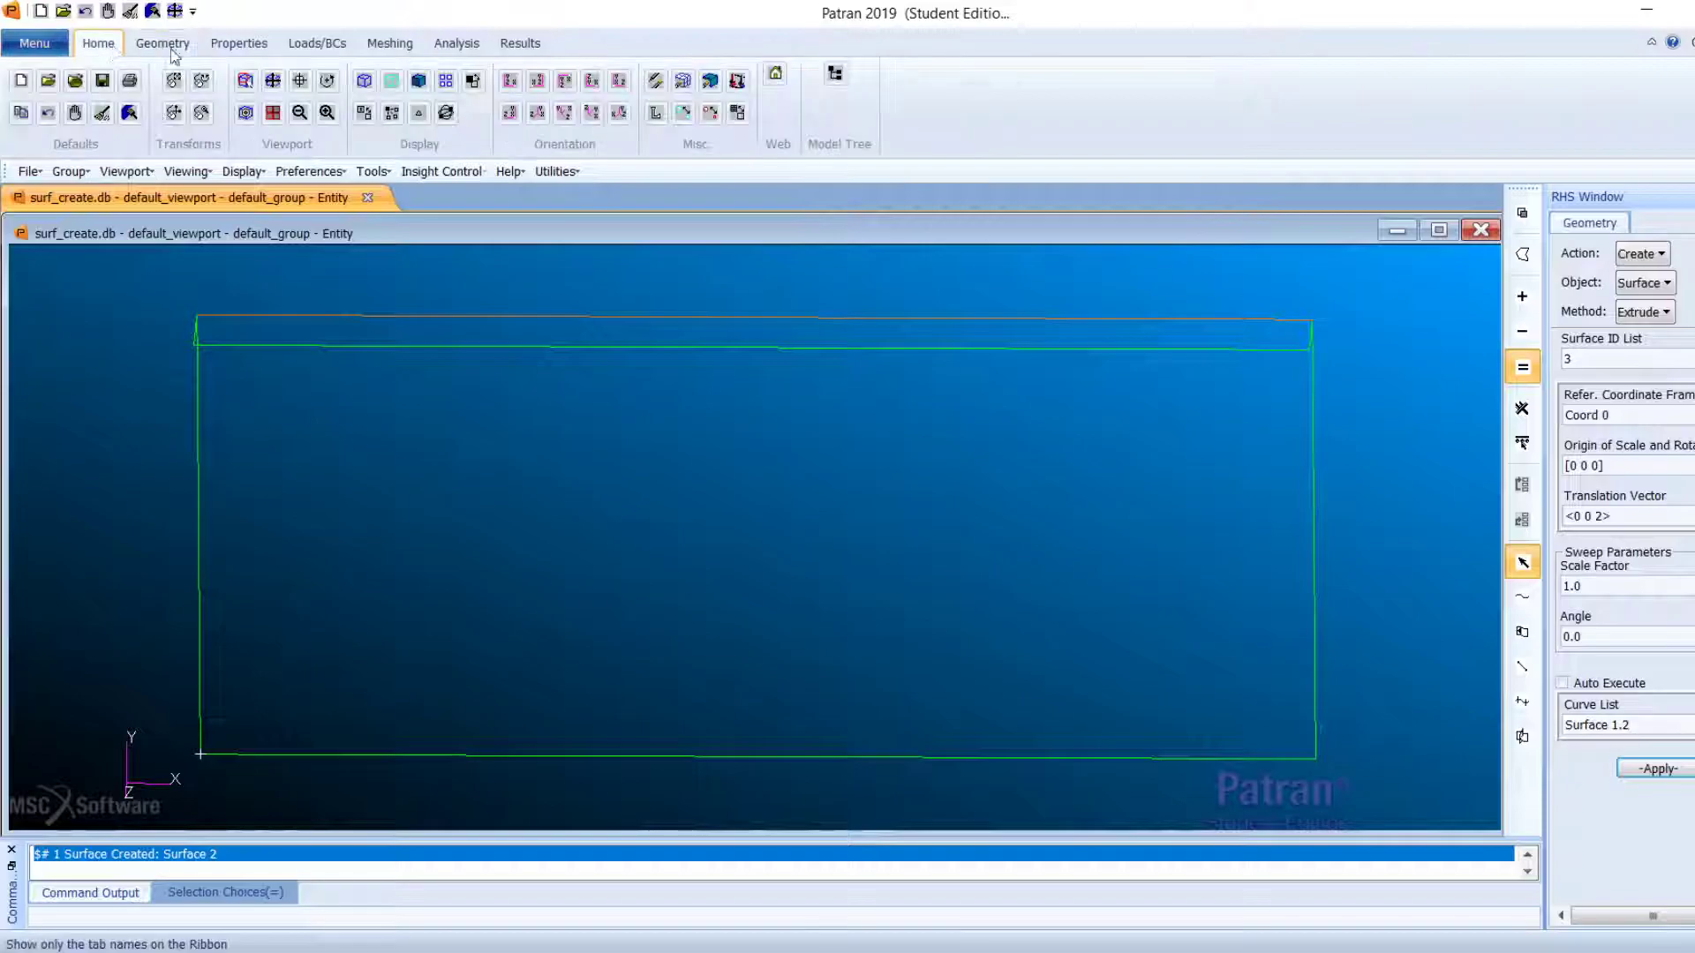
{"action": "left_click", "coordinate": [535, 113]}
{"action": "scroll", "coordinate": [1163, 558], "scroll_direction": "down", "scroll_amount": 2}
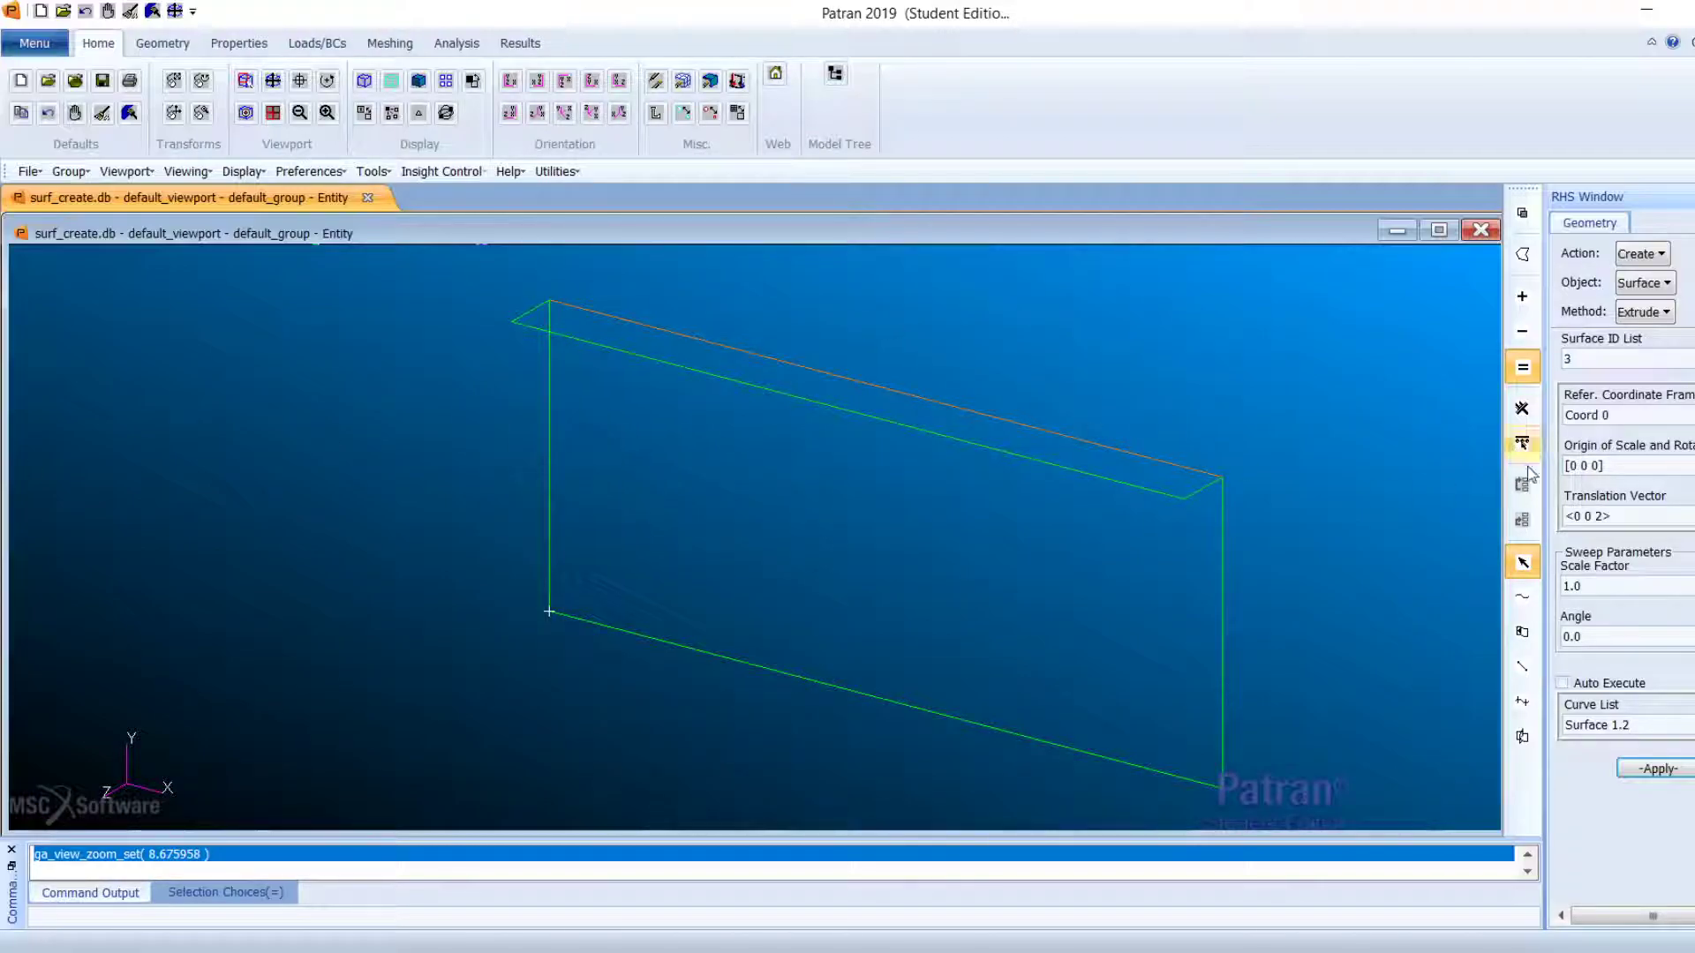
{"action": "left_click", "coordinate": [1598, 517]}
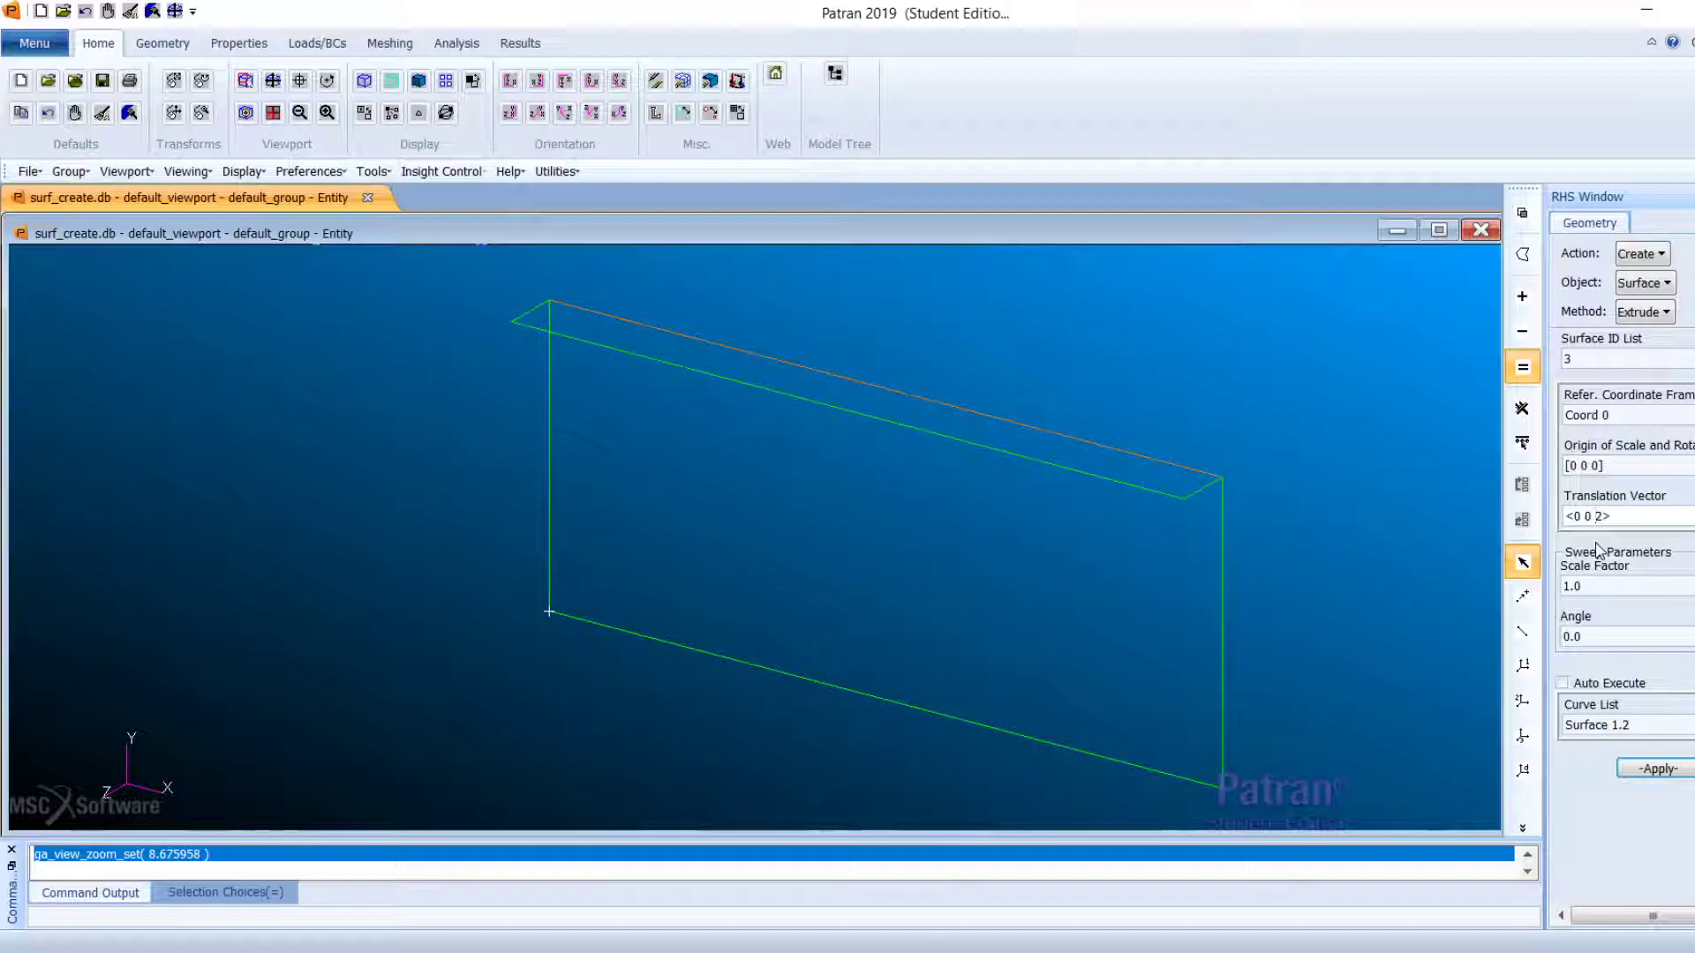
{"action": "type", "text": "-"}
{"action": "left_click", "coordinate": [1656, 769]}
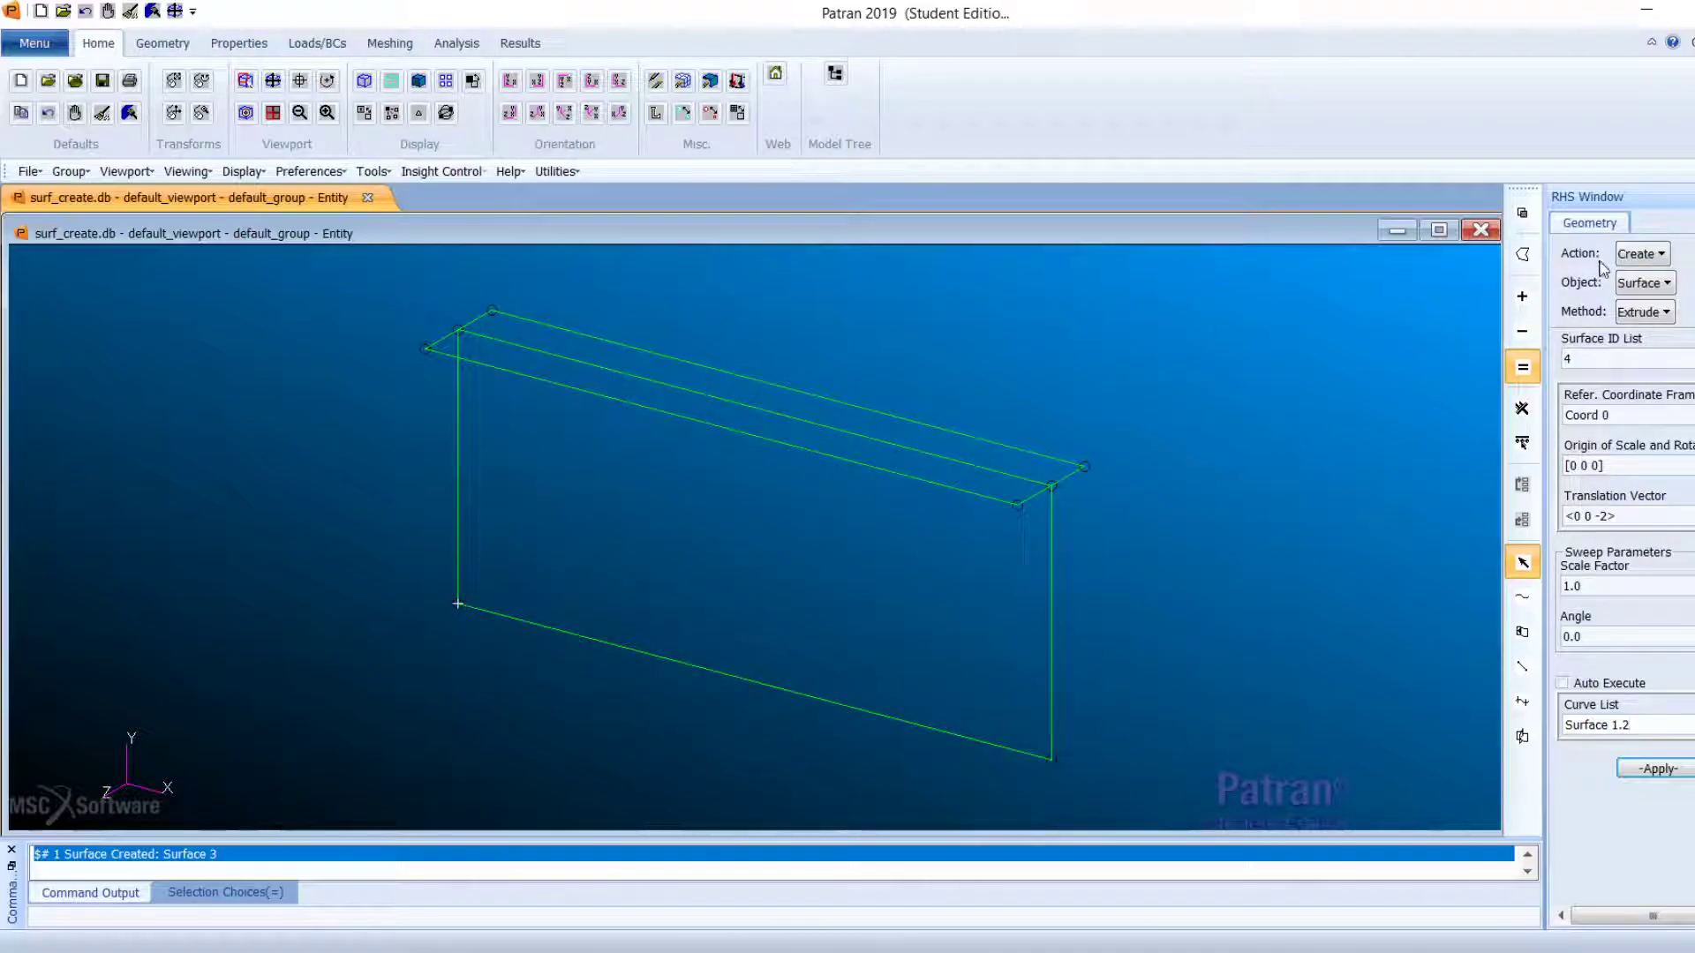
Step: Translate copies of the two upper flange surfaces to the web's lower edge using direction vector <0 -10 0>, with Auto Execute off
{"action": "left_click", "coordinate": [1657, 256]}
{"action": "left_click", "coordinate": [1646, 374]}
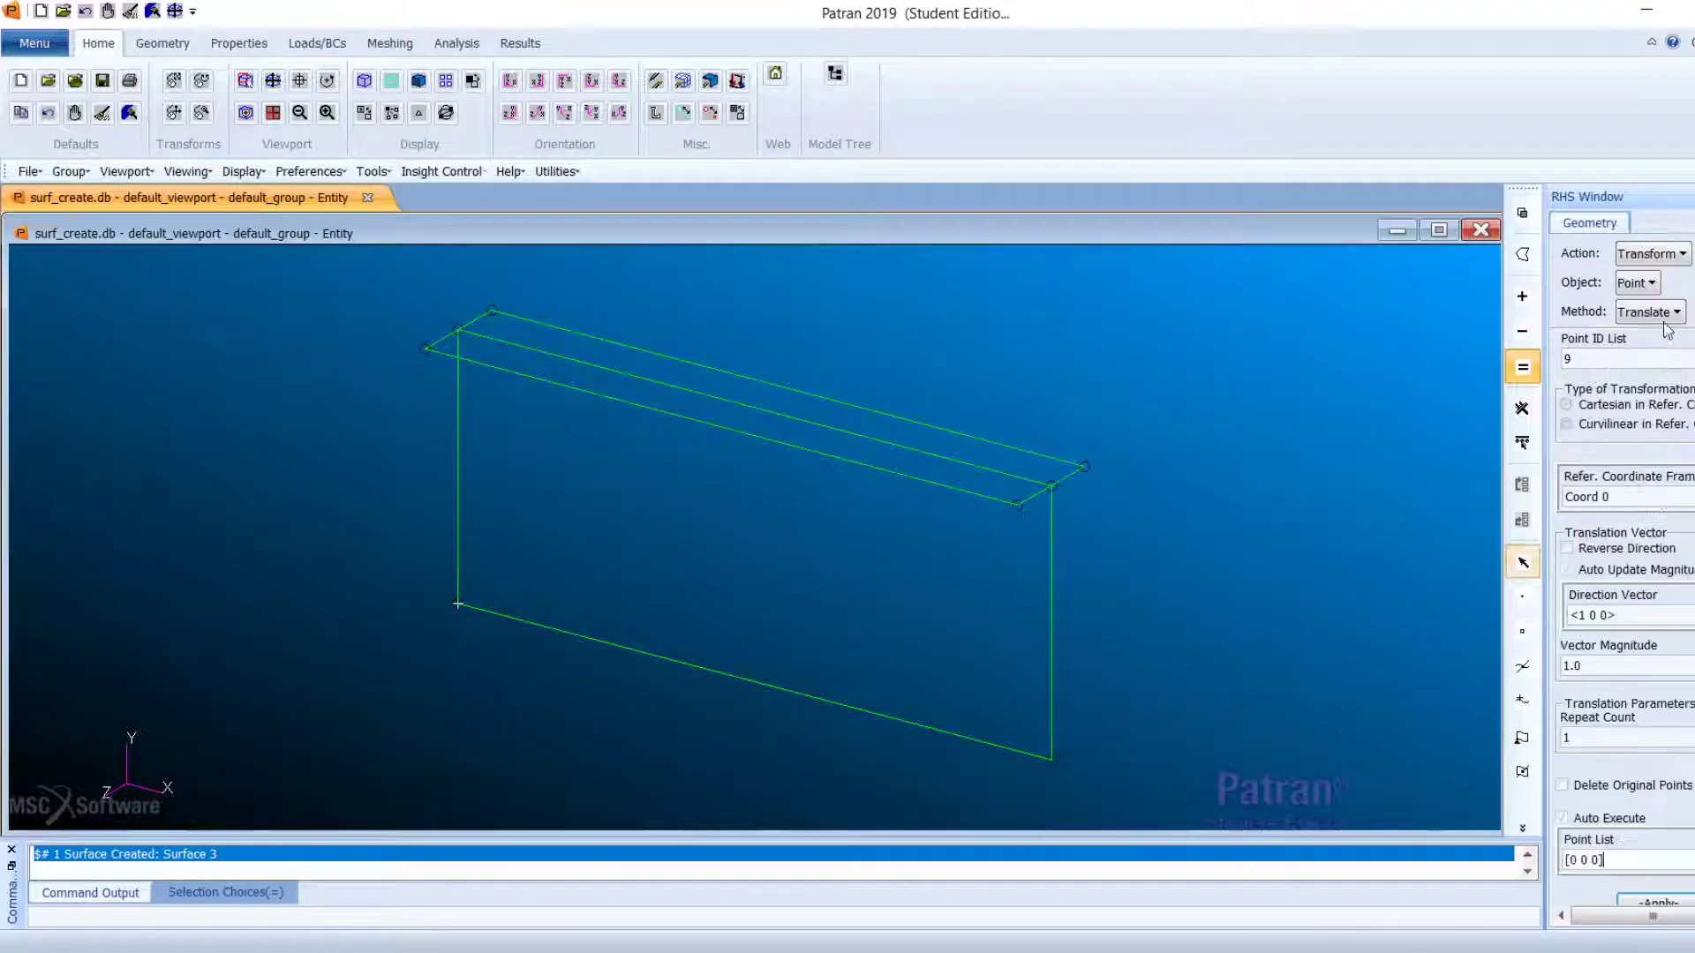
{"action": "left_click", "coordinate": [1650, 283]}
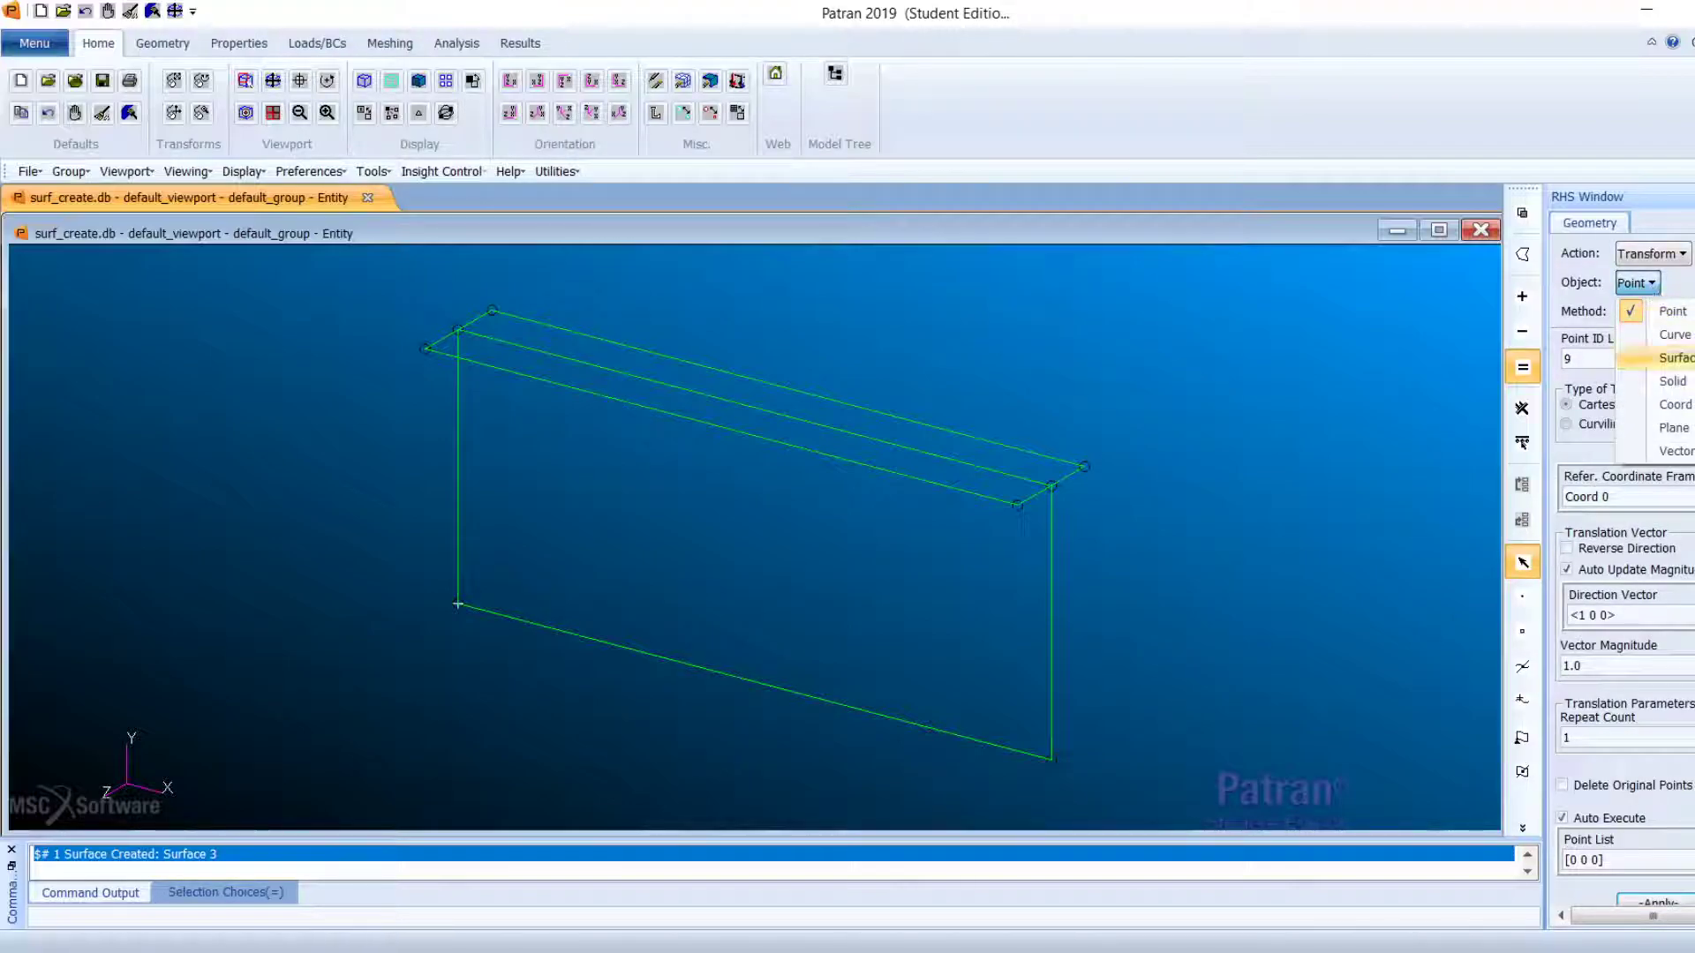
{"action": "left_click", "coordinate": [1671, 357]}
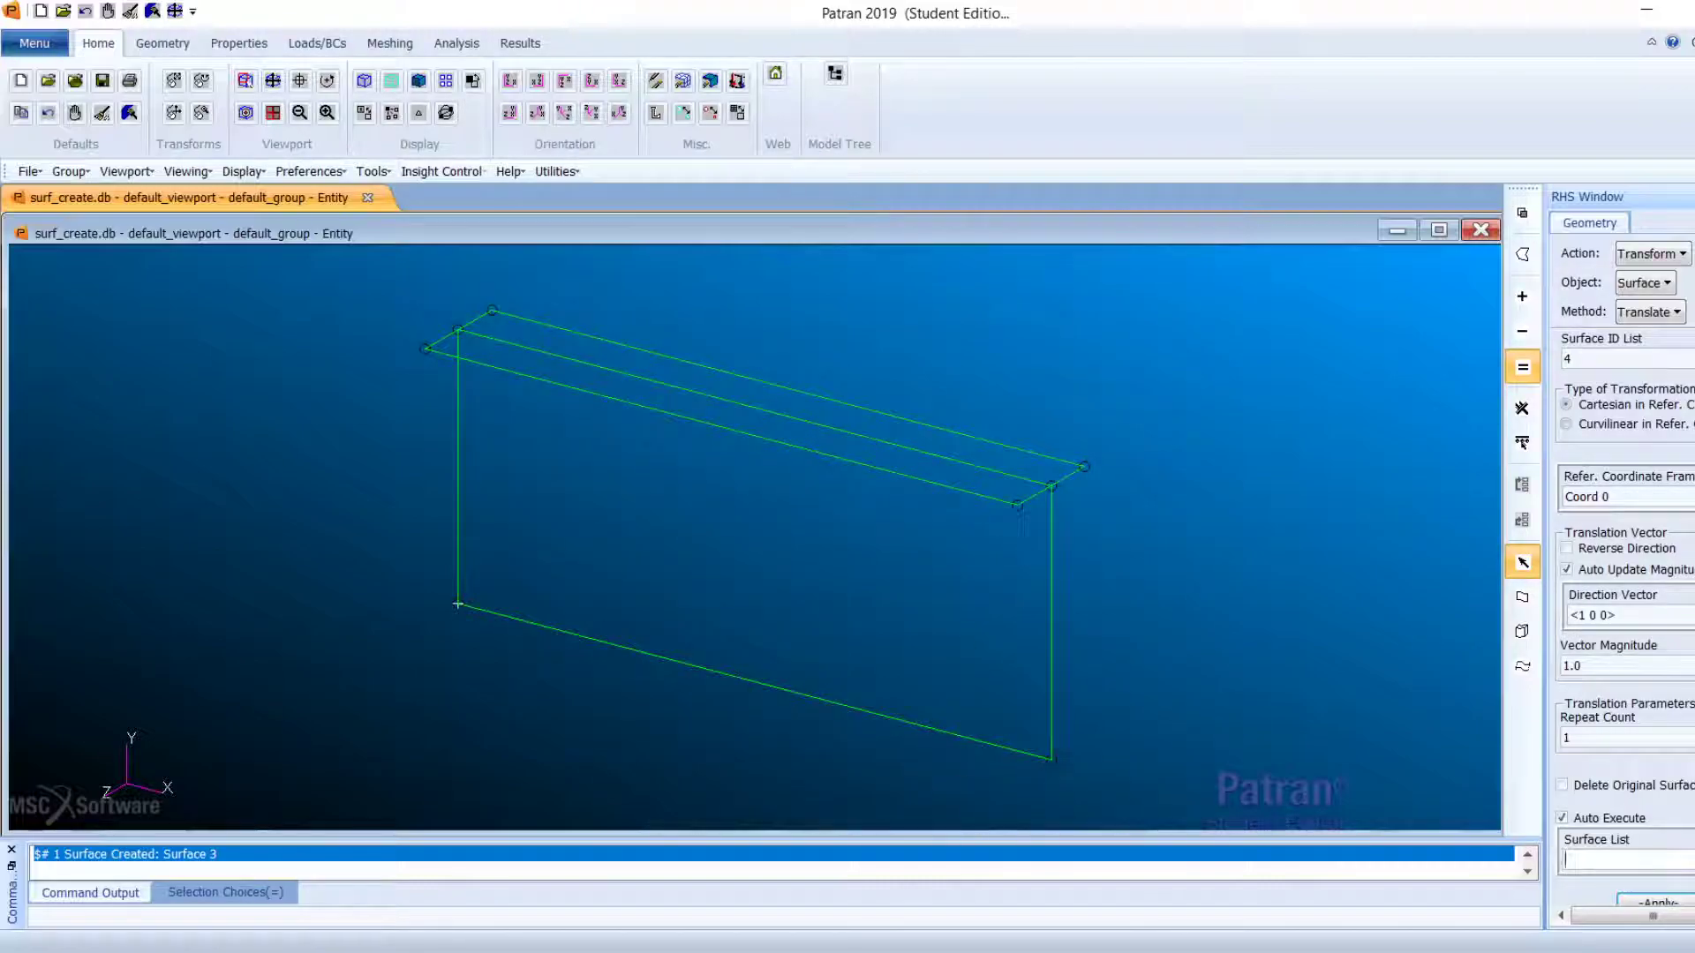
{"action": "left_click", "coordinate": [1588, 616]}
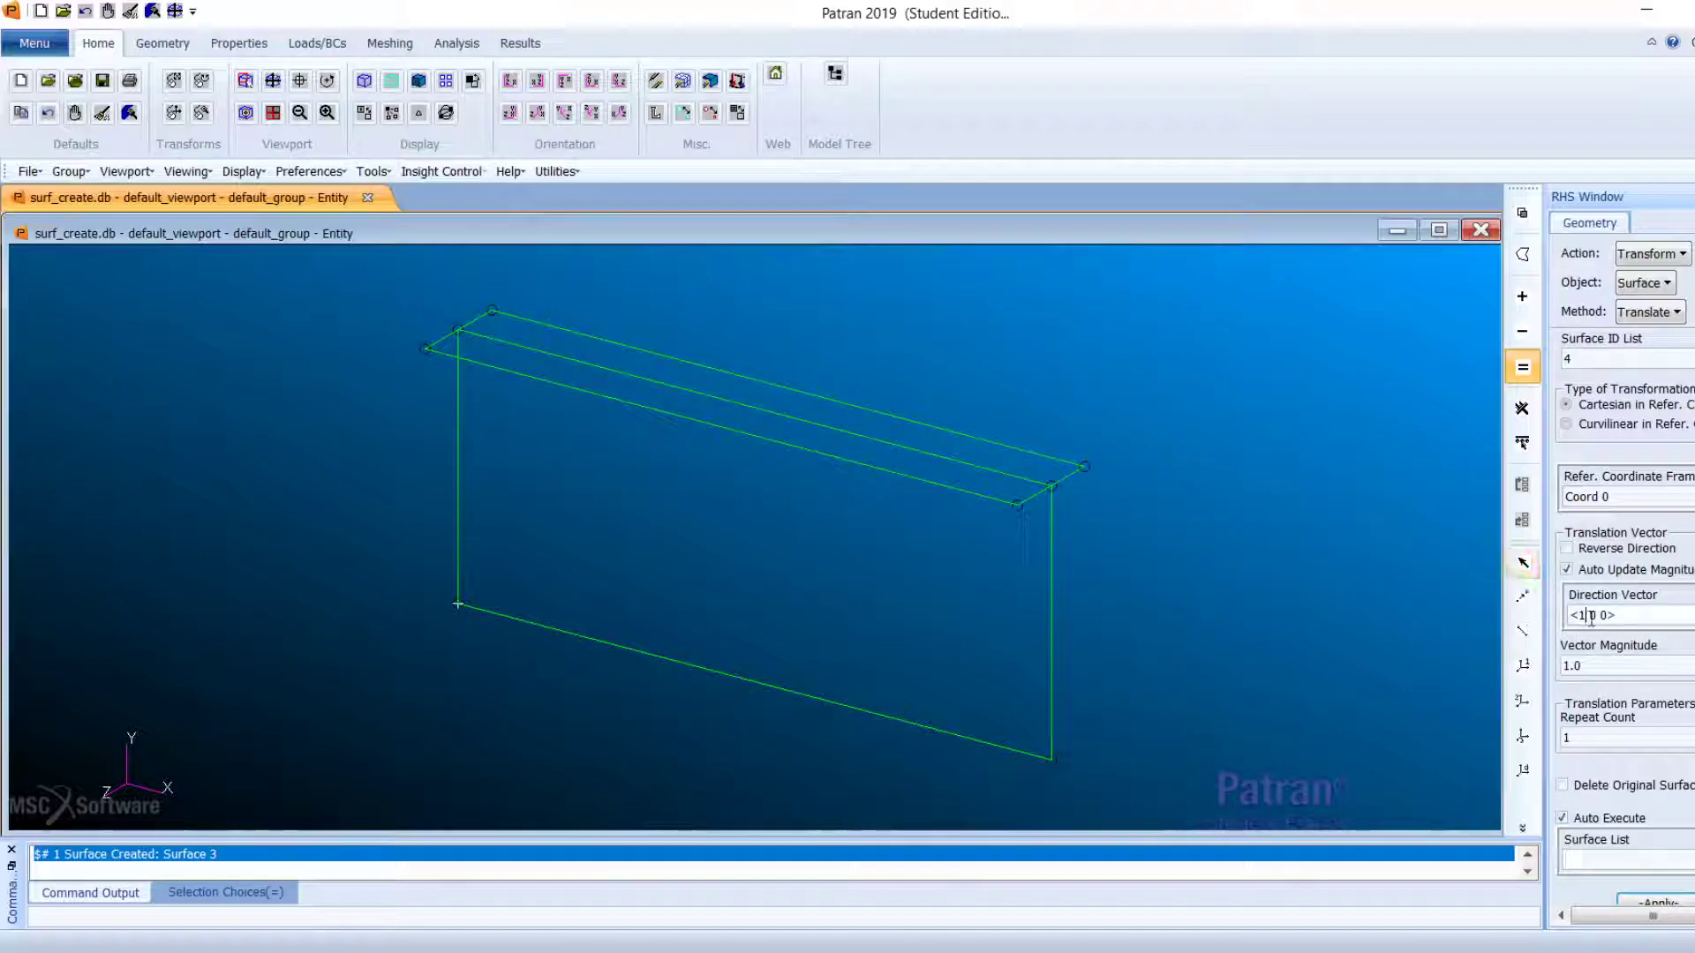
{"action": "key", "text": "BackSpace"}
{"action": "type", "text": "0"}
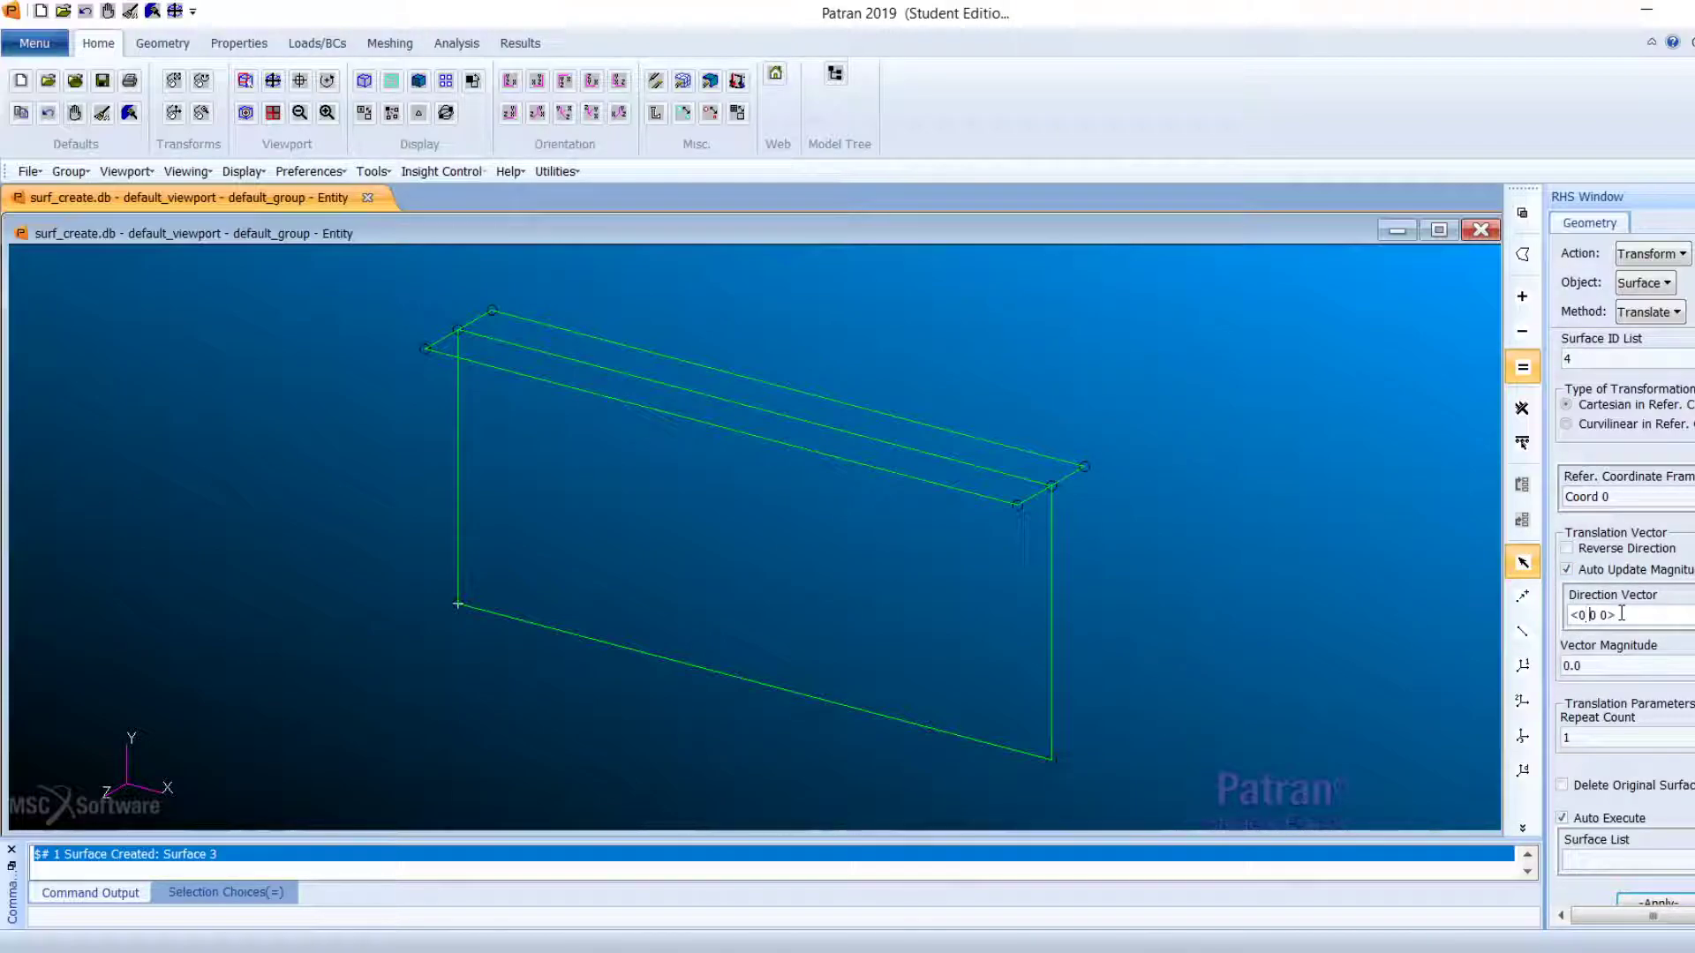
{"action": "key", "text": "Right"}
{"action": "type", "text": "-1"}
{"action": "left_click", "coordinate": [1567, 819]}
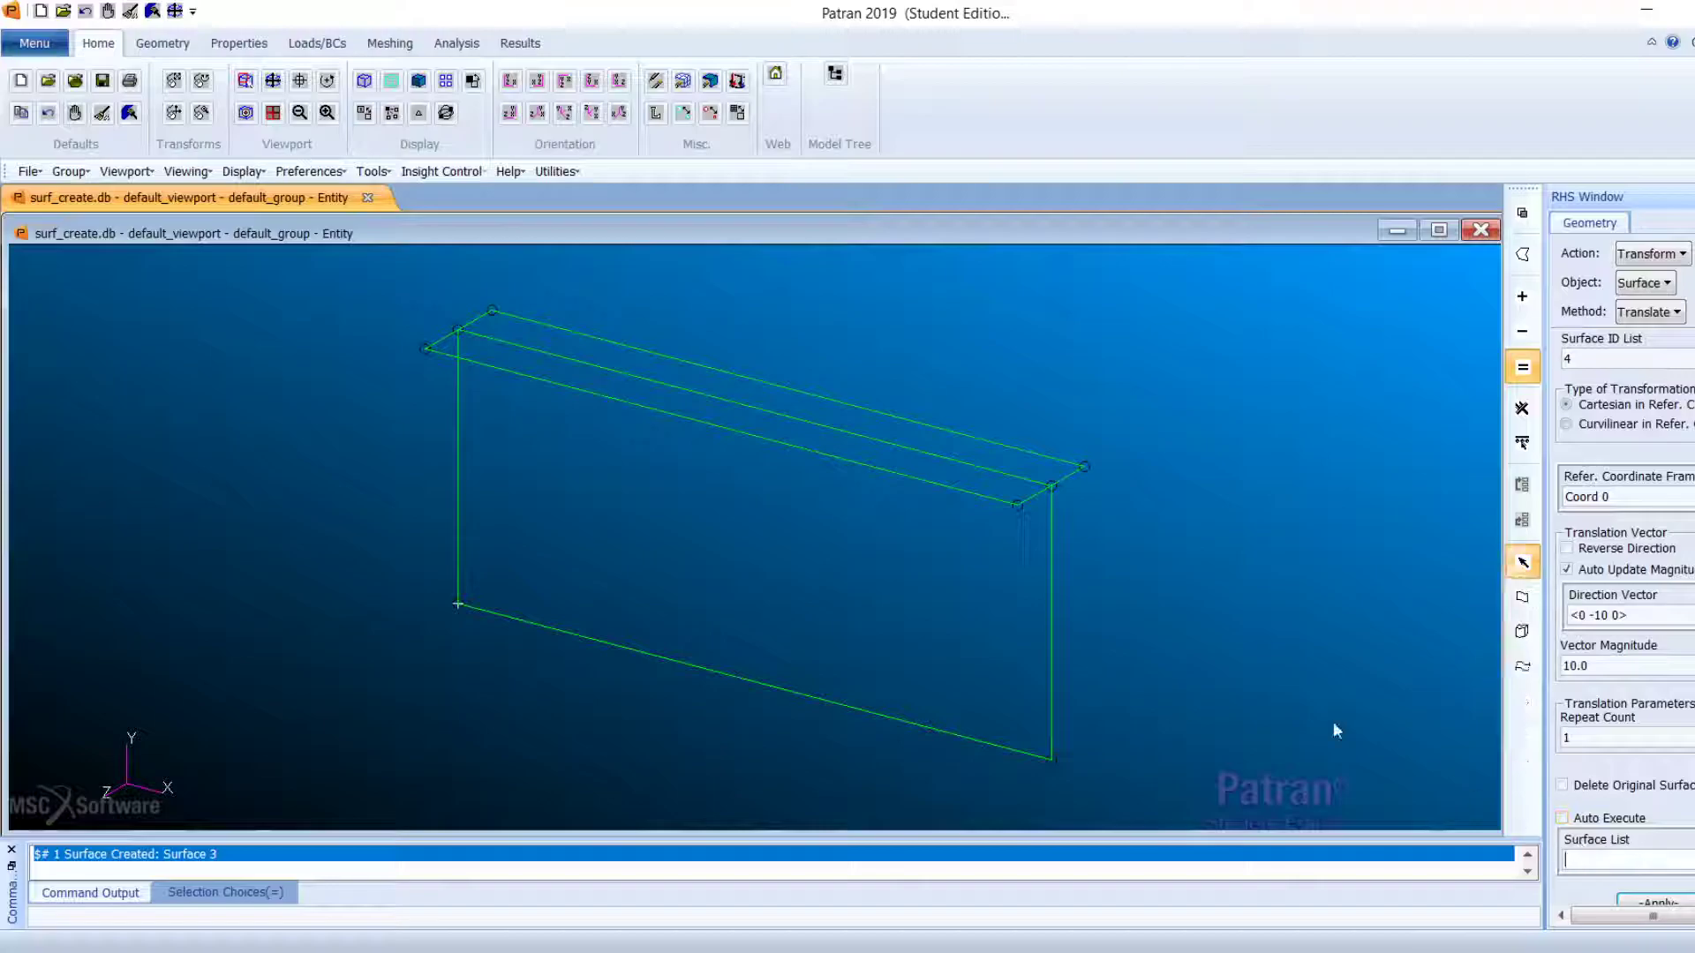
{"action": "left_click", "coordinate": [847, 468]}
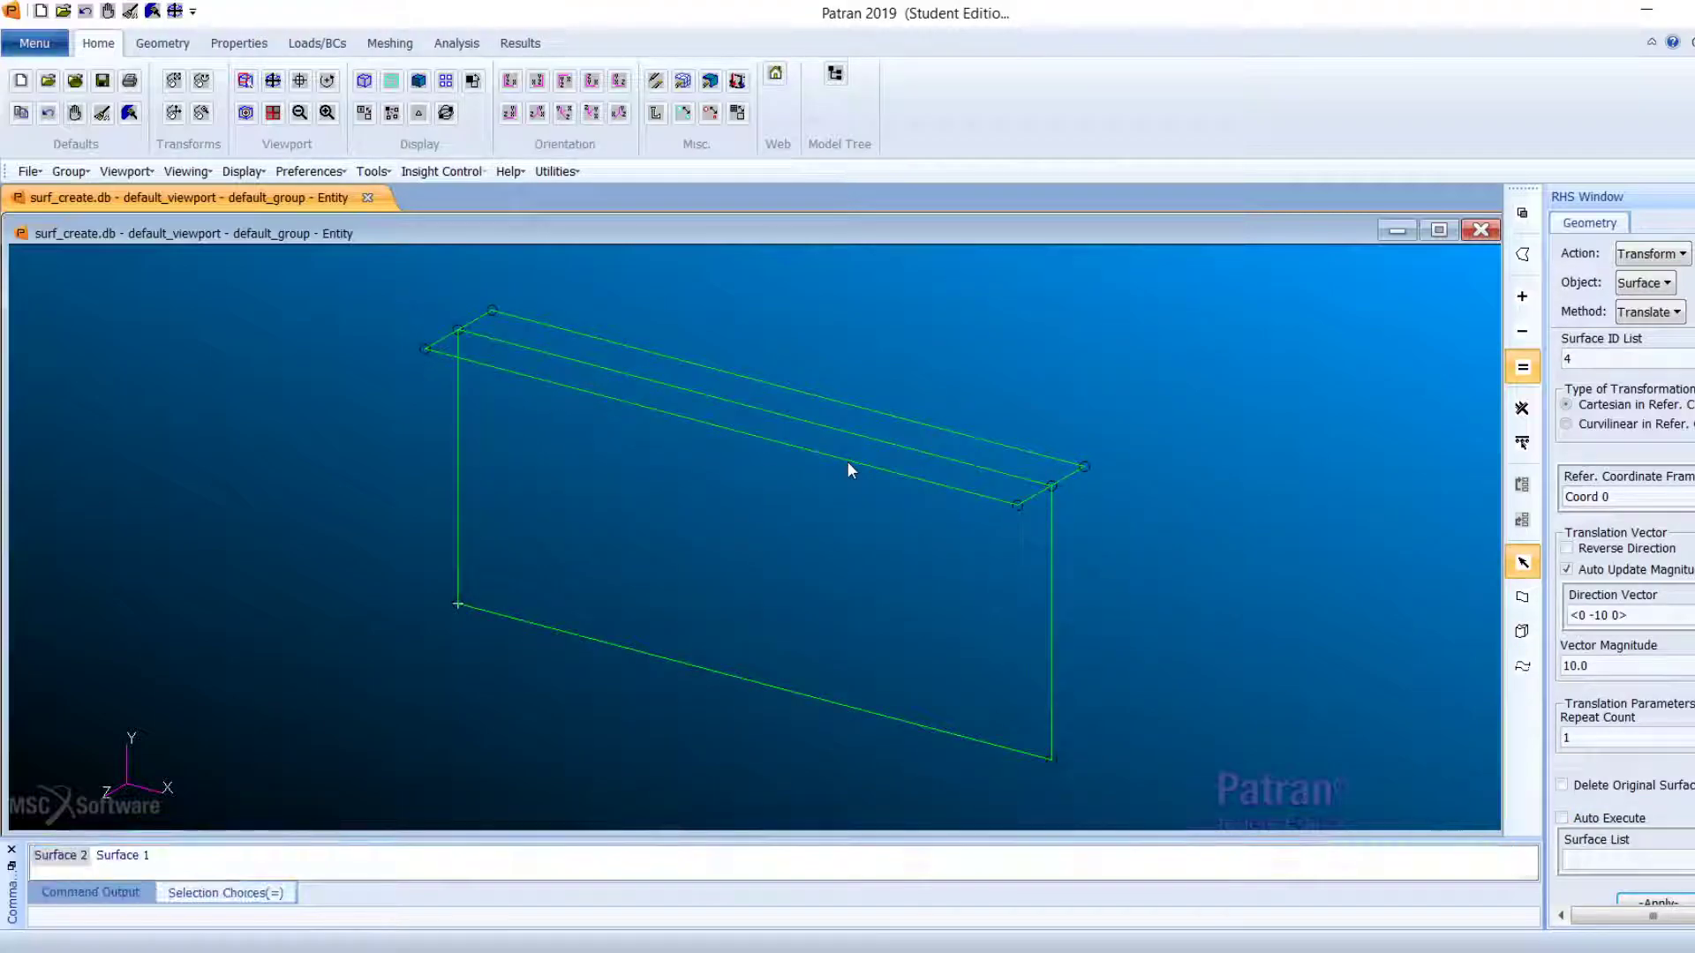
{"action": "left_click", "coordinate": [1524, 300]}
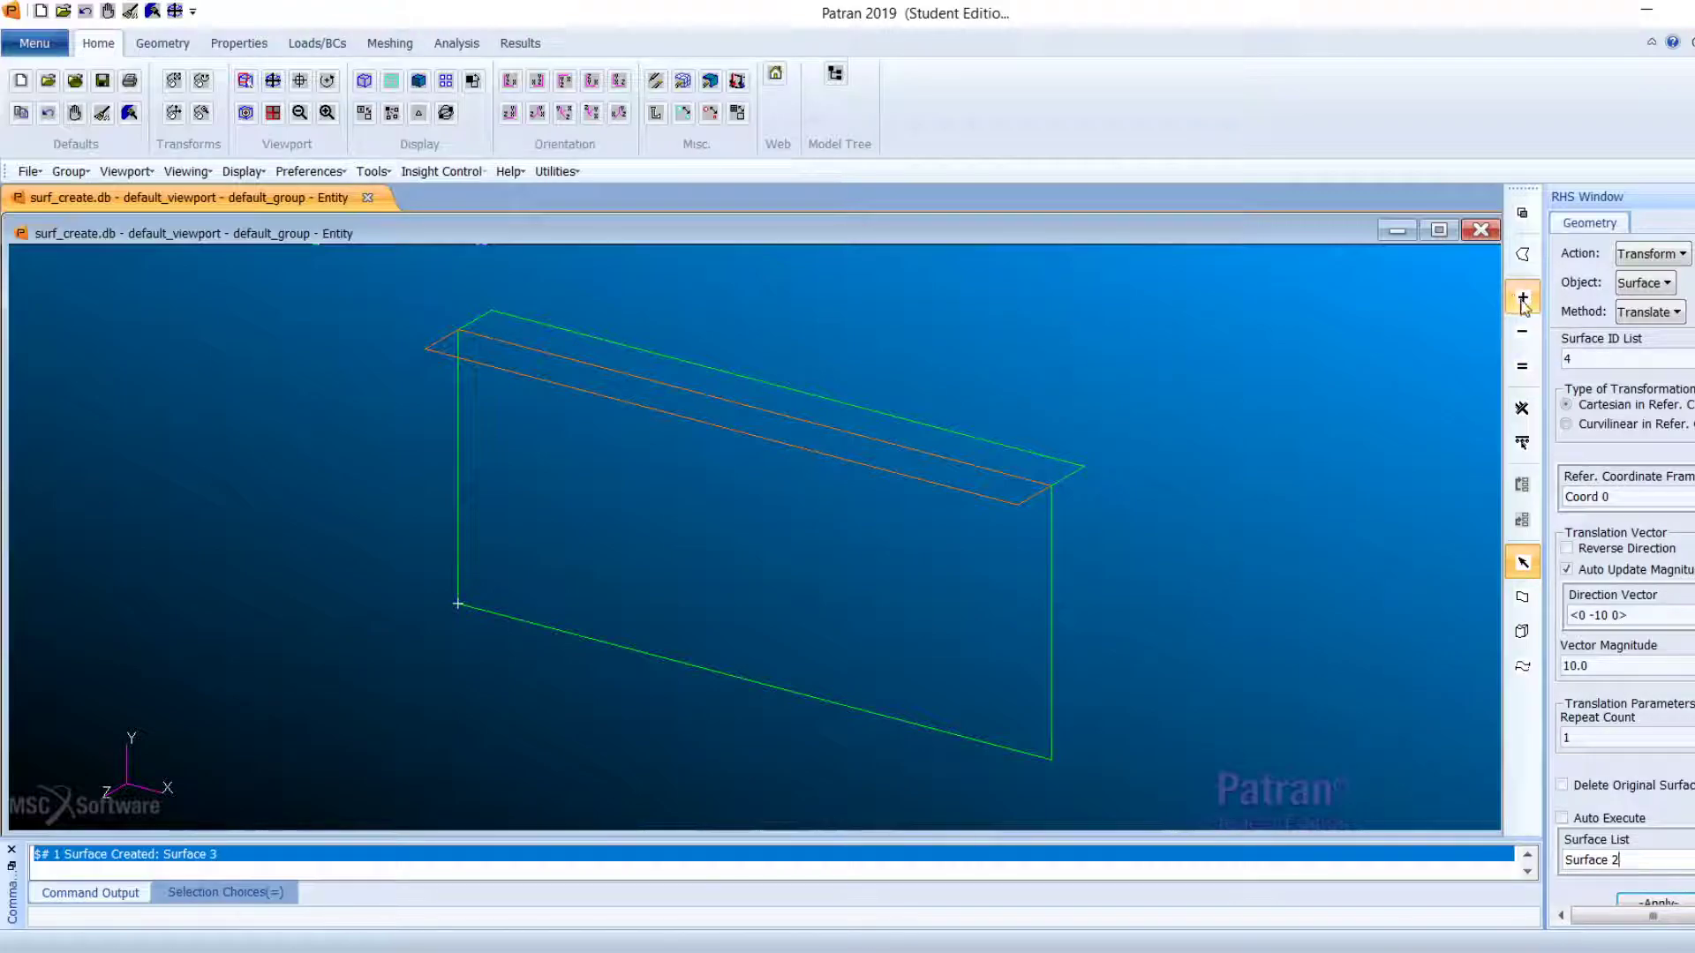
{"action": "left_click", "coordinate": [1077, 466]}
{"action": "scroll", "coordinate": [1623, 574], "scroll_direction": "down", "scroll_amount": 3}
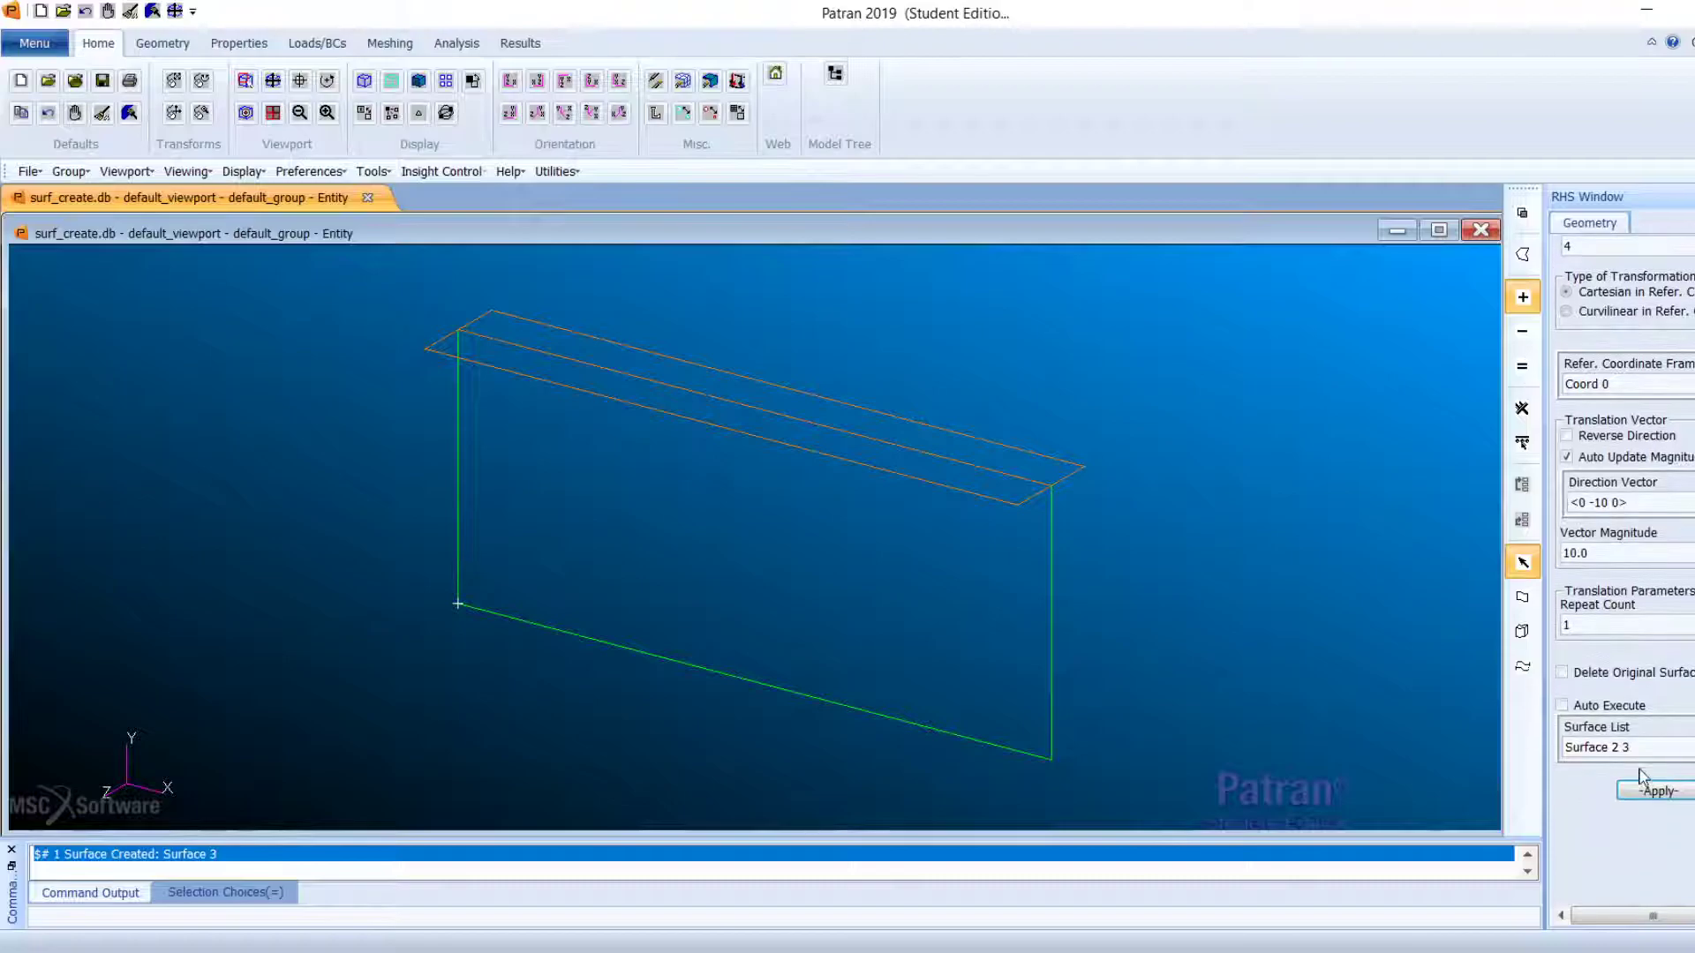
{"action": "left_click", "coordinate": [1669, 797]}
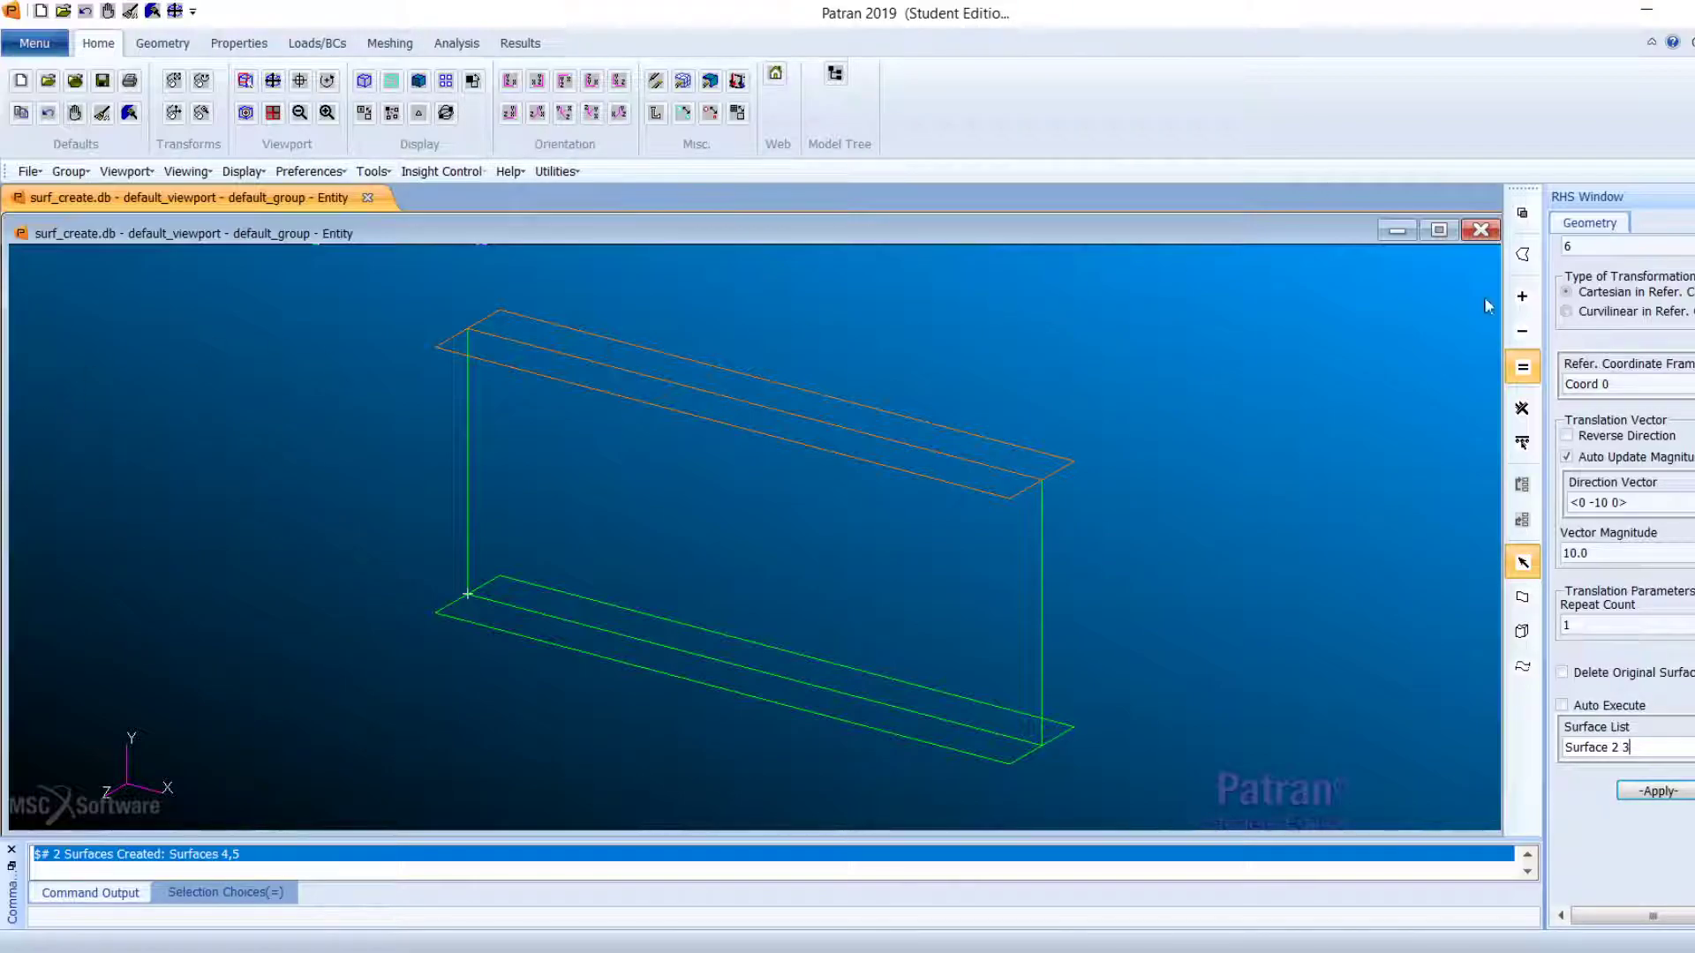
Step: Translate a copy of all five beam surfaces (Surface 1:5) along the beam's length using direction vector <24 0 0>
{"action": "scroll", "coordinate": [1637, 256], "scroll_direction": "up", "scroll_amount": 2}
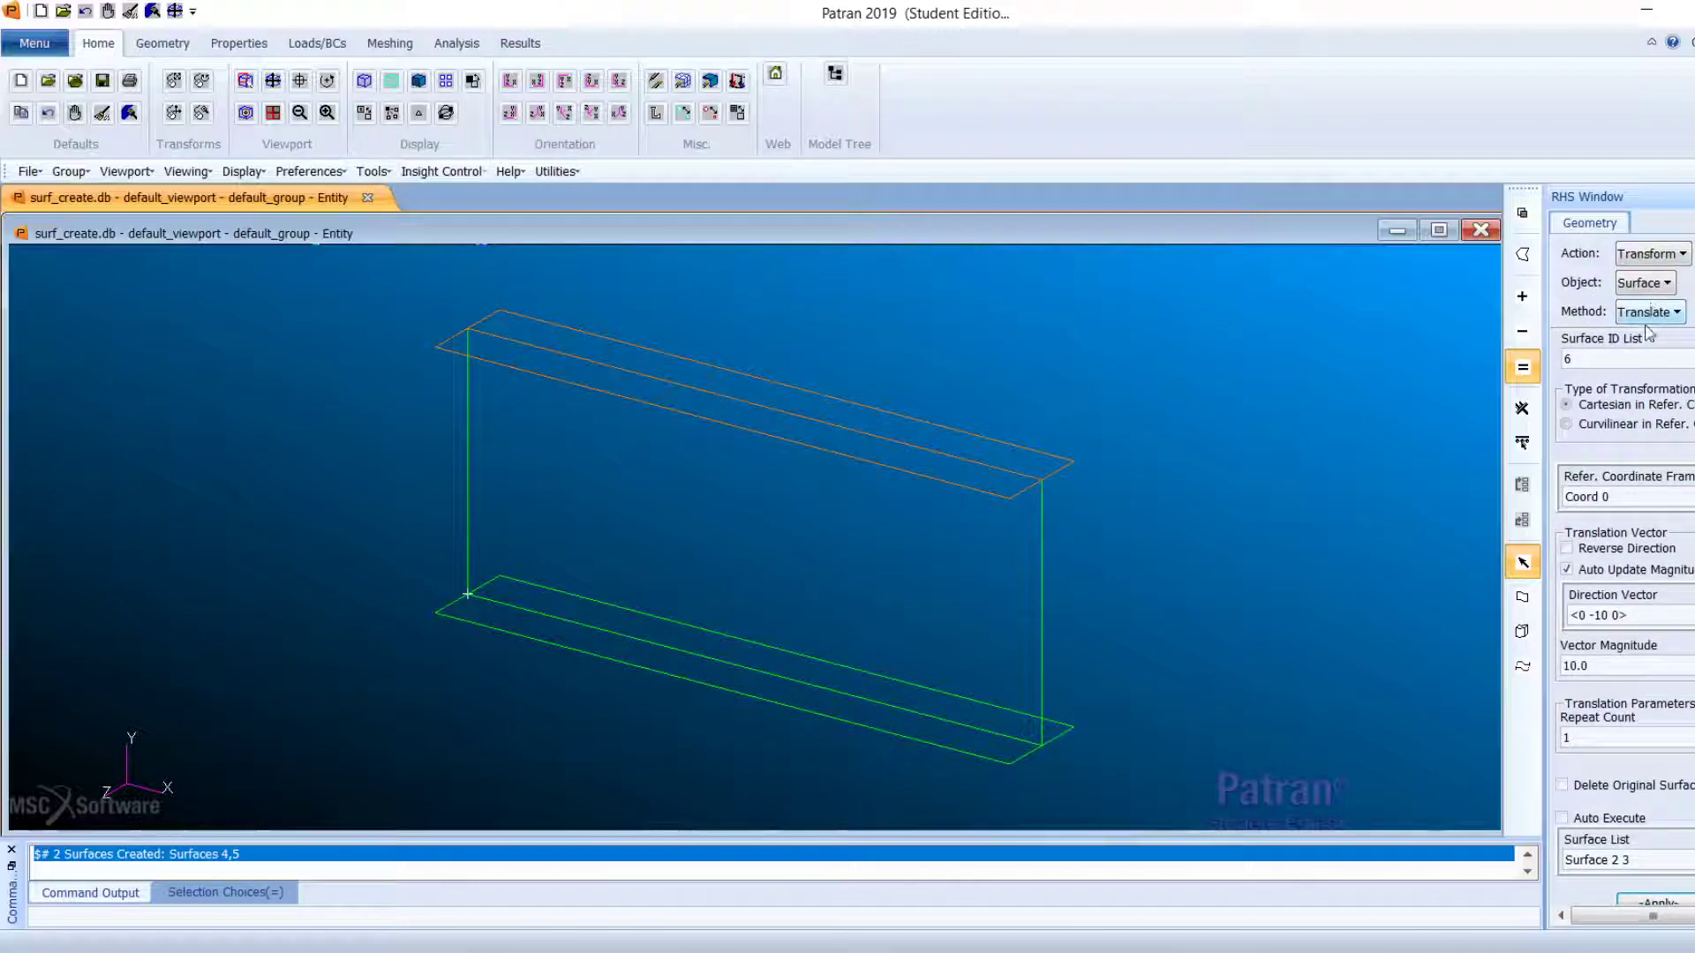
{"action": "scroll", "coordinate": [1641, 635], "scroll_direction": "down", "scroll_amount": 1}
{"action": "left_click", "coordinate": [1601, 578]}
{"action": "key", "text": "BackSpace"}
{"action": "key", "text": "BackSpace"}
{"action": "key", "text": "BackSpace"}
{"action": "key", "text": "BackSpace"}
{"action": "type", "text": "24"}
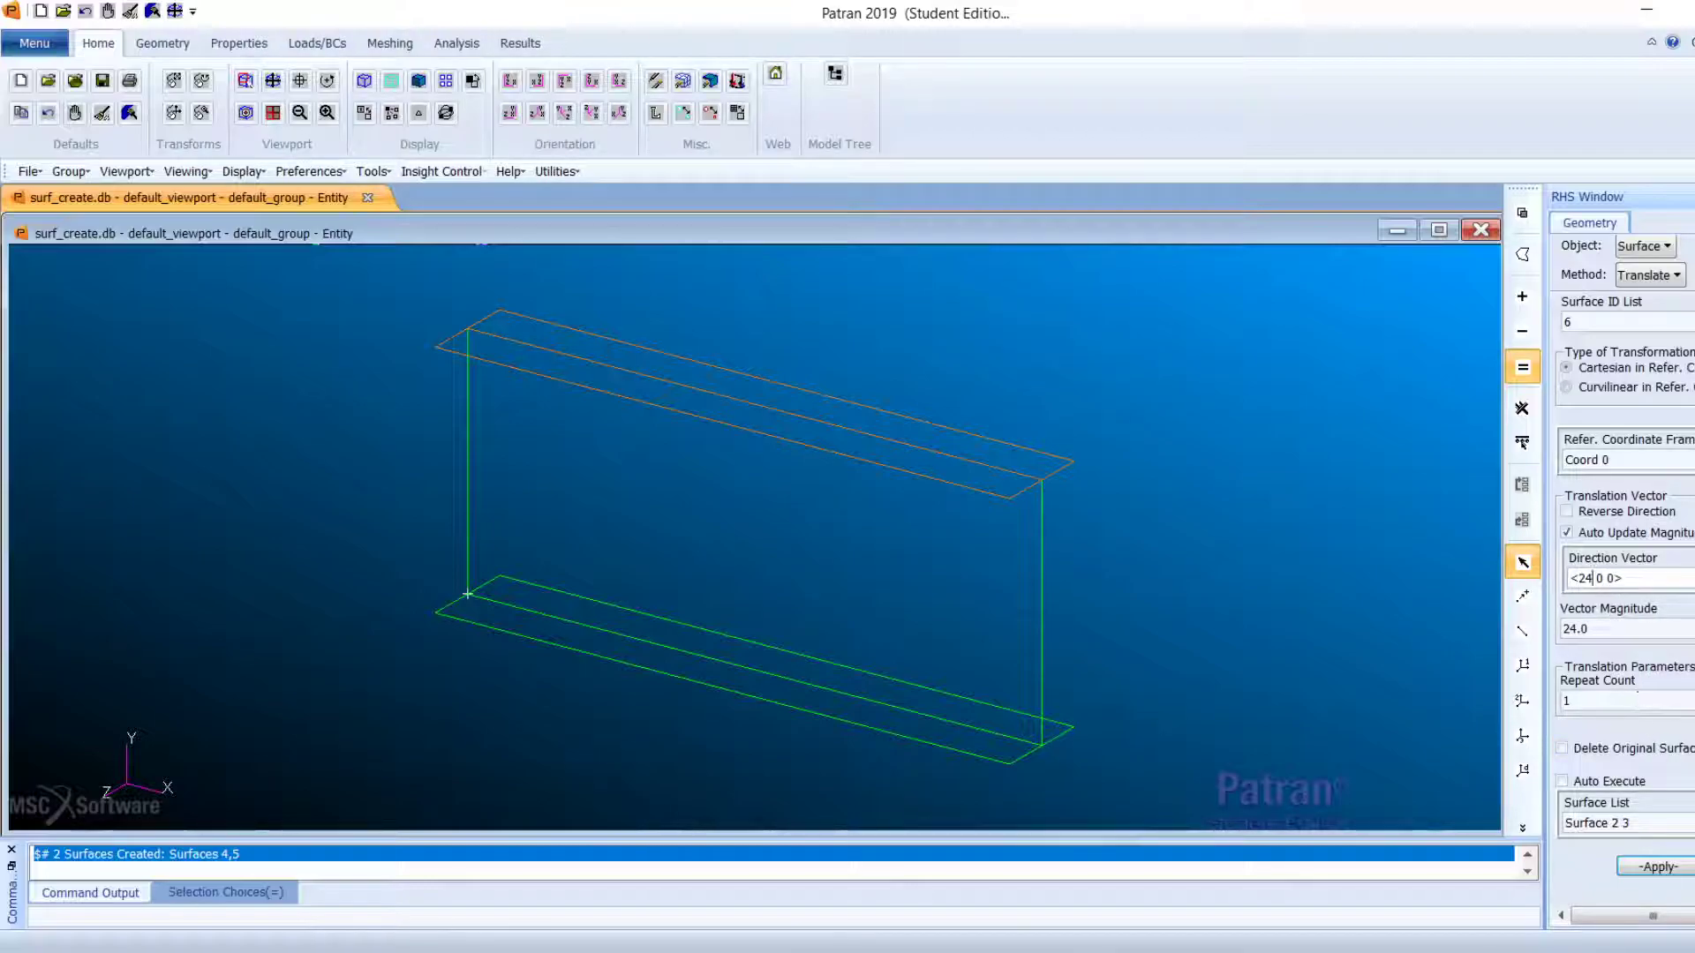
{"action": "scroll", "coordinate": [1642, 759], "scroll_direction": "down", "scroll_amount": 2}
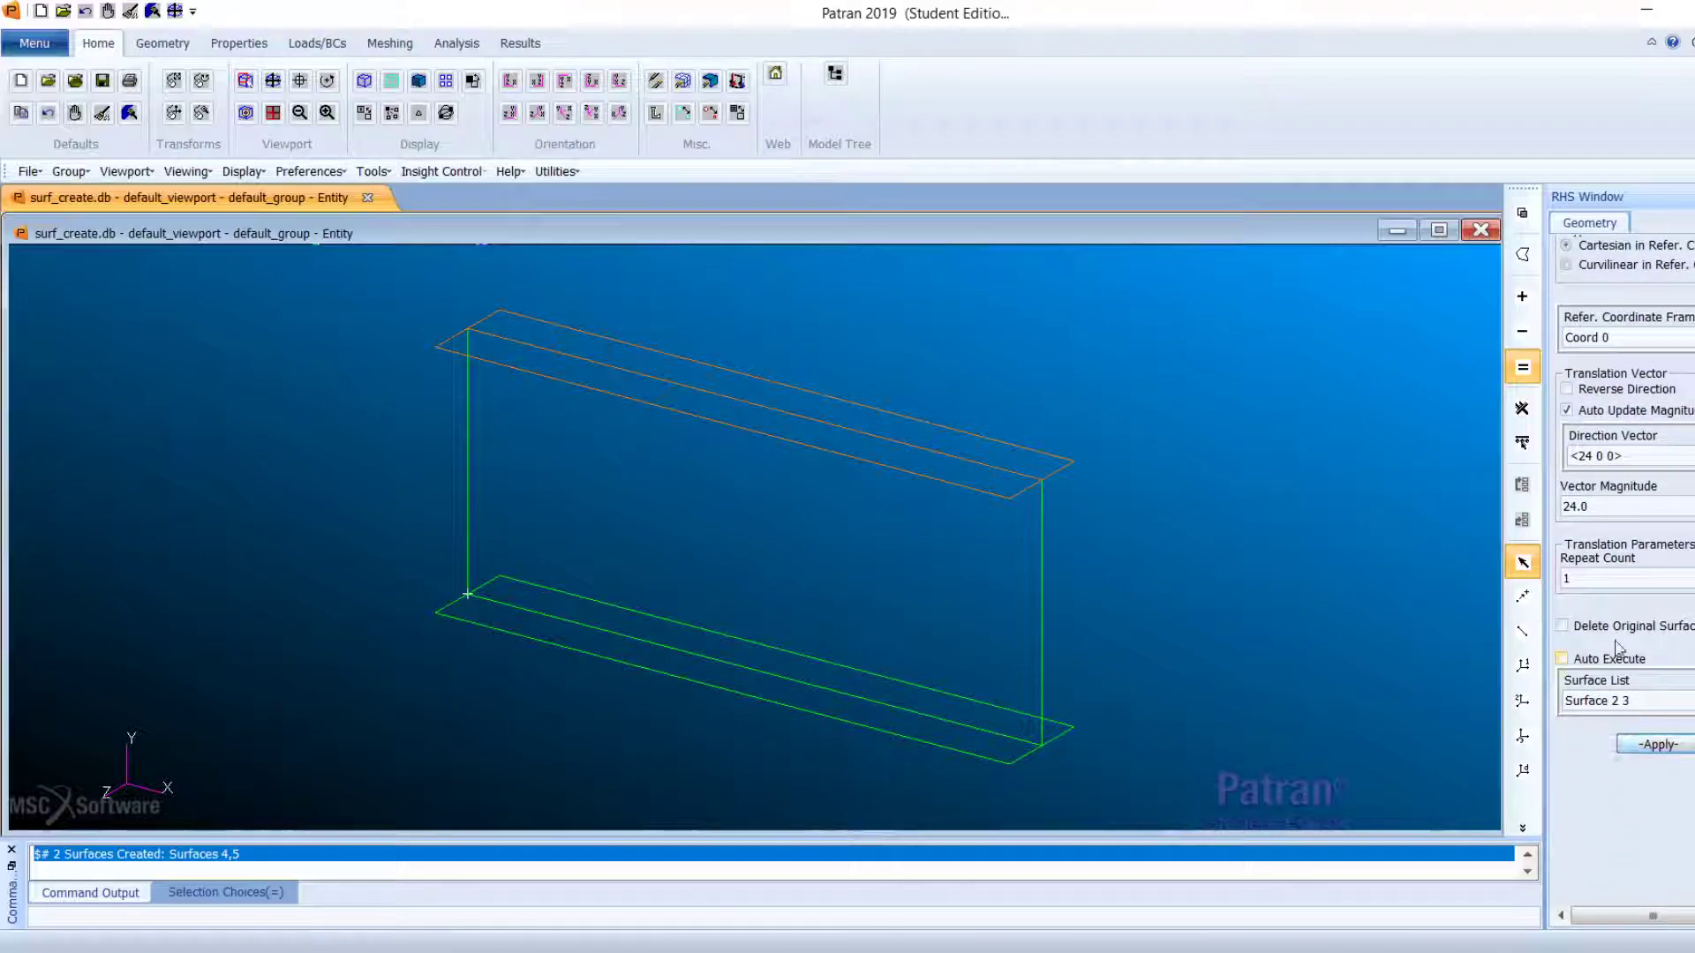
{"action": "left_click", "coordinate": [1650, 710]}
{"action": "left_click_drag", "start_coordinate": [1649, 710], "coordinate": [1558, 710]}
{"action": "key", "text": "Delete"}
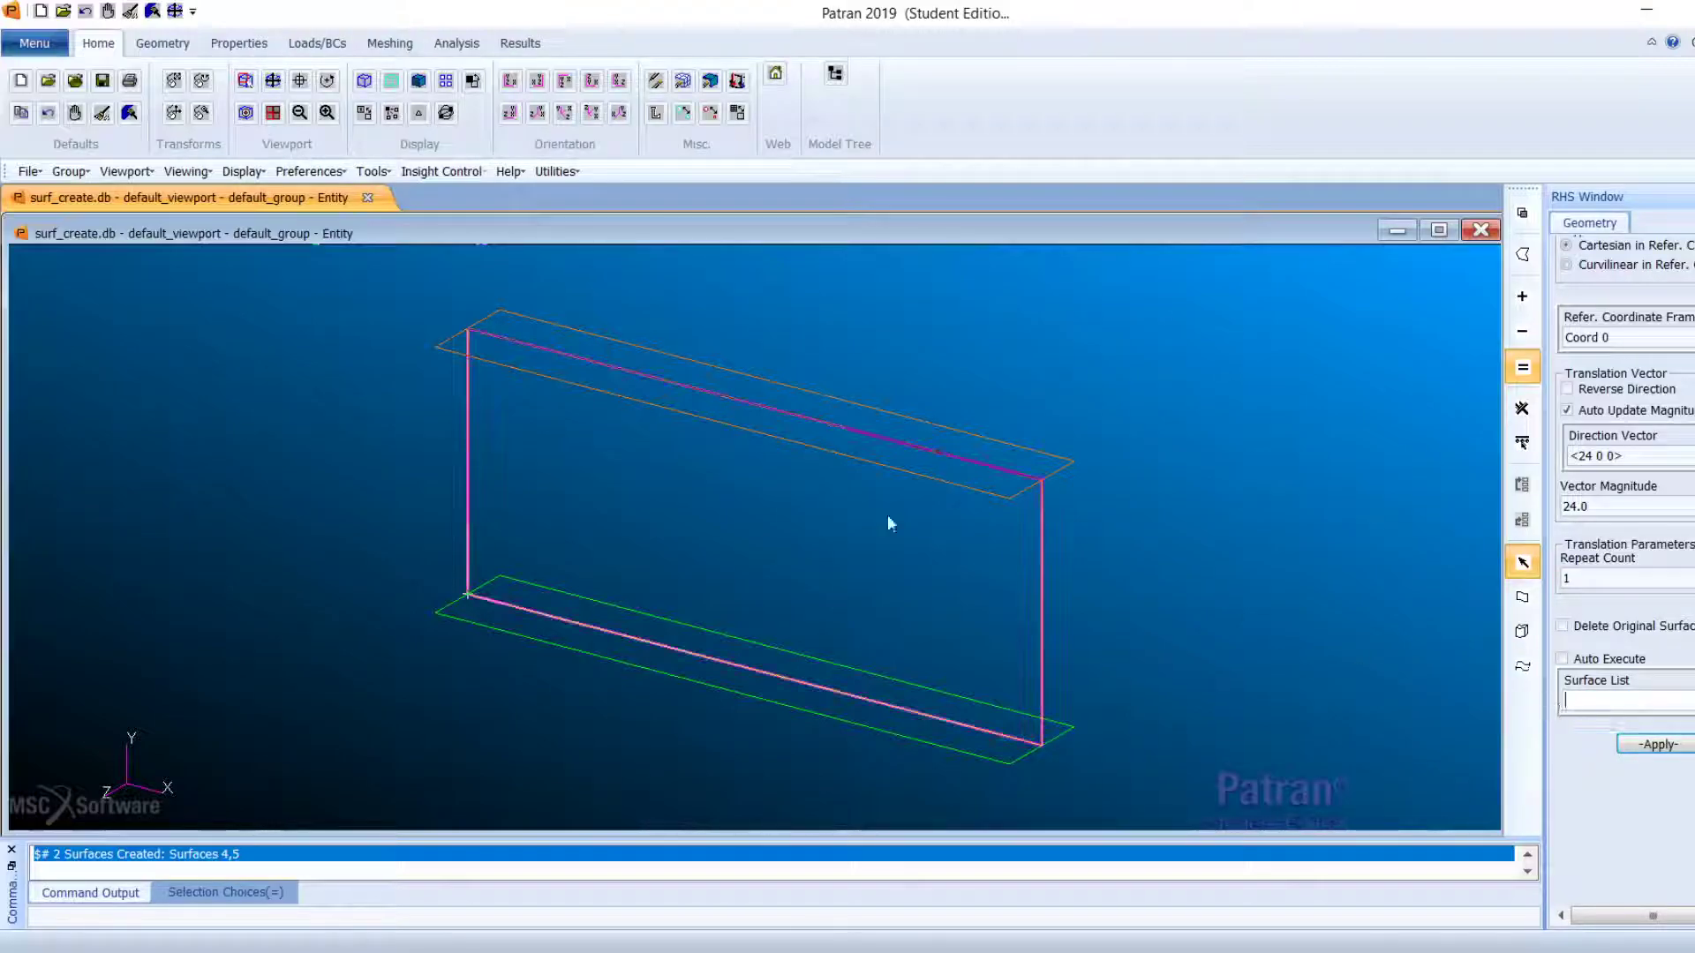
{"action": "left_click_drag", "start_coordinate": [386, 291], "coordinate": [1157, 787]}
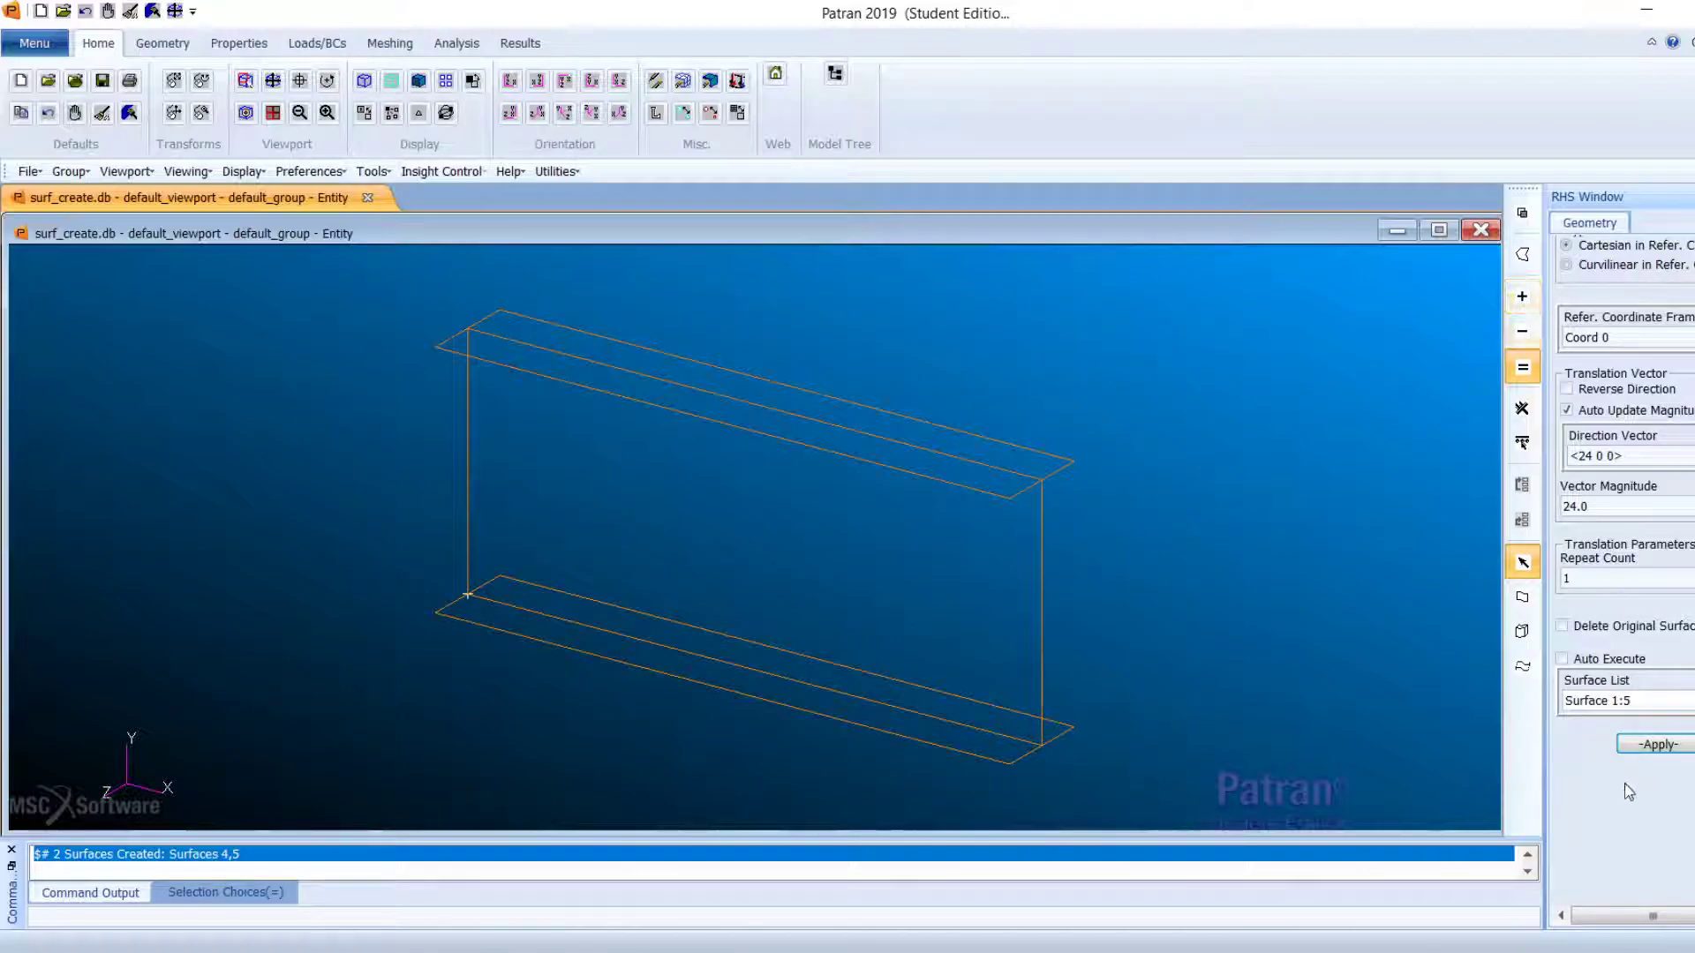
{"action": "left_click", "coordinate": [1660, 752]}
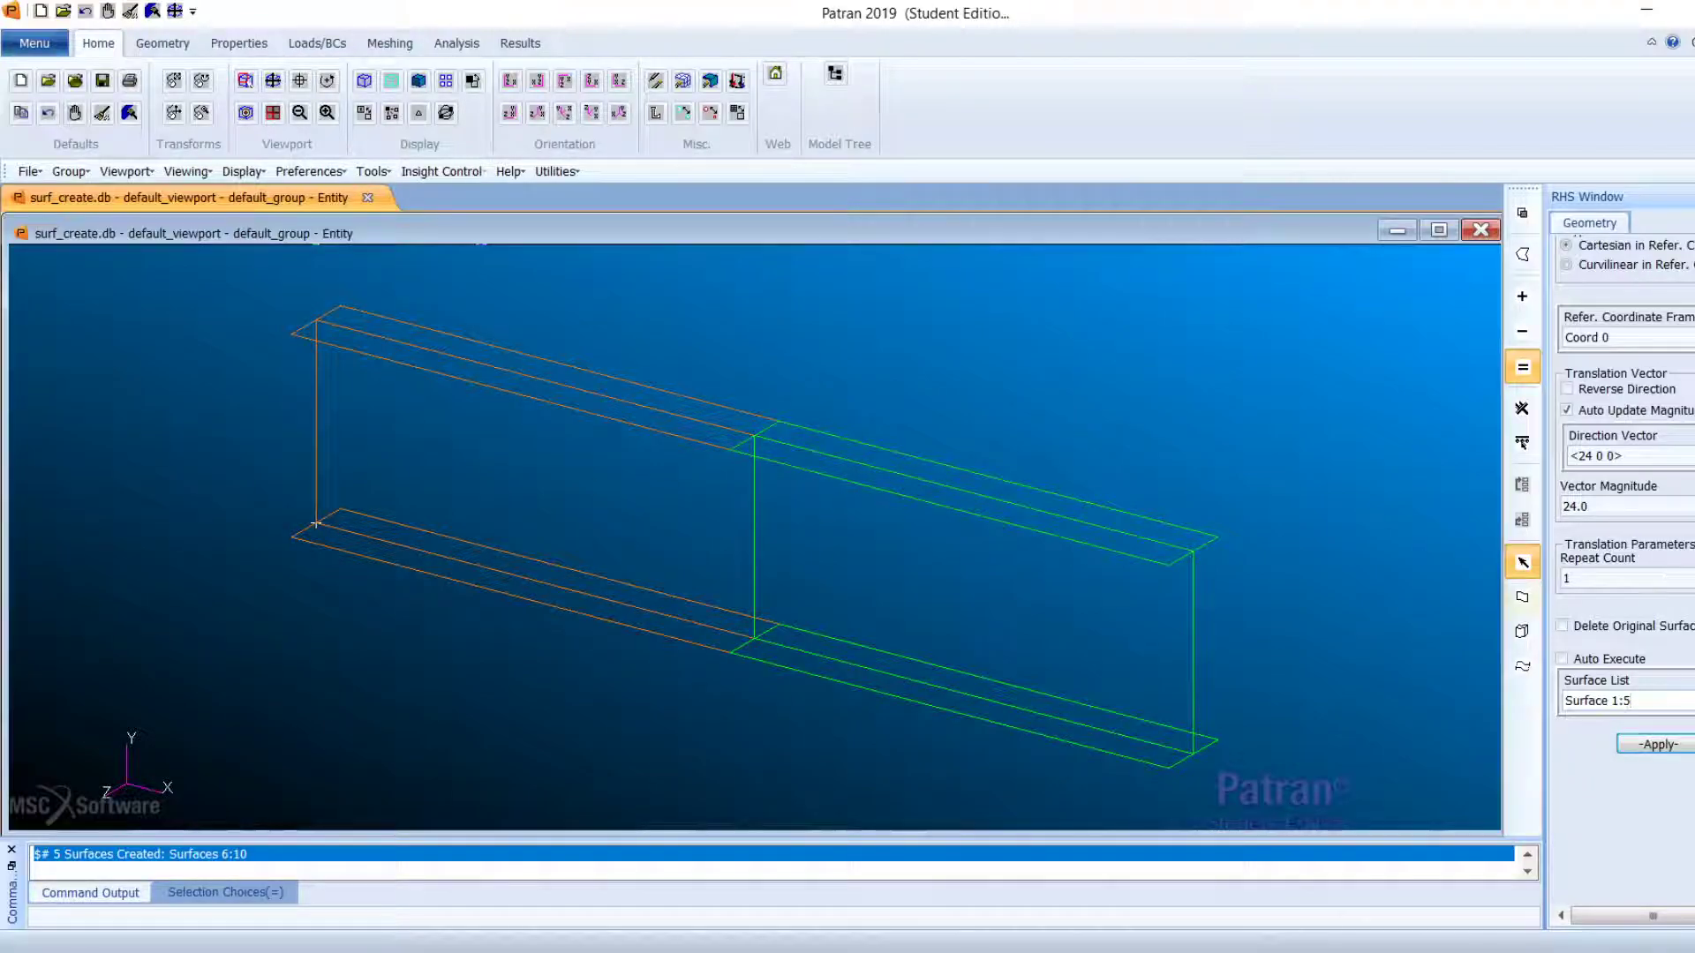
Step: Extract a single point on the first web surface at a quarter of its length and mid-height, with Auto Execute off, and enlarge the point display
{"action": "scroll", "coordinate": [1644, 276], "scroll_direction": "up", "scroll_amount": 3}
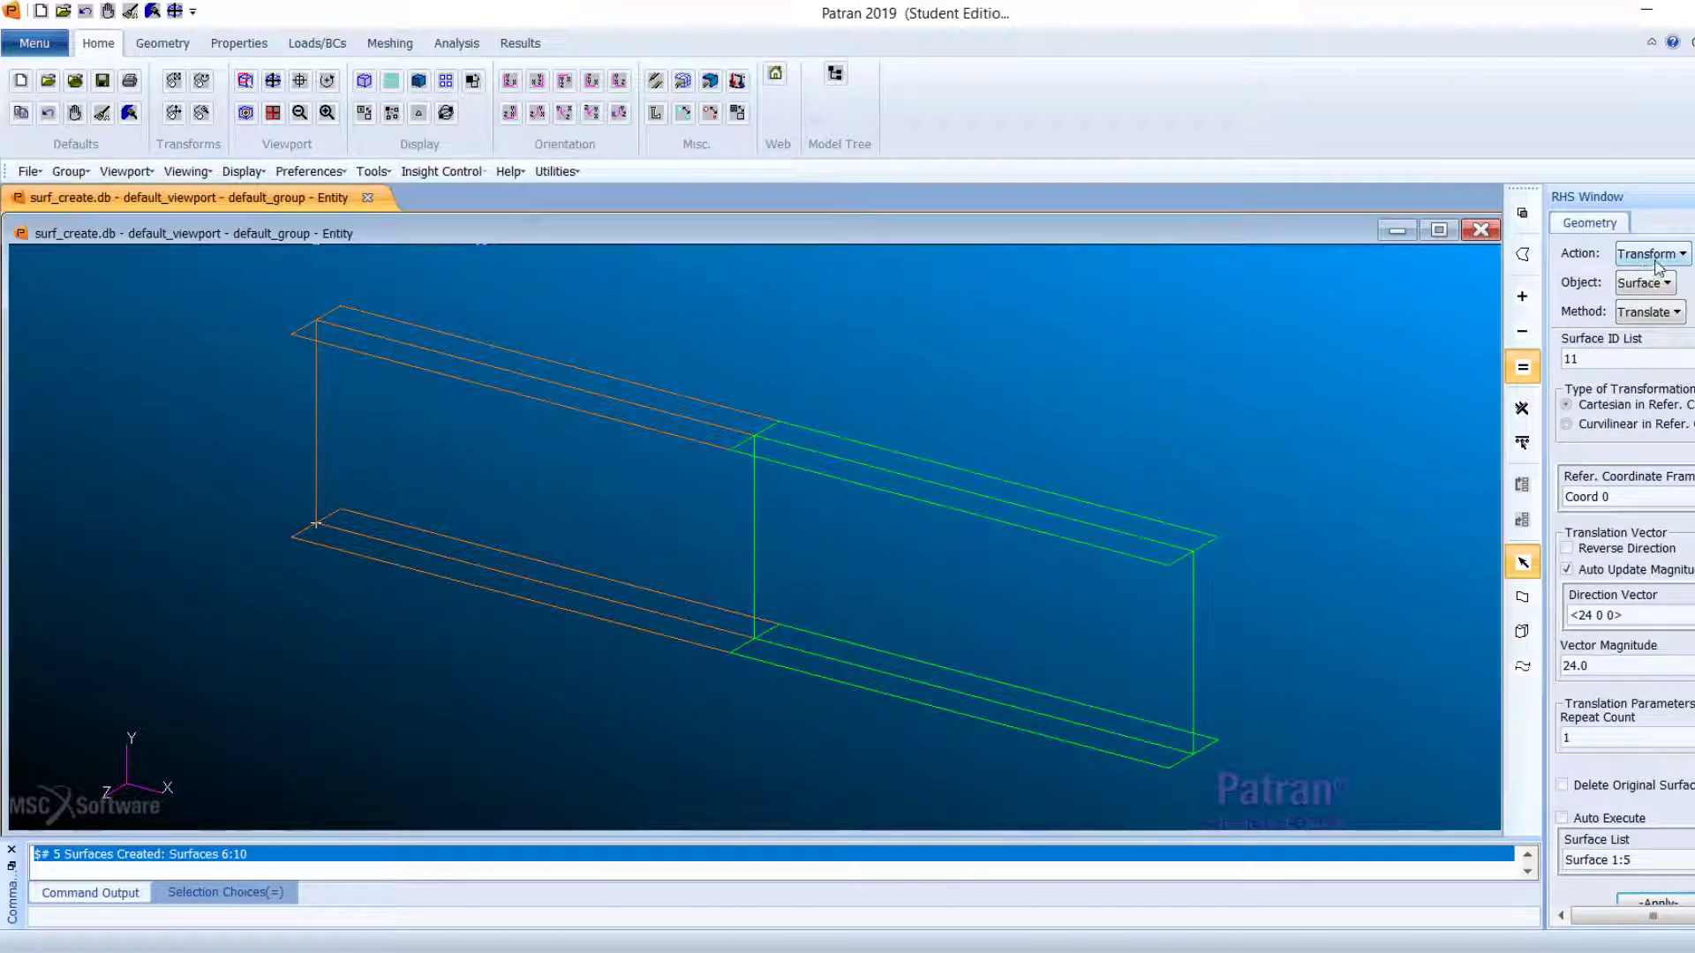
{"action": "left_click", "coordinate": [1650, 255]}
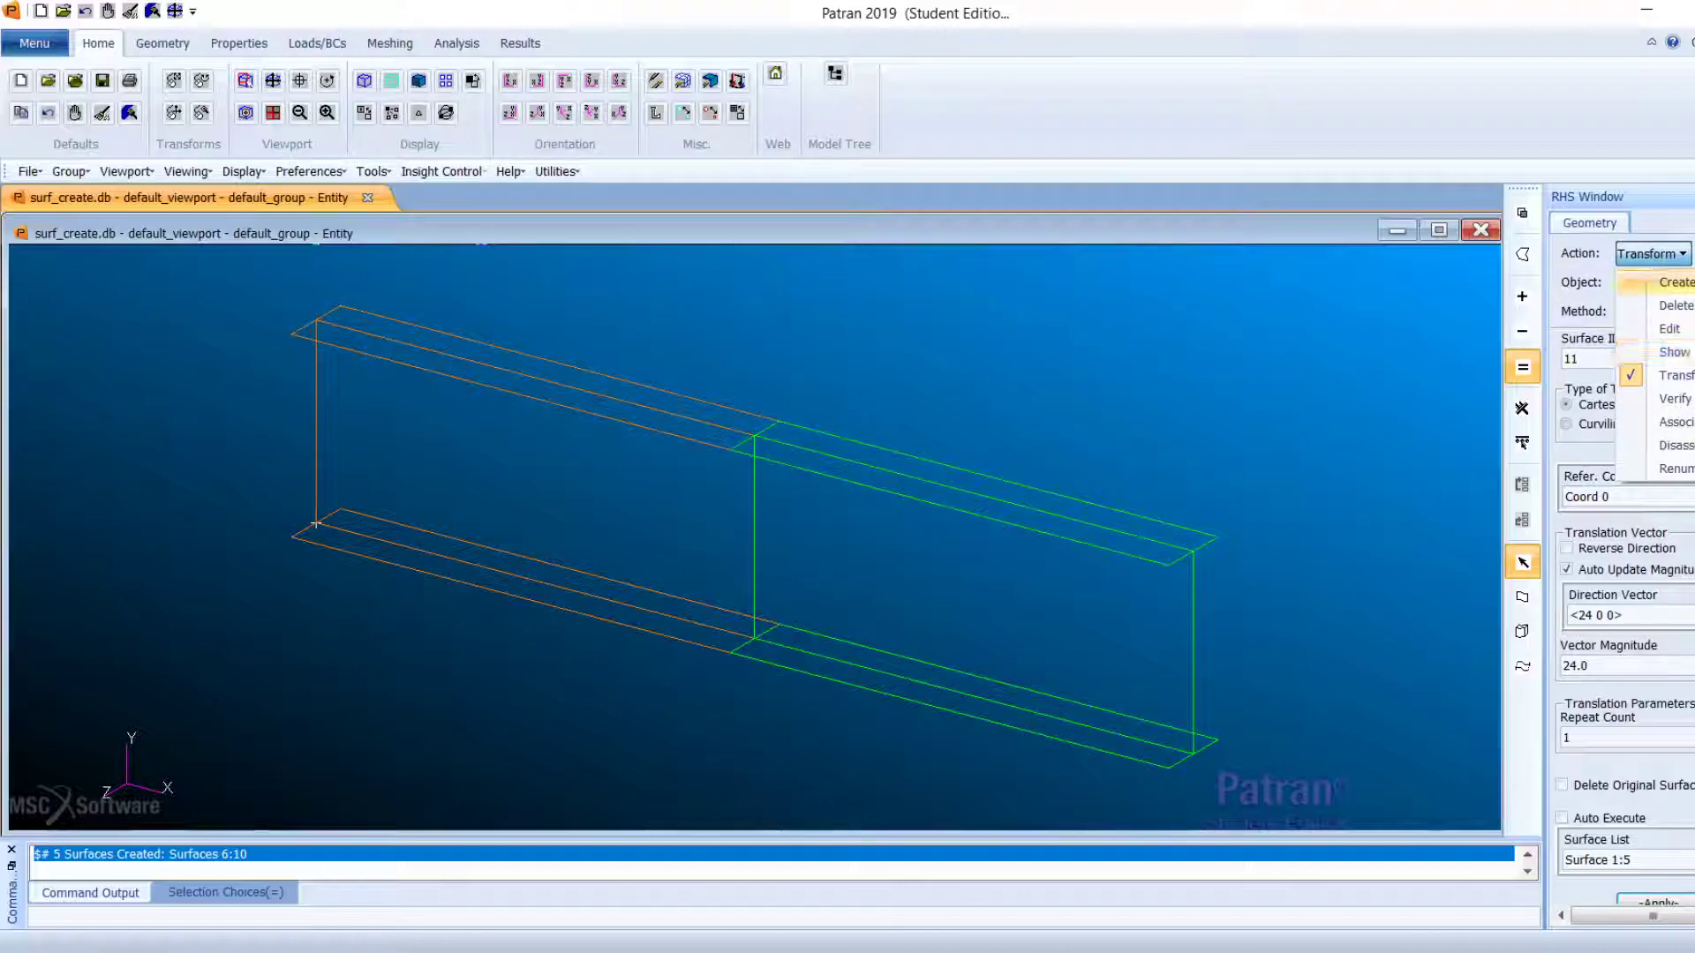
{"action": "left_click", "coordinate": [1675, 281]}
{"action": "left_click", "coordinate": [1645, 282]}
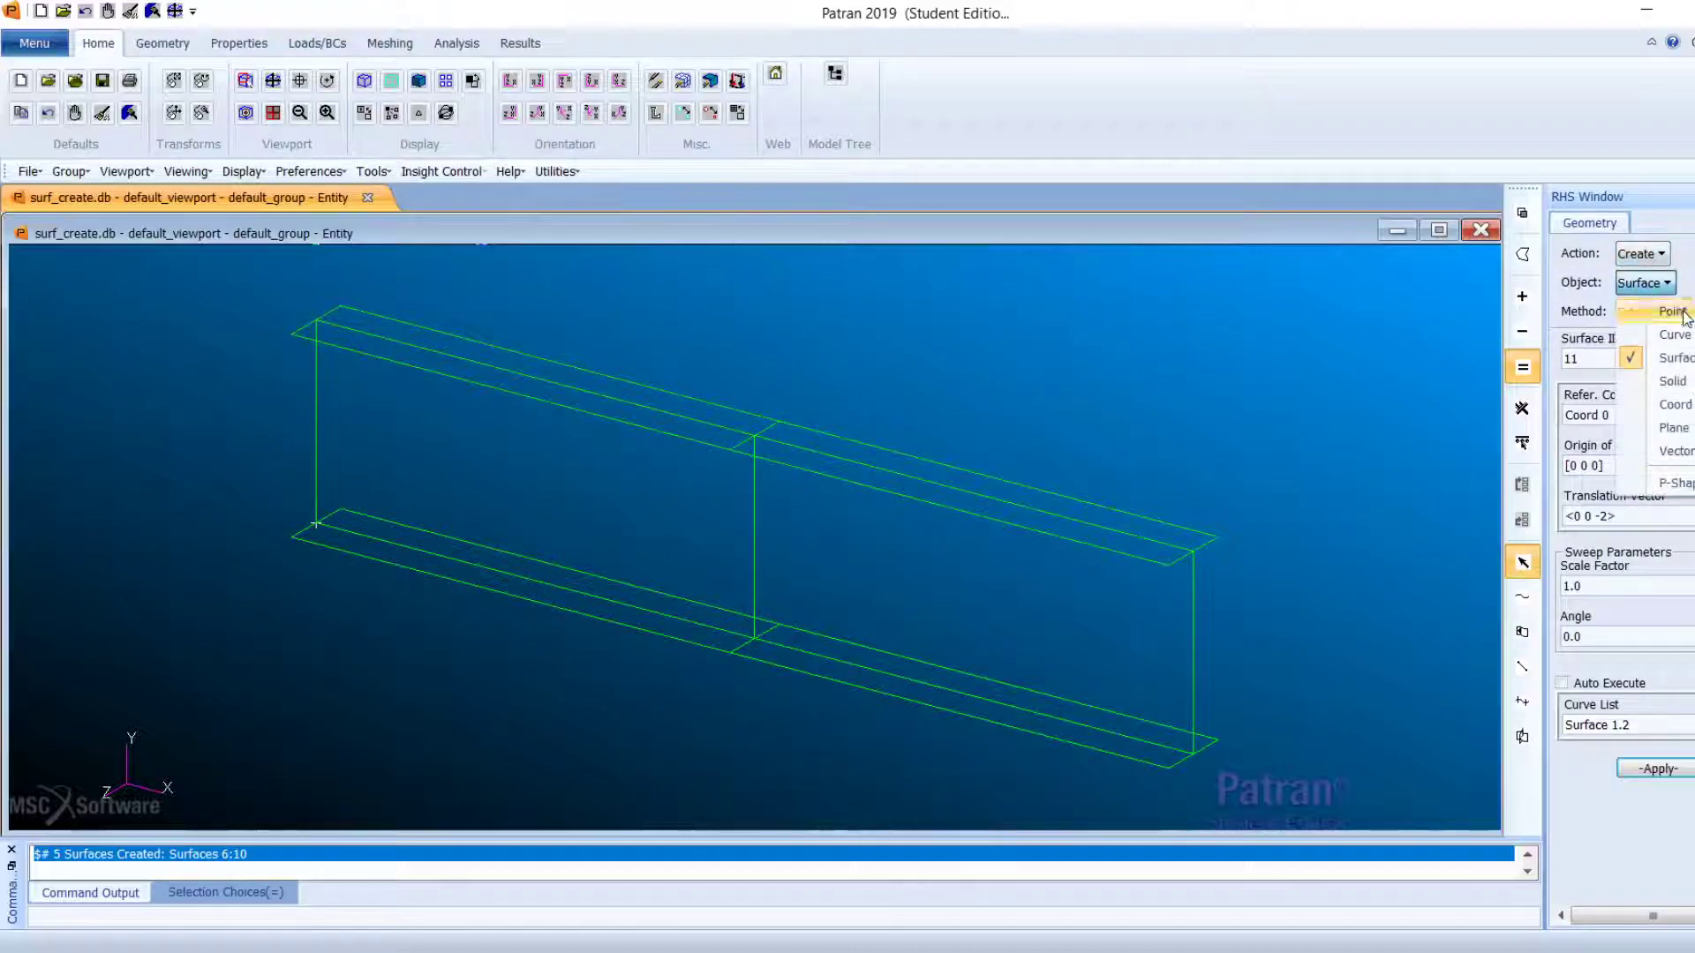
{"action": "left_click", "coordinate": [1651, 304]}
{"action": "left_click", "coordinate": [1643, 311]}
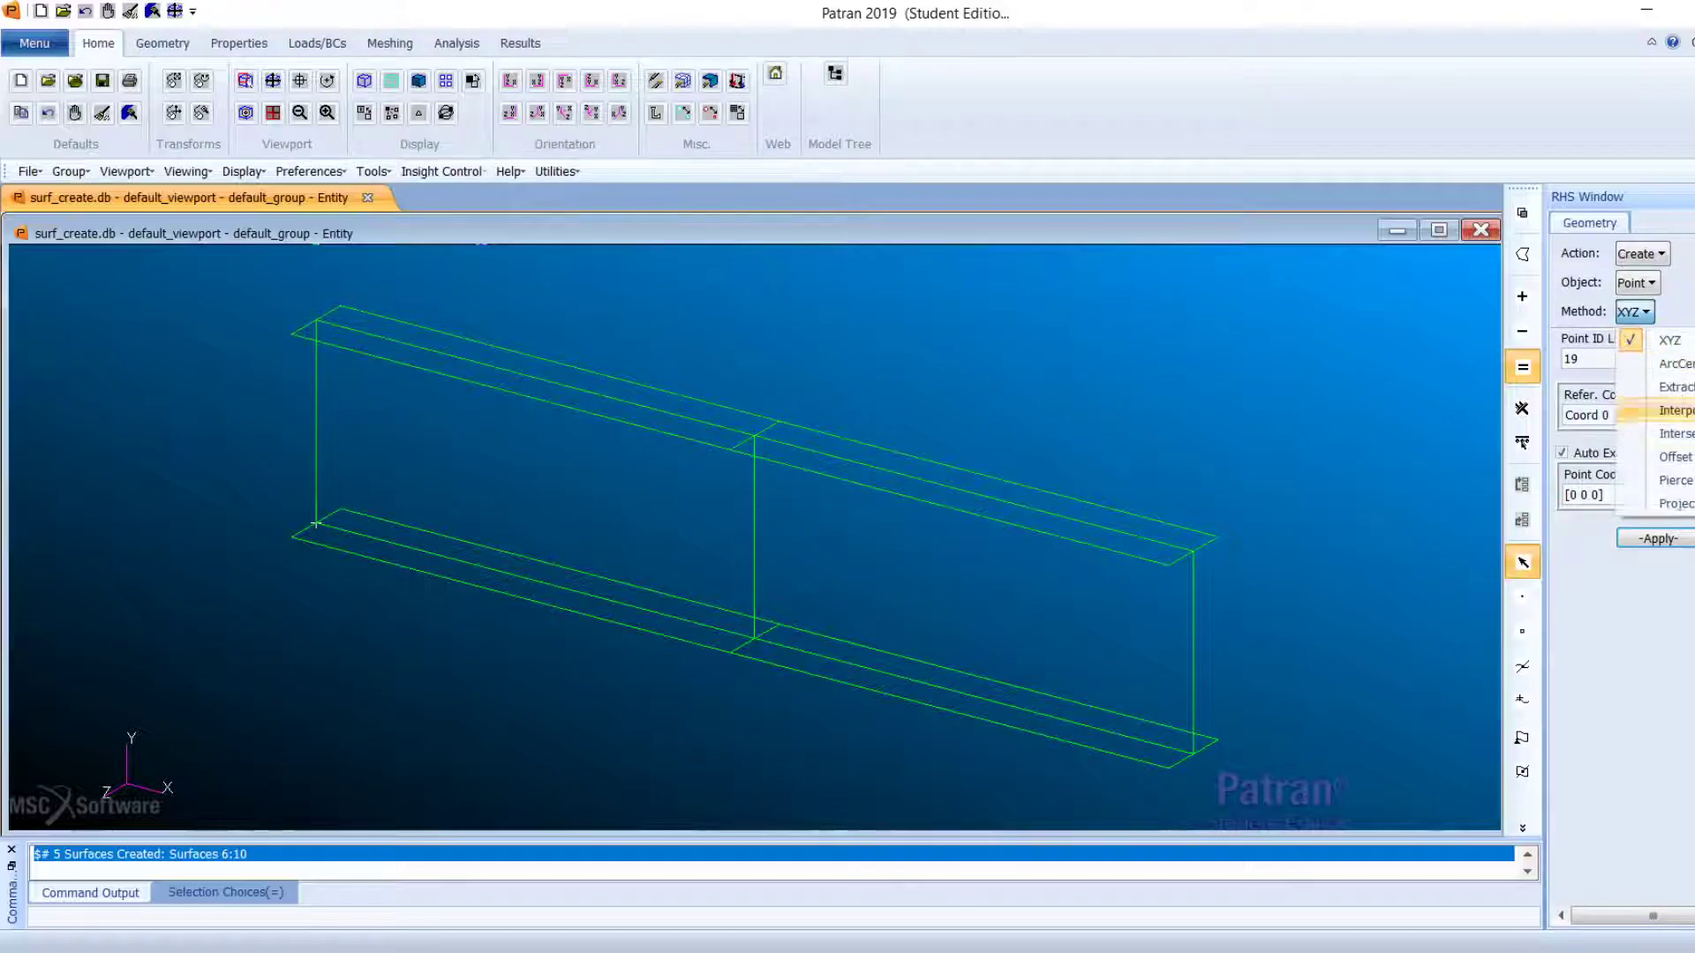
{"action": "left_click", "coordinate": [1674, 386]}
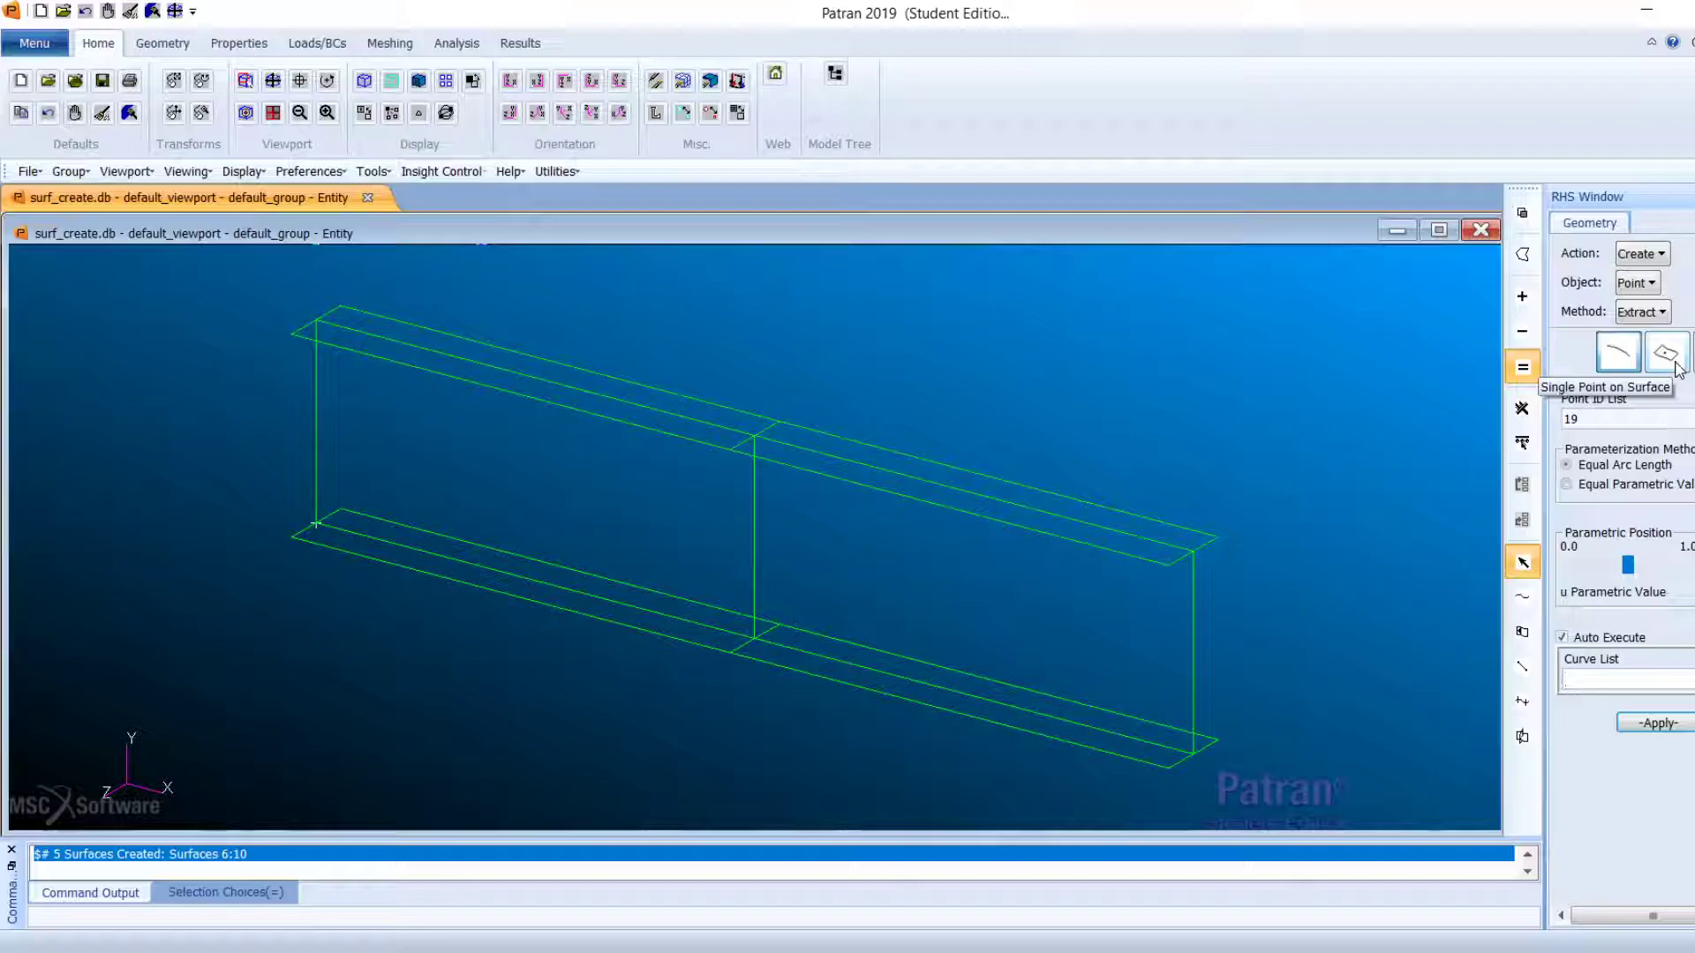
{"action": "left_click", "coordinate": [1675, 360]}
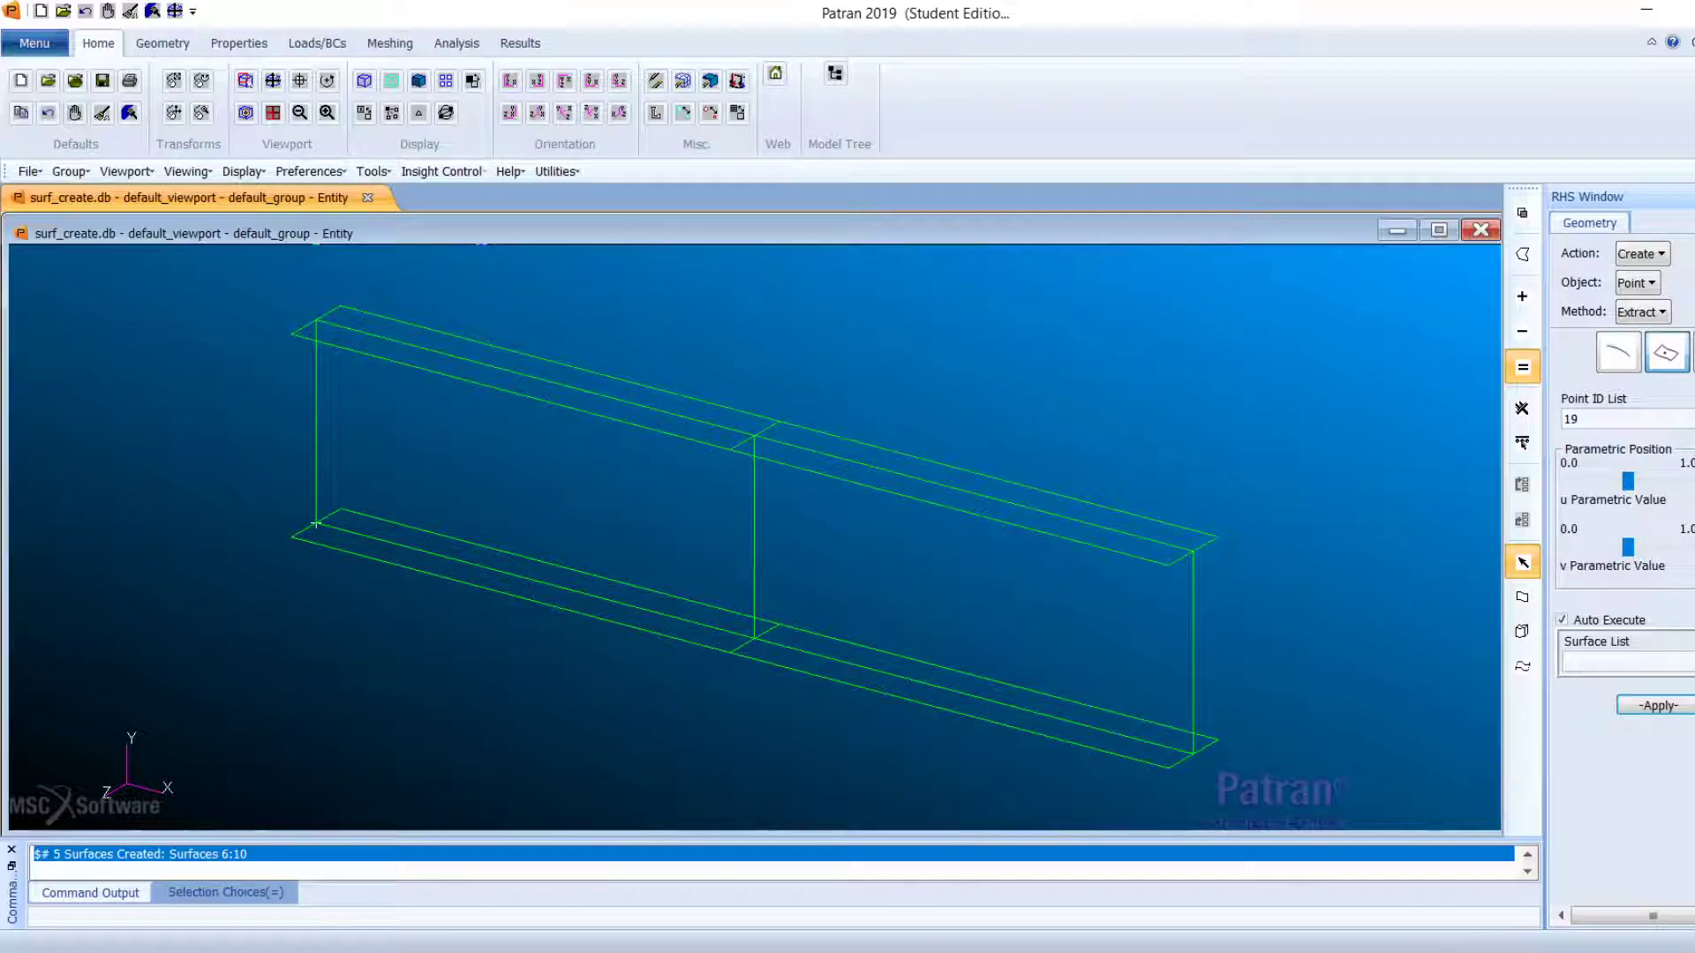
{"action": "key", "text": "Return"}
{"action": "left_click", "coordinate": [1583, 663]}
{"action": "left_click", "coordinate": [687, 519]}
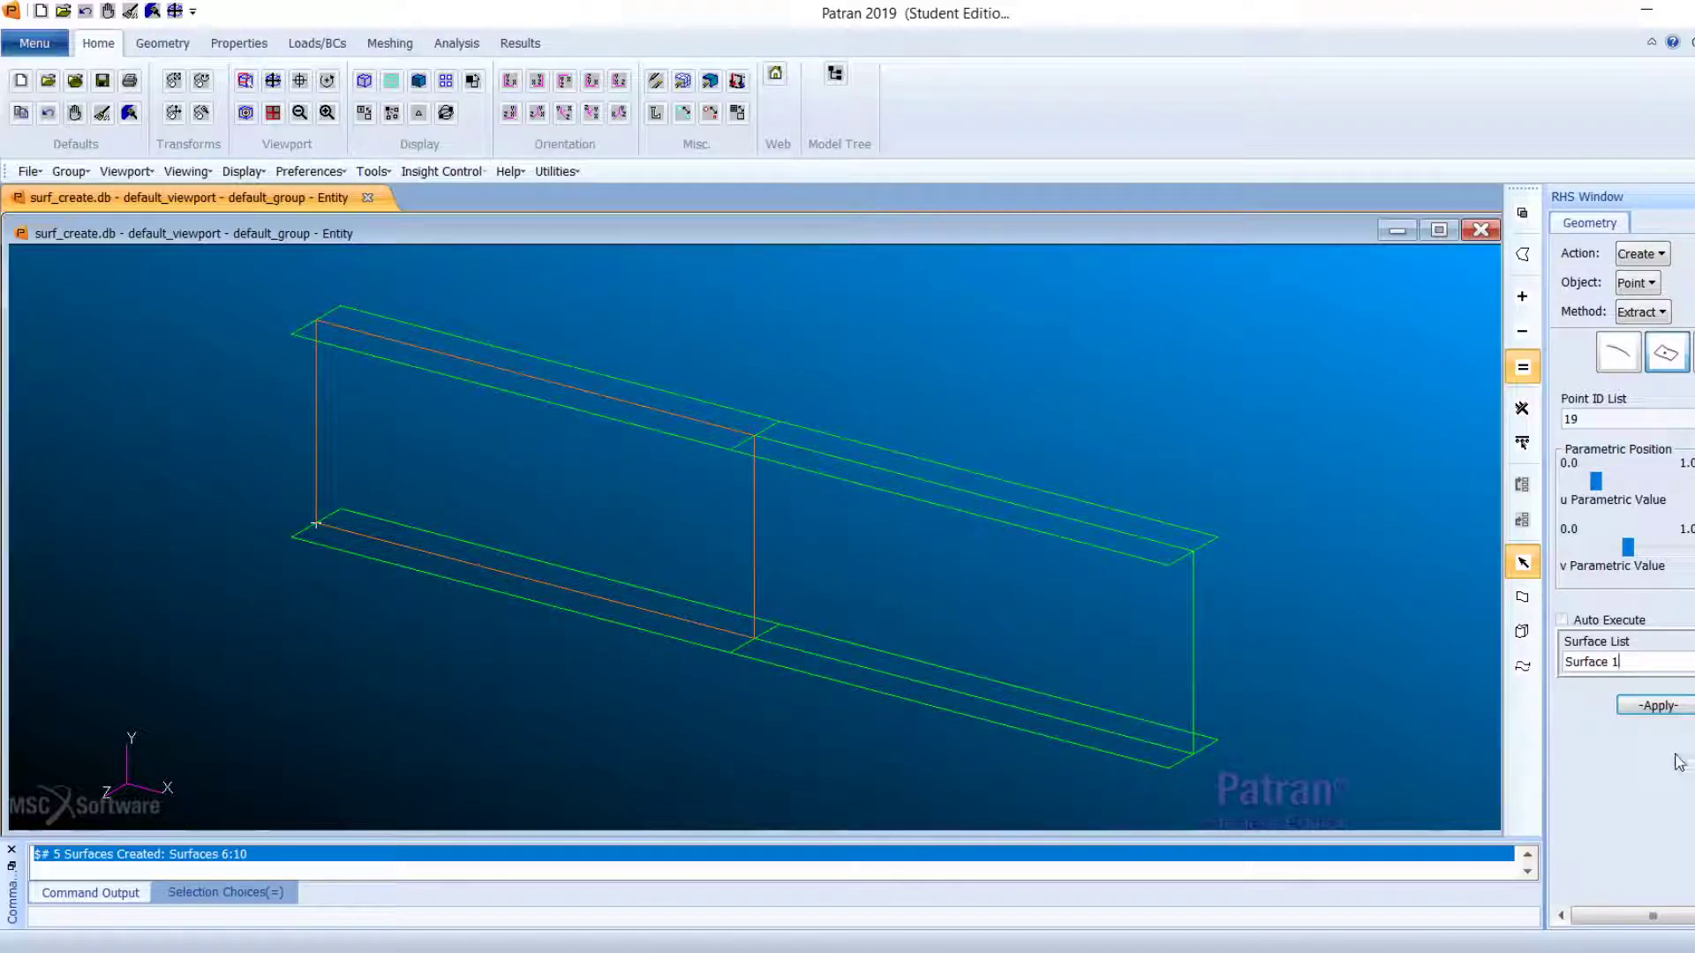
{"action": "left_click", "coordinate": [1654, 706]}
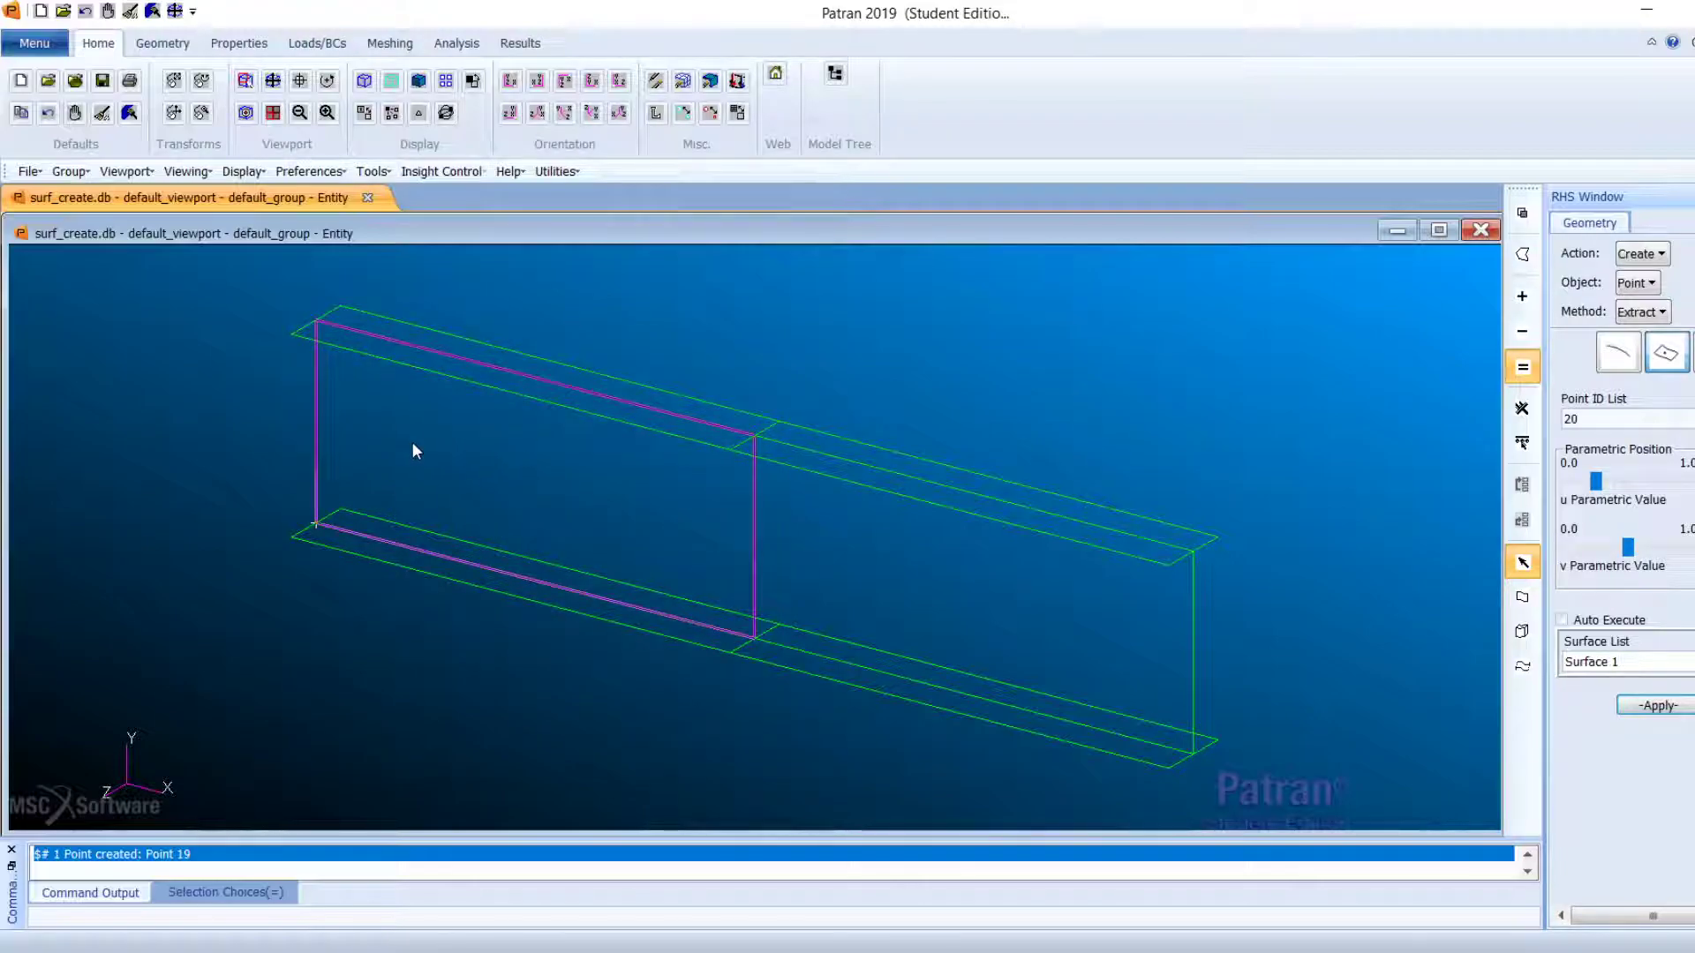
{"action": "left_click", "coordinate": [683, 112]}
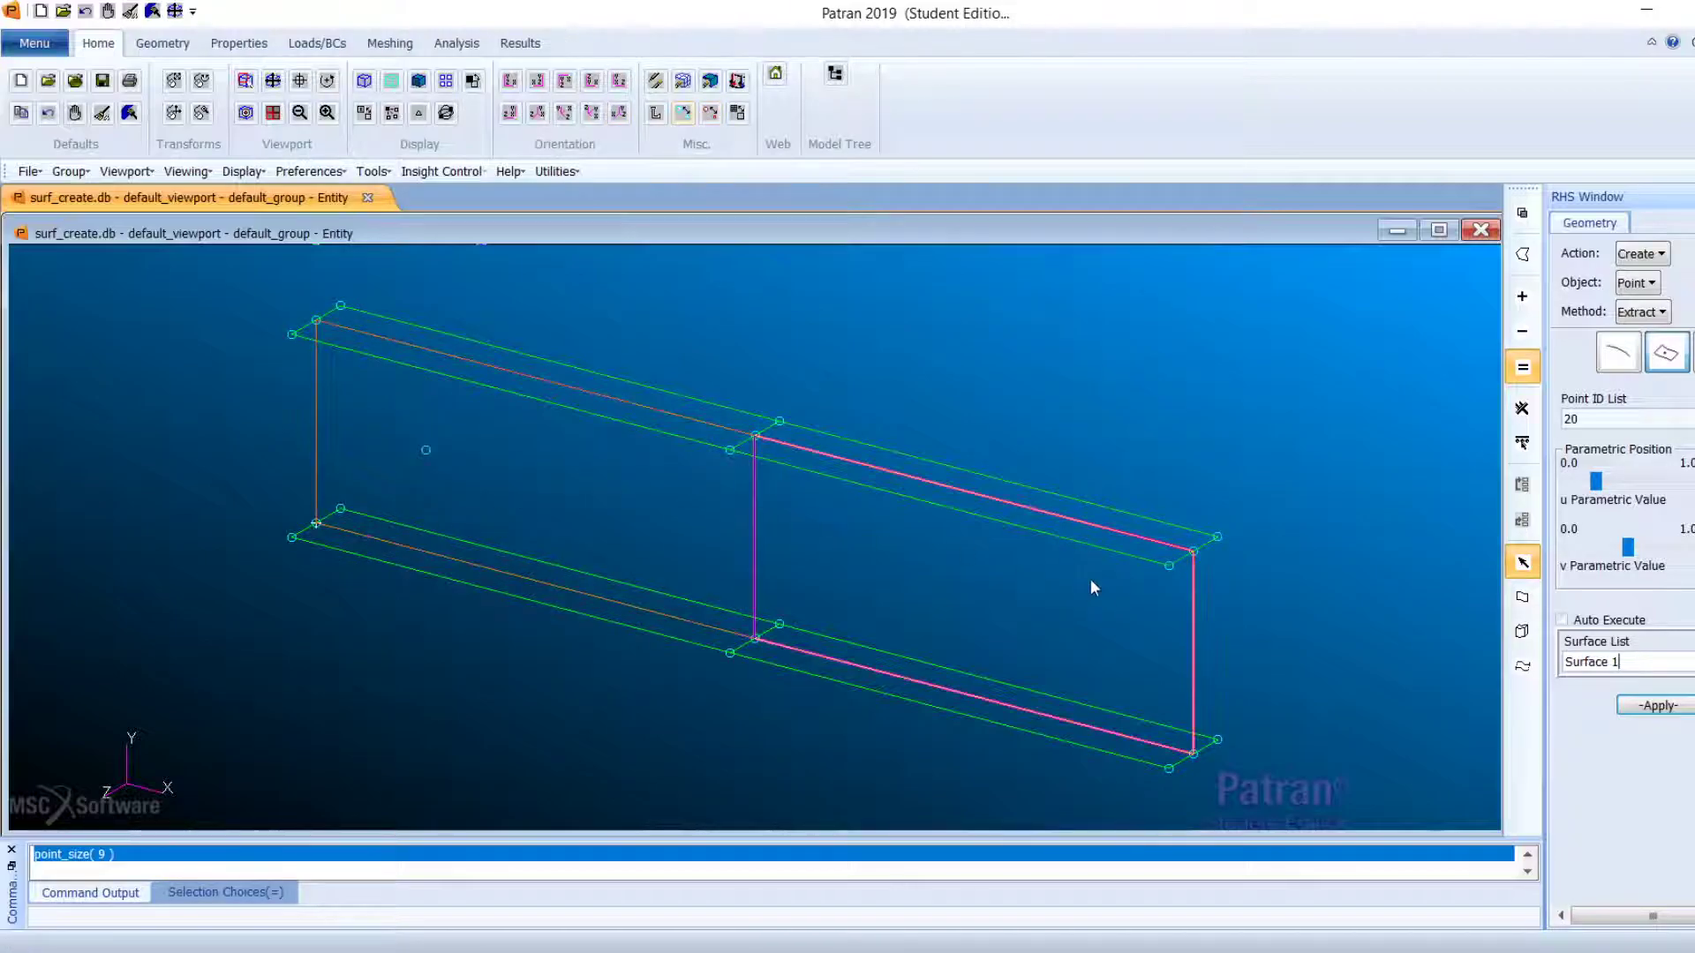
Step: Extract mid-height points at three quarters of the first web's length and at one and three quarters of the second web's length
{"action": "left_click", "coordinate": [425, 449]}
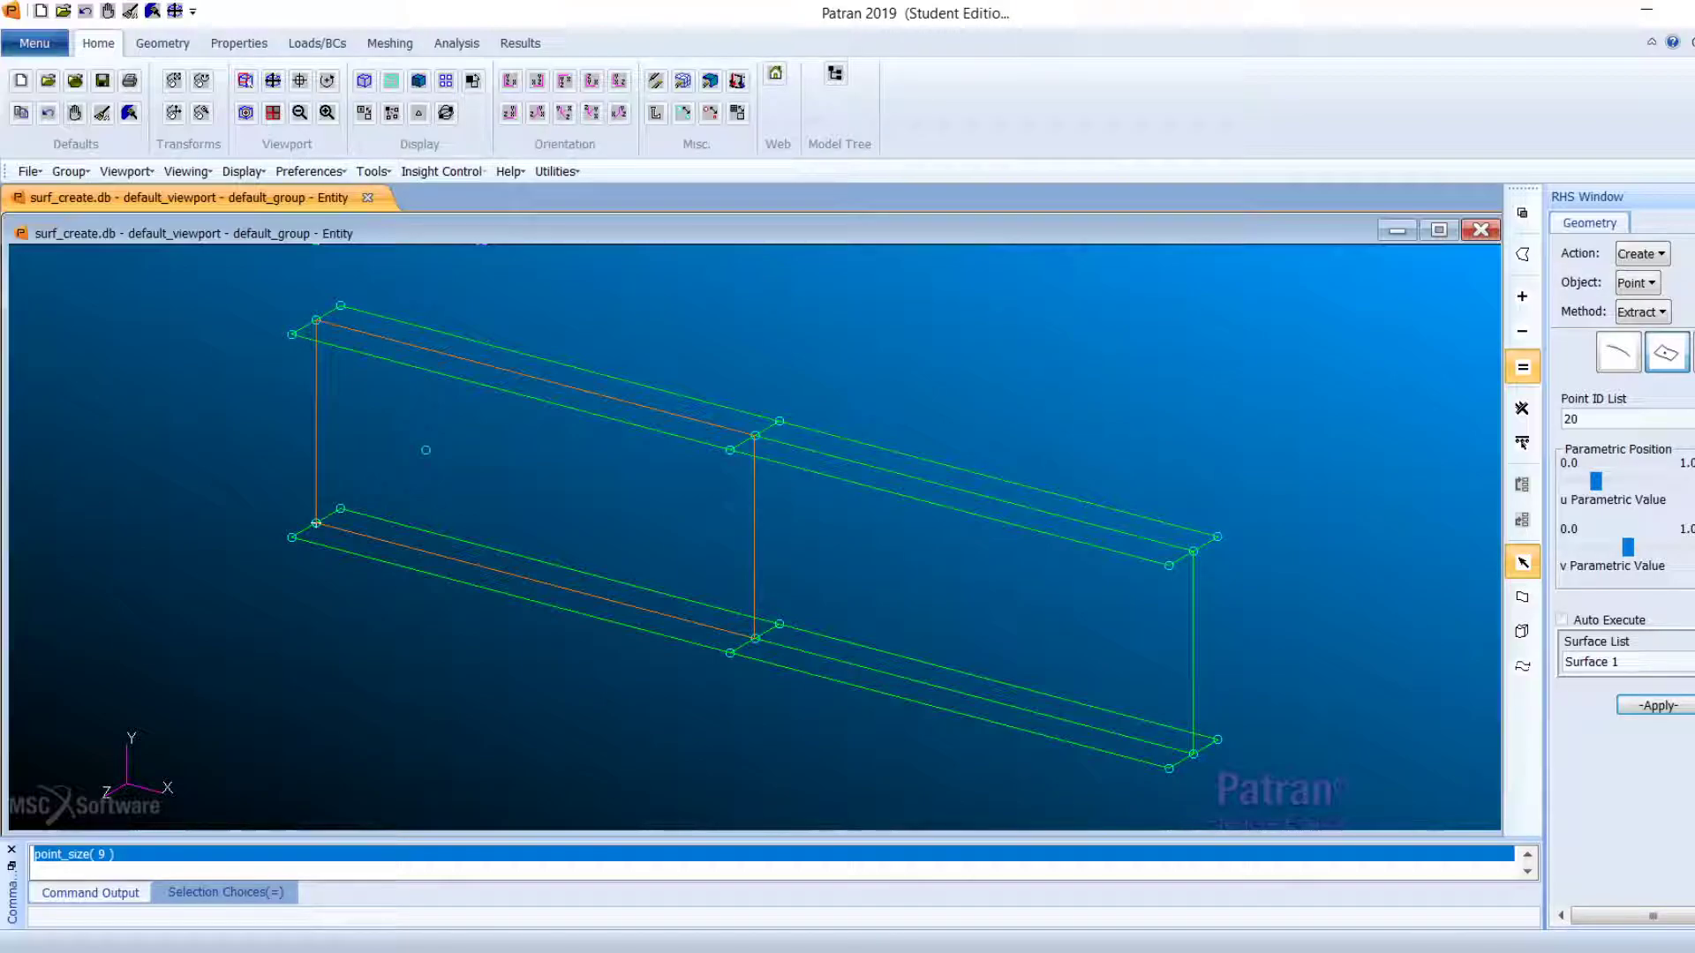
{"action": "left_click", "coordinate": [1668, 703]}
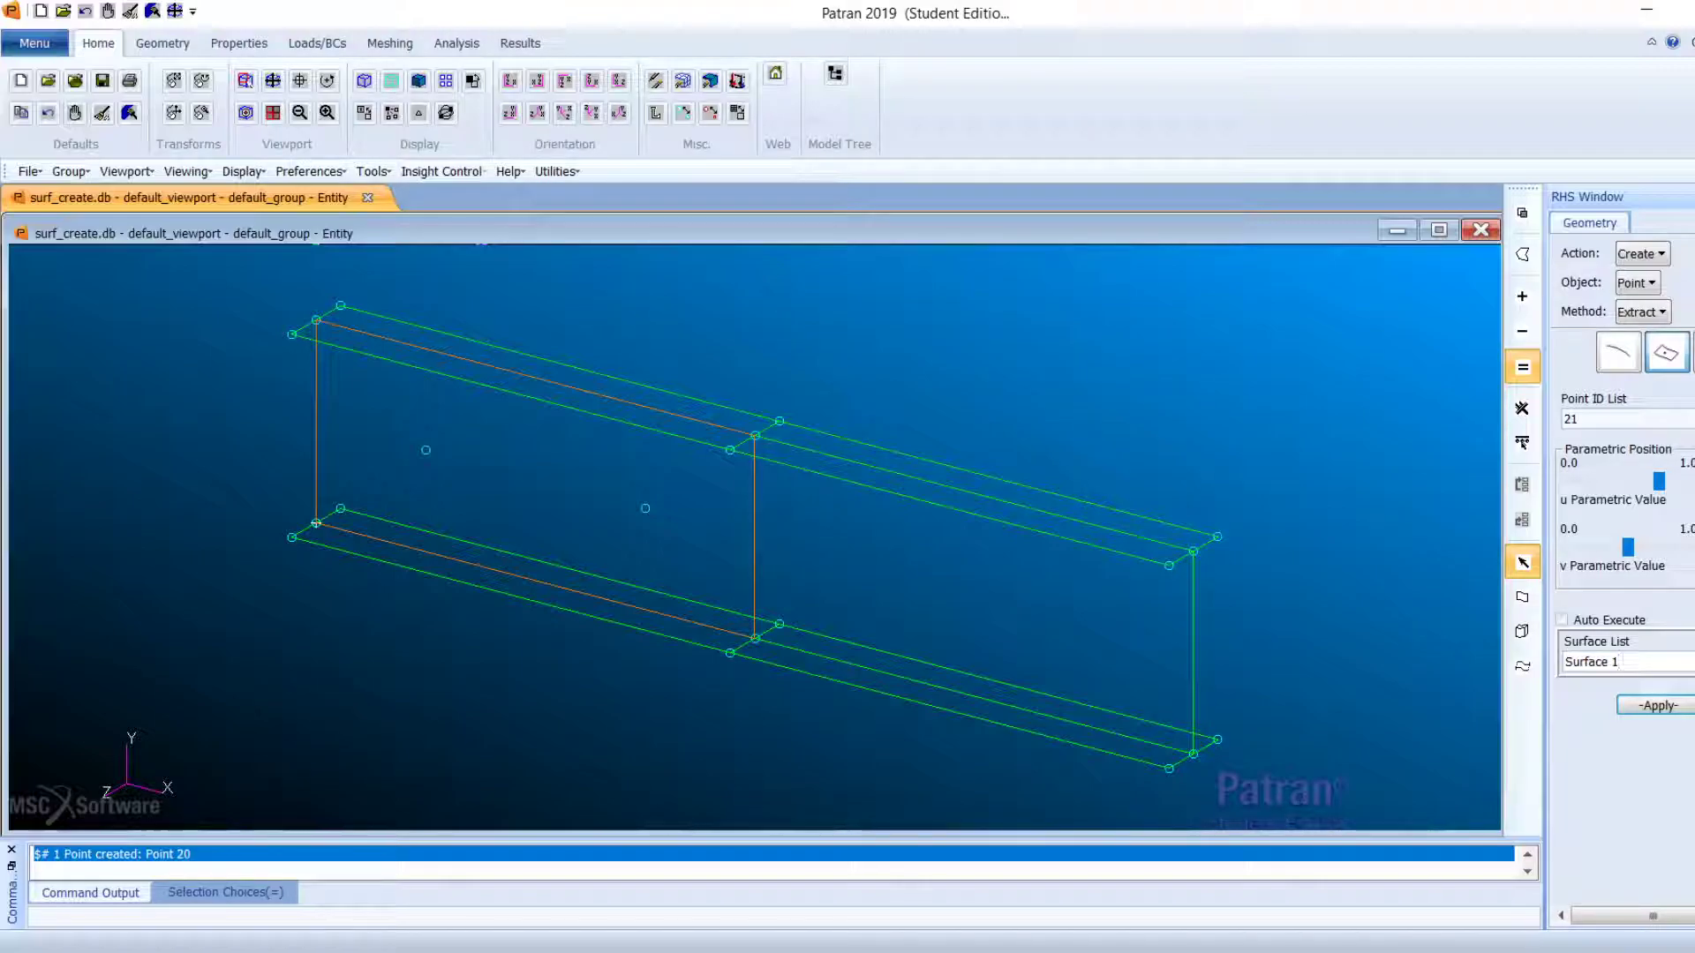
{"action": "left_click", "coordinate": [1096, 574]}
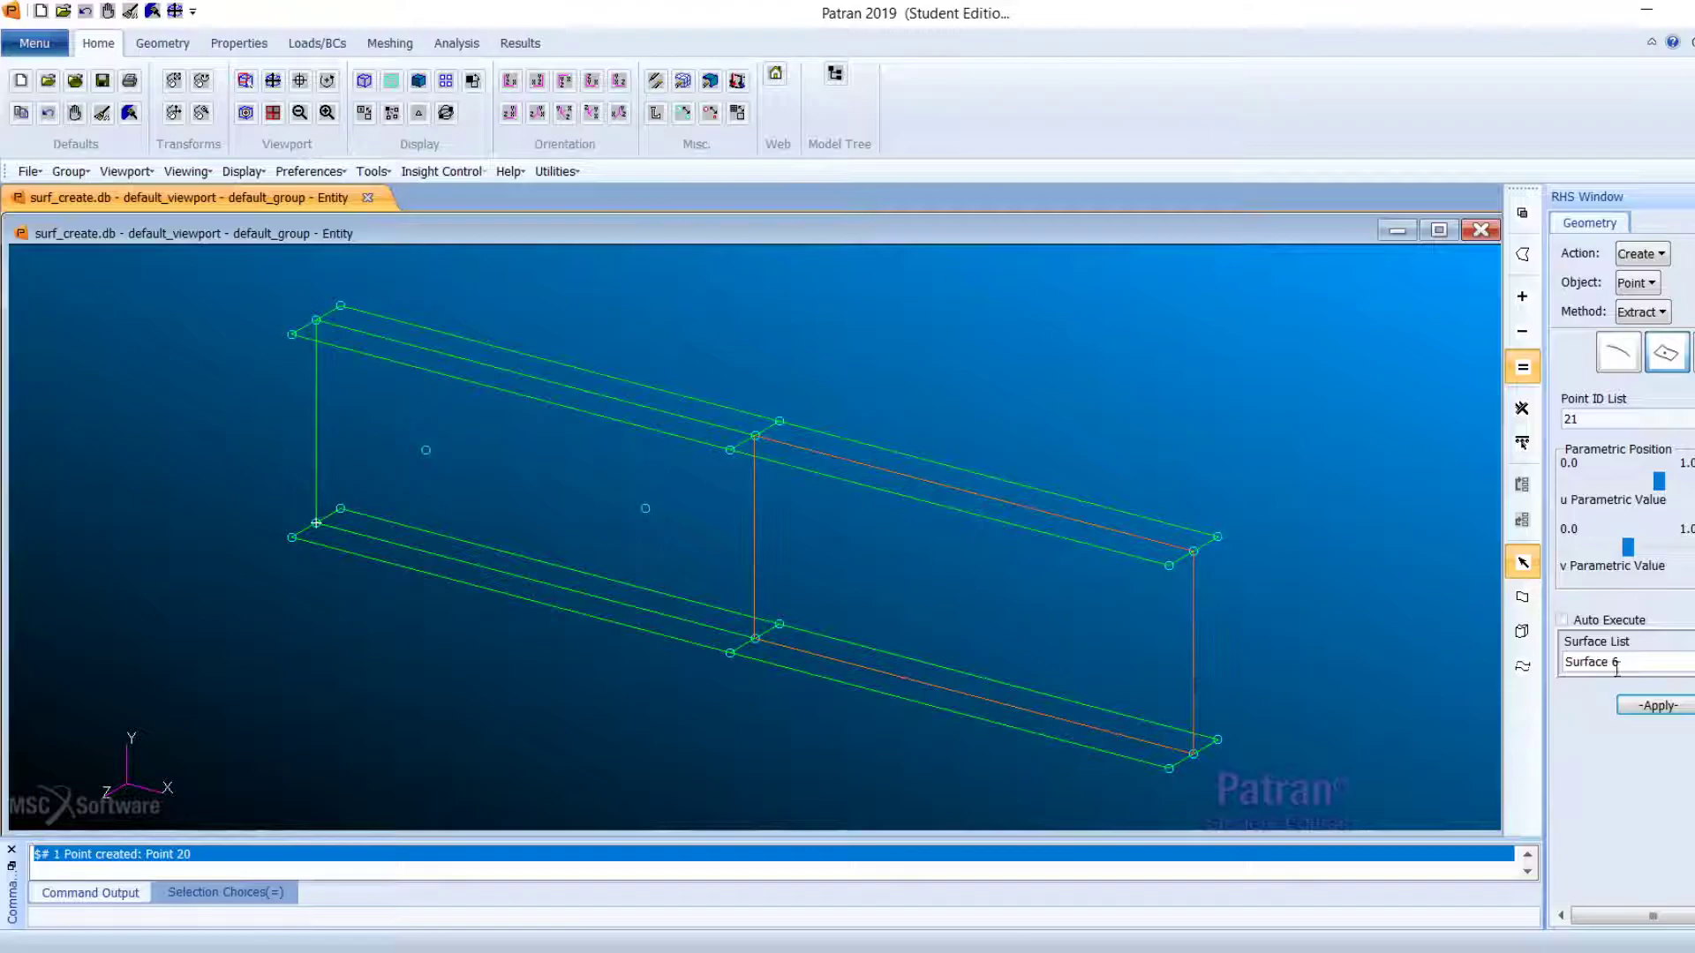
{"action": "left_click", "coordinate": [1673, 716]}
{"action": "left_click", "coordinate": [1656, 706]}
Step: Set up curve creation with the 2D Circle method and an input radius of 2.5
{"action": "left_click", "coordinate": [1635, 283]}
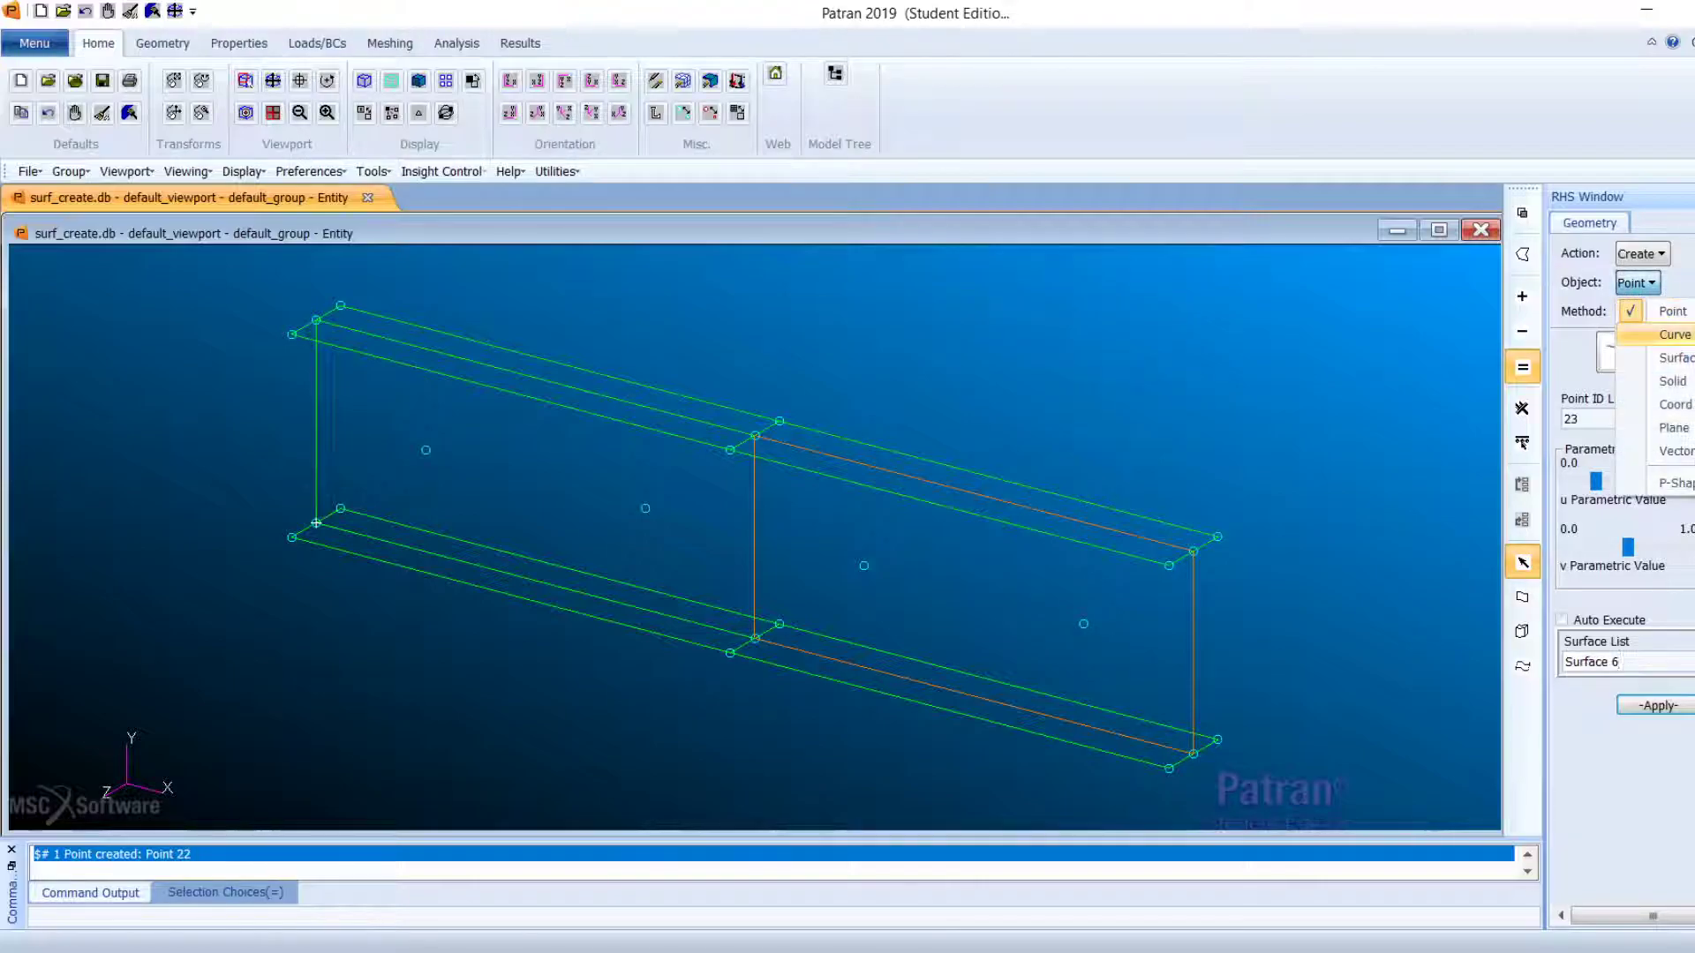
{"action": "left_click", "coordinate": [1645, 322]}
{"action": "left_click", "coordinate": [1643, 310]}
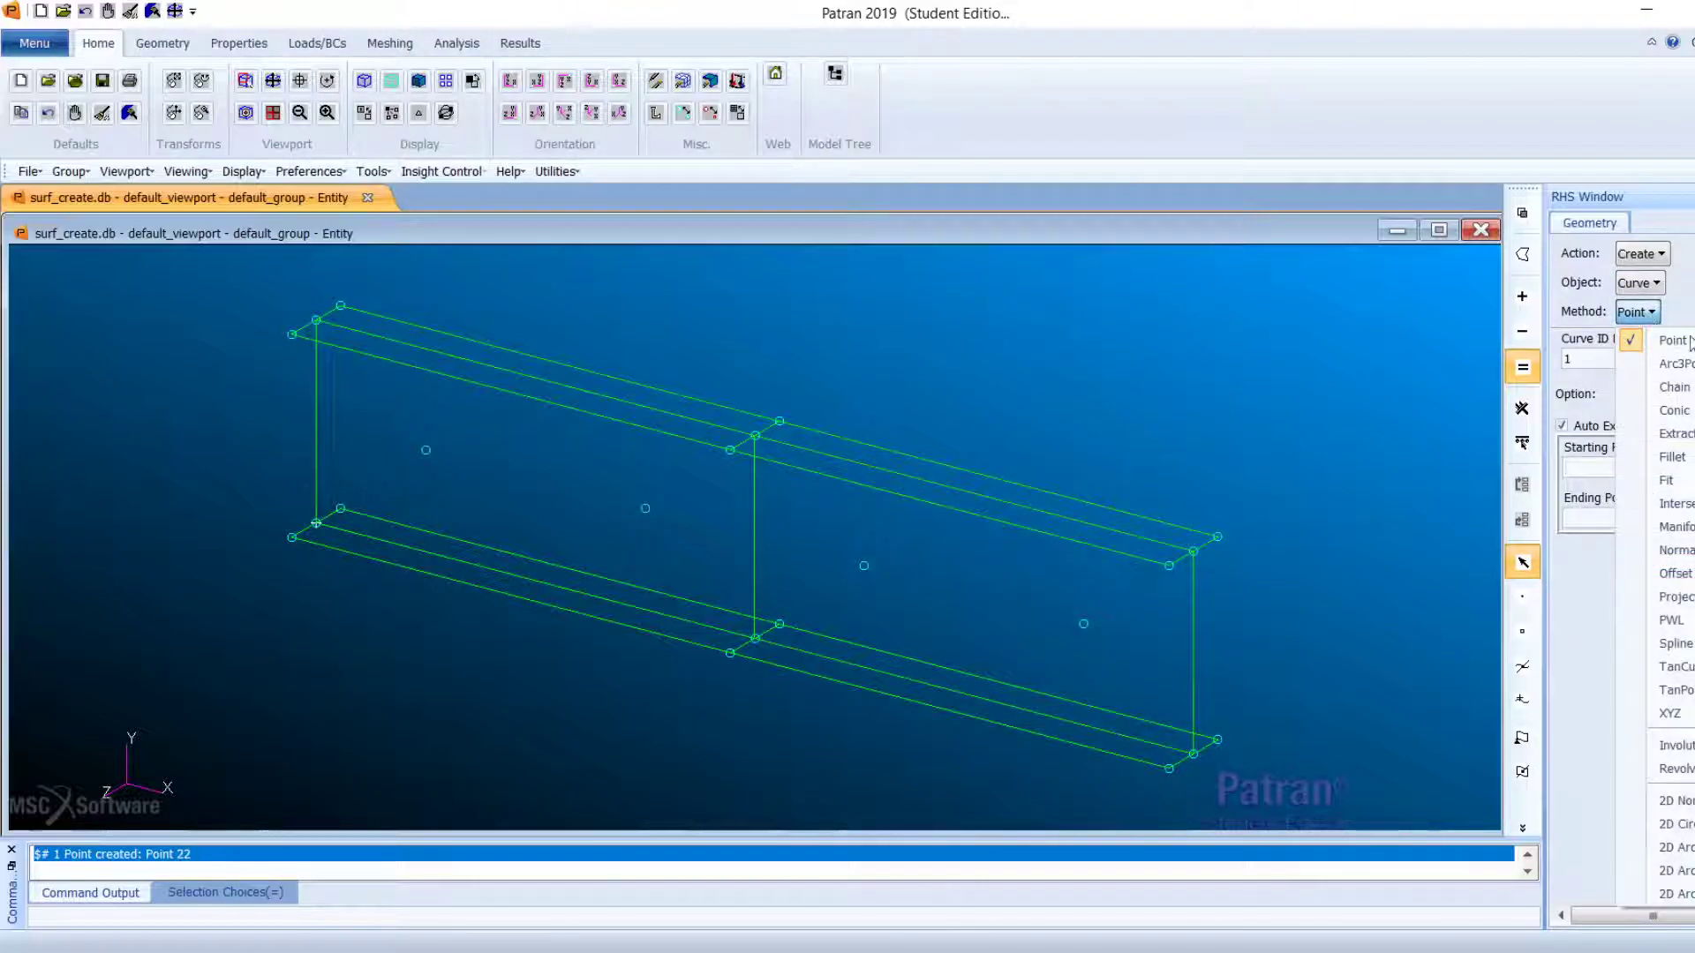
{"action": "left_click", "coordinate": [1673, 824]}
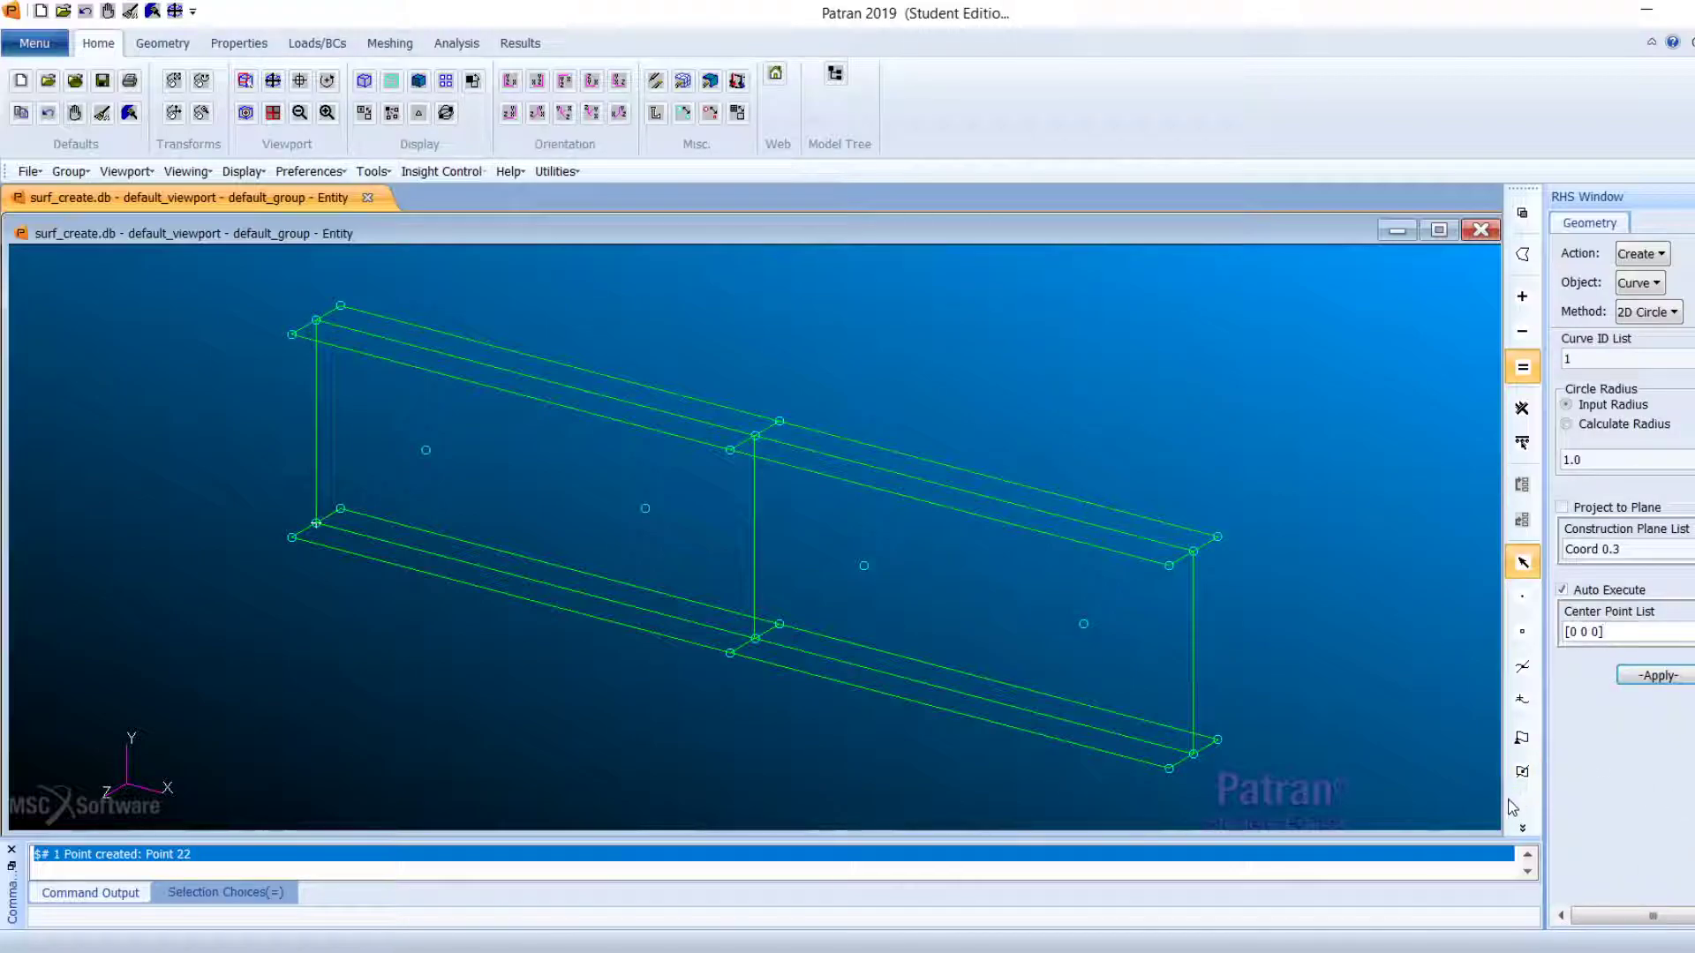
{"action": "left_click", "coordinate": [1646, 460]}
{"action": "key", "text": "BackSpace"}
{"action": "key", "text": "BackSpace"}
{"action": "key", "text": "BackSpace"}
{"action": "type", "text": "2.5"}
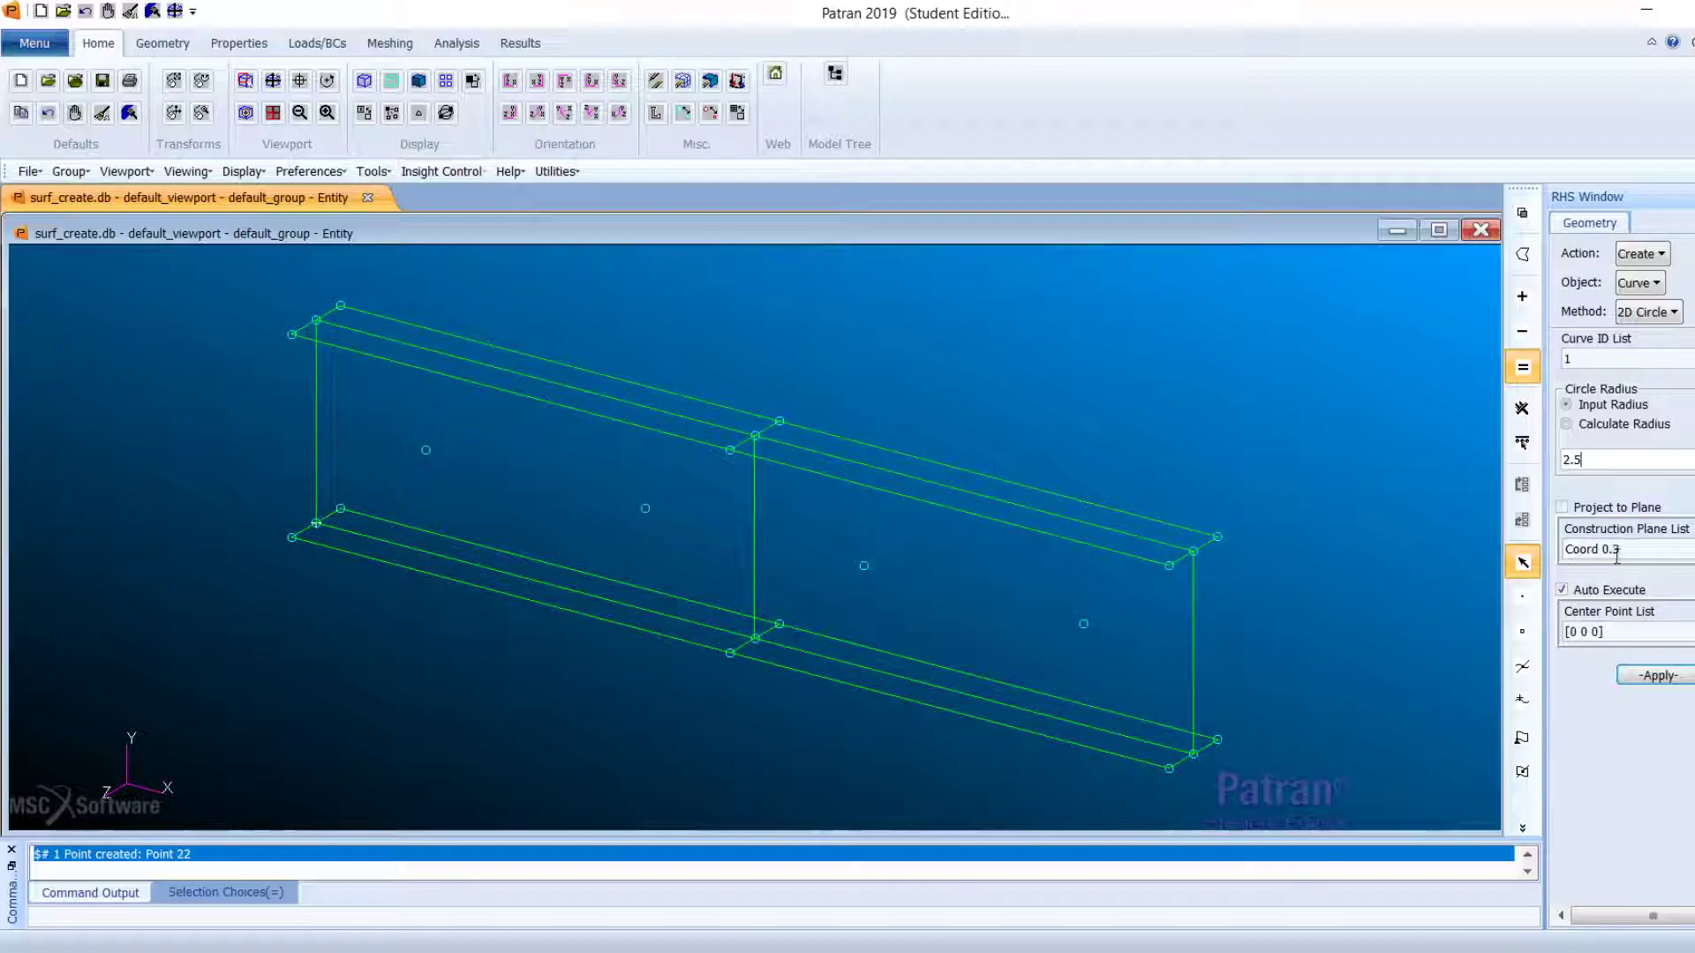
Step: With Auto Execute off, create circles centred on the two points in the first web surface (Point 19 and Point 20)
{"action": "left_click", "coordinate": [1562, 590]}
{"action": "left_click", "coordinate": [1599, 631]}
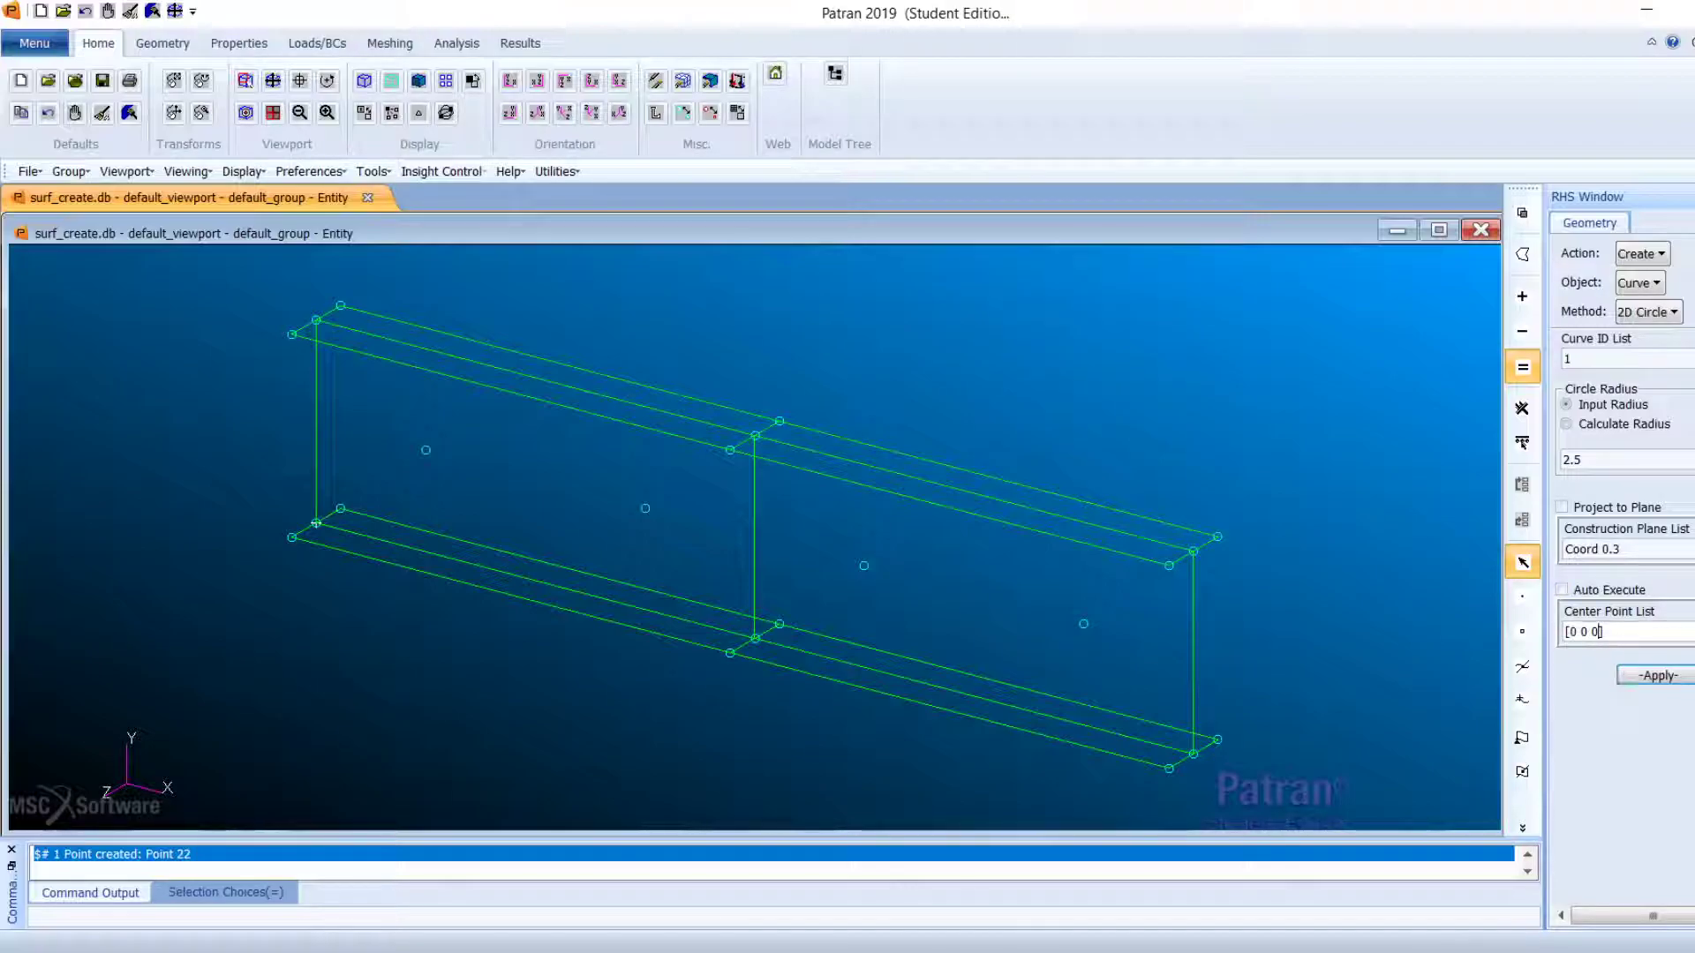
{"action": "left_click_drag", "start_coordinate": [1631, 635], "coordinate": [1520, 644]}
{"action": "key", "text": "BackSpace"}
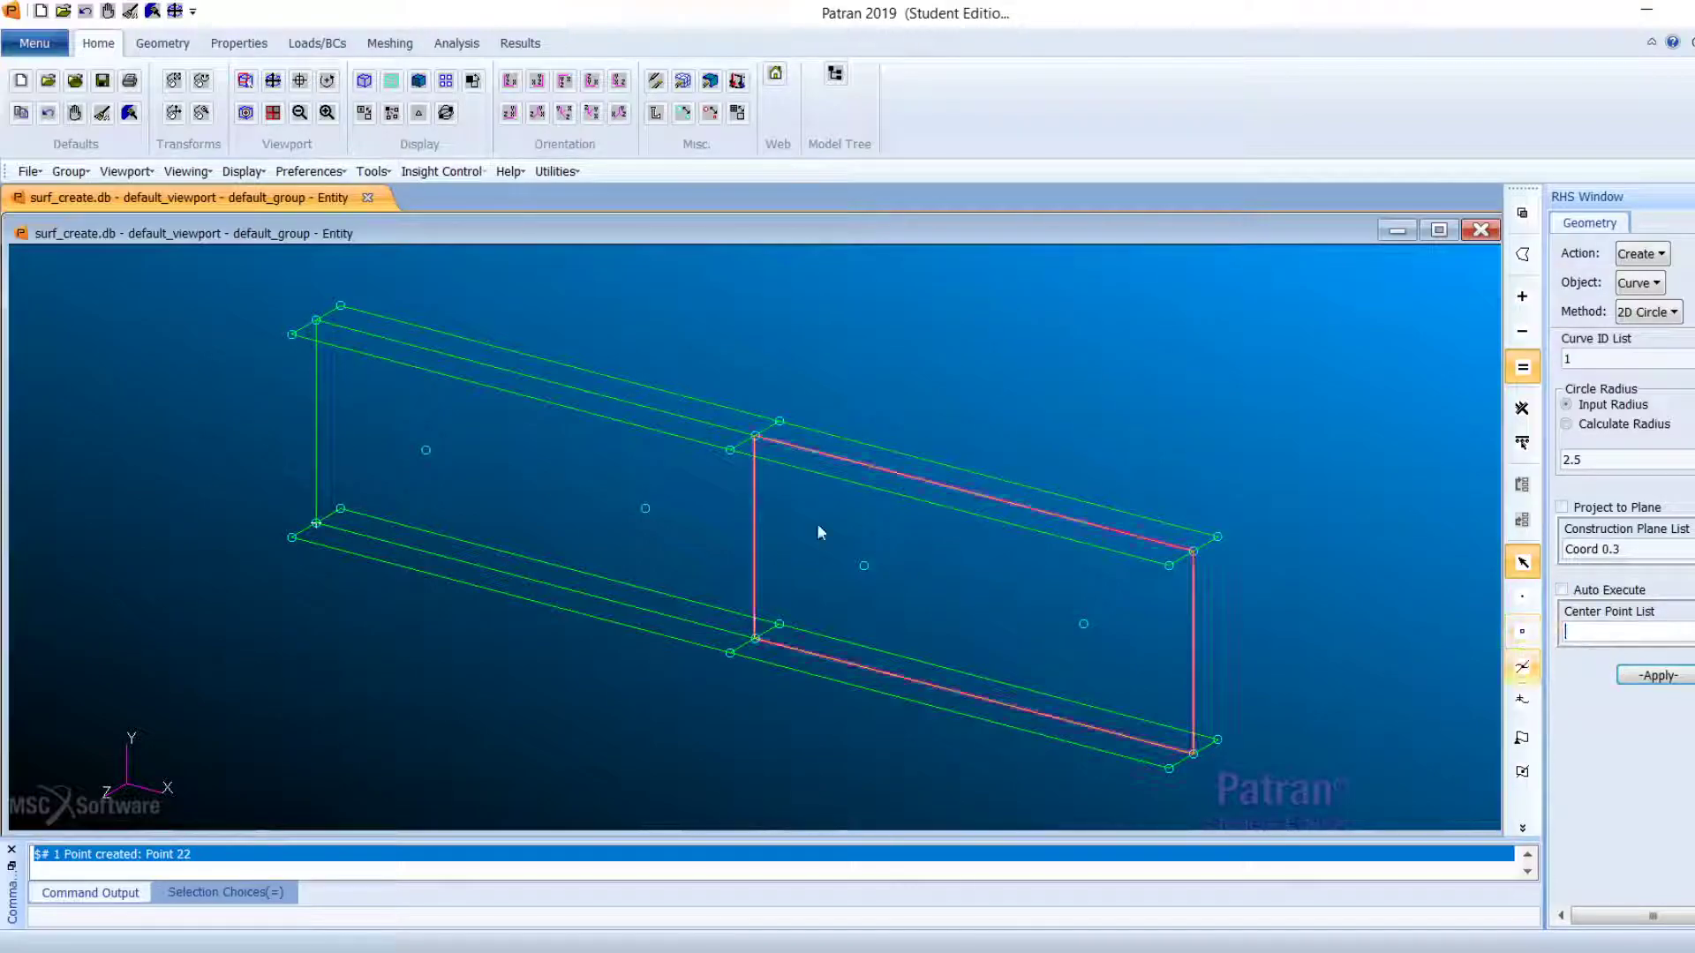
{"action": "left_click", "coordinate": [427, 451]}
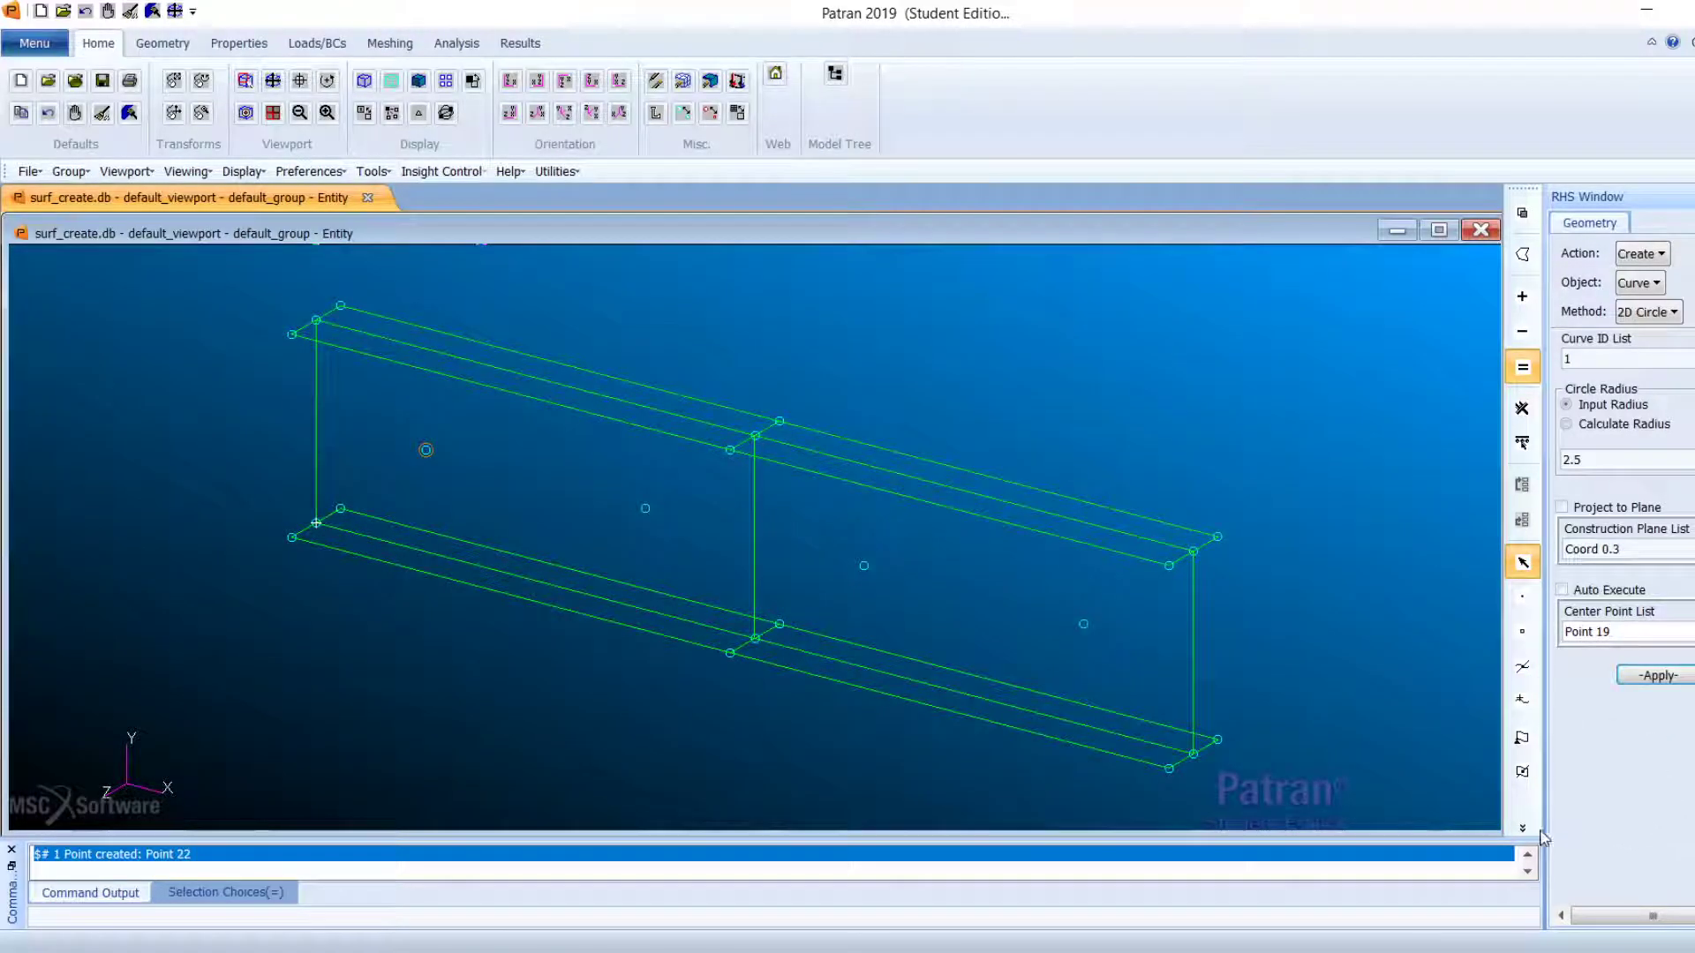
{"action": "left_click", "coordinate": [1659, 677]}
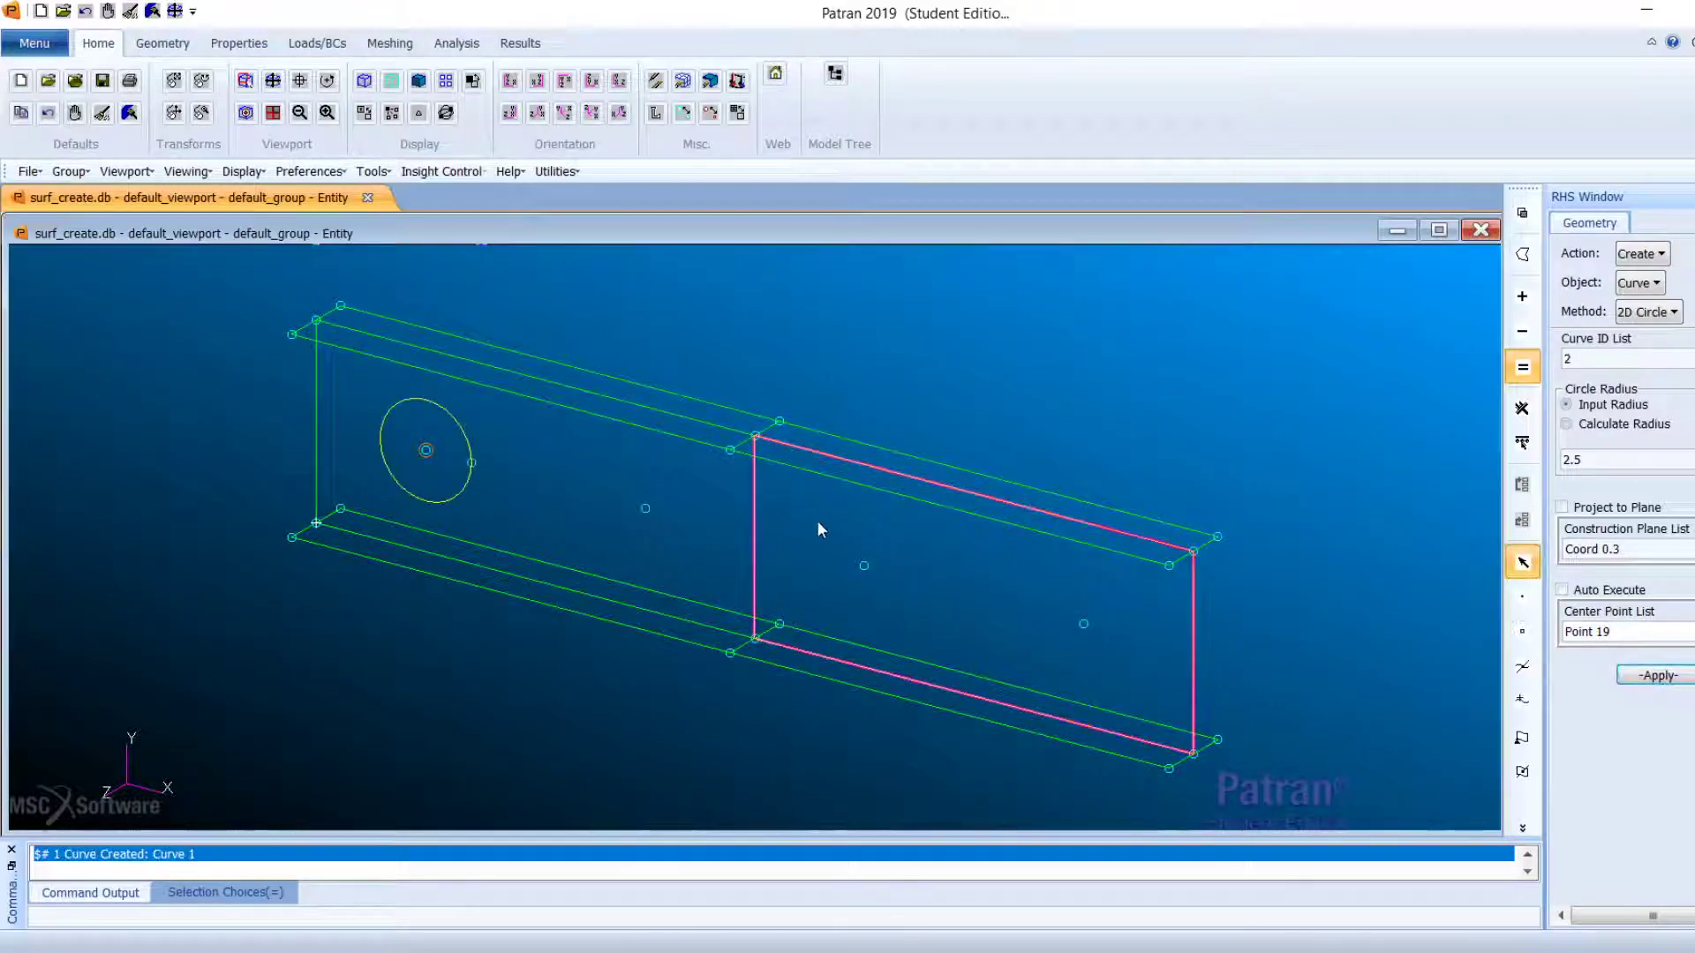
{"action": "left_click", "coordinate": [645, 508]}
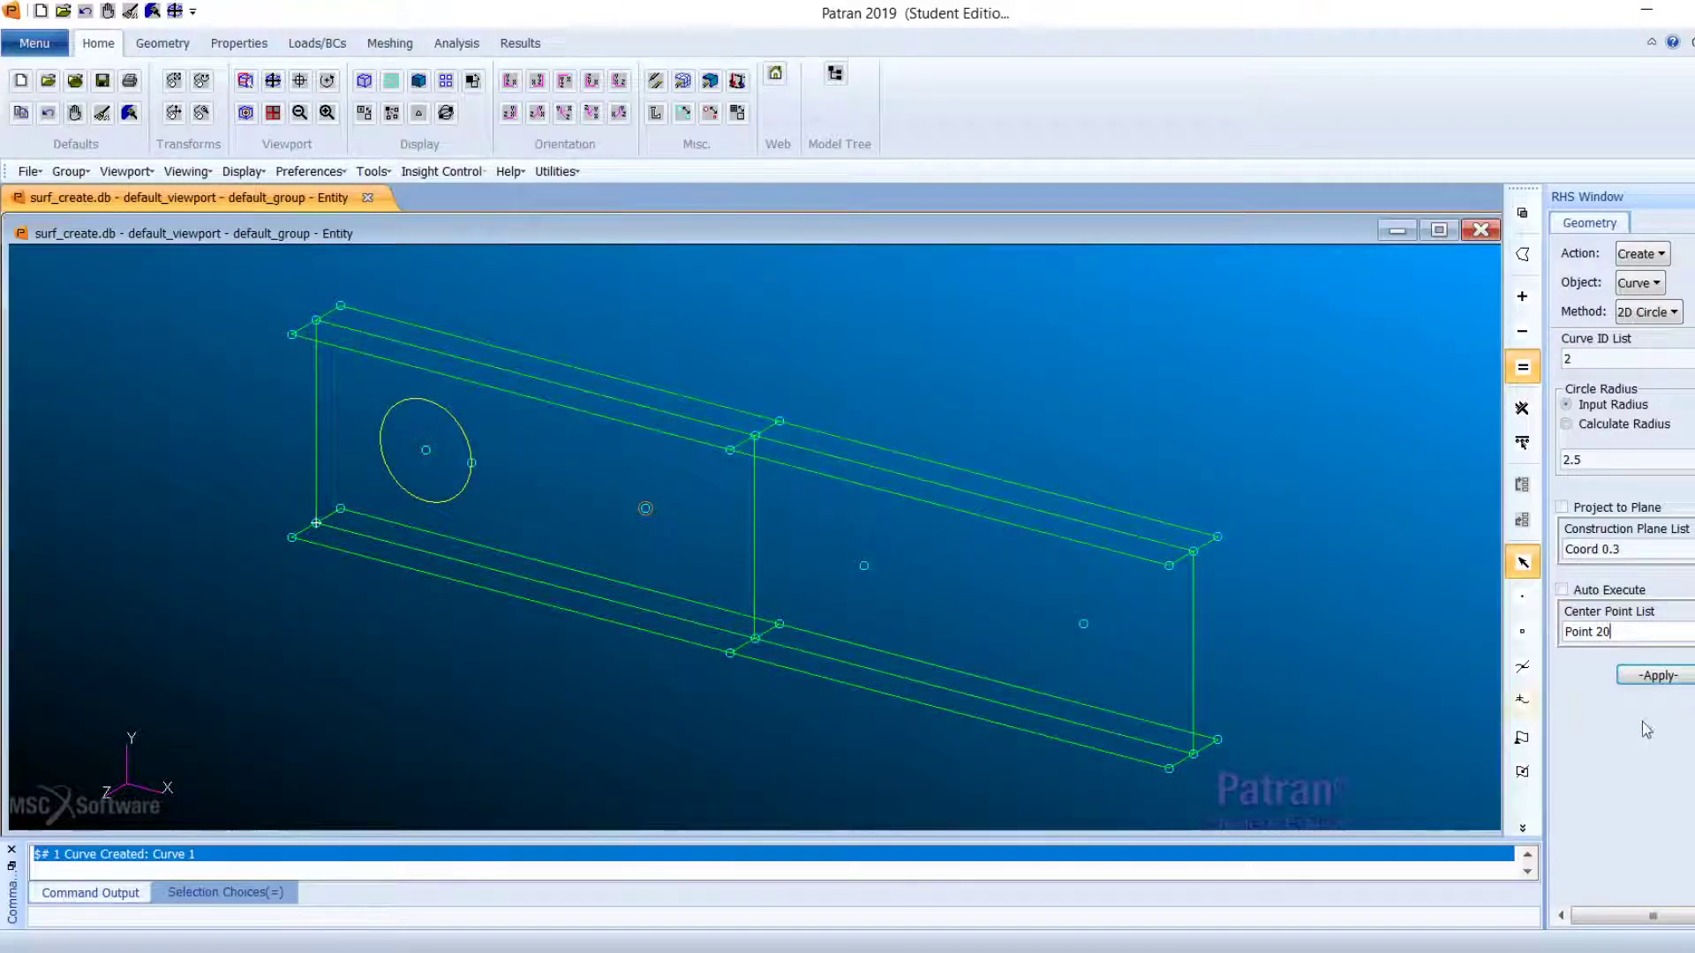
{"action": "left_click", "coordinate": [1658, 676]}
Step: Set up a surface edit that extends surface edges by a length of 2.0, with Auto Execute off
{"action": "left_click", "coordinate": [1643, 256]}
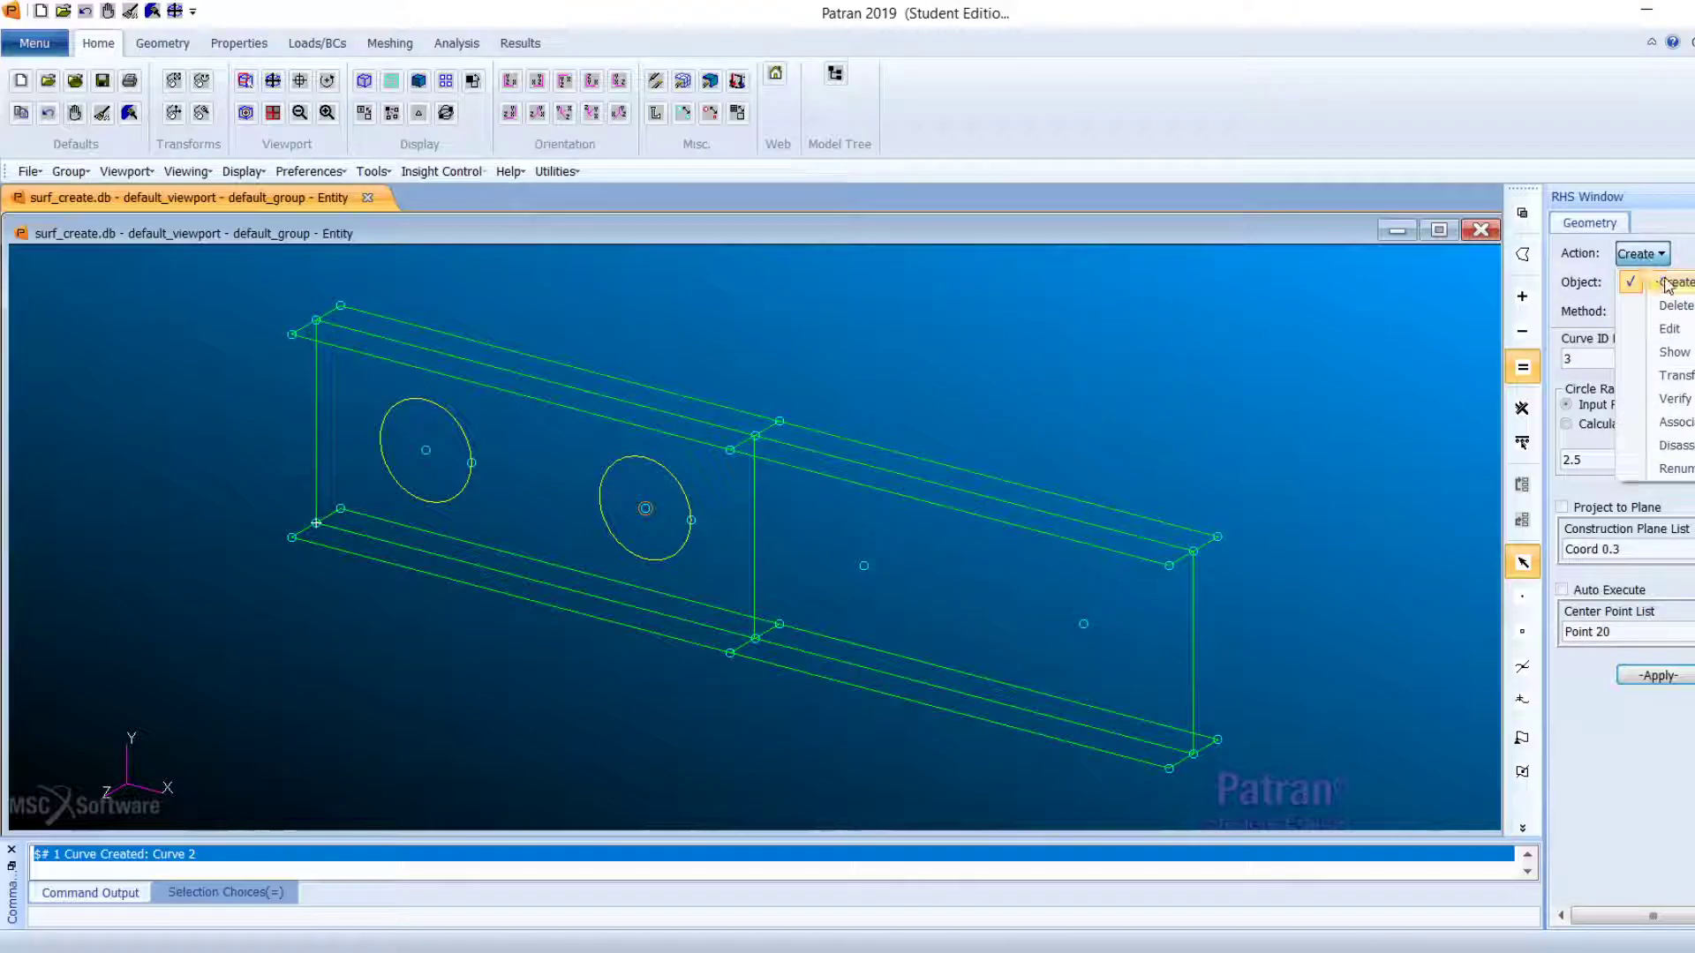
{"action": "left_click", "coordinate": [1668, 328]}
{"action": "left_click", "coordinate": [1639, 283]}
{"action": "left_click", "coordinate": [1668, 357]}
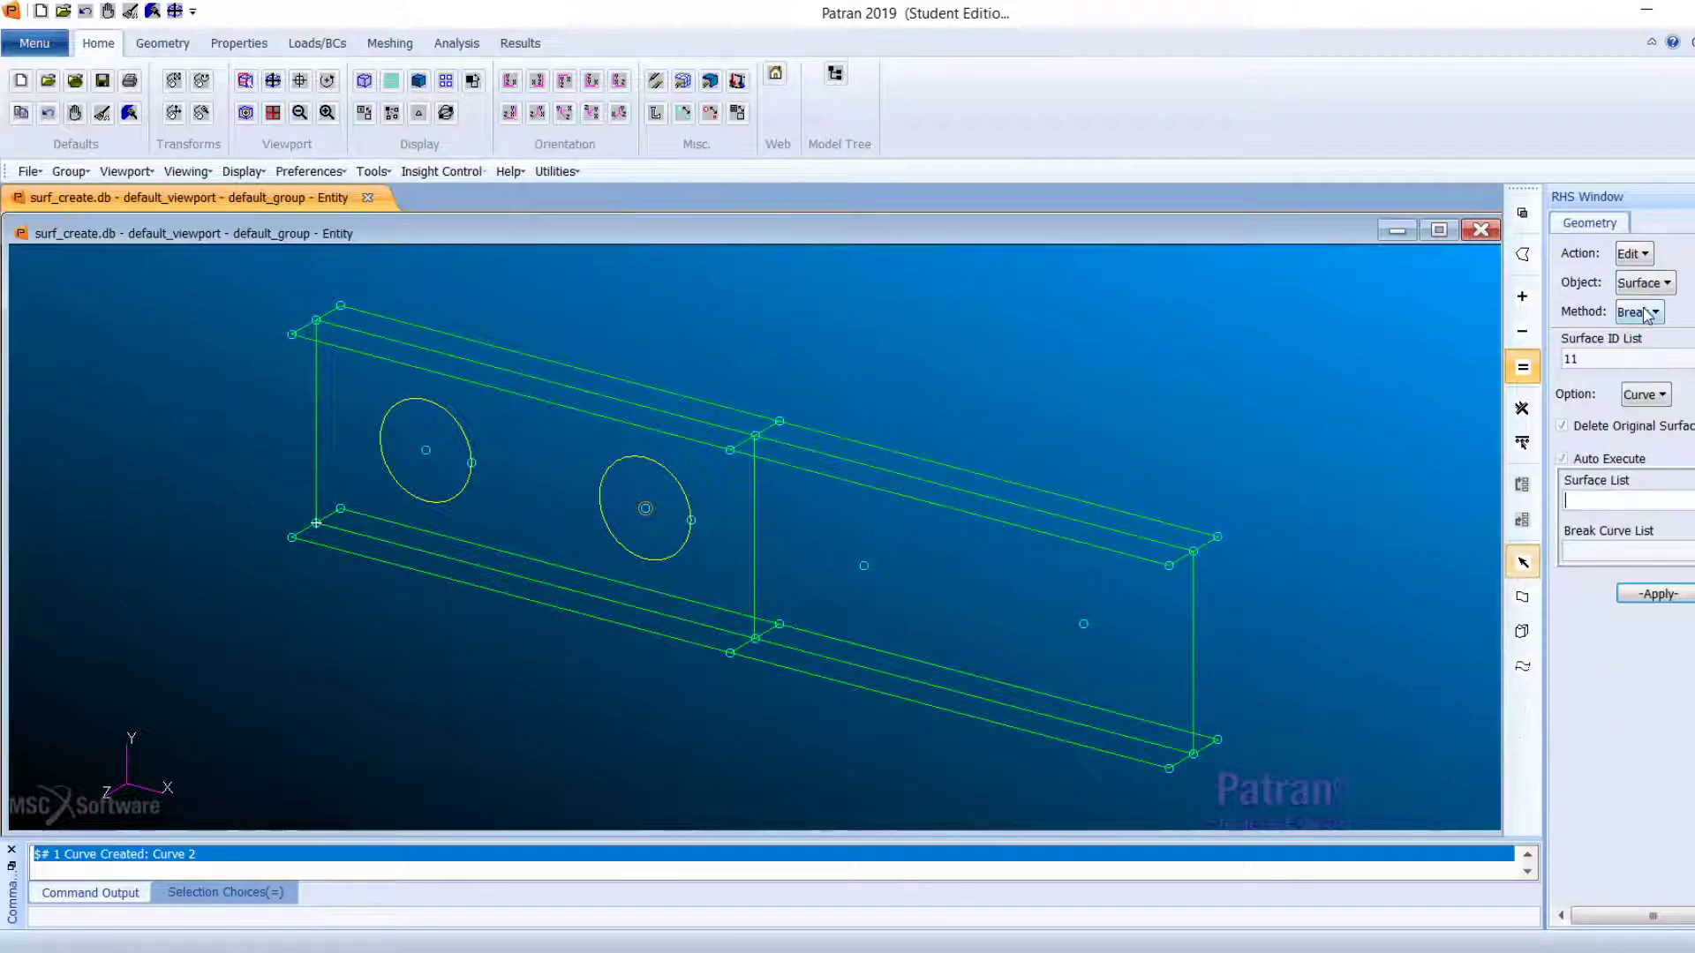
{"action": "left_click", "coordinate": [1639, 312]}
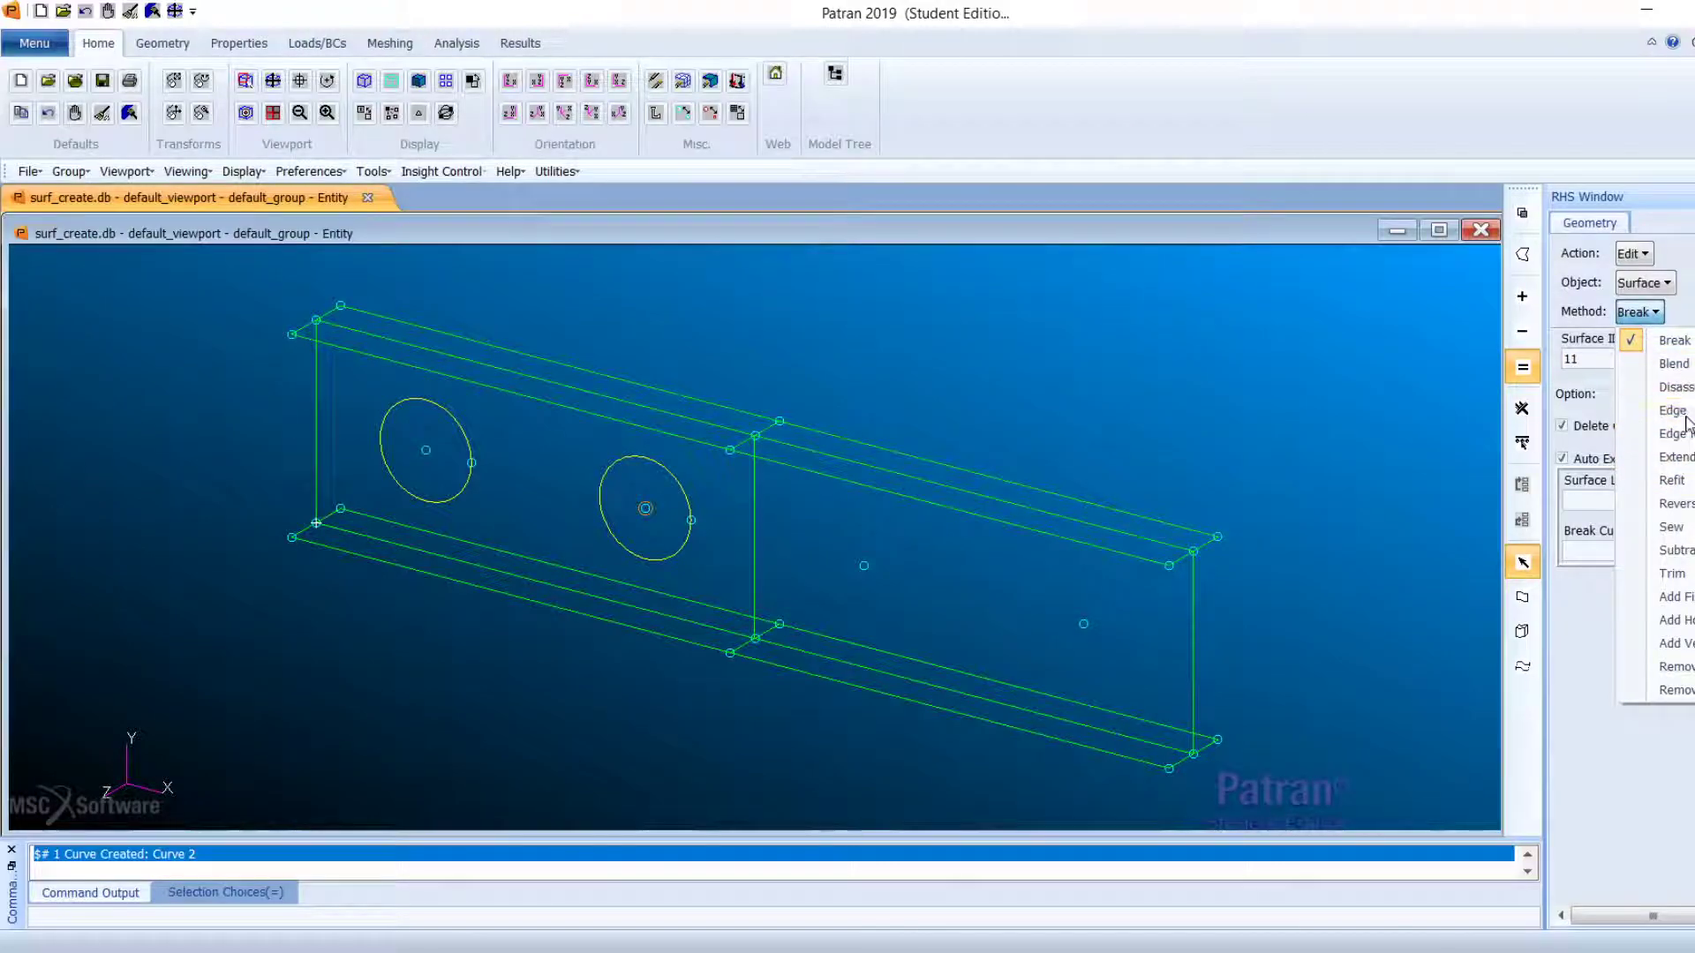
{"action": "left_click", "coordinate": [1671, 457]}
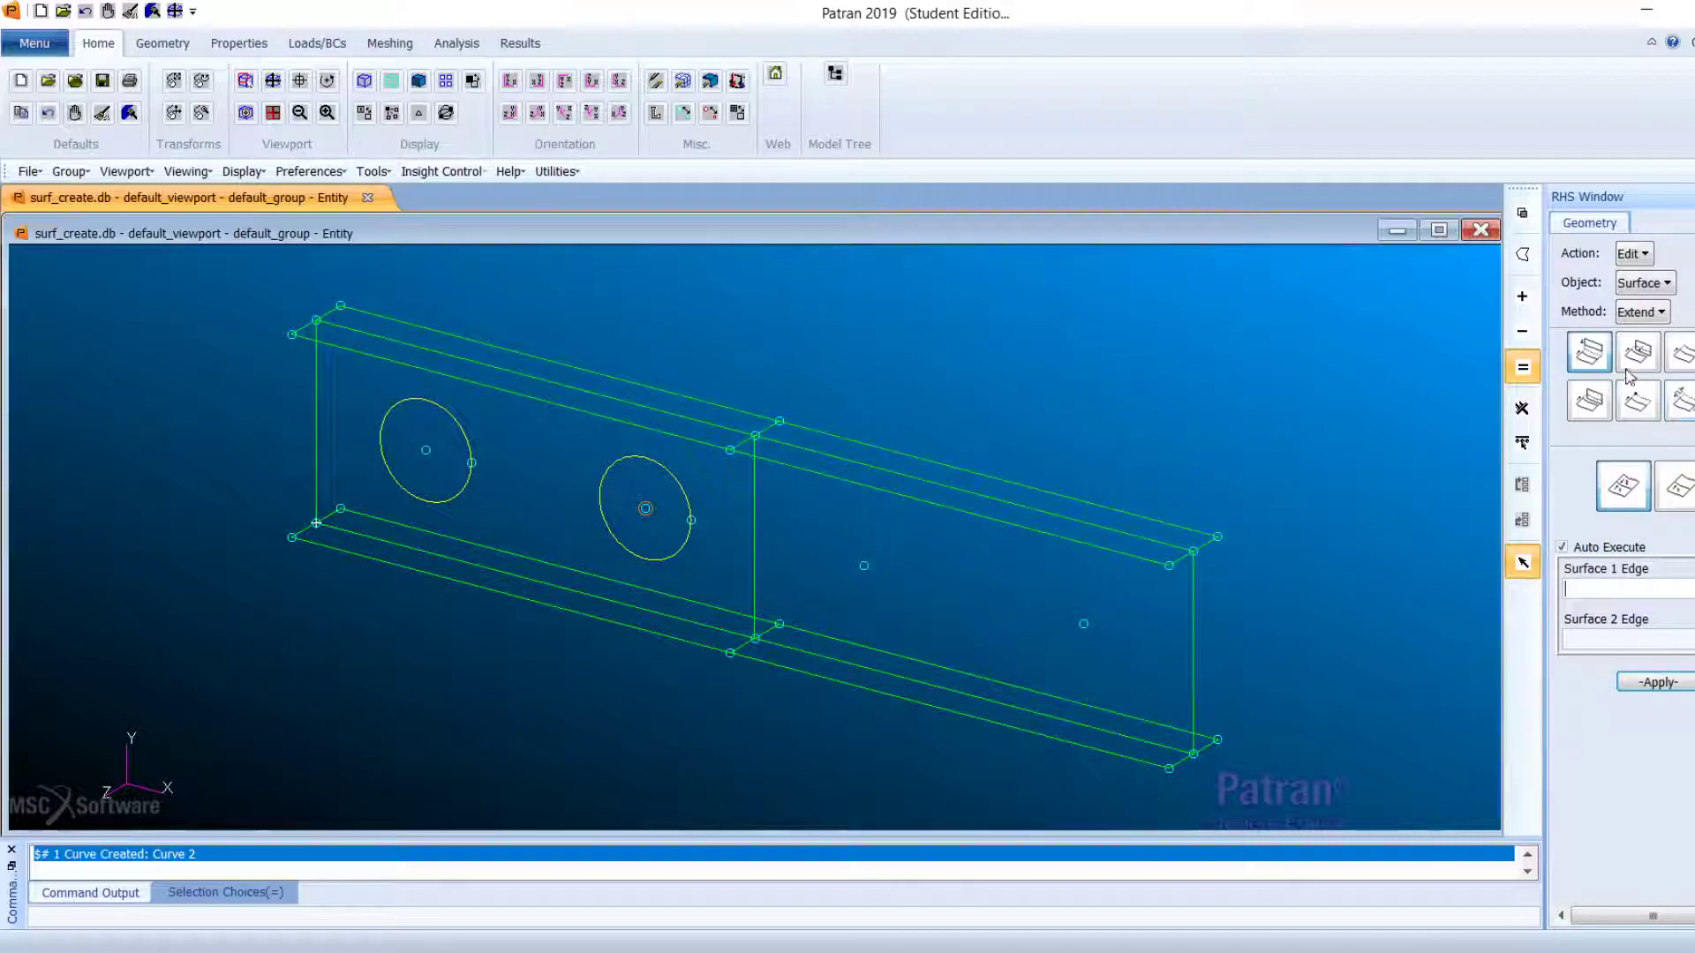
{"action": "left_click", "coordinate": [1680, 400]}
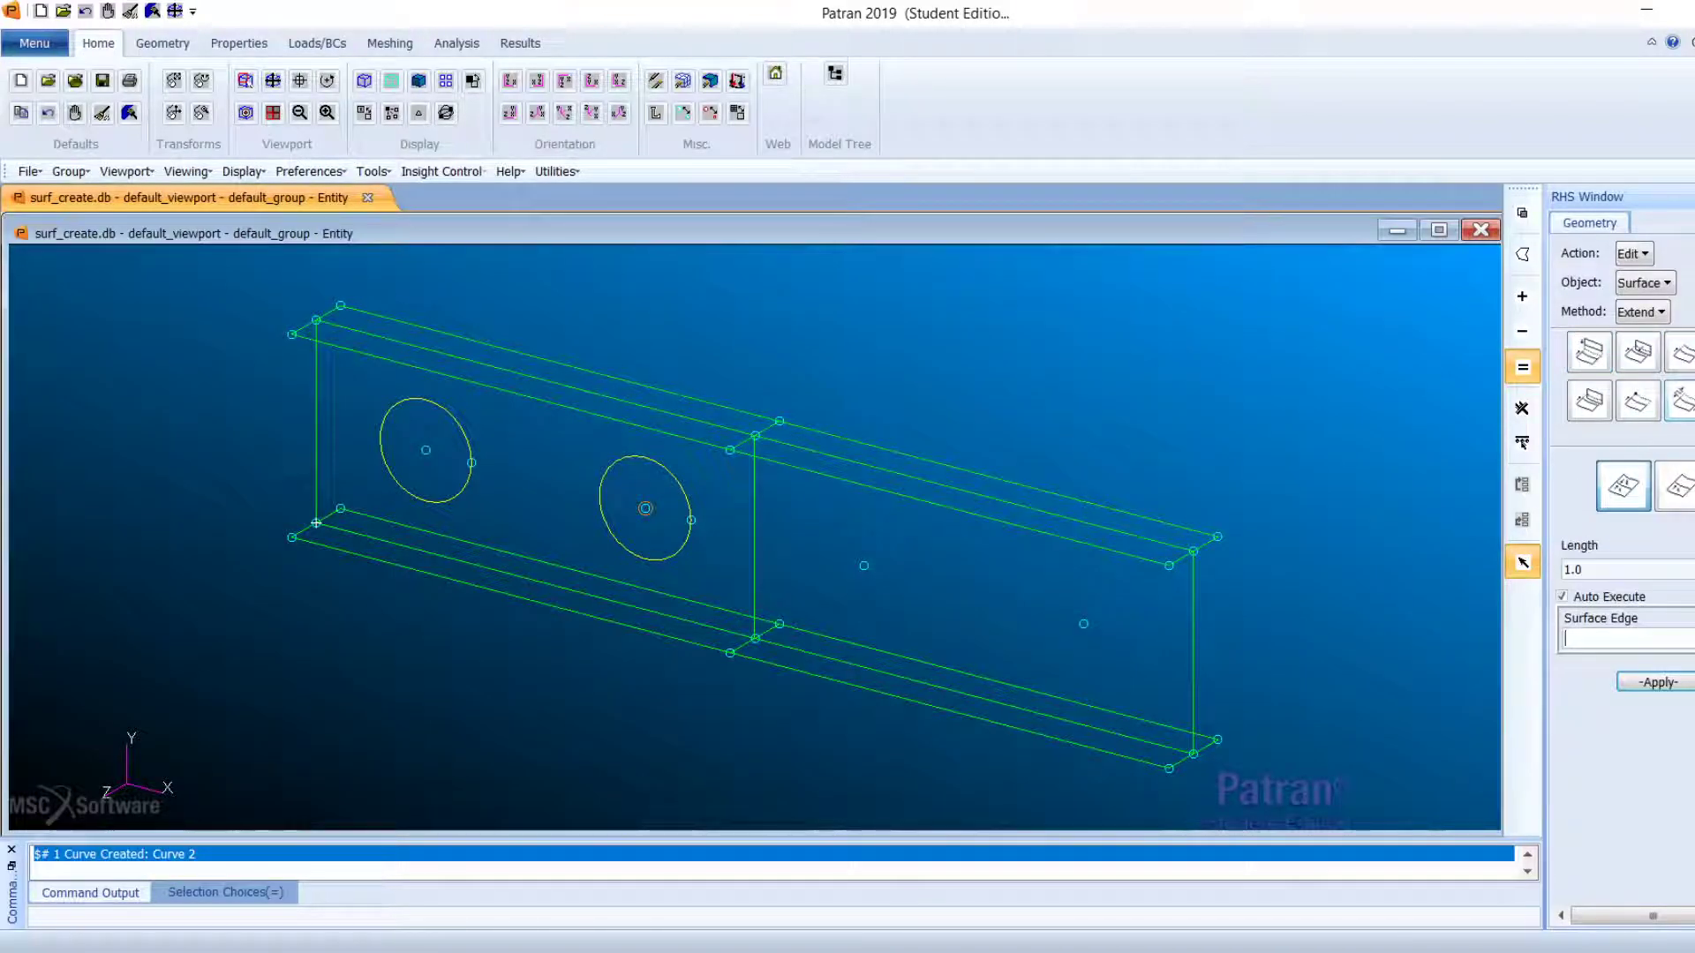
{"action": "left_click", "coordinate": [1568, 569]}
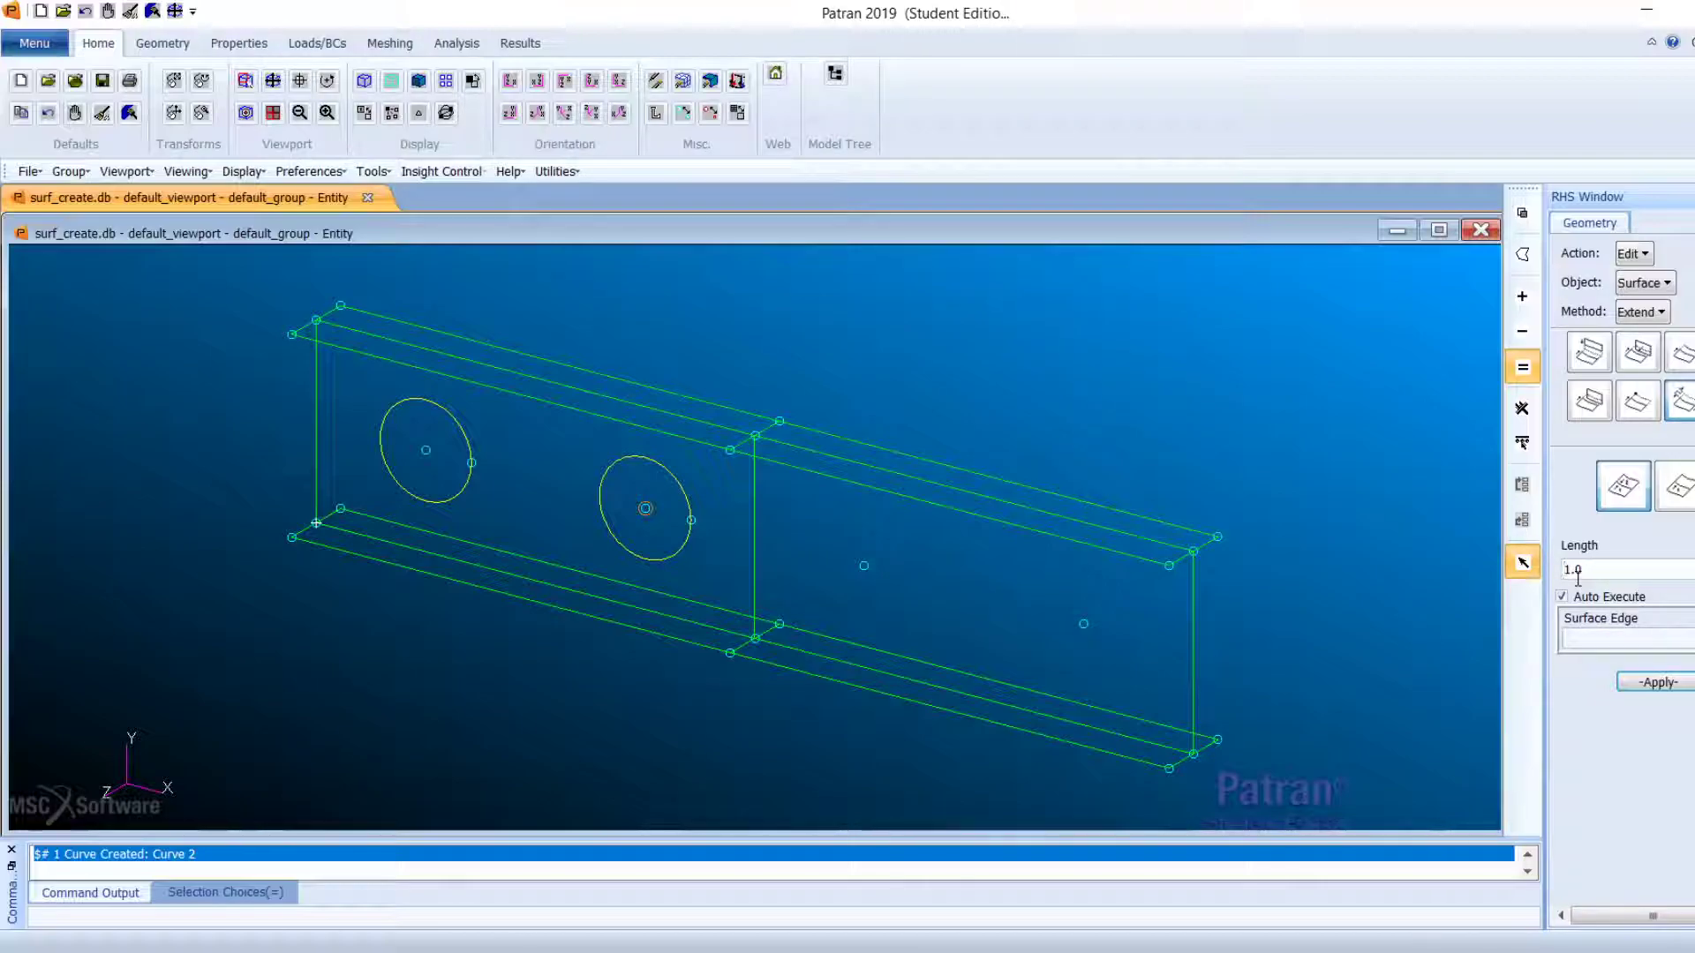
{"action": "key", "text": "BackSpace"}
{"action": "type", "text": "2"}
{"action": "left_click", "coordinate": [1564, 600]}
{"action": "left_click", "coordinate": [1615, 635]}
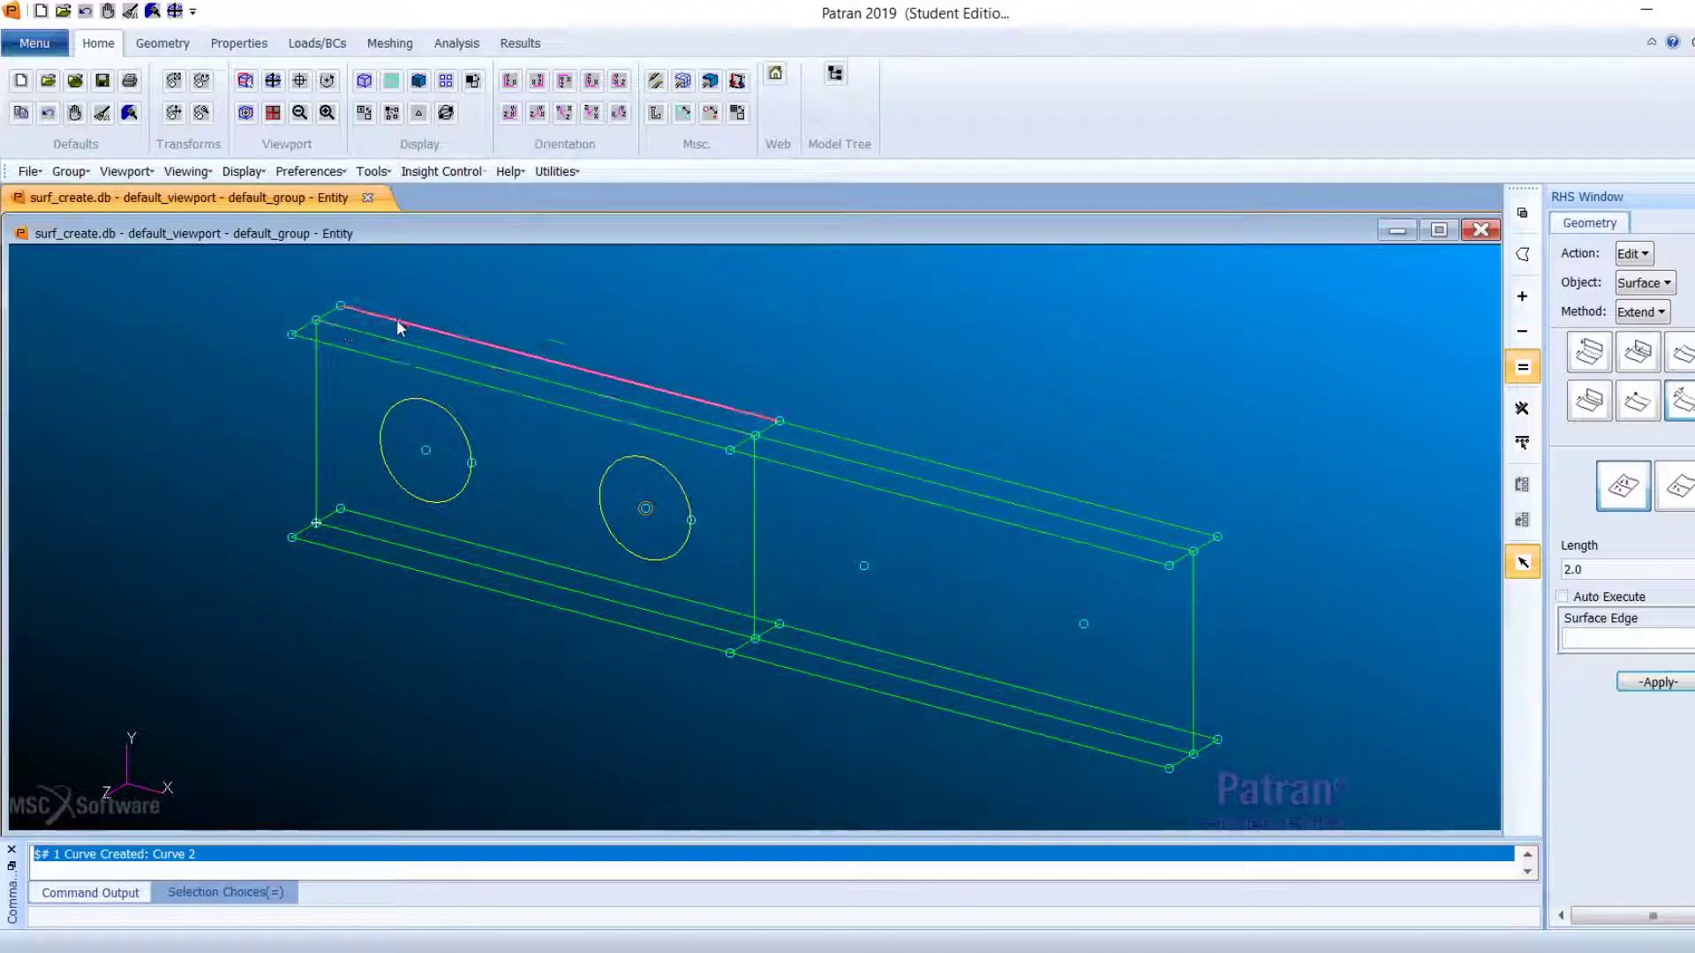
Step: Extend the web and the four flange surfaces of the first beam segment from their free-end edges (Surface 3.1 2.1 1.1 4.1 5.1)
{"action": "left_click", "coordinate": [1524, 299]}
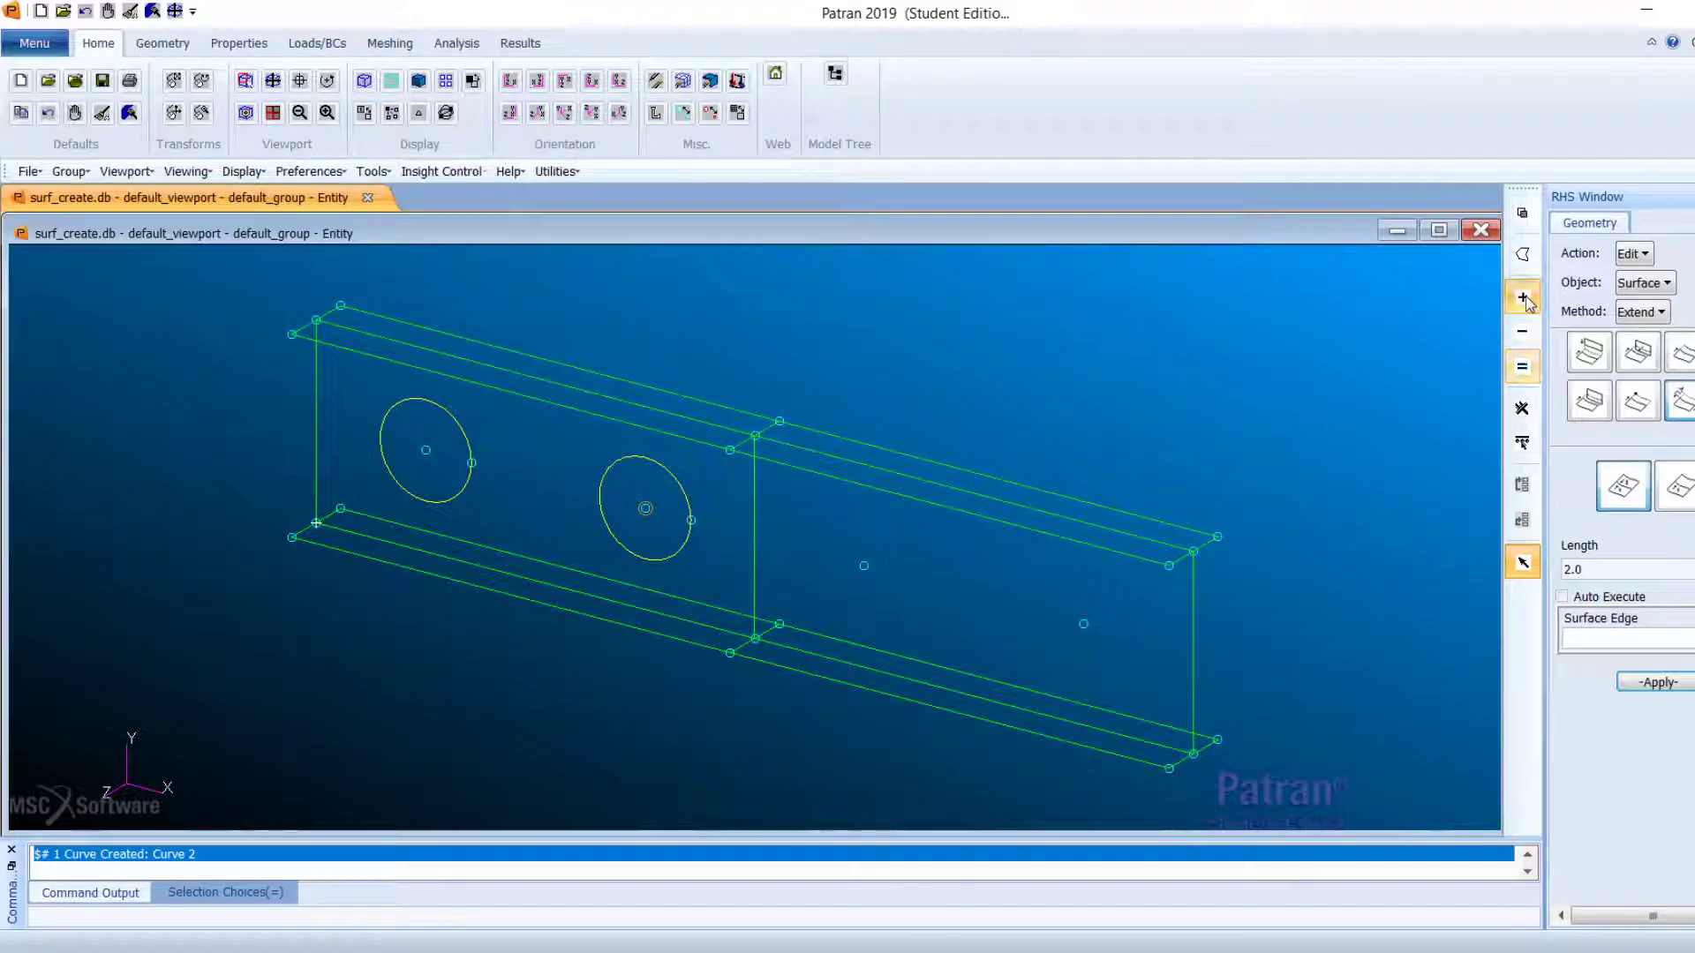
{"action": "left_click", "coordinate": [331, 312]}
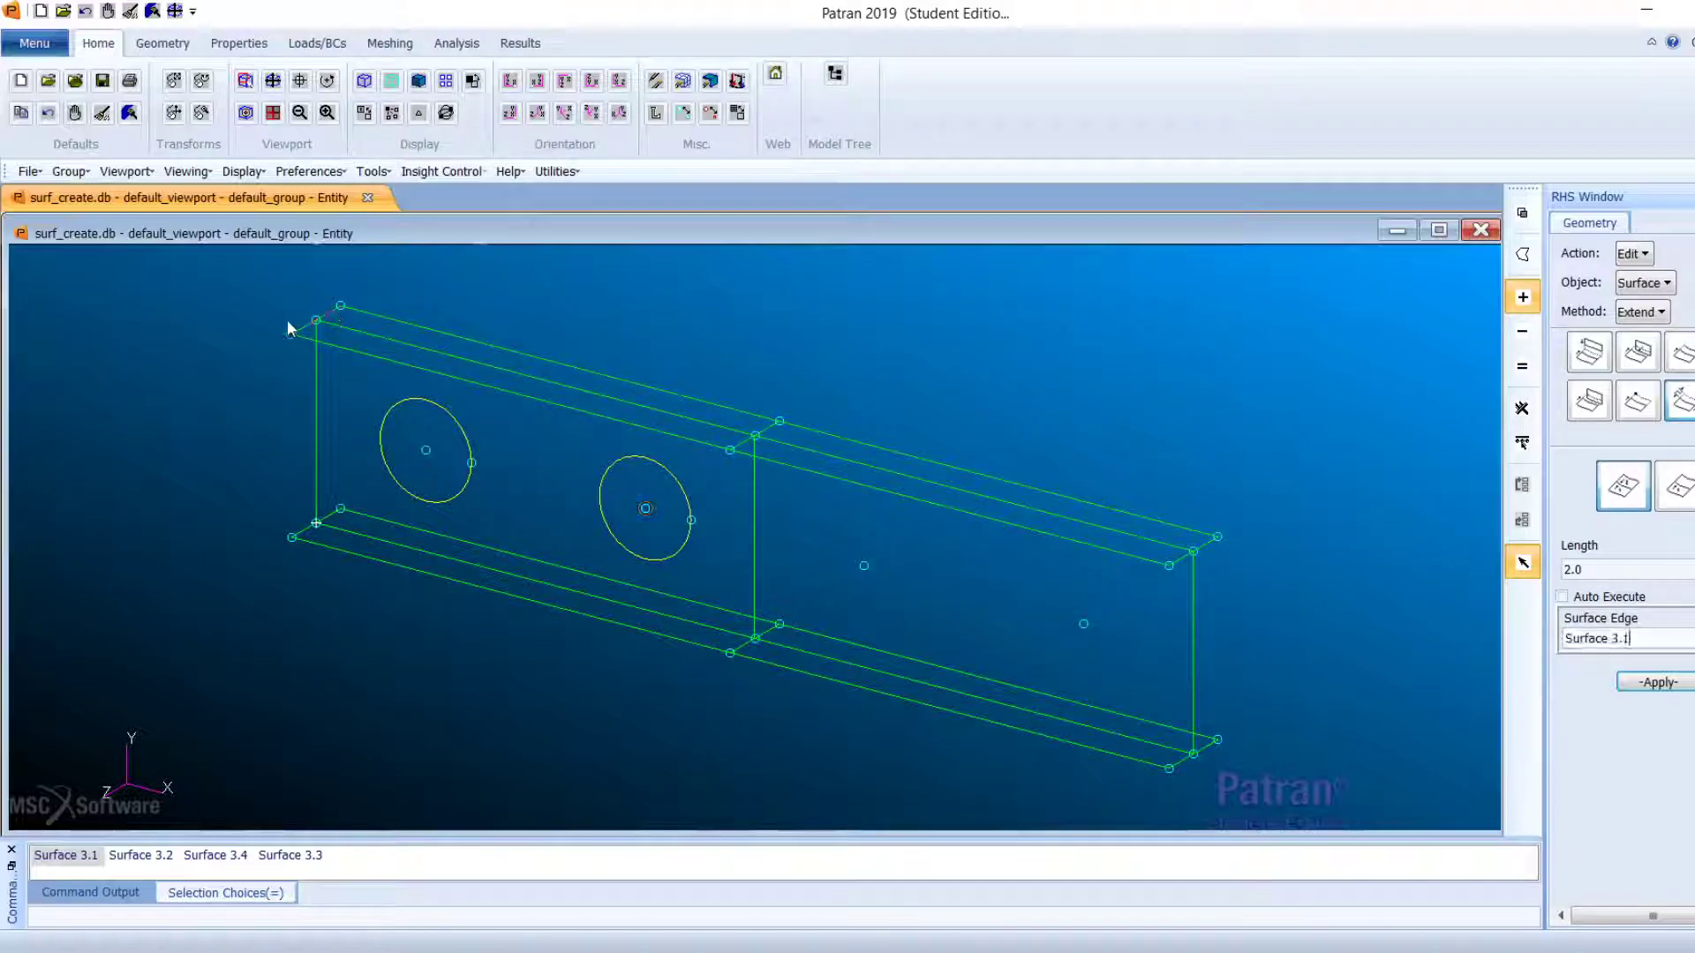
{"action": "left_click", "coordinate": [305, 328]}
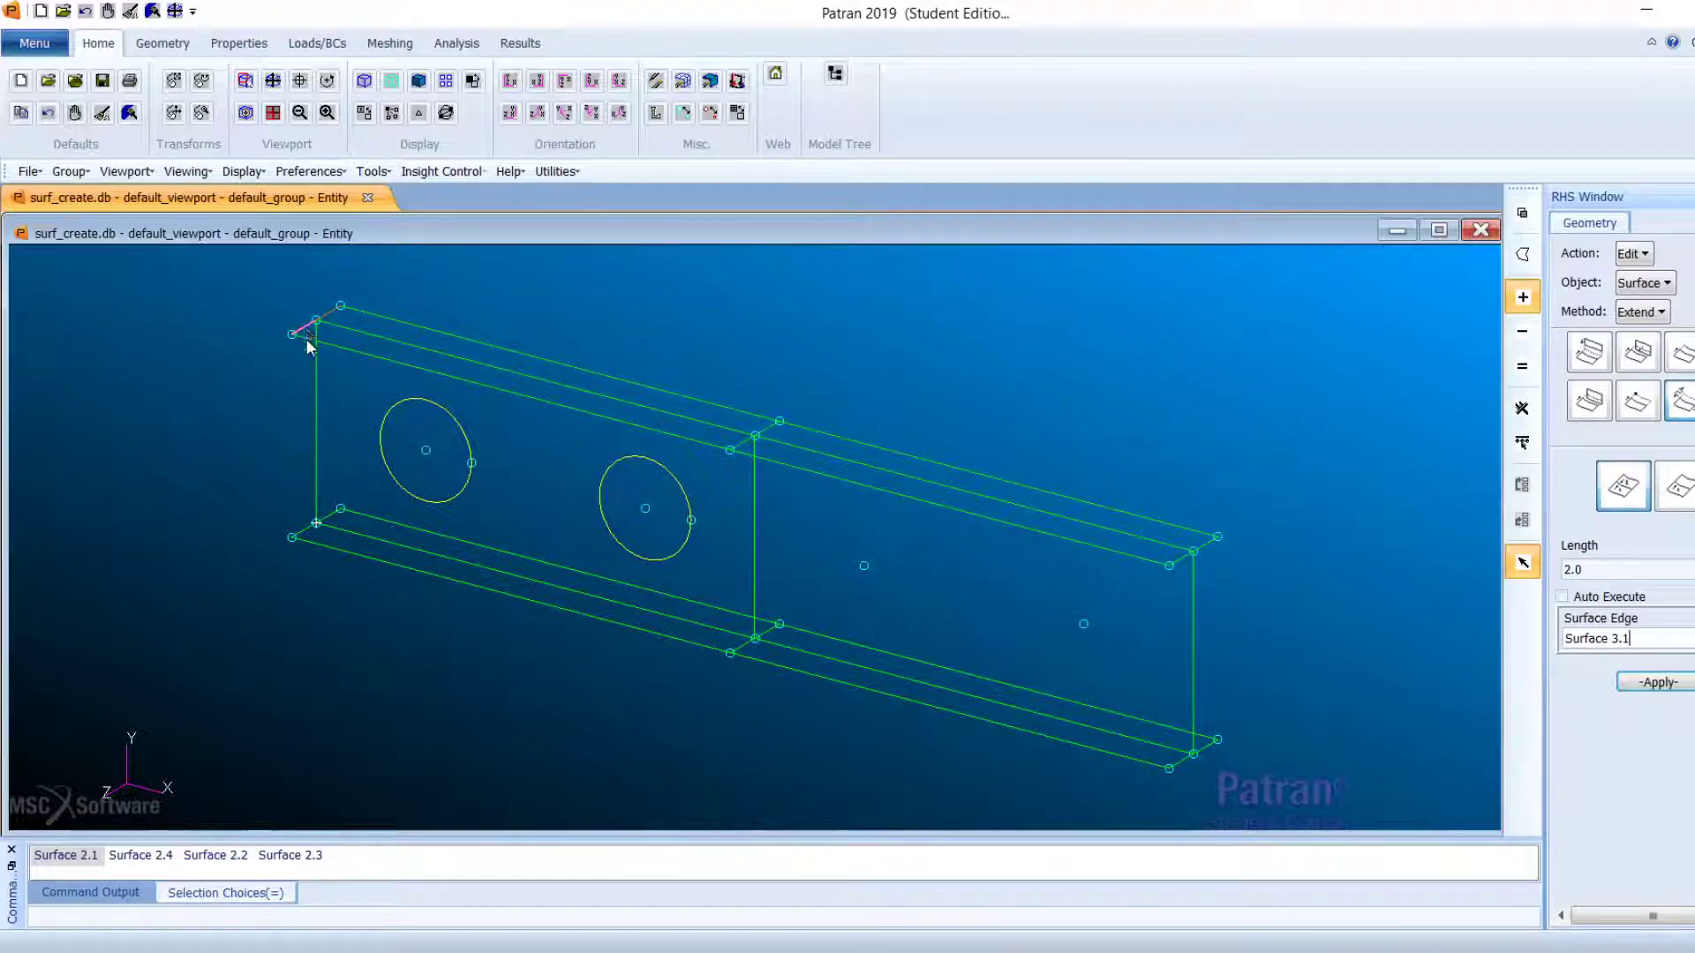
{"action": "left_click", "coordinate": [312, 392]}
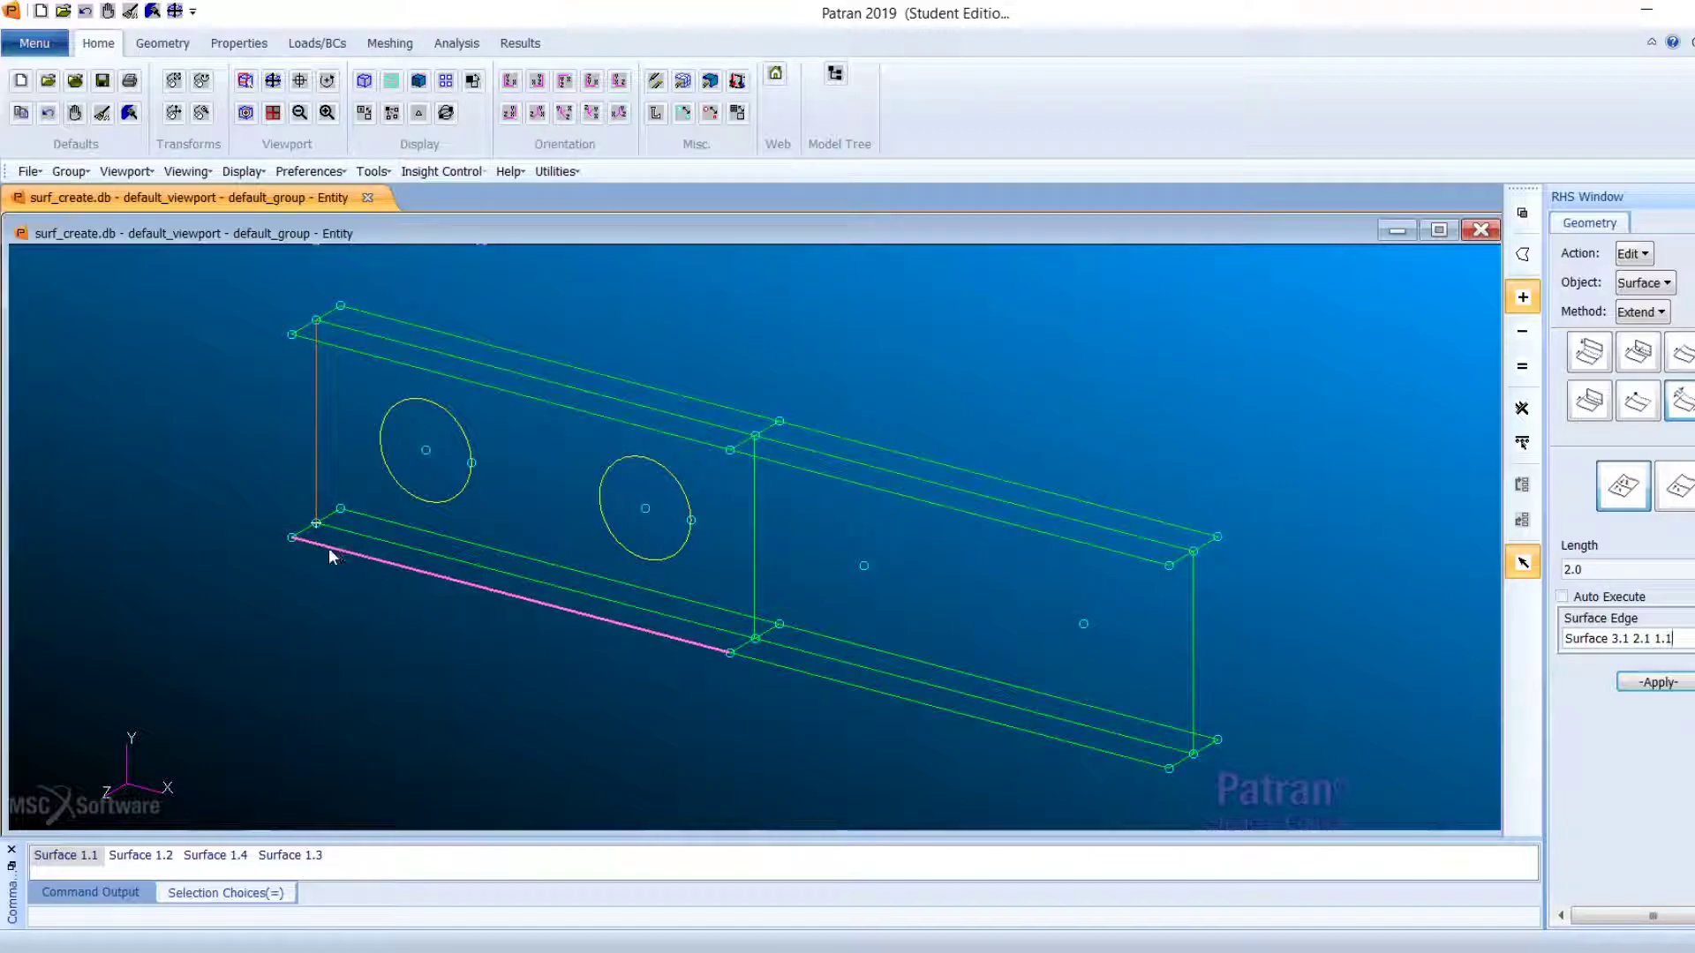
{"action": "left_click", "coordinate": [321, 525]}
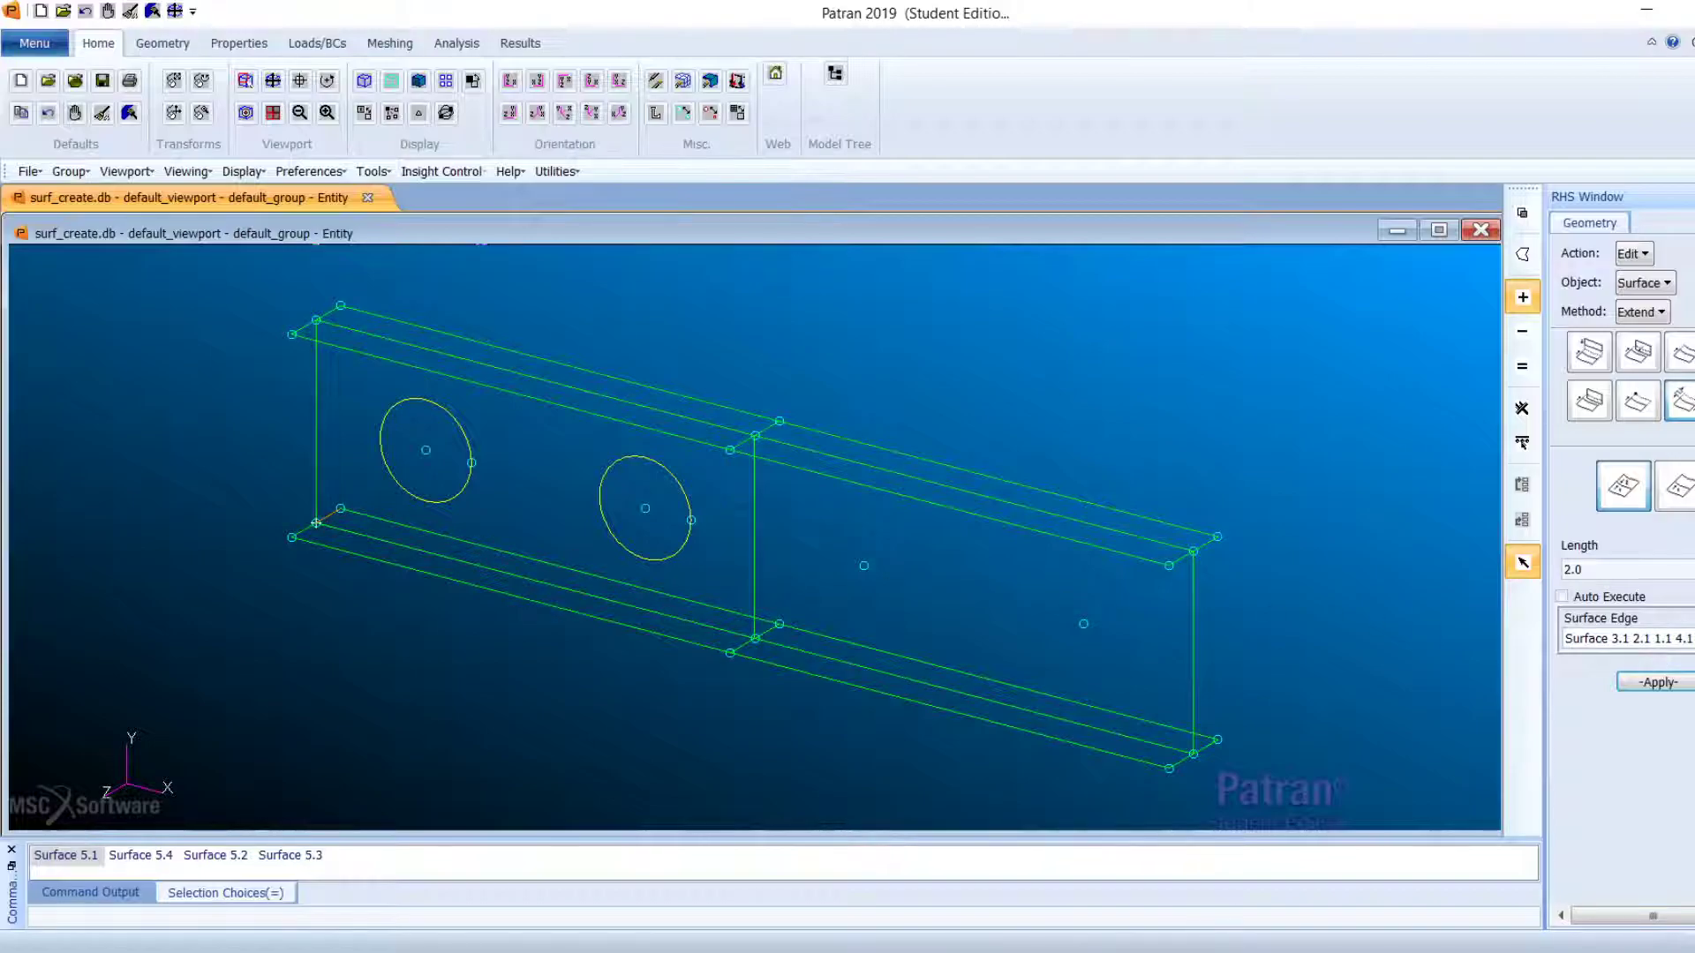
{"action": "left_click", "coordinate": [1672, 689]}
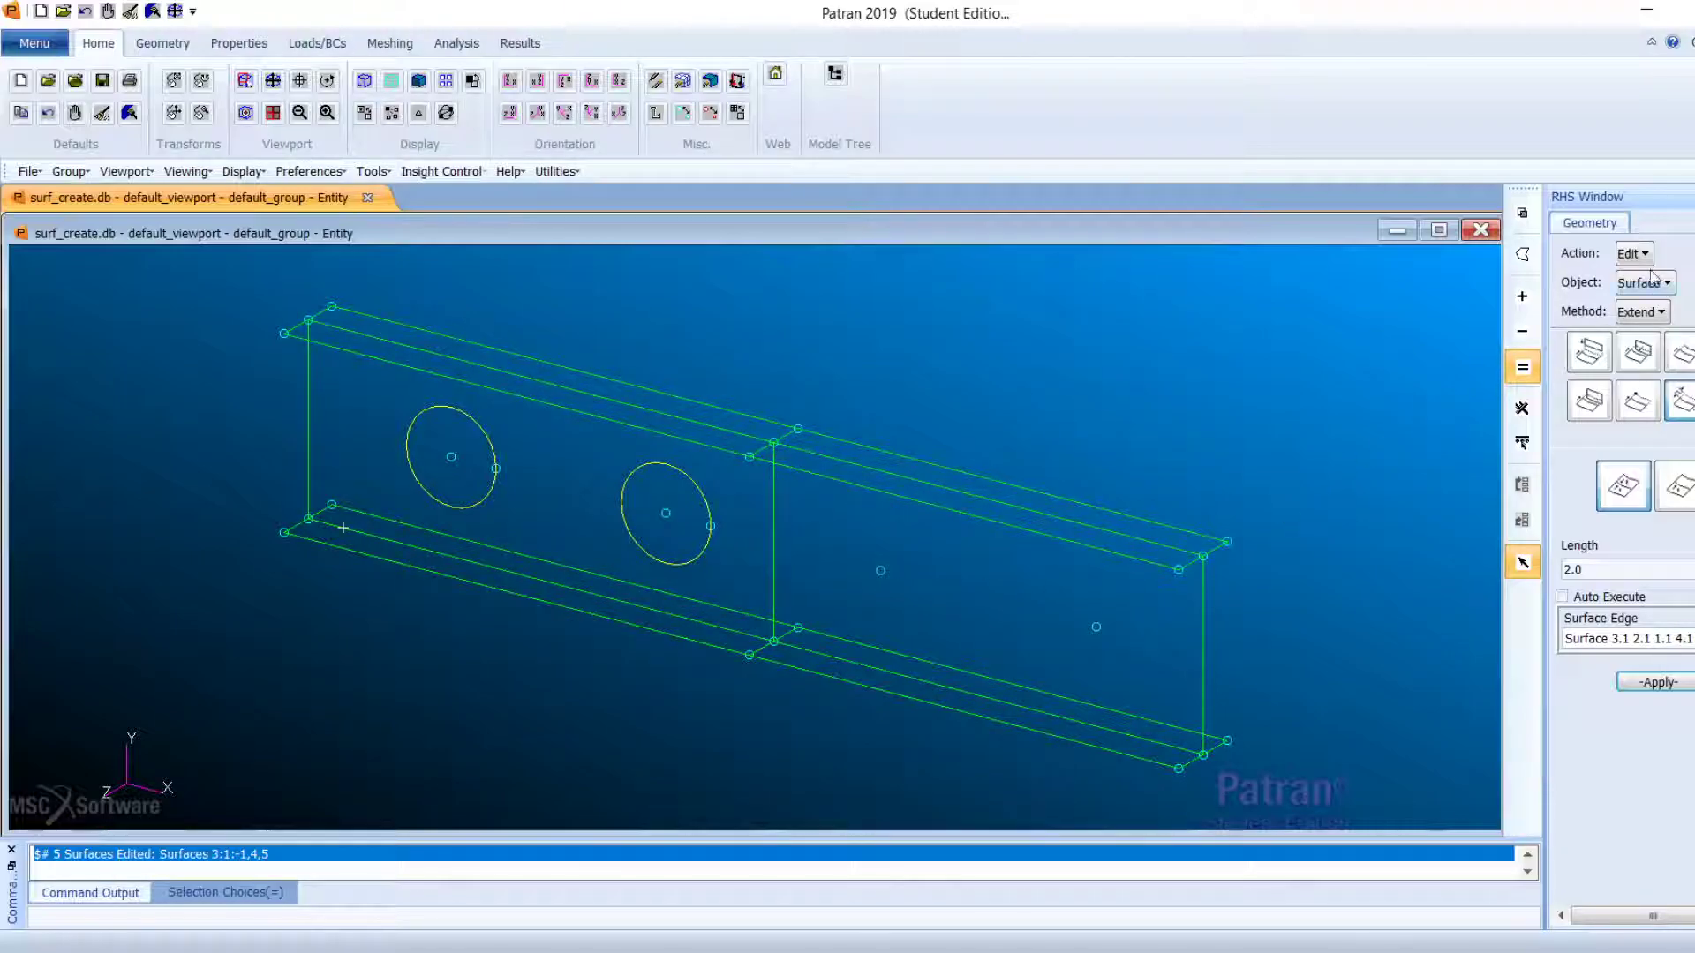
Step: Break the first web surface (Surface 1) with both circles (Curve 1 2) and delete the original surface
{"action": "left_click", "coordinate": [1642, 311]}
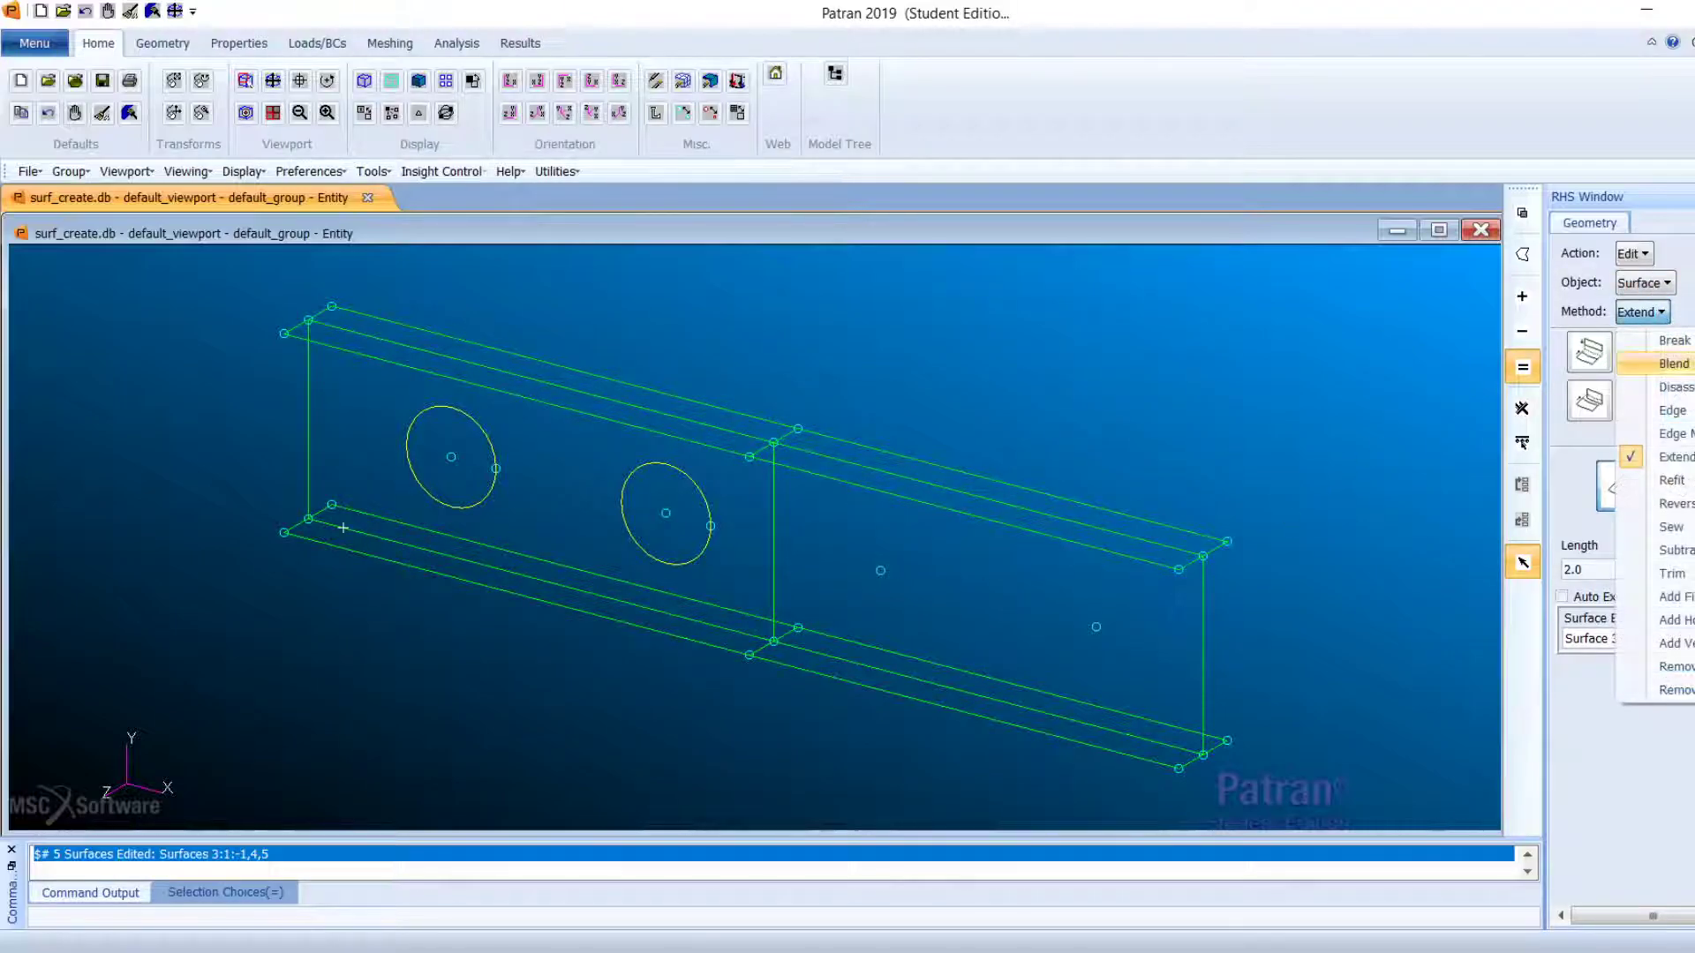
{"action": "left_click", "coordinate": [1641, 338]}
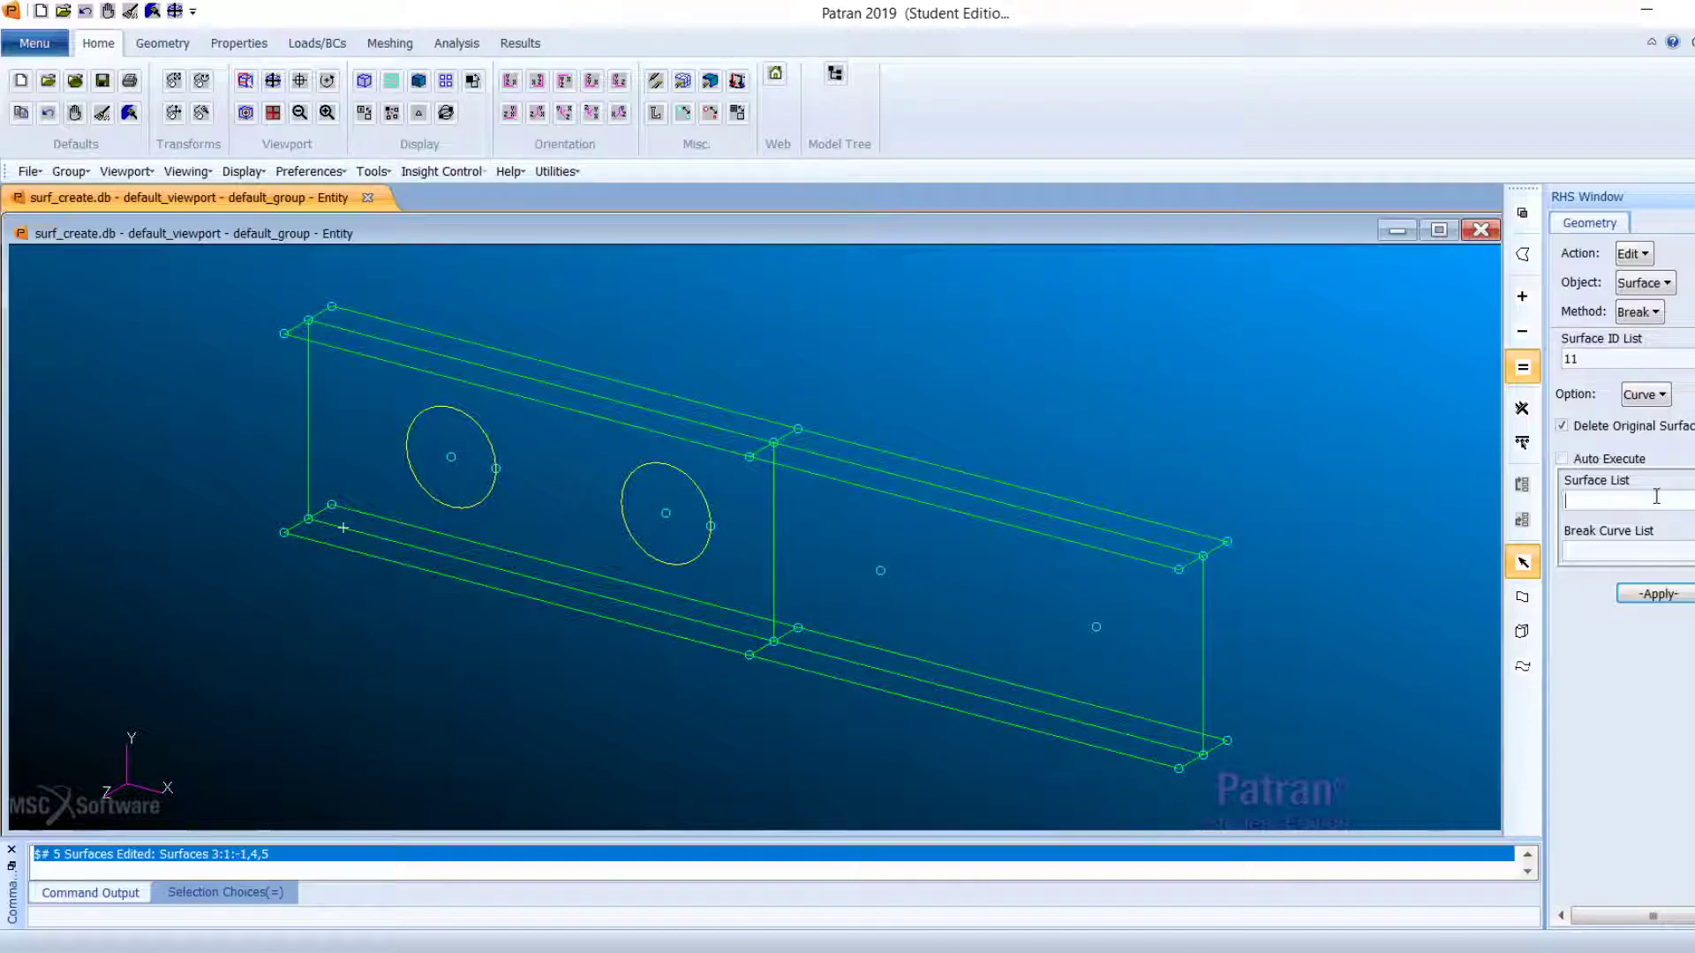
{"action": "left_click", "coordinate": [695, 586]}
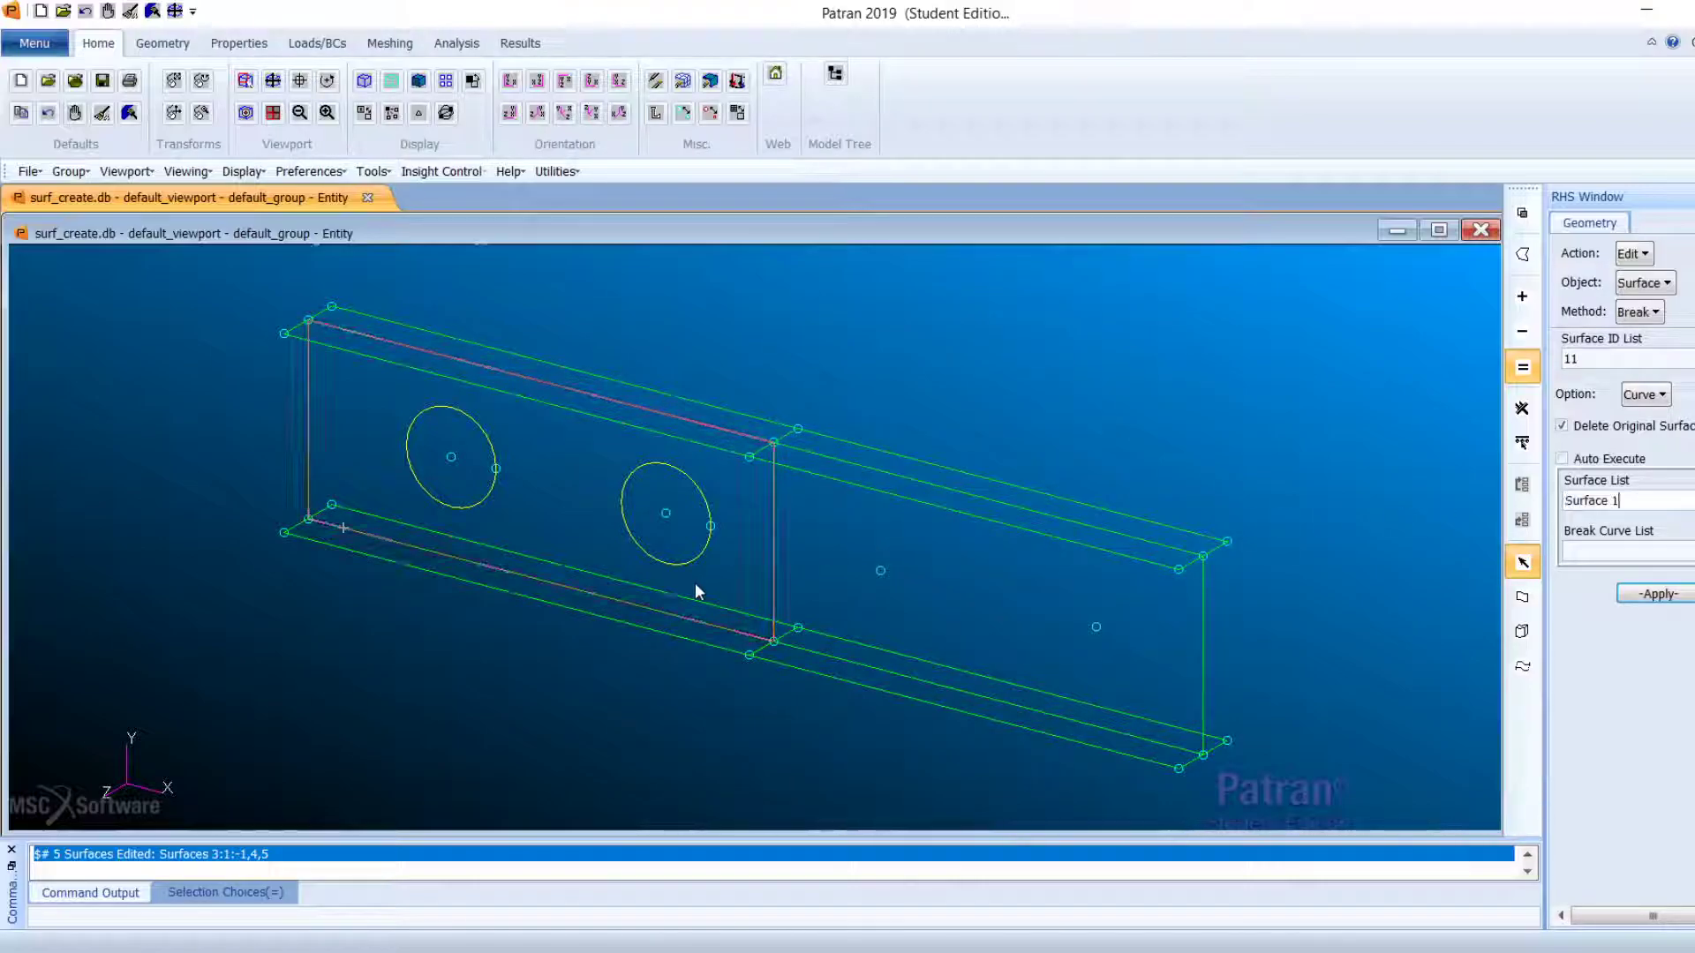
{"action": "left_click", "coordinate": [1624, 552]}
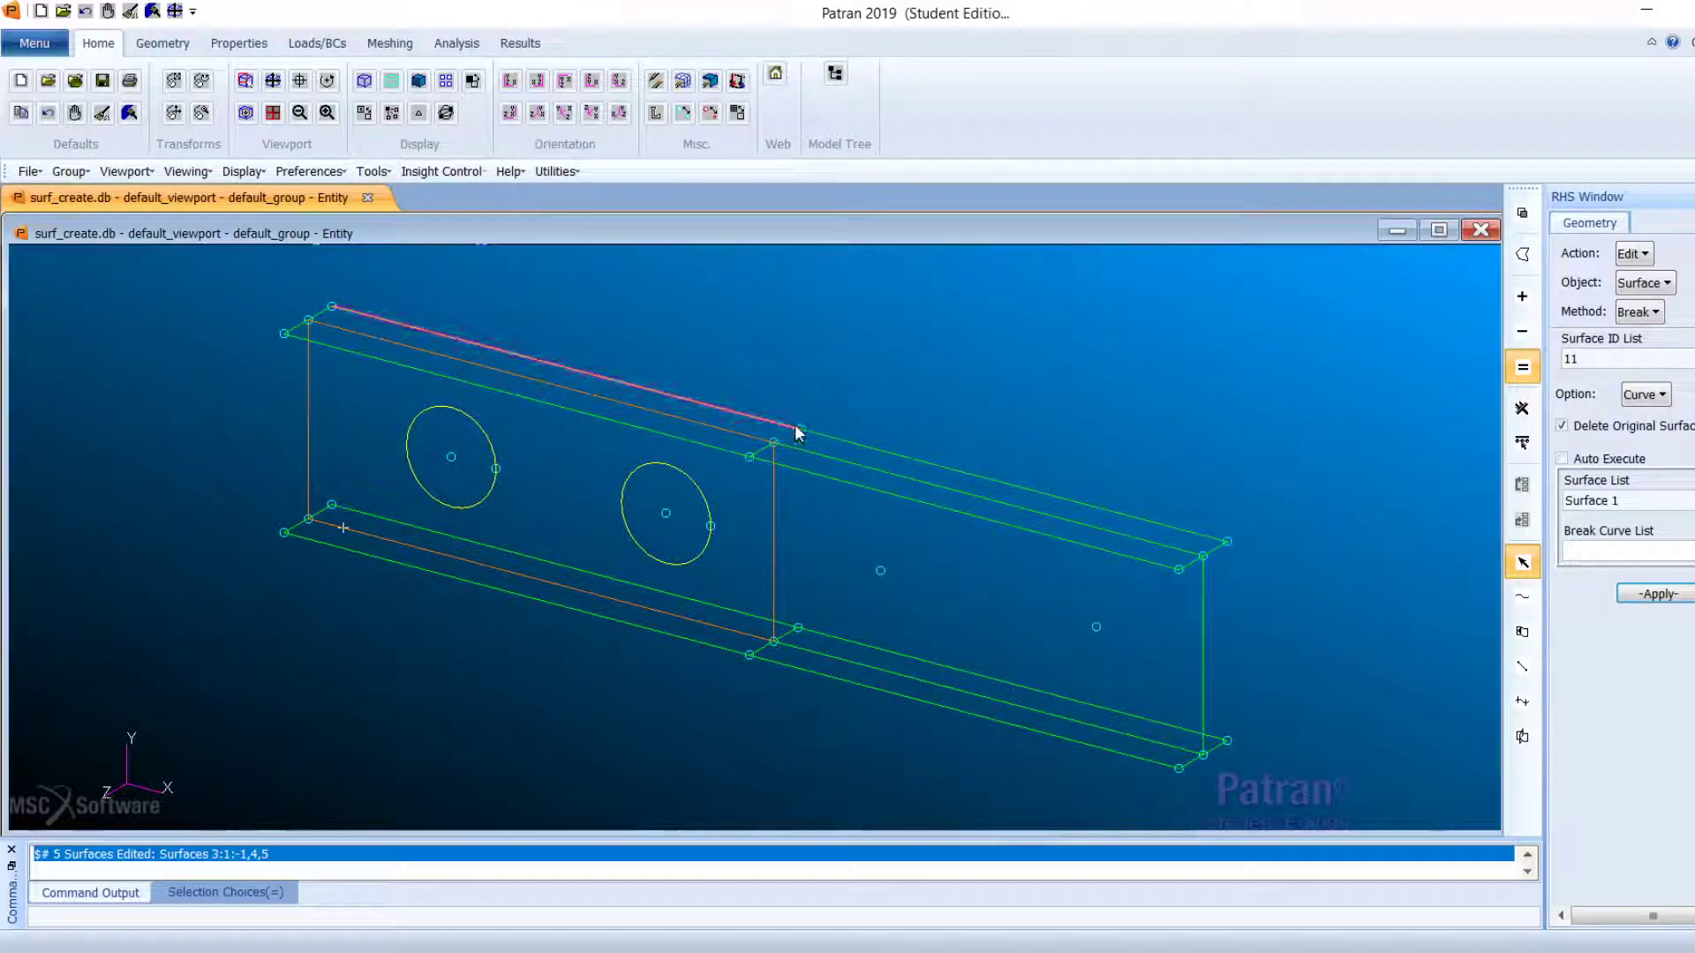
{"action": "left_click", "coordinate": [1522, 297]}
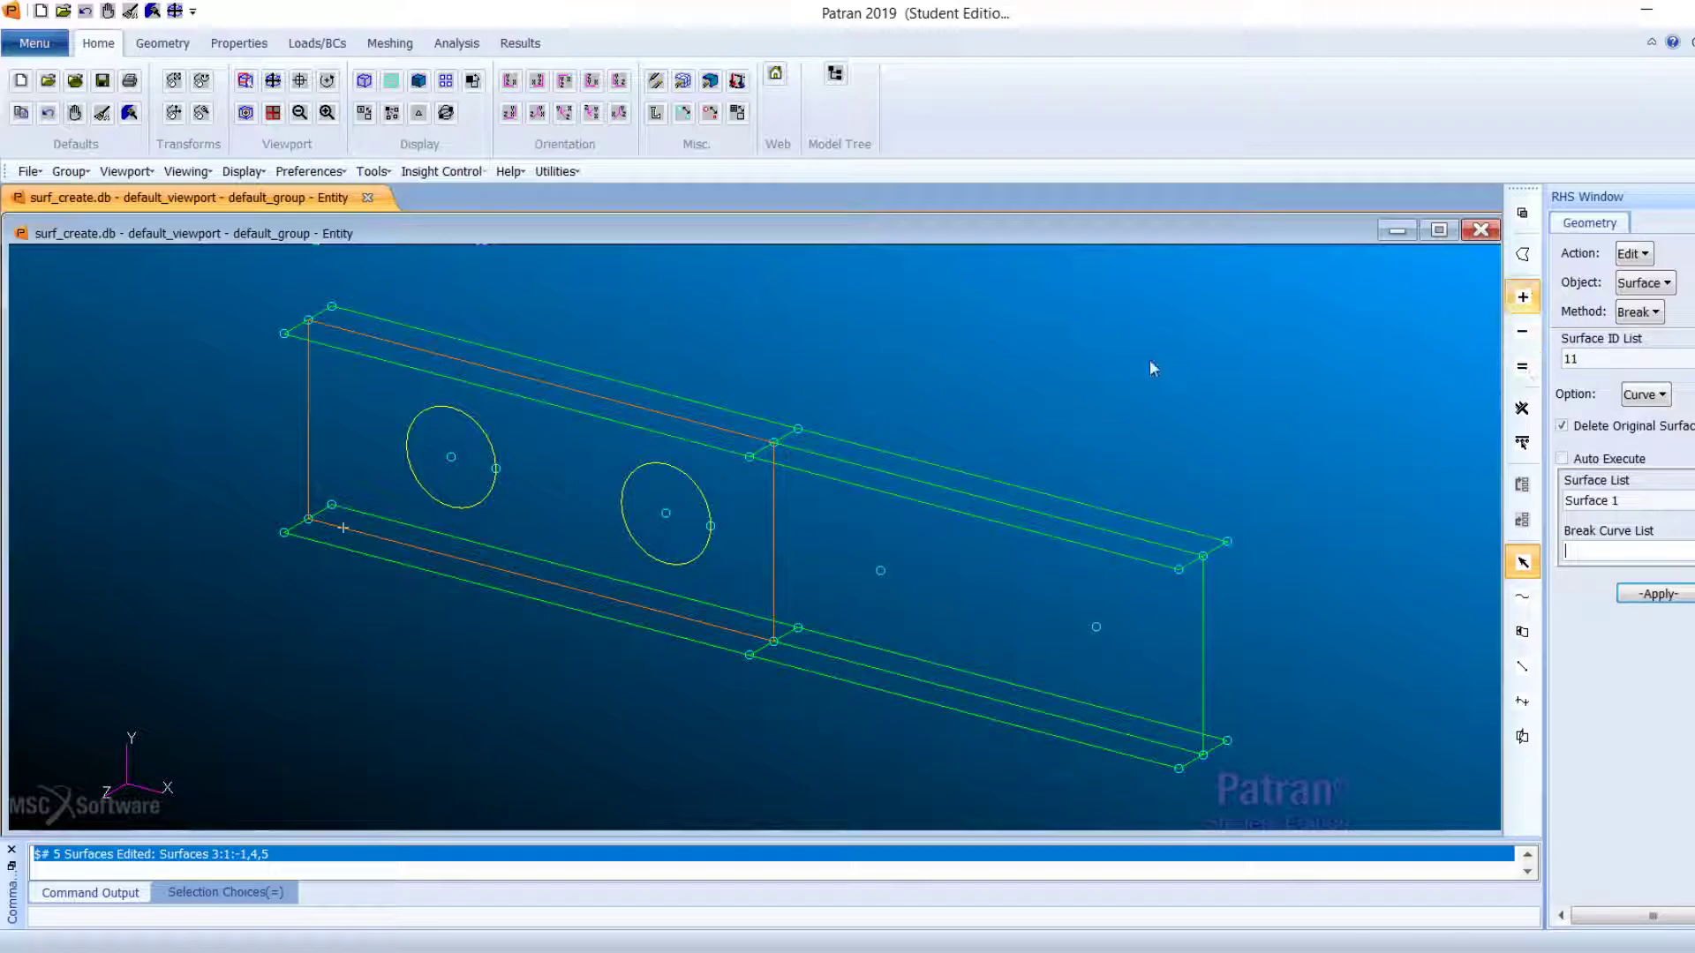
{"action": "left_click", "coordinate": [481, 438]}
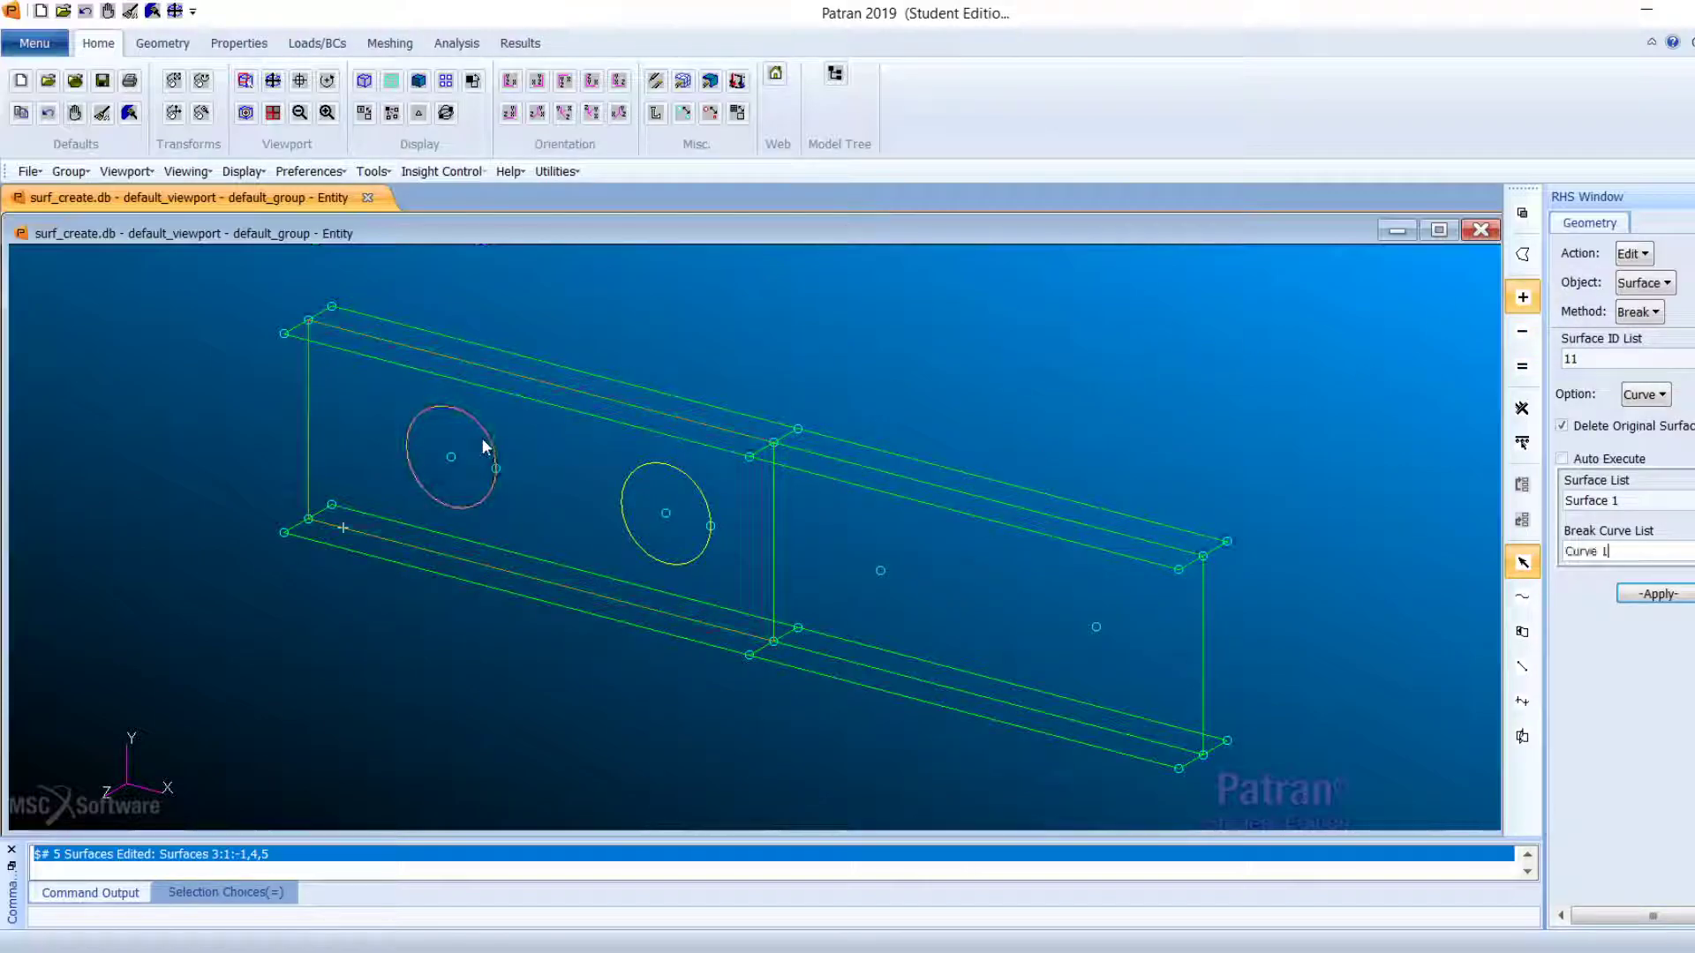
{"action": "left_click", "coordinate": [655, 466]}
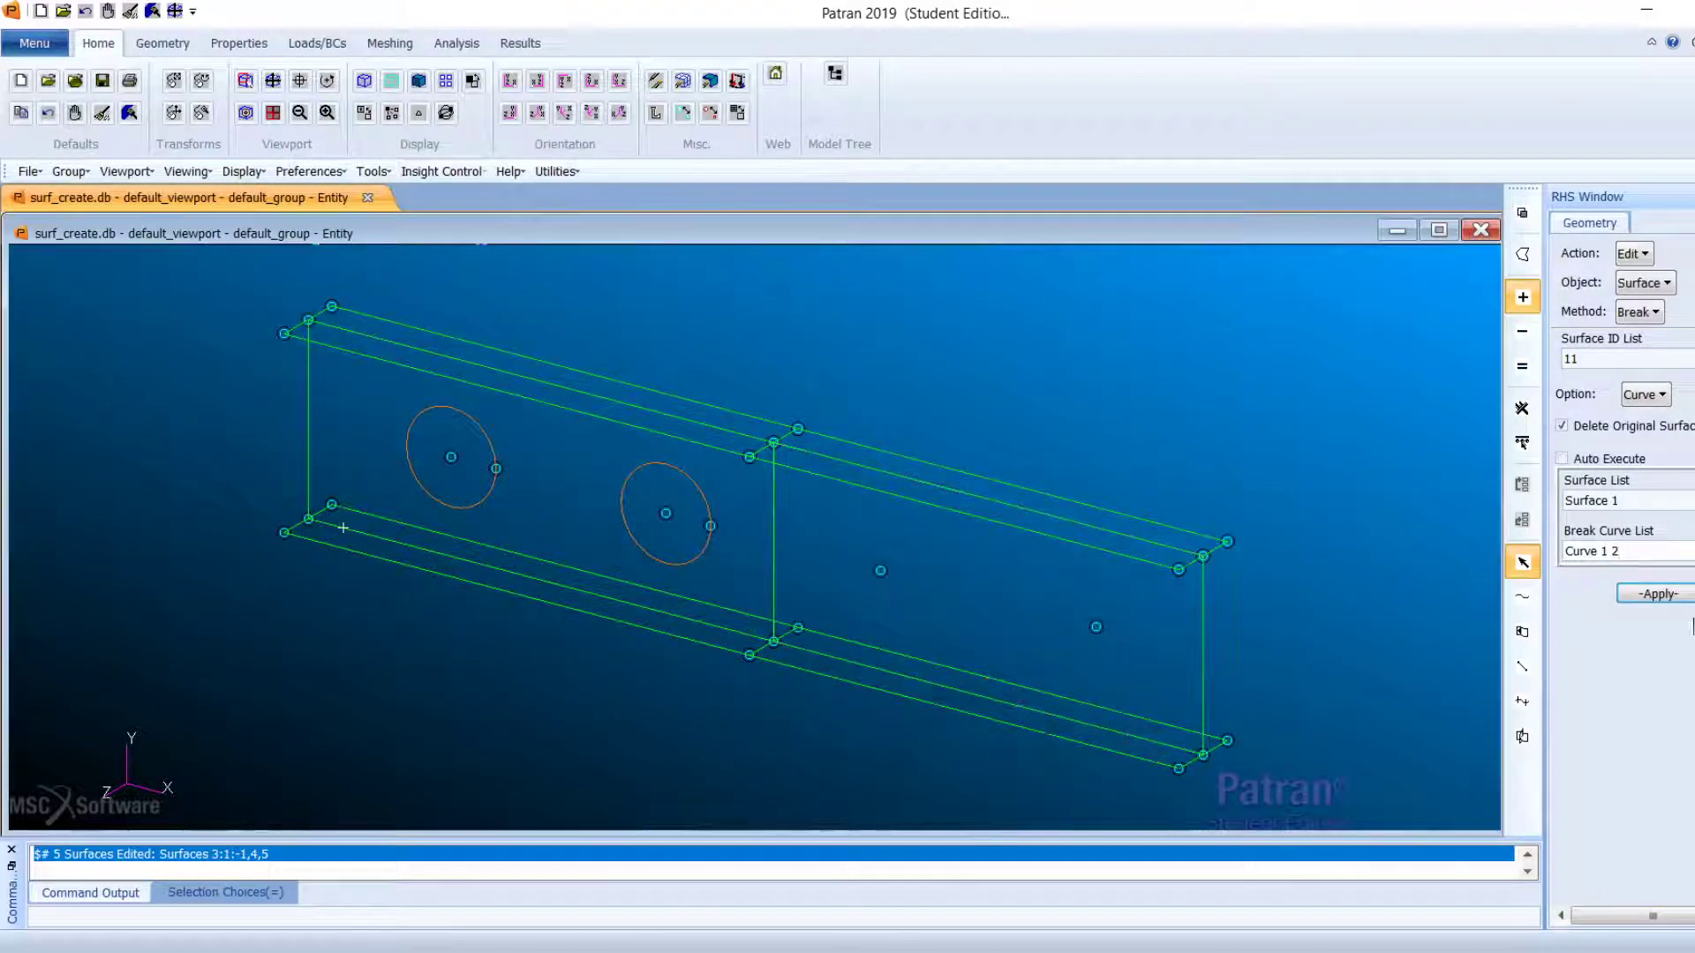
{"action": "left_click", "coordinate": [1659, 594]}
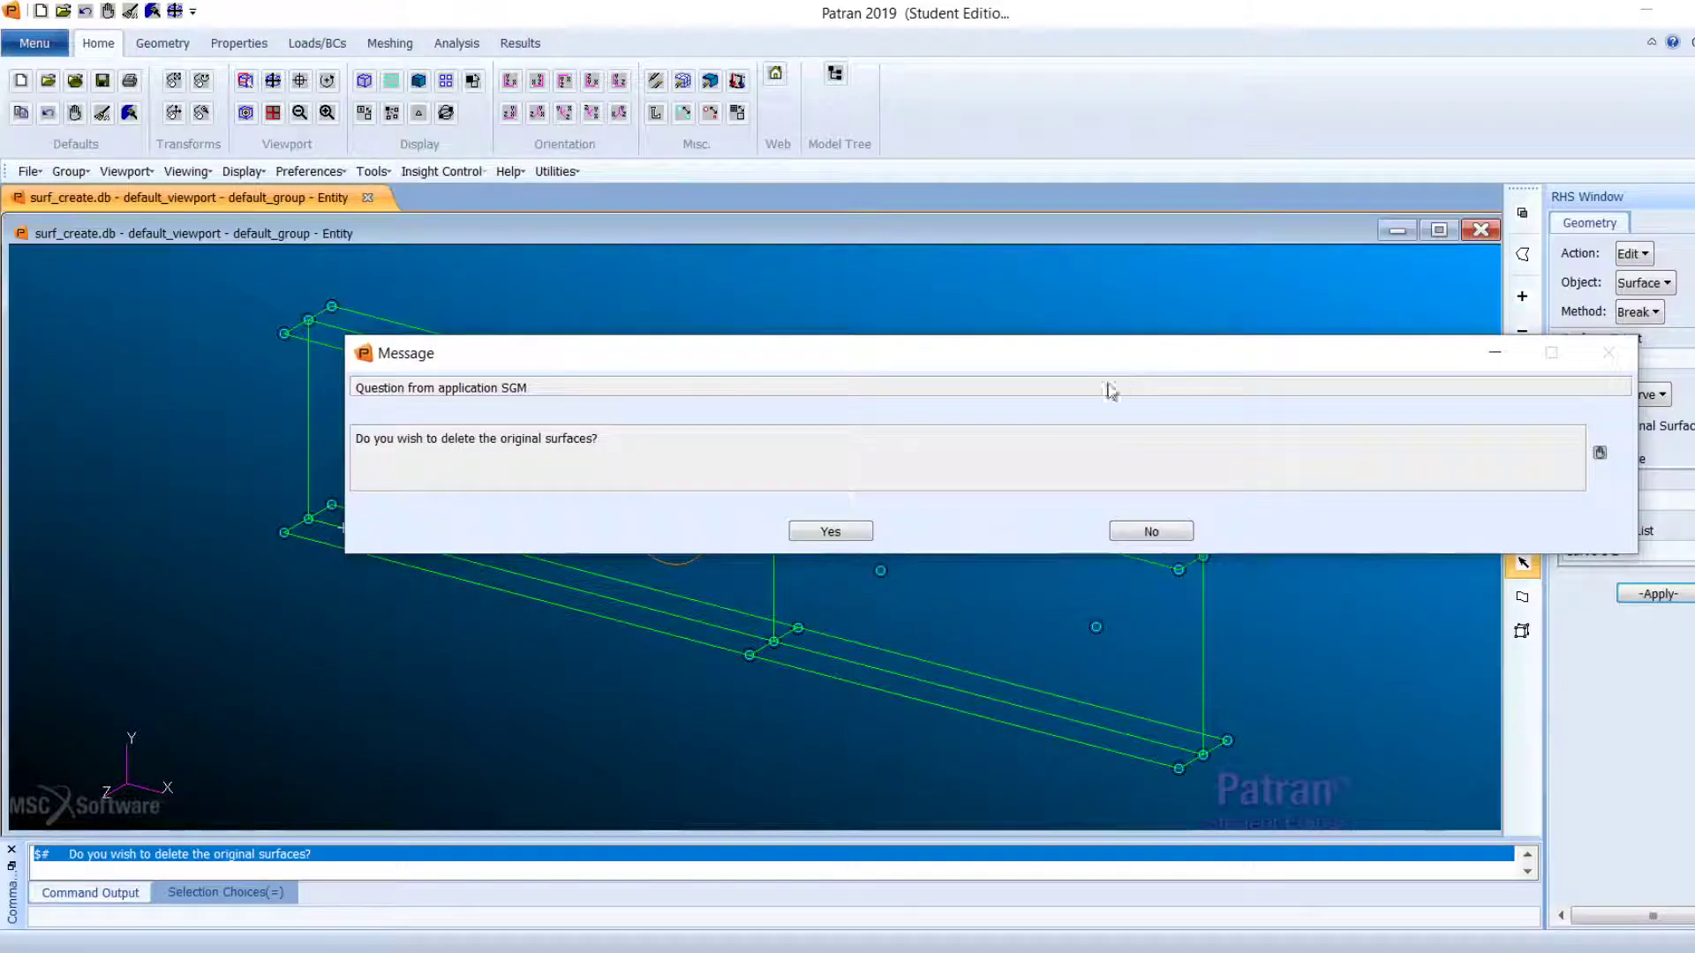
{"action": "left_click", "coordinate": [847, 532]}
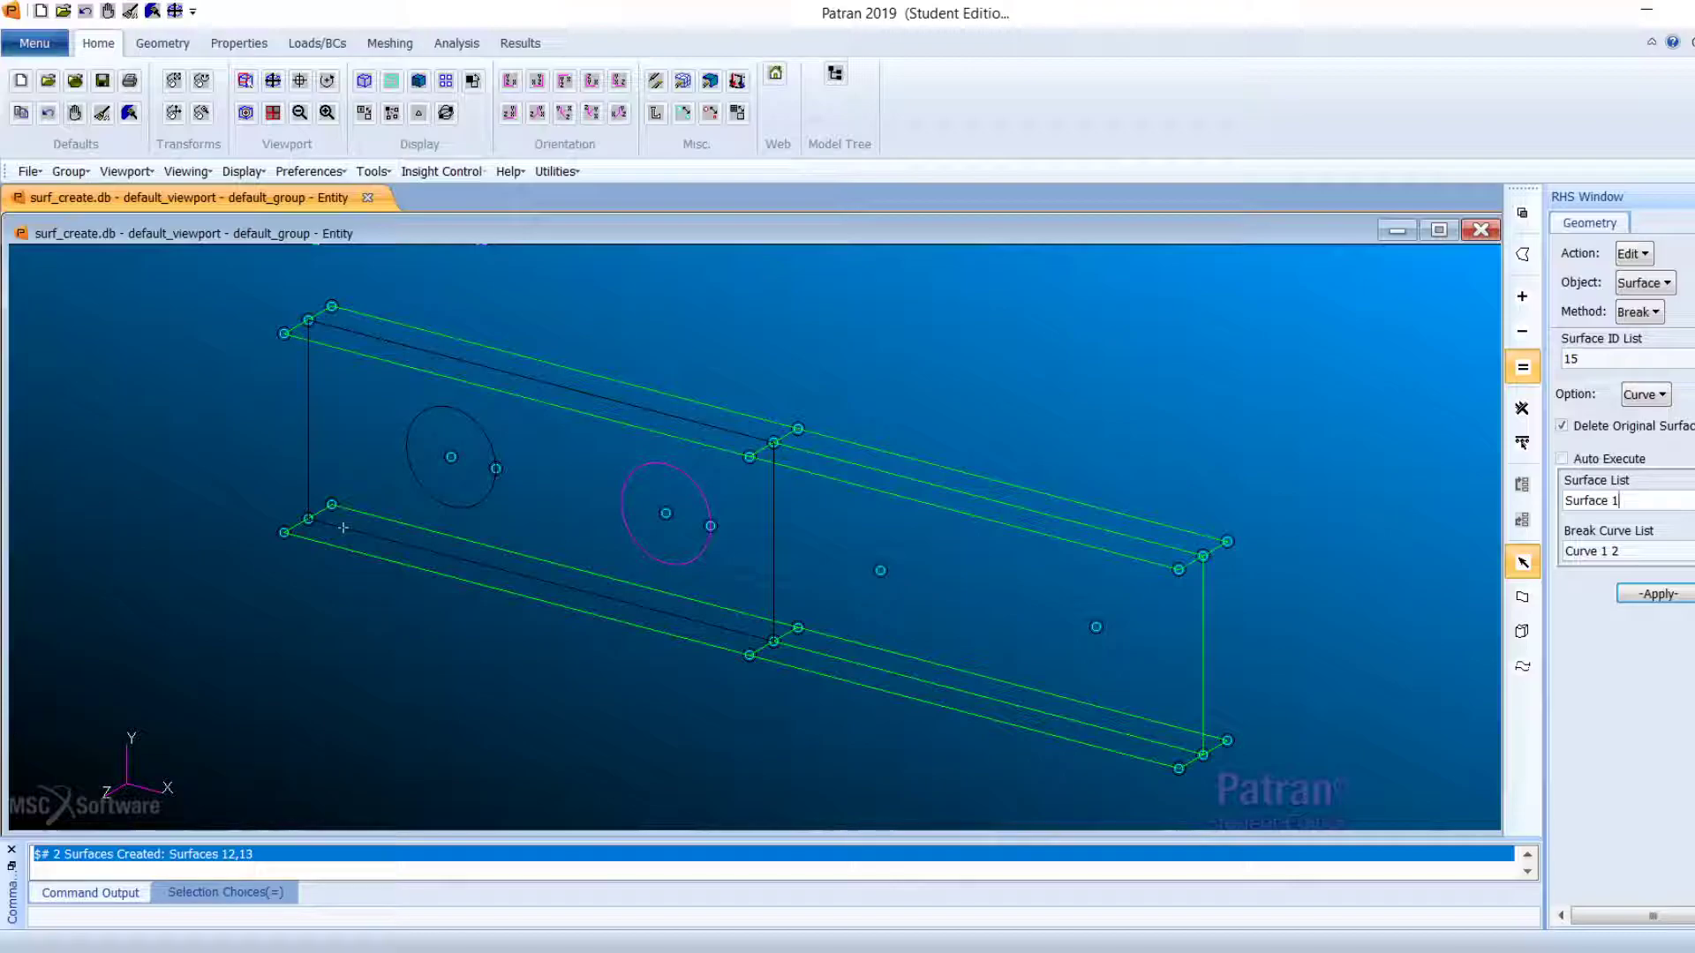
Step: Set the point display size to 1 and the node display size to 9
{"action": "left_click", "coordinate": [162, 43]}
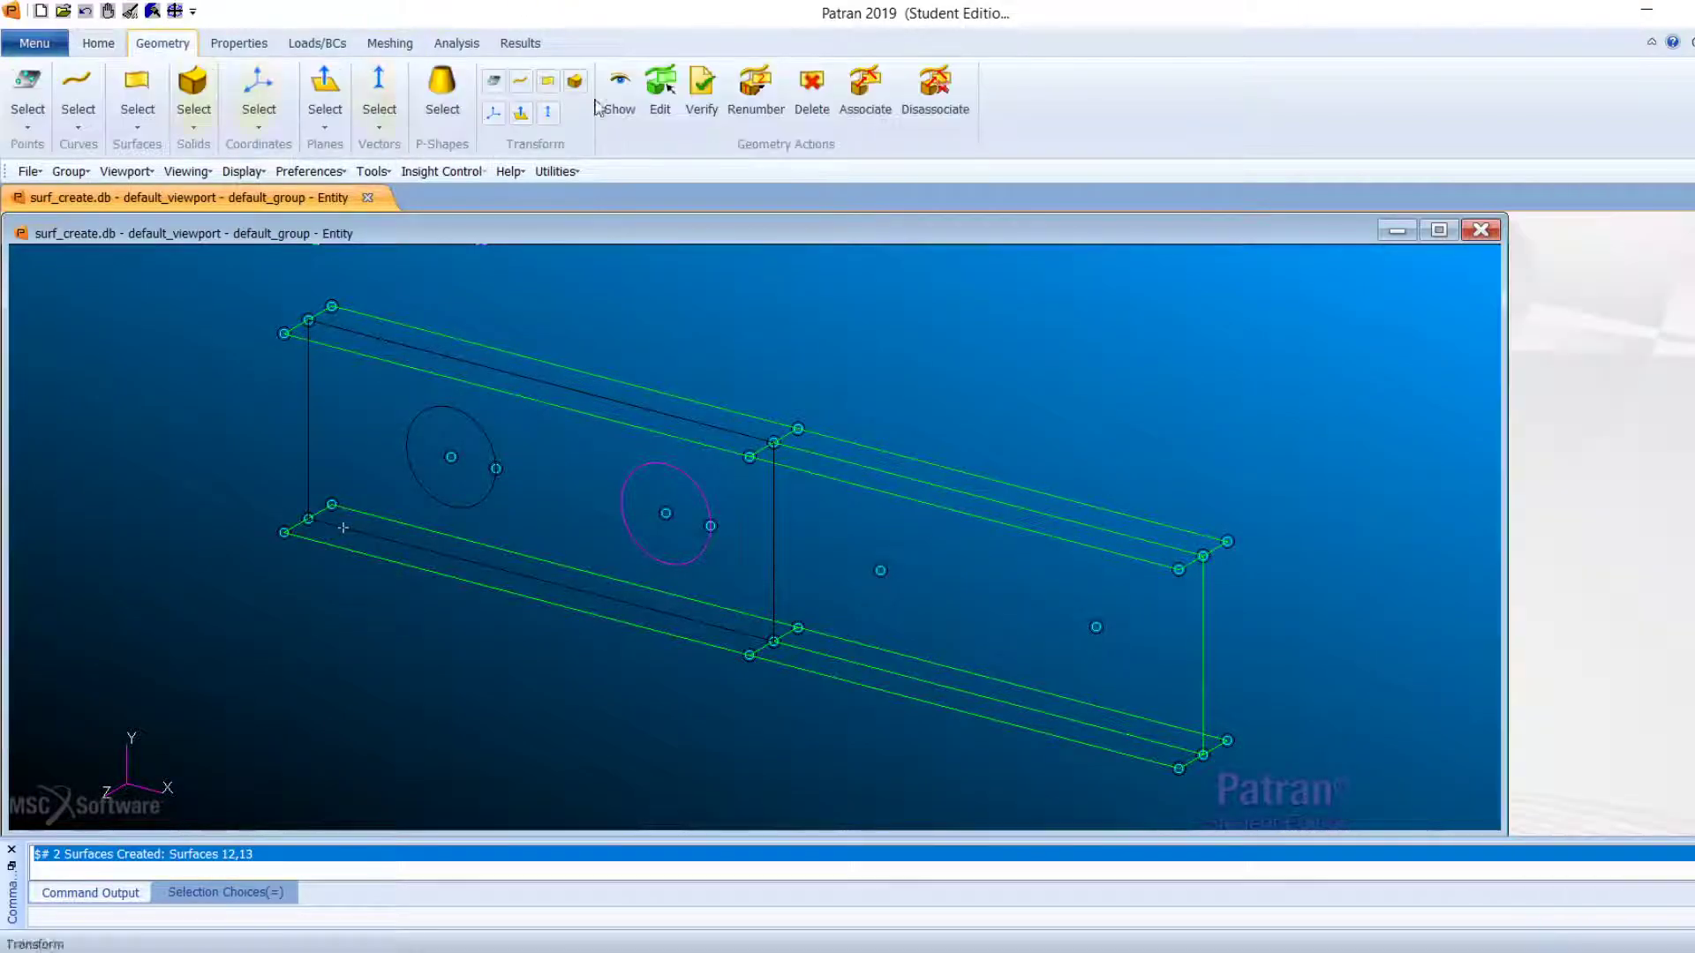
{"action": "left_click", "coordinate": [98, 43]}
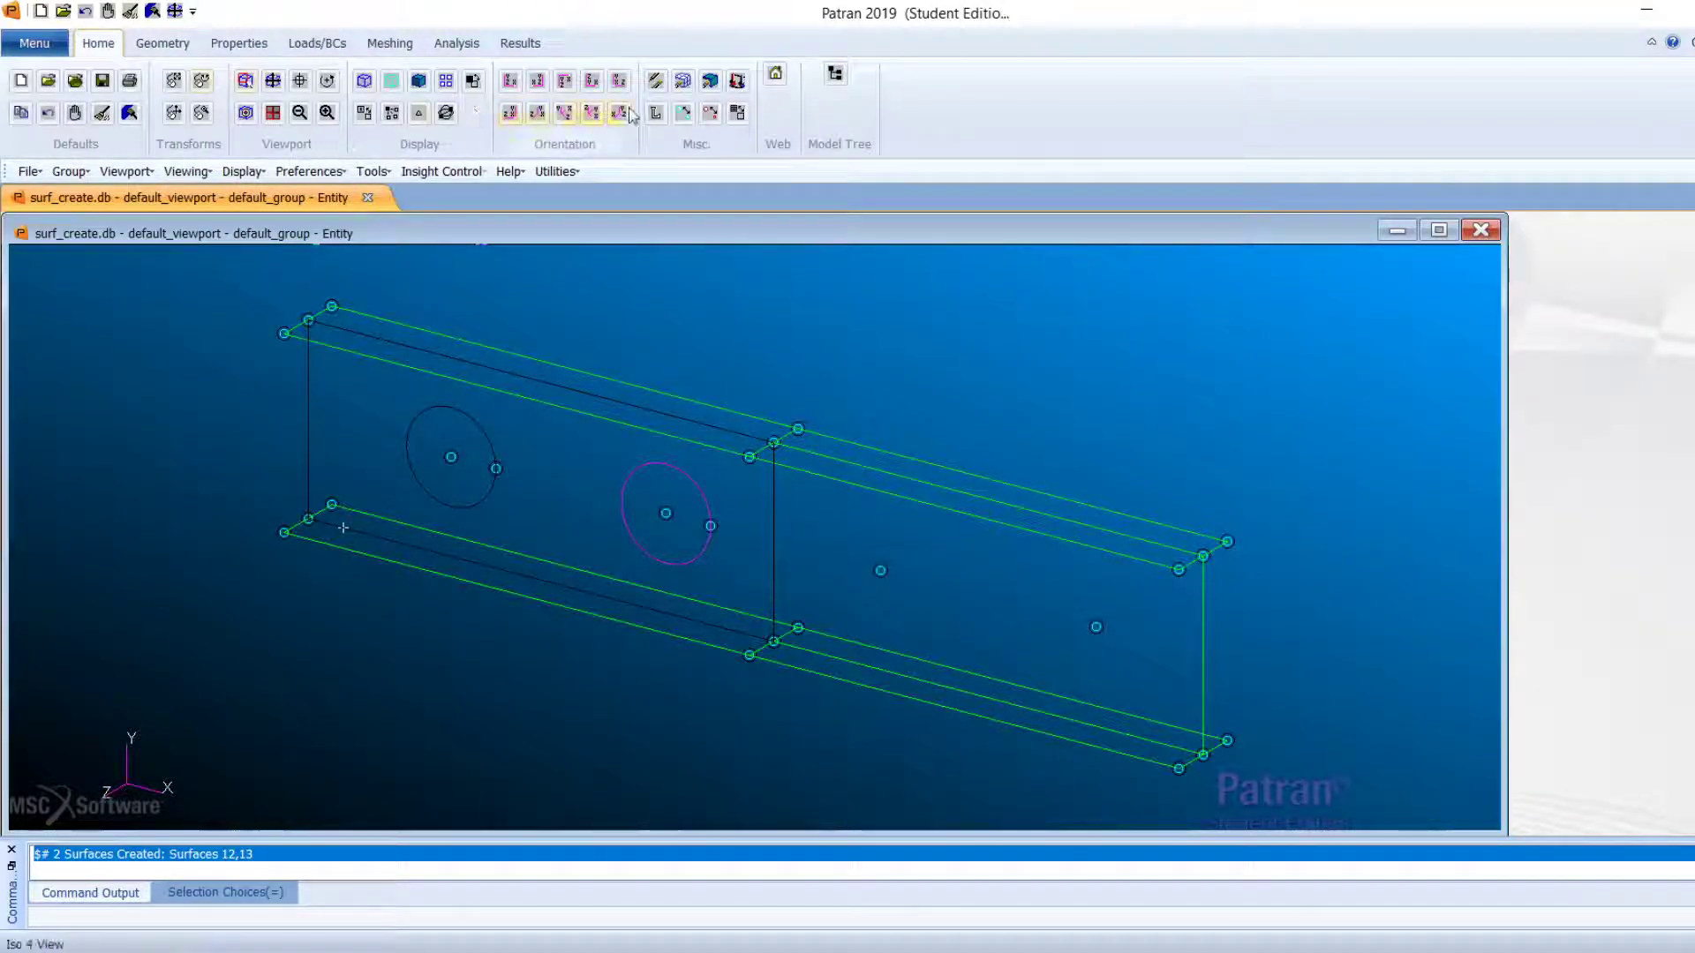
{"action": "left_click", "coordinate": [685, 113]}
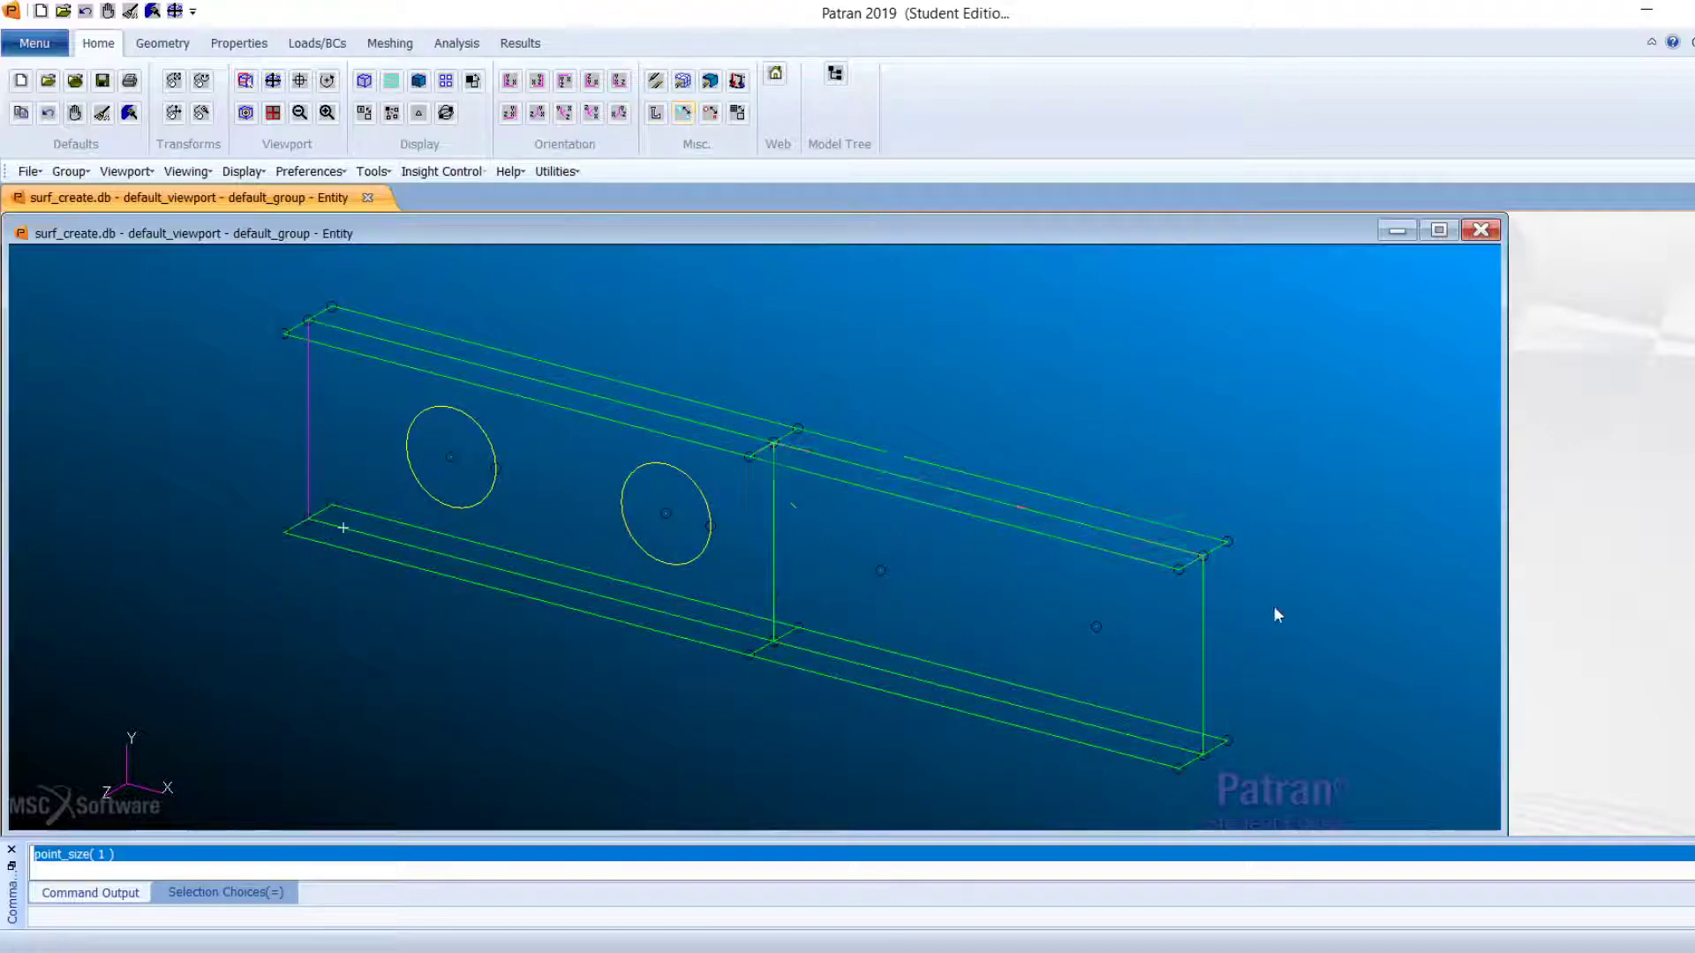
{"action": "left_click", "coordinate": [710, 112]}
Step: Delete the two circular surfaces inside the circles of the first web (Surface 12 14)
{"action": "left_click", "coordinate": [151, 45]}
{"action": "left_click", "coordinate": [1626, 254]}
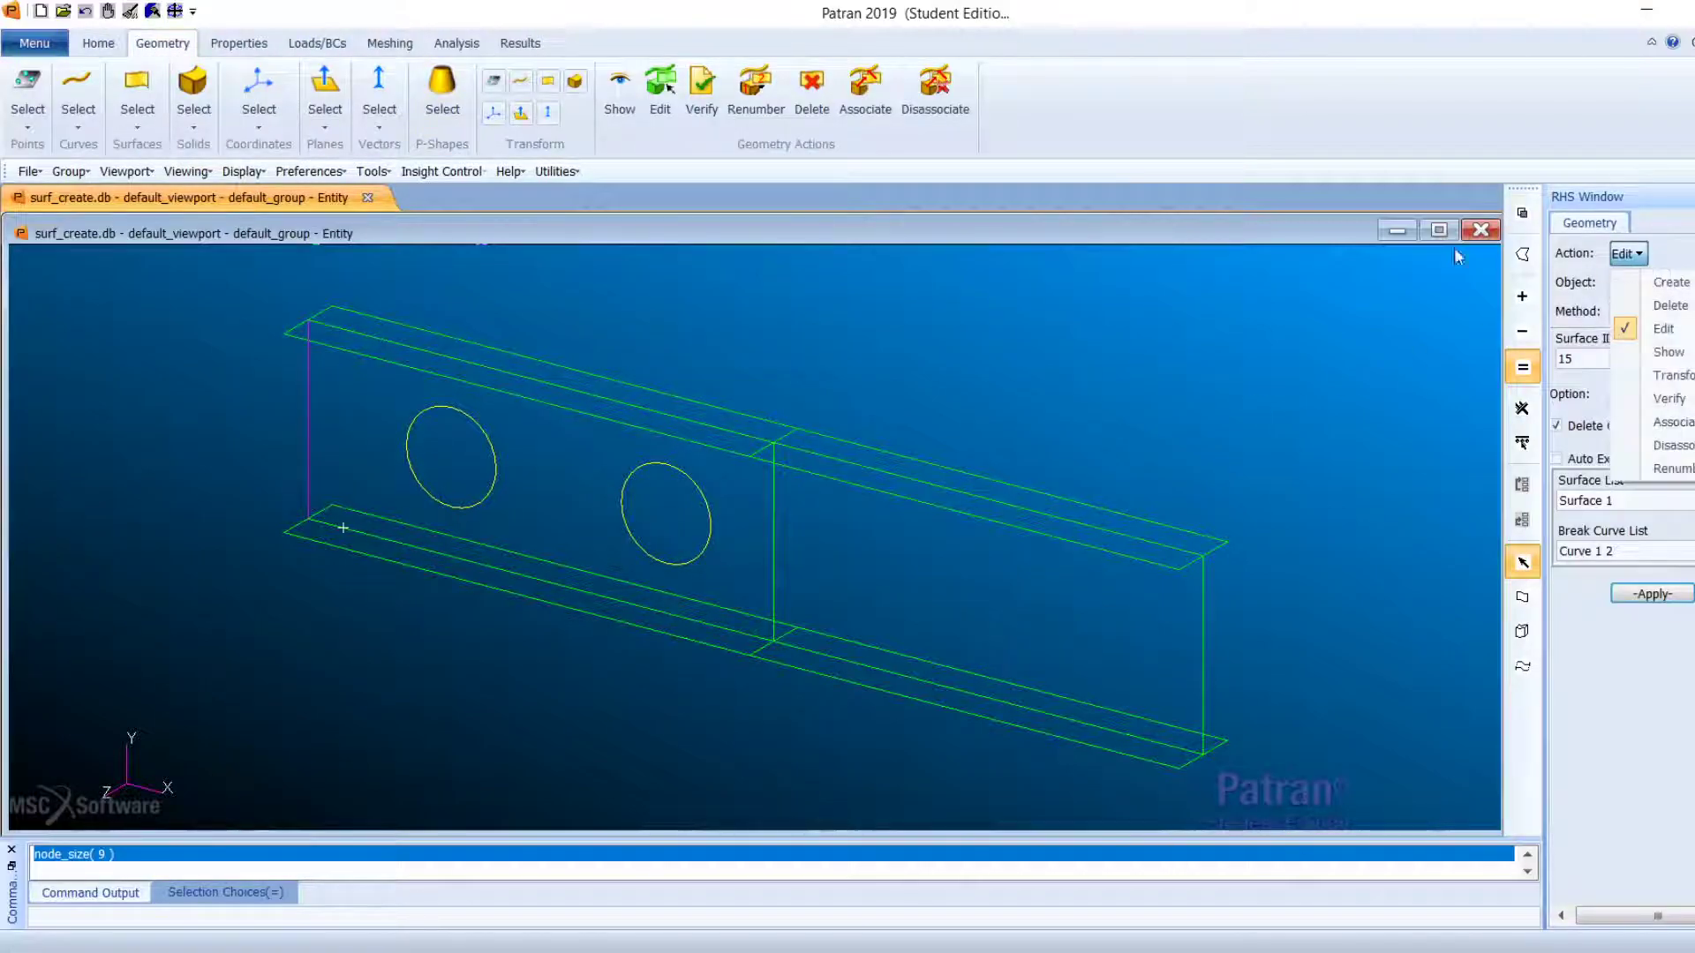
{"action": "left_click", "coordinate": [1669, 304]}
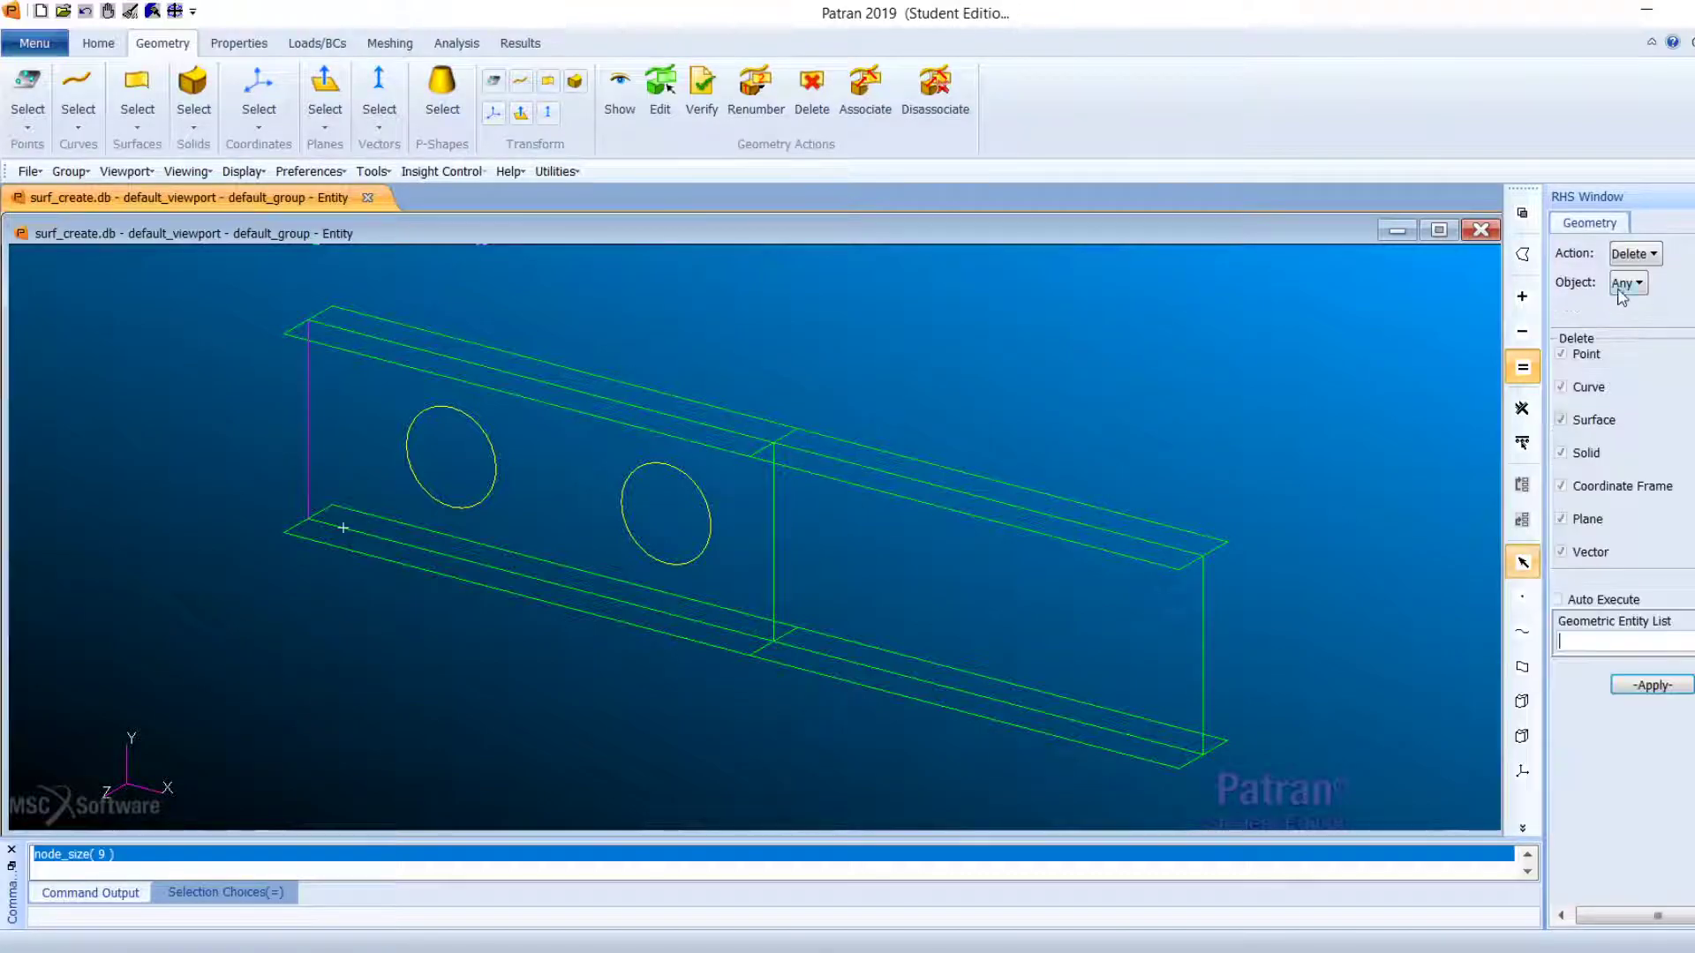
{"action": "left_click", "coordinate": [1627, 283]}
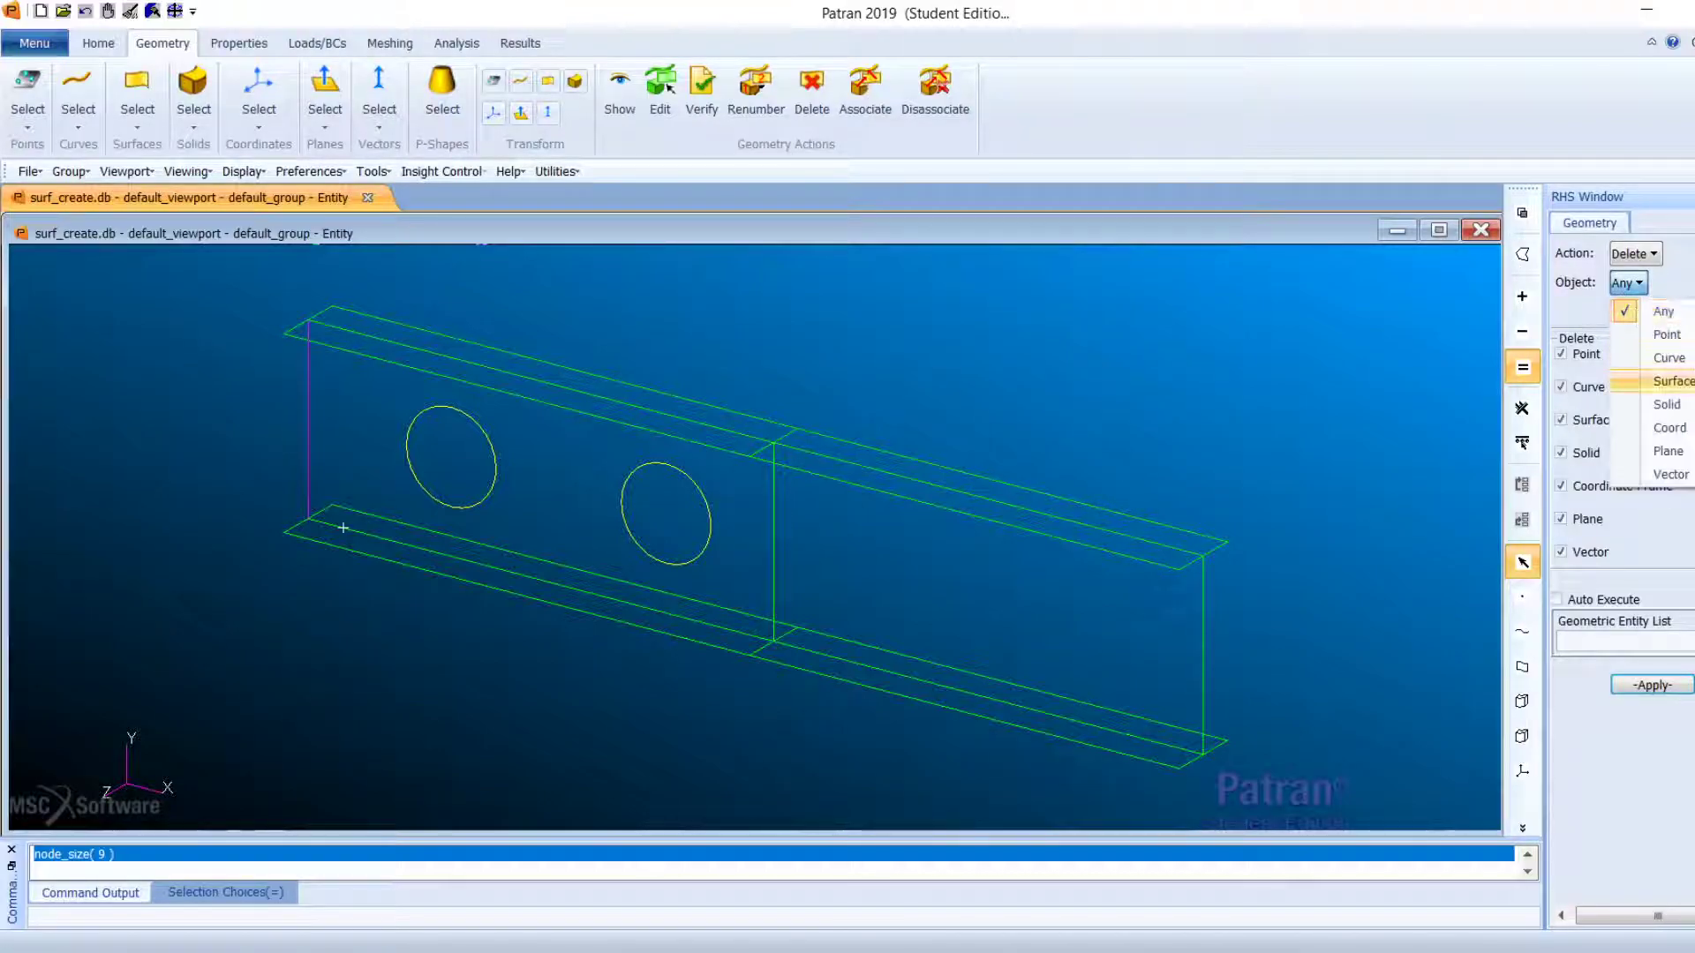
{"action": "left_click", "coordinate": [1671, 380]}
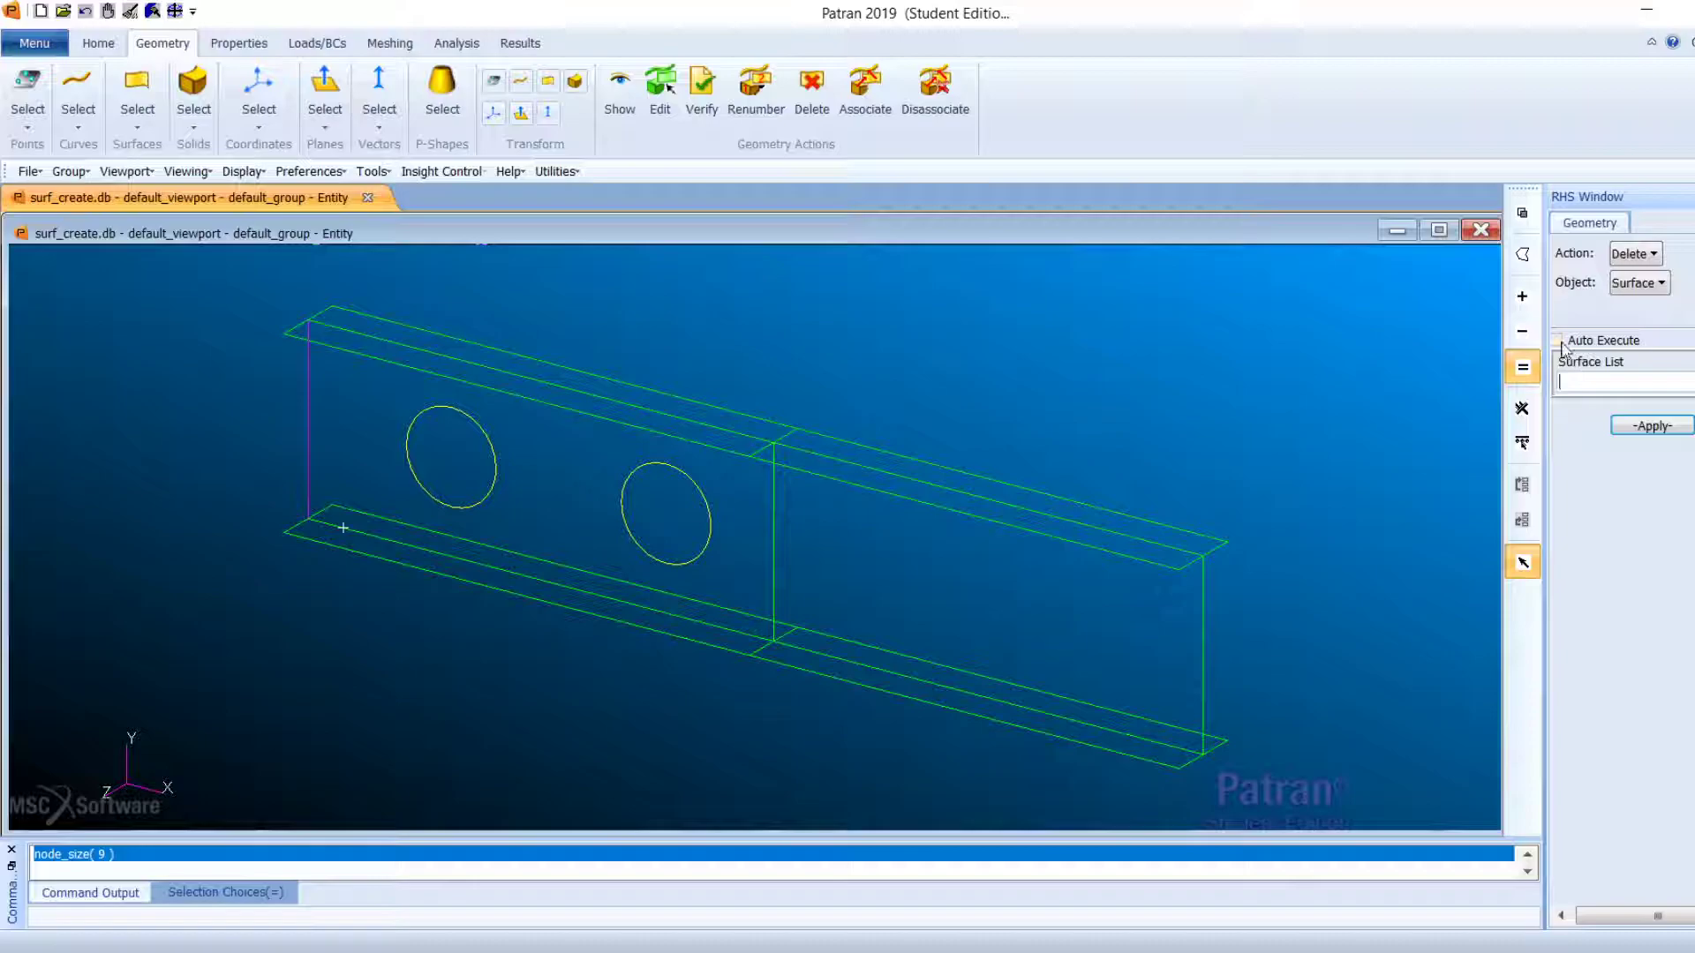
{"action": "left_click", "coordinate": [455, 441]}
{"action": "left_click", "coordinate": [675, 522]}
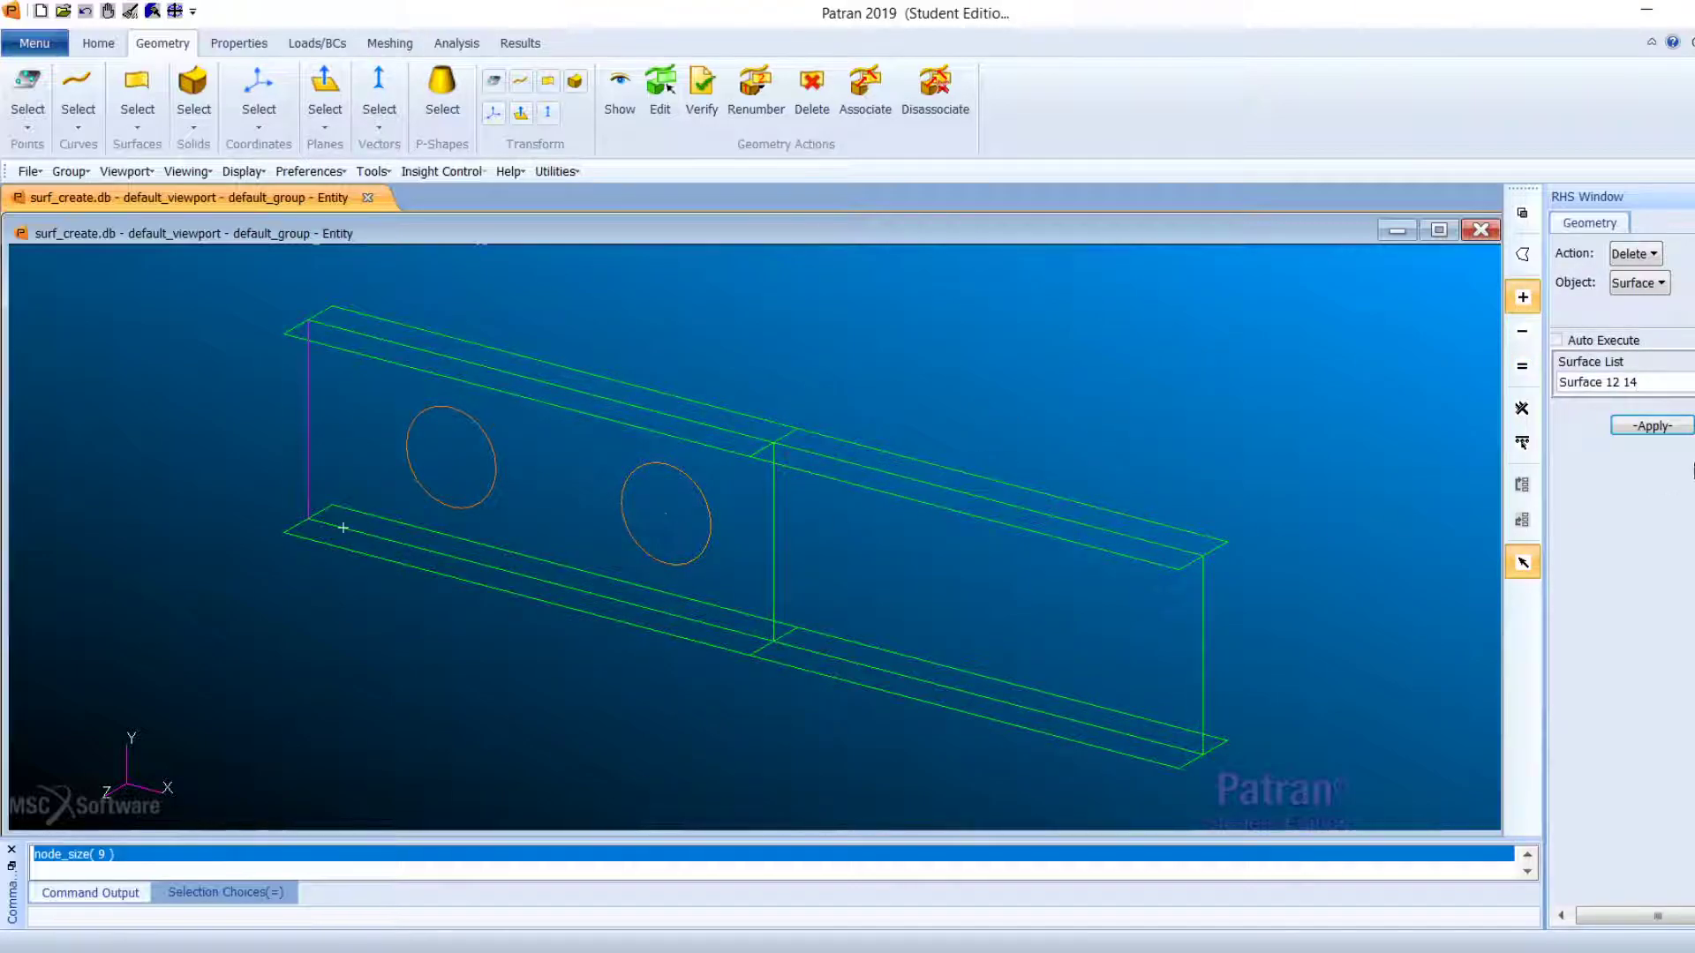
{"action": "left_click", "coordinate": [1652, 424]}
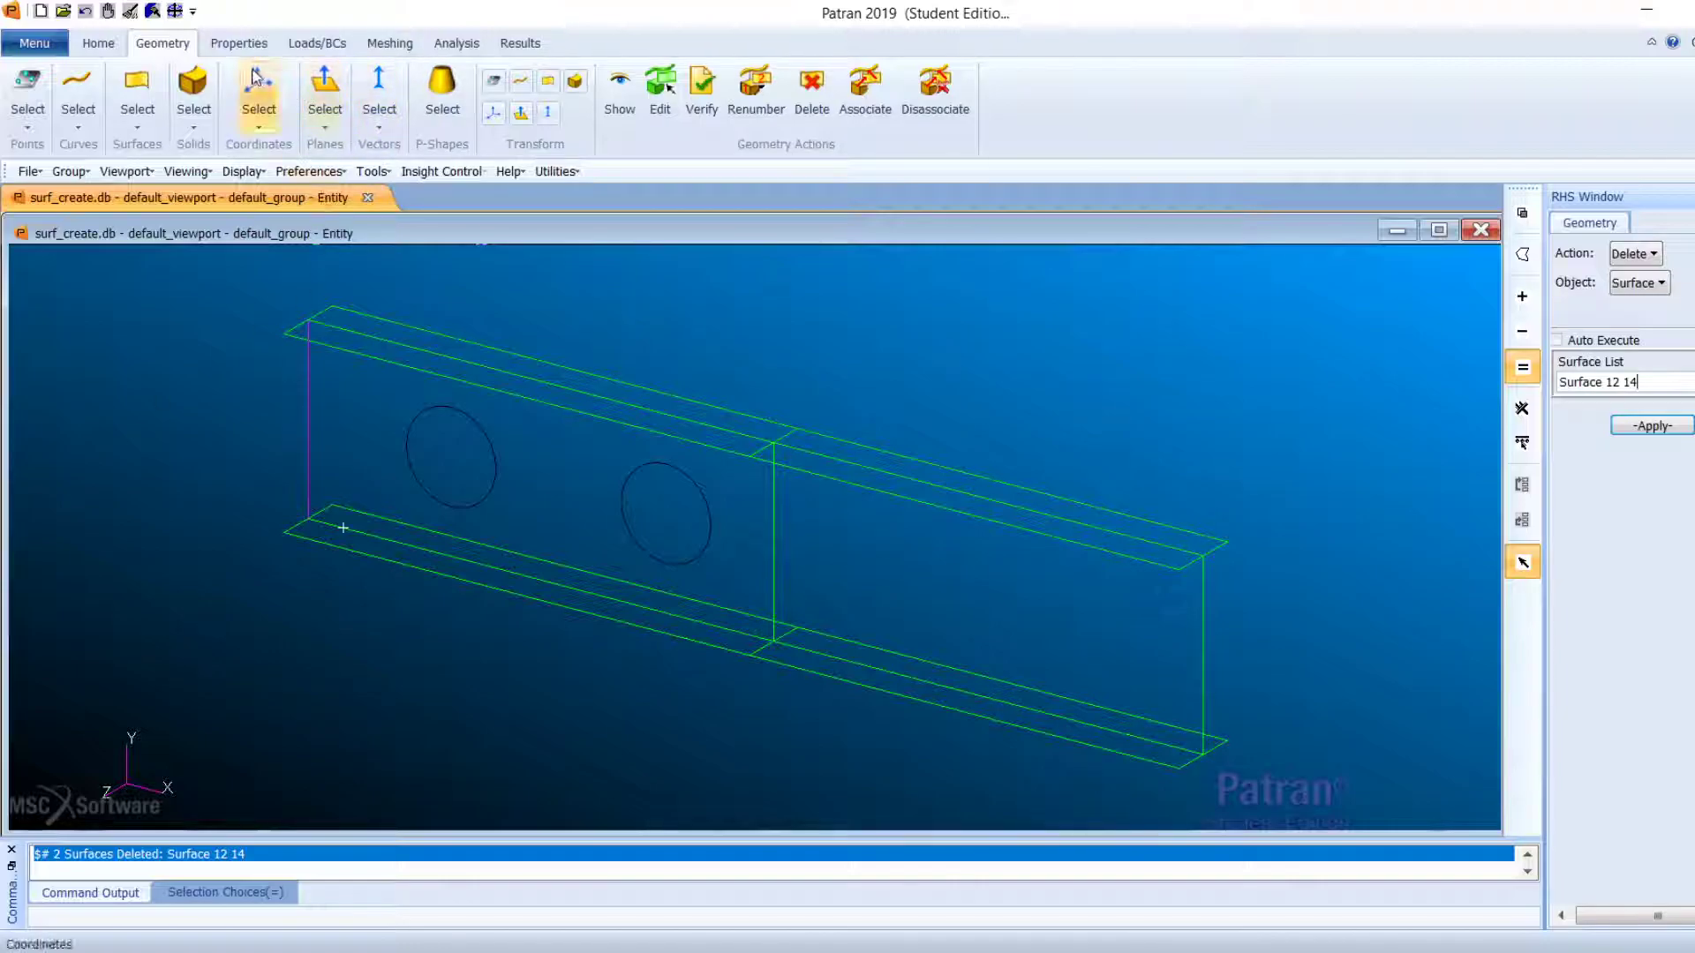
Step: Display the beam in smooth shading to inspect the web openings, and return to wireframe
{"action": "left_click", "coordinate": [106, 50]}
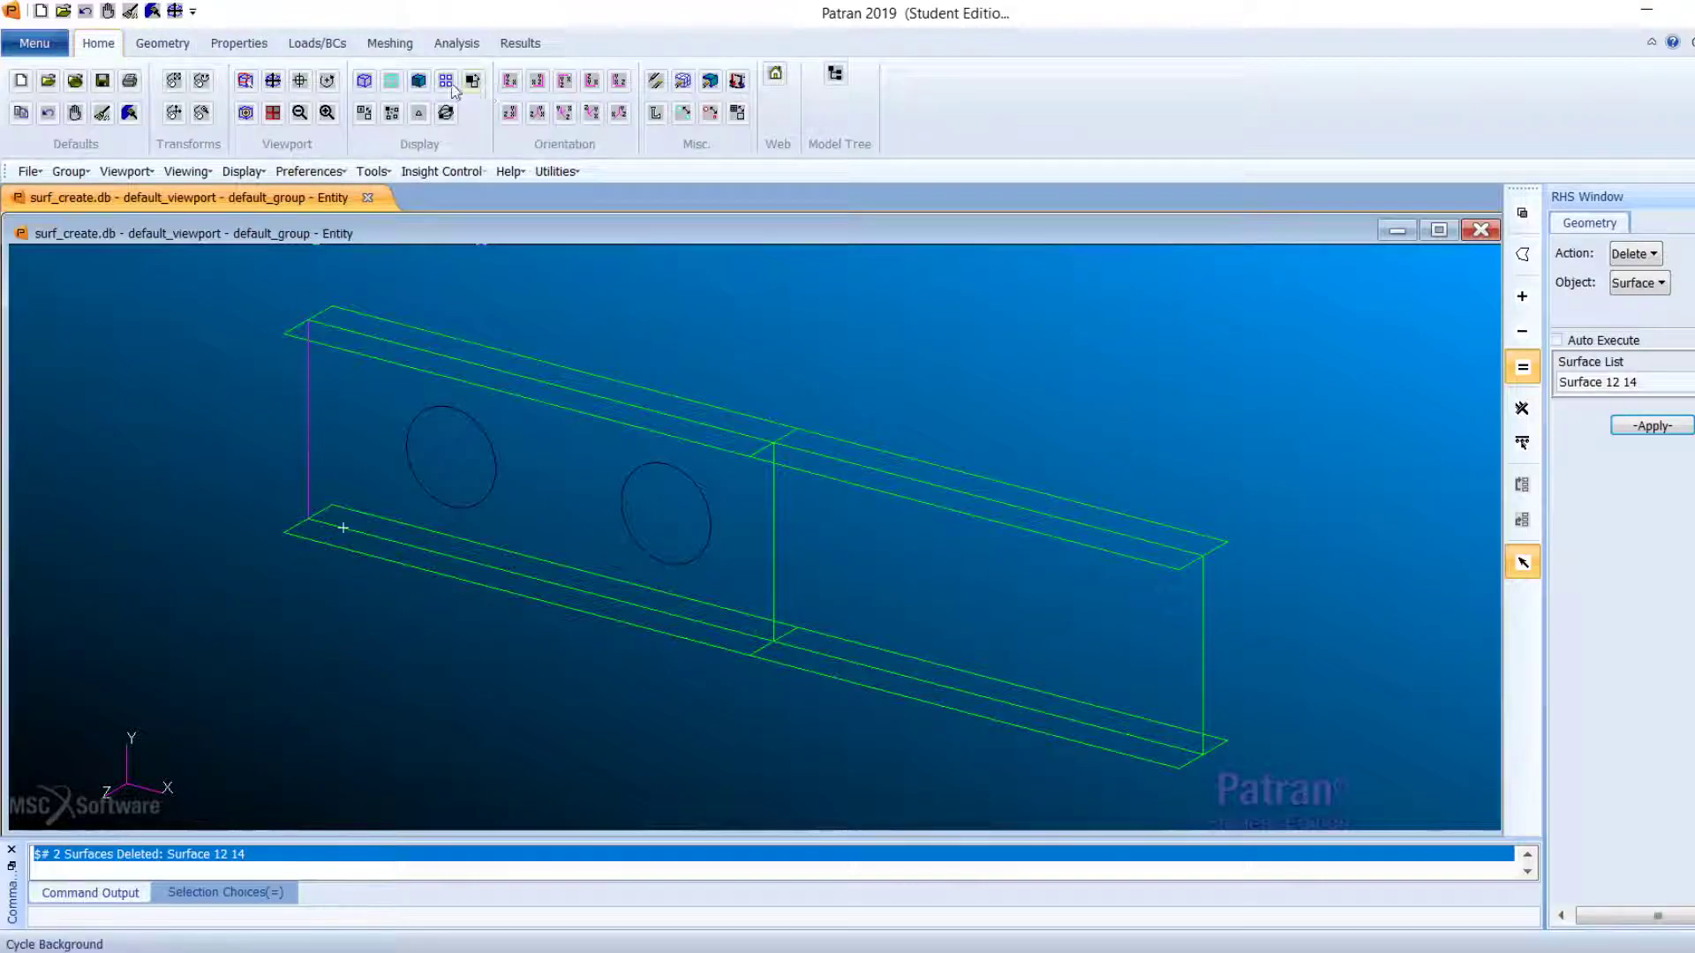
{"action": "left_click", "coordinate": [415, 82]}
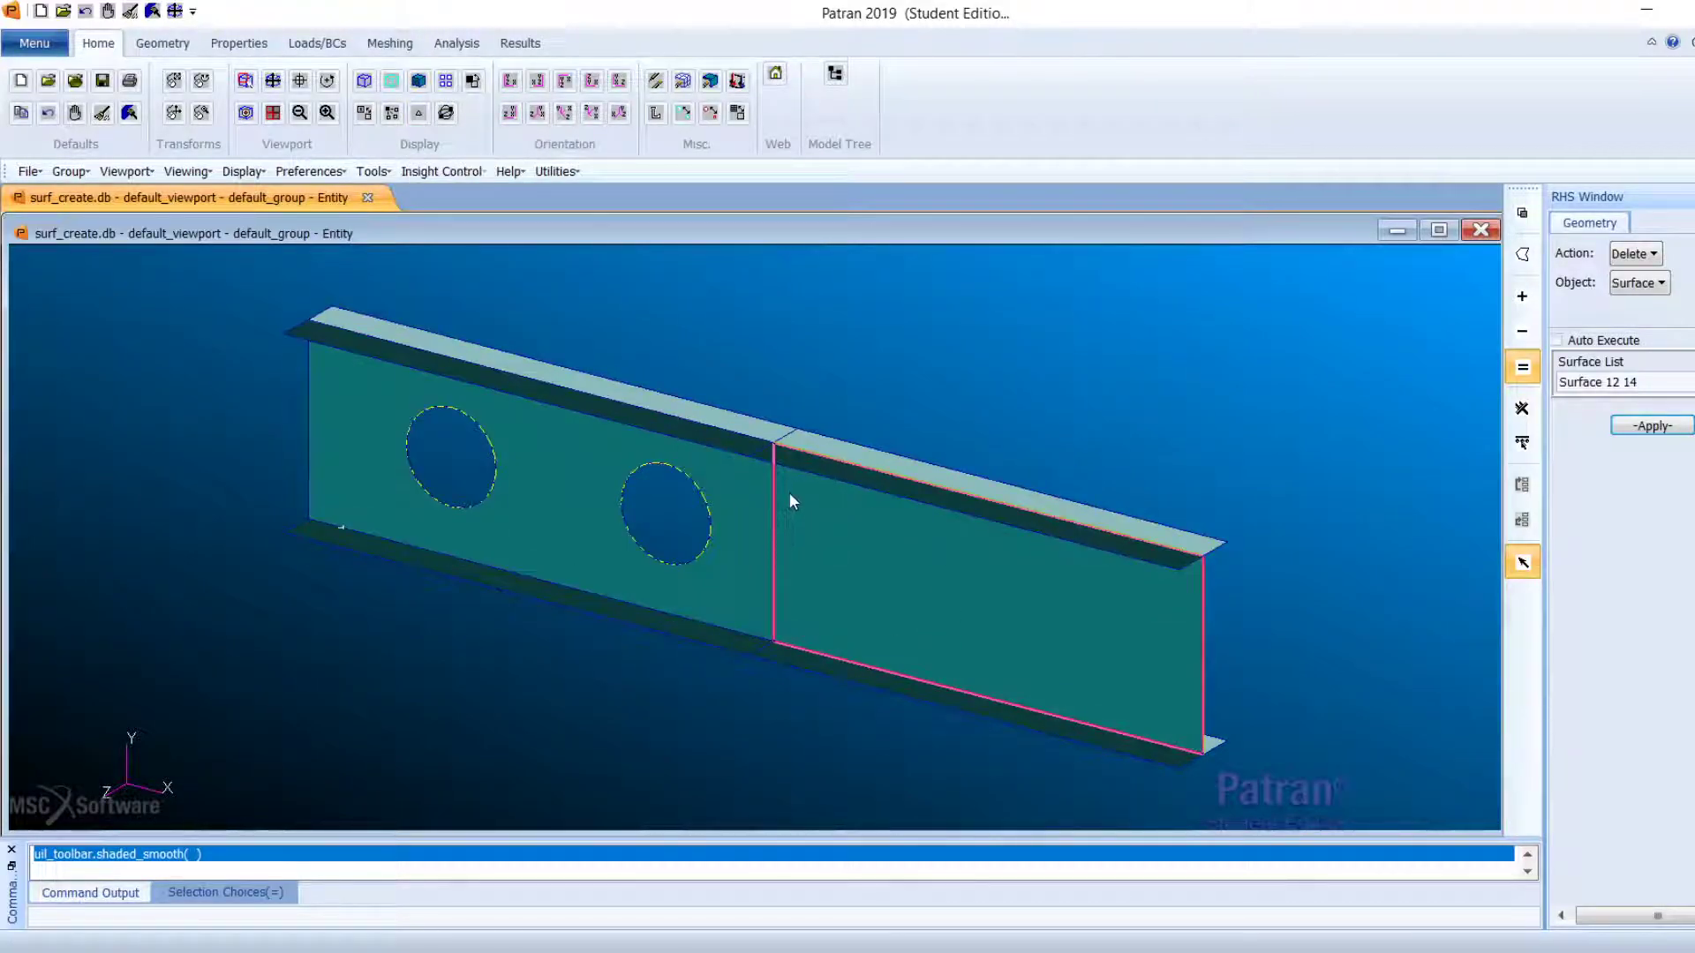
{"action": "left_click", "coordinate": [363, 82]}
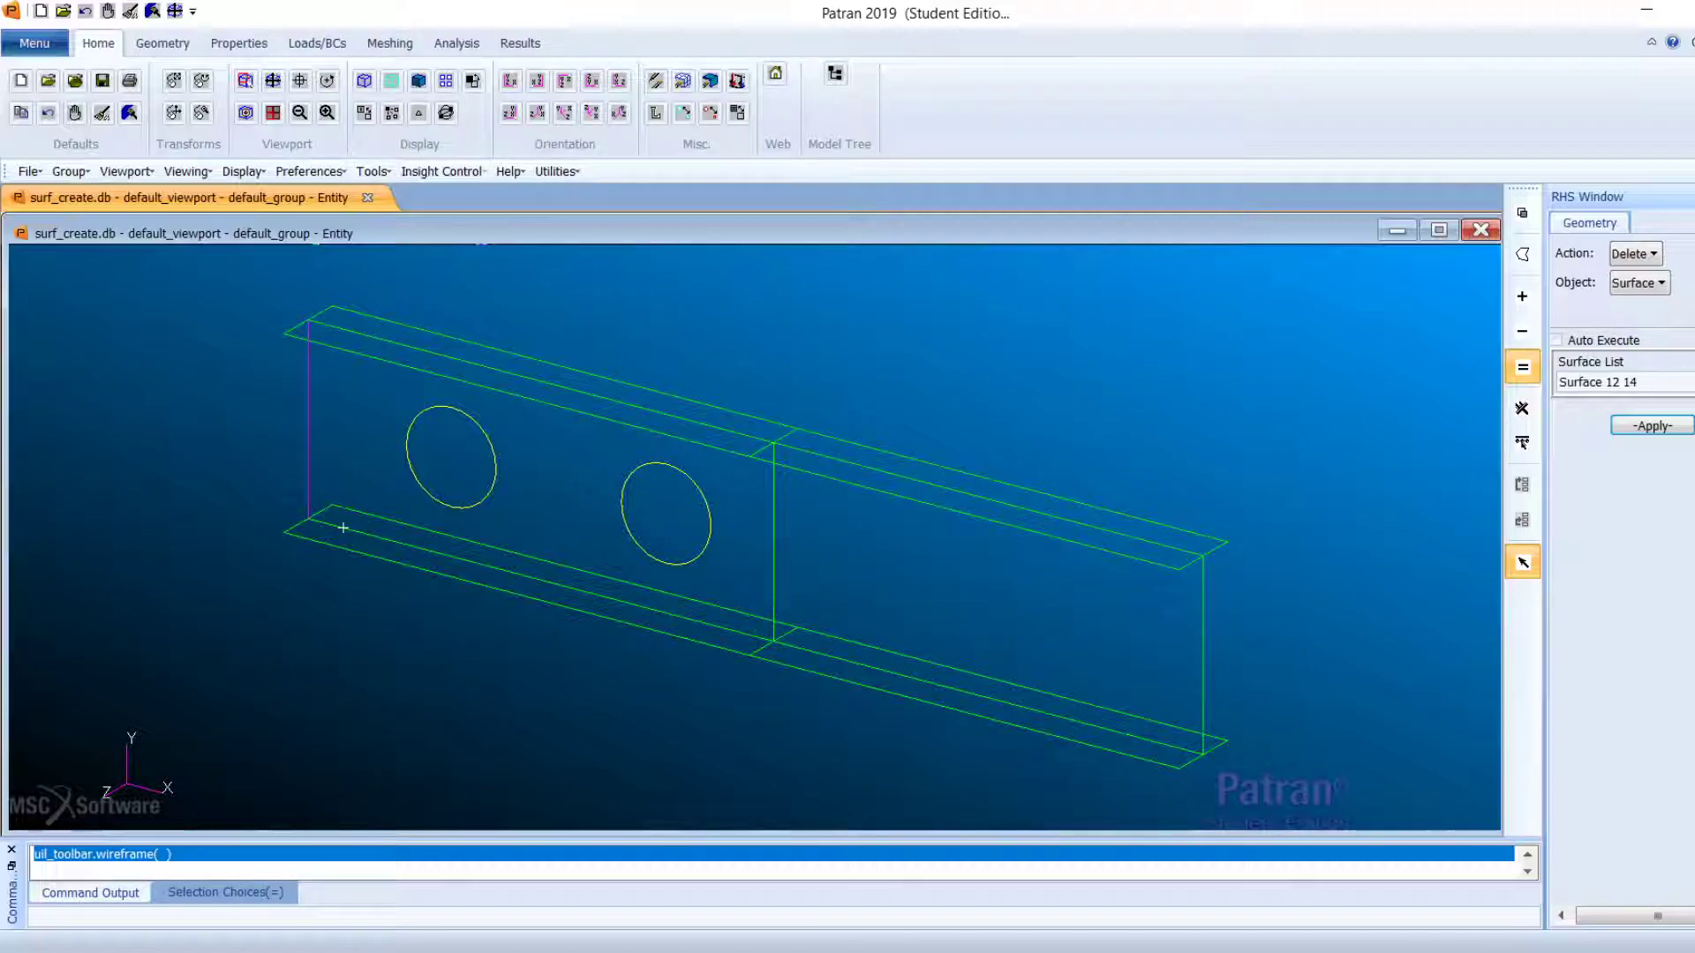
Step: Add holes of radius 2.5 to the second web surface (Surface 6), centred on the two web points (Point 22 21)
{"action": "left_click", "coordinate": [1634, 253]}
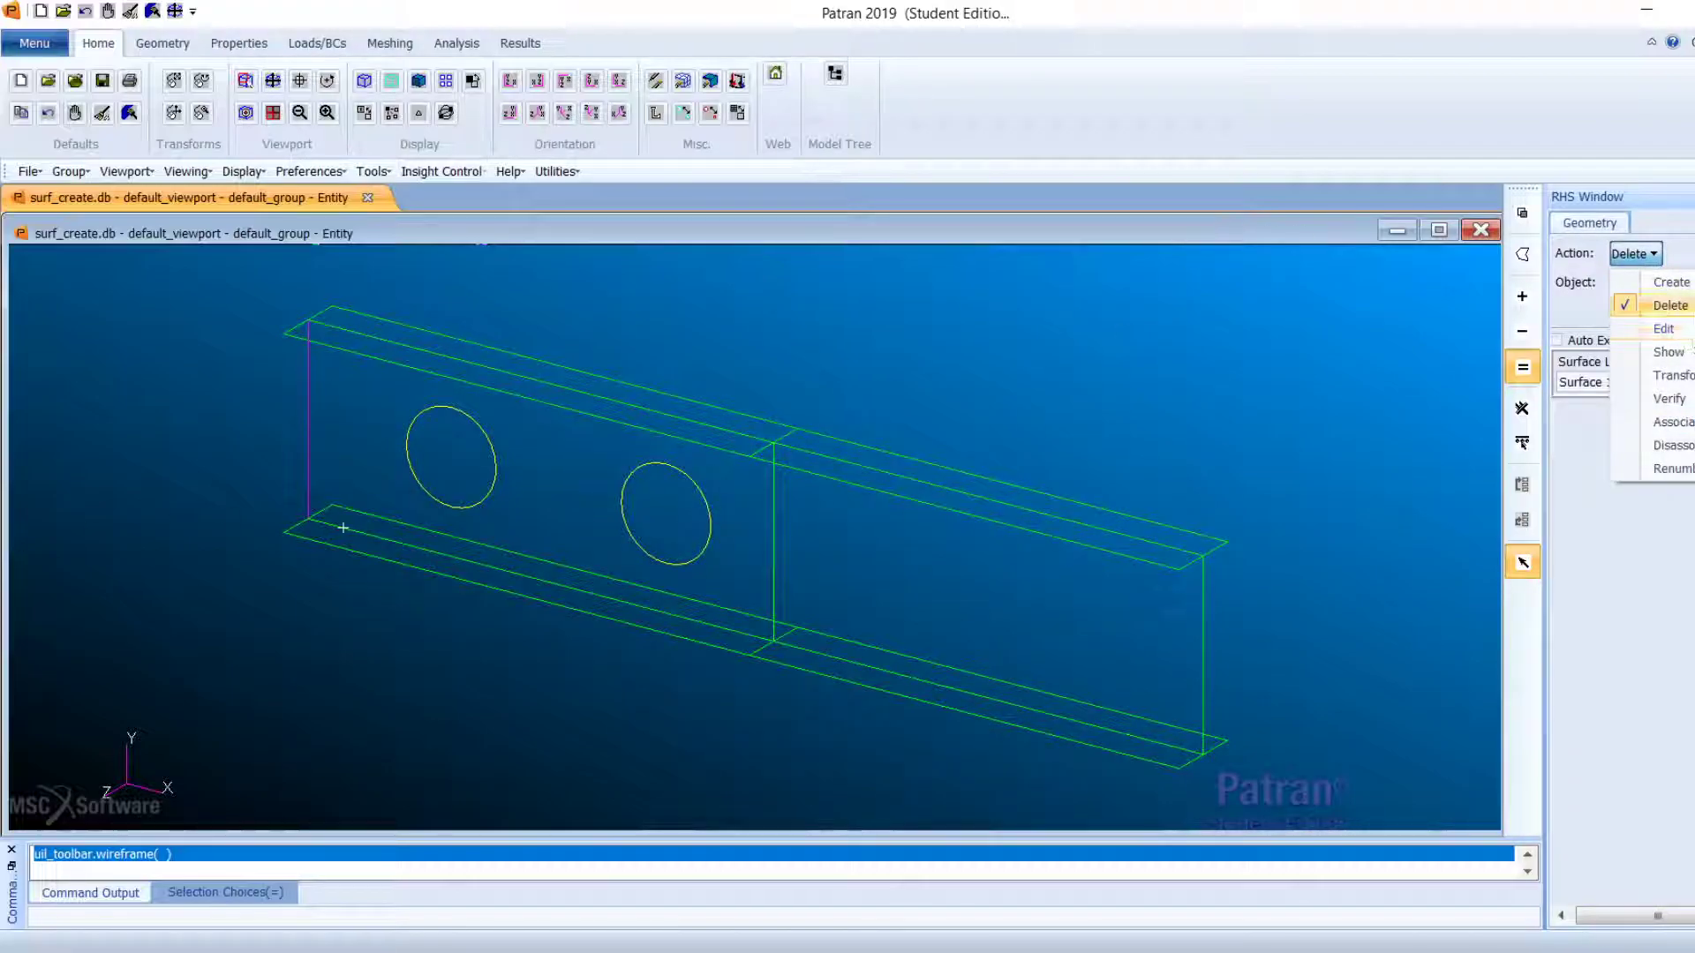
{"action": "left_click", "coordinate": [1667, 328]}
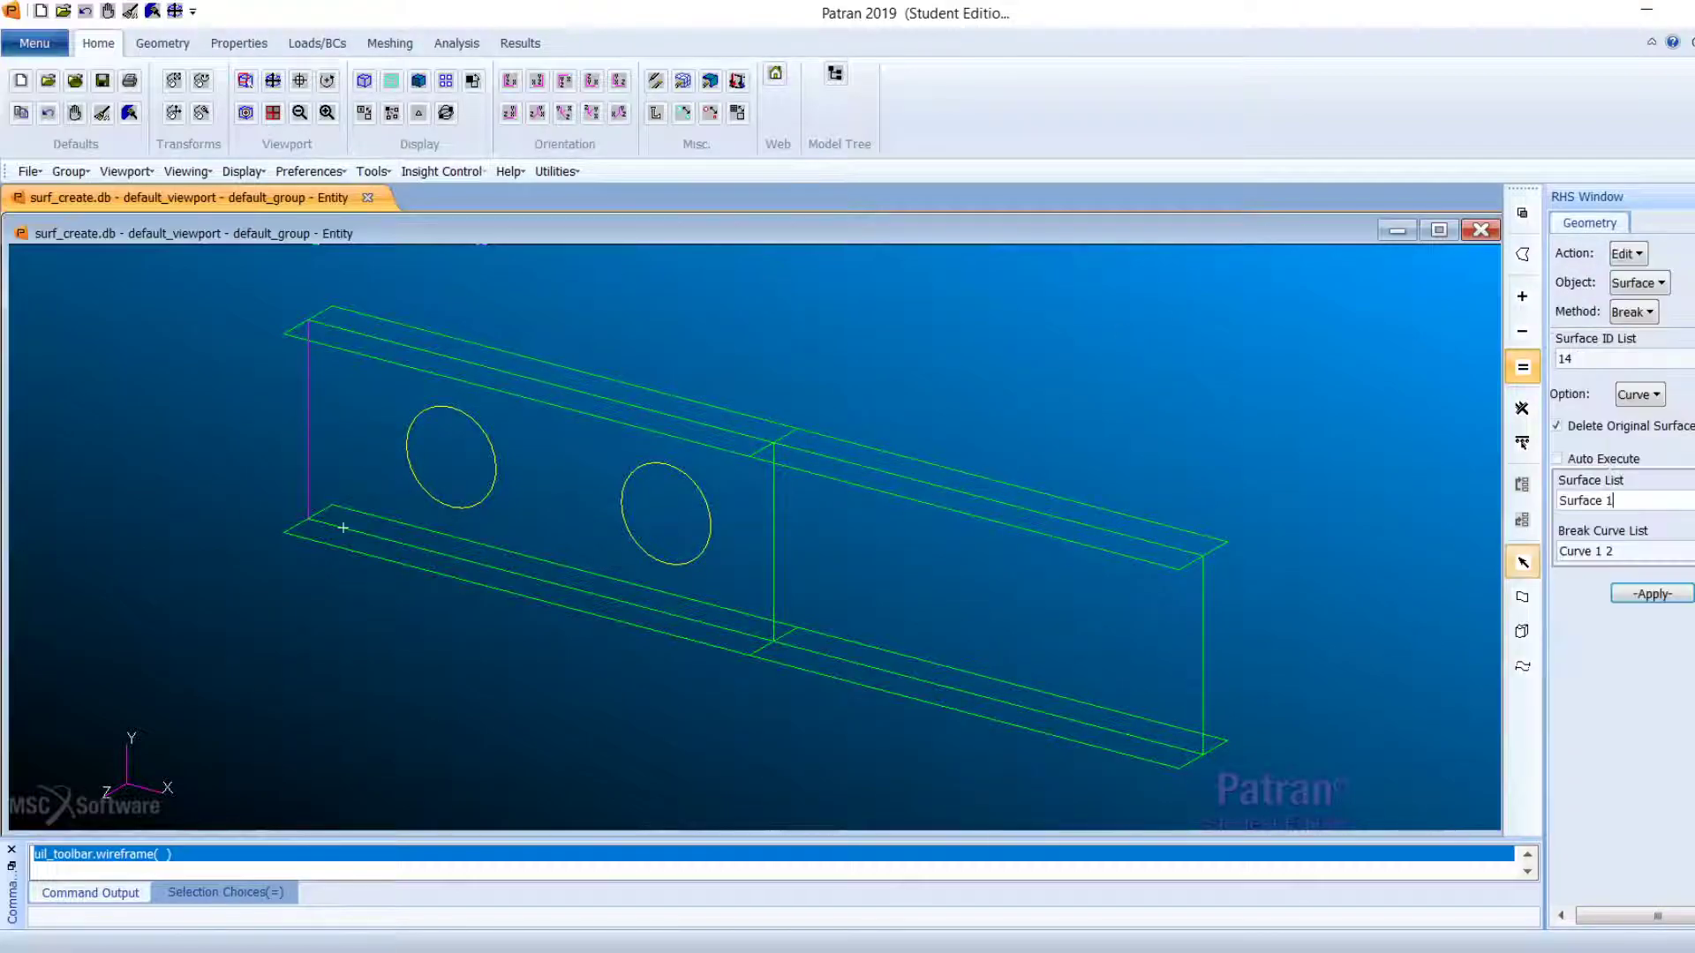
{"action": "left_click", "coordinate": [1633, 312]}
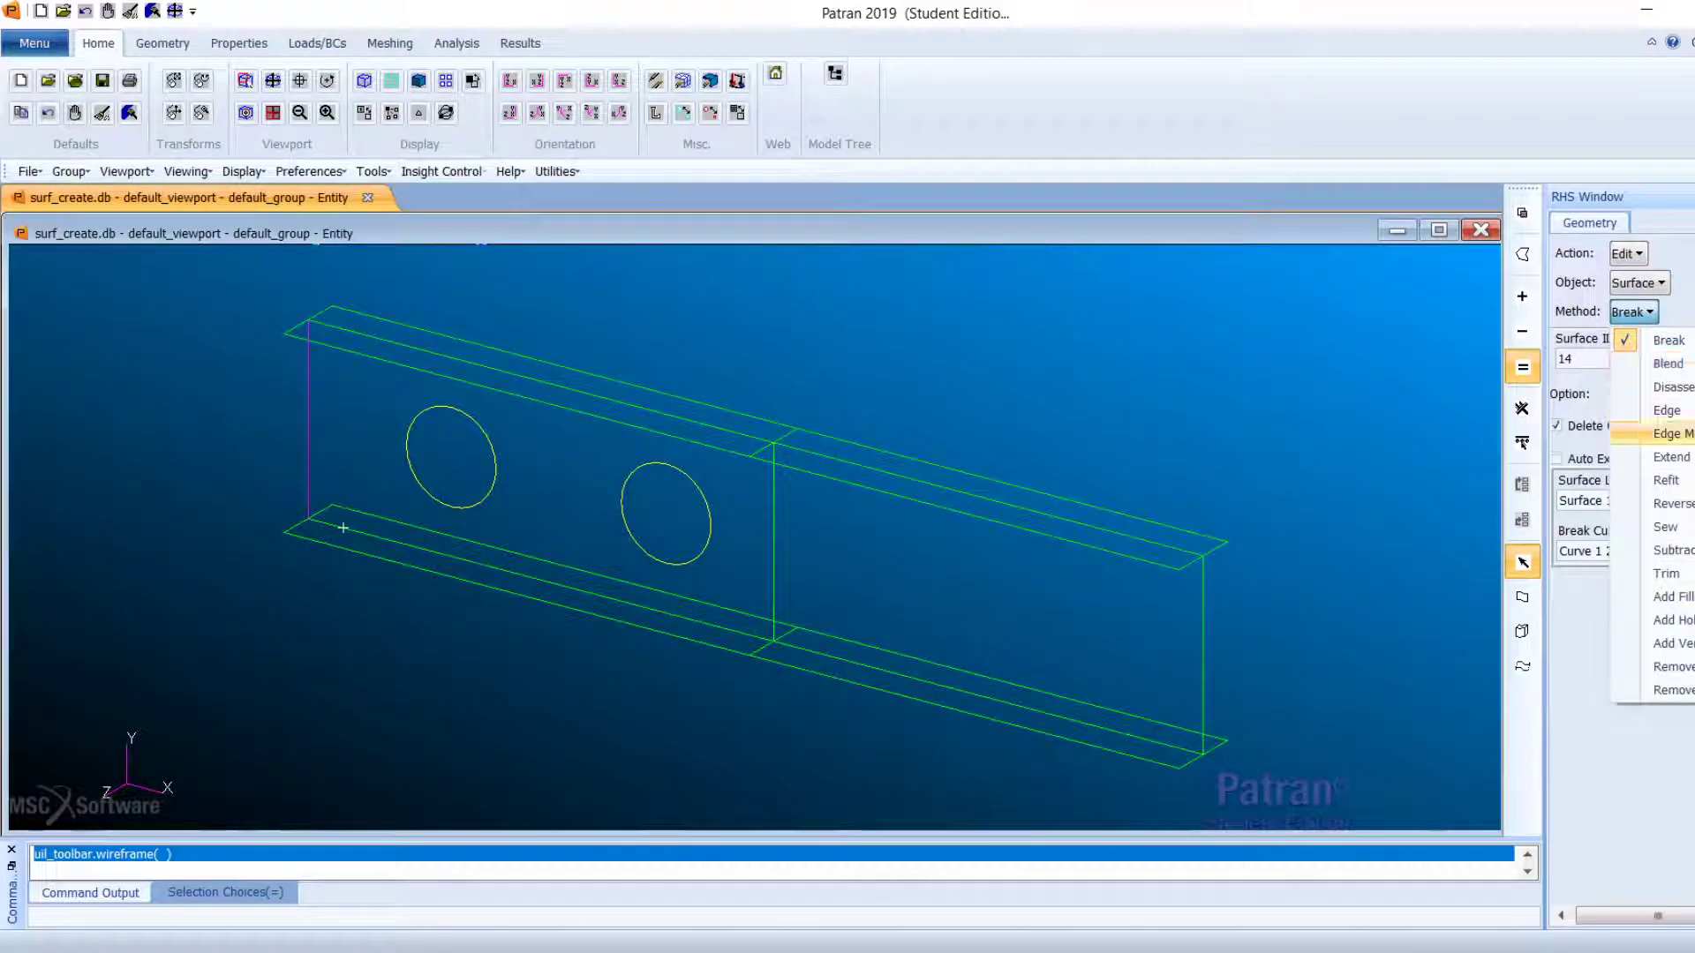
{"action": "left_click", "coordinate": [1668, 619]}
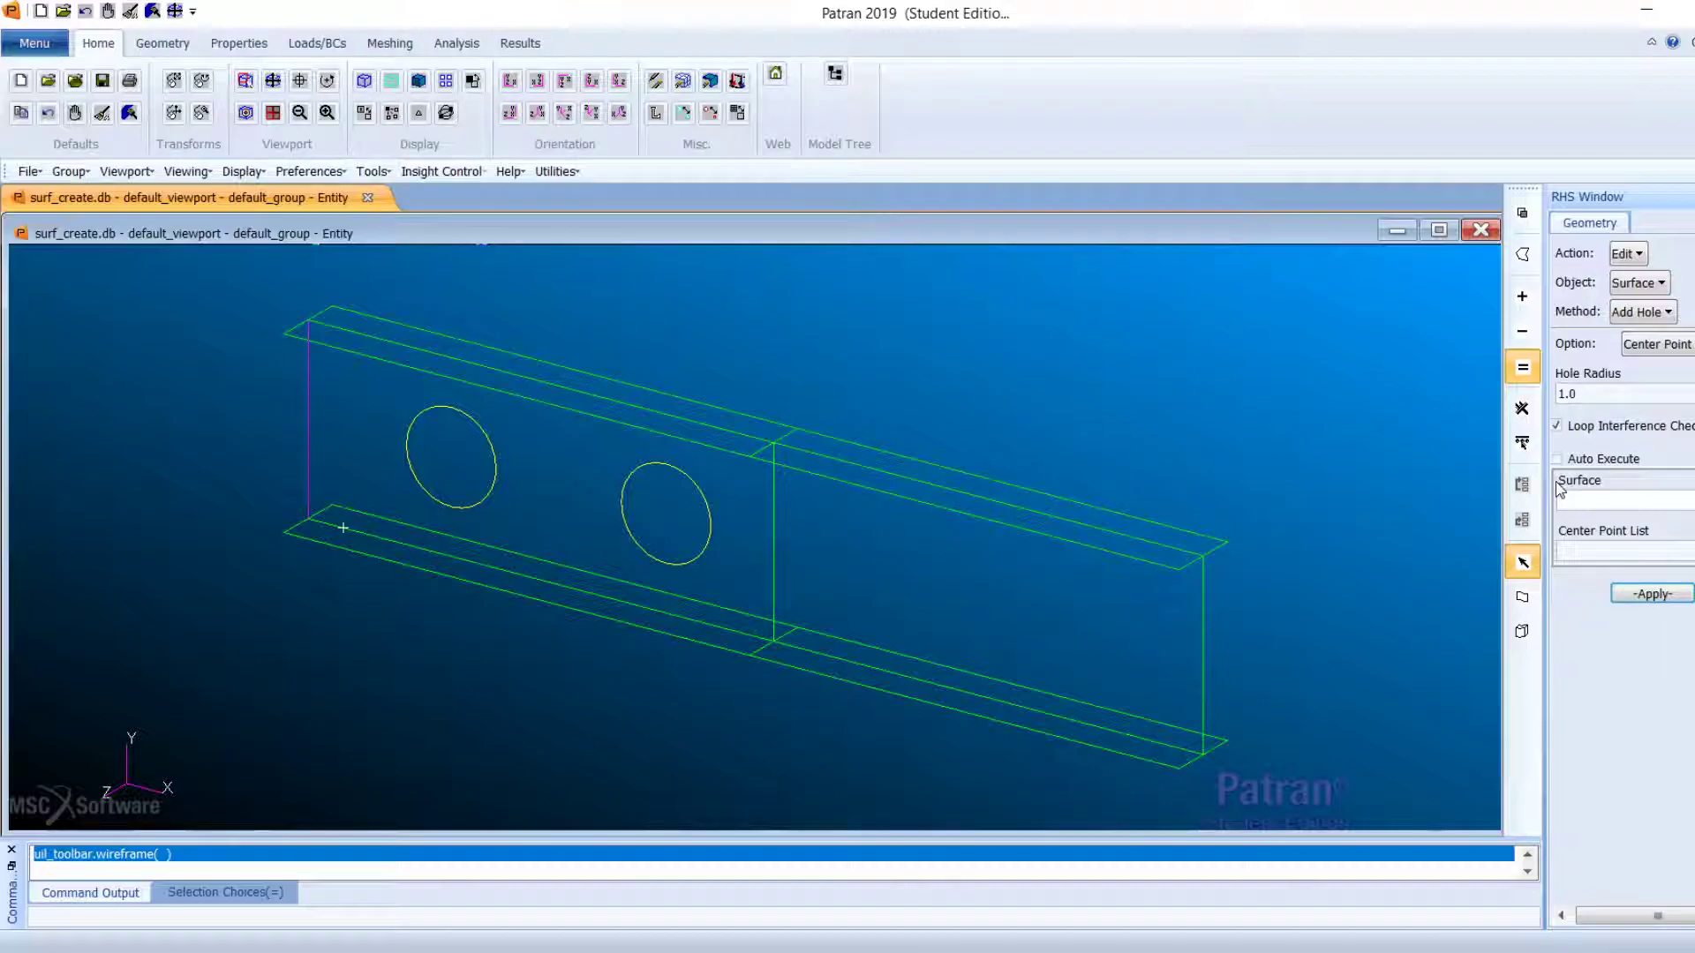
{"action": "left_click_drag", "start_coordinate": [1624, 394], "coordinate": [1549, 395]}
{"action": "left_click", "coordinate": [1521, 409]}
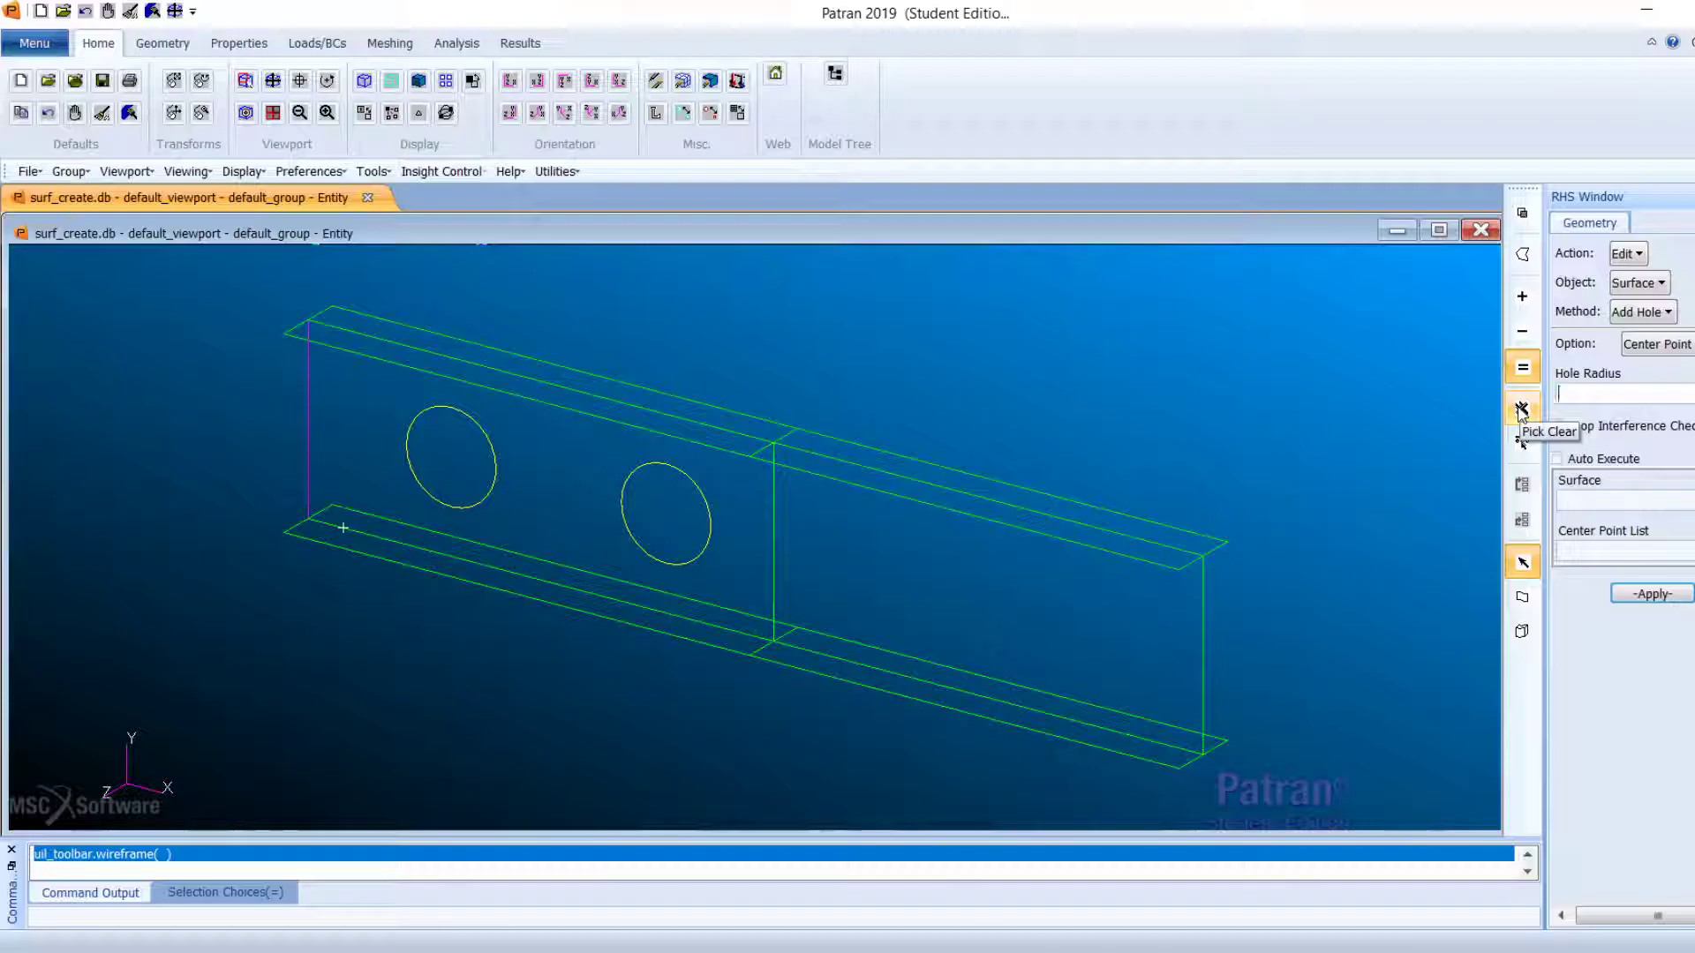
{"action": "type", "text": "2.5"}
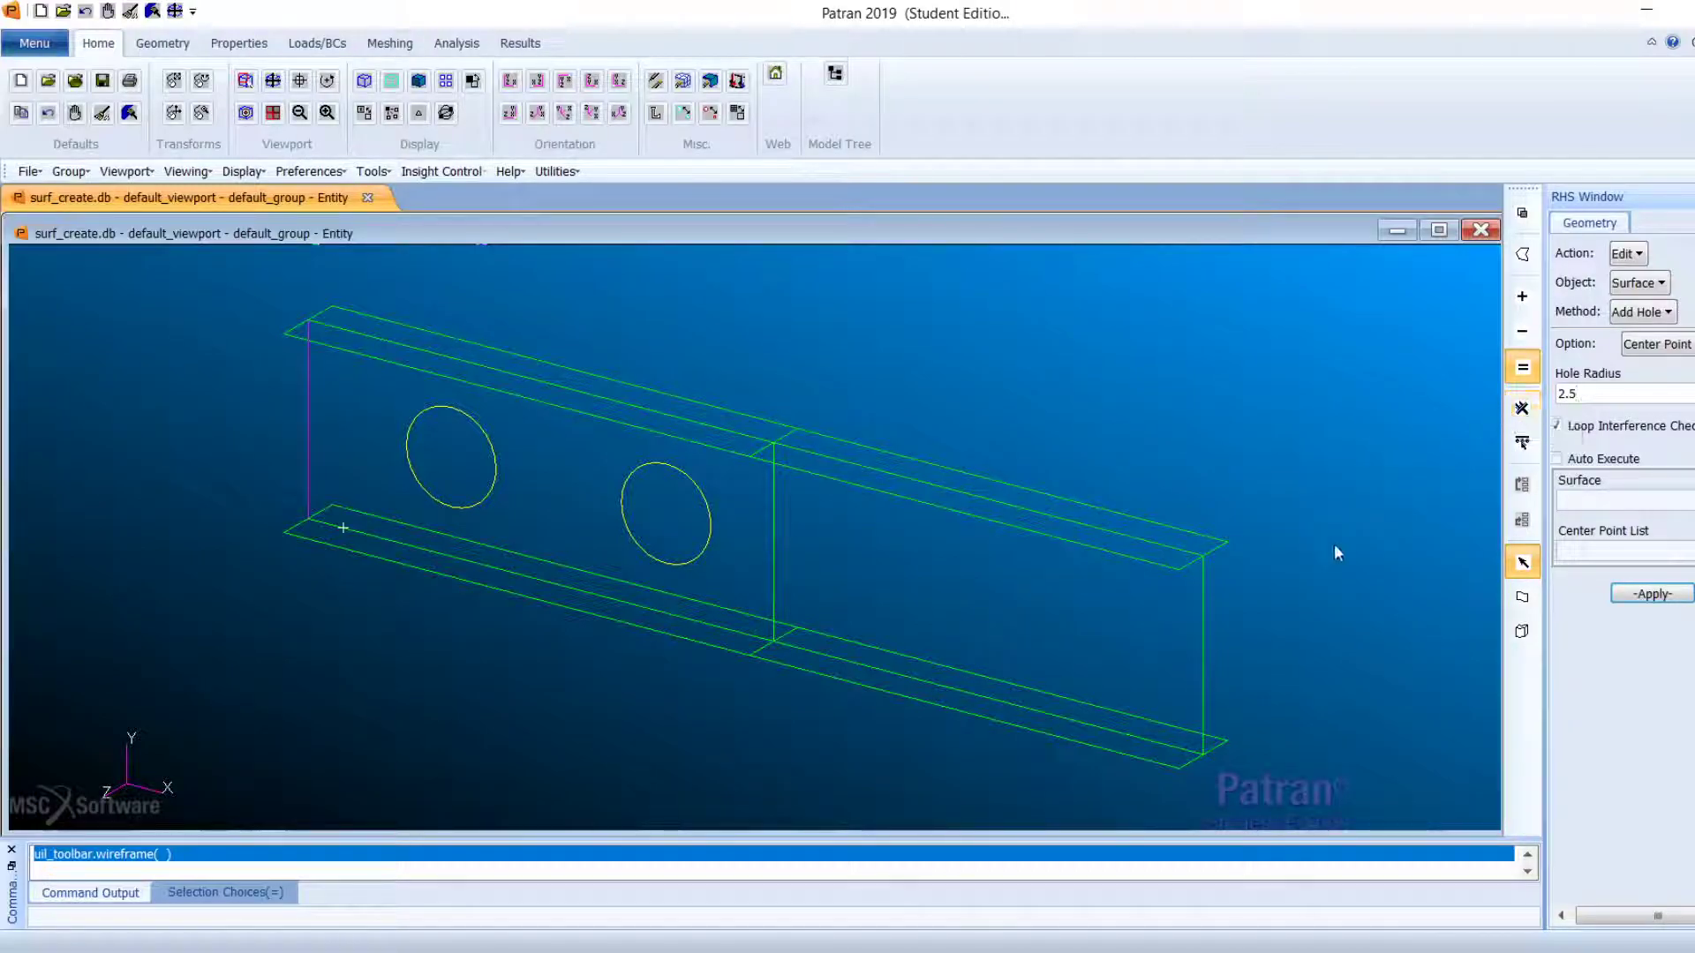
{"action": "left_click", "coordinate": [1161, 657]}
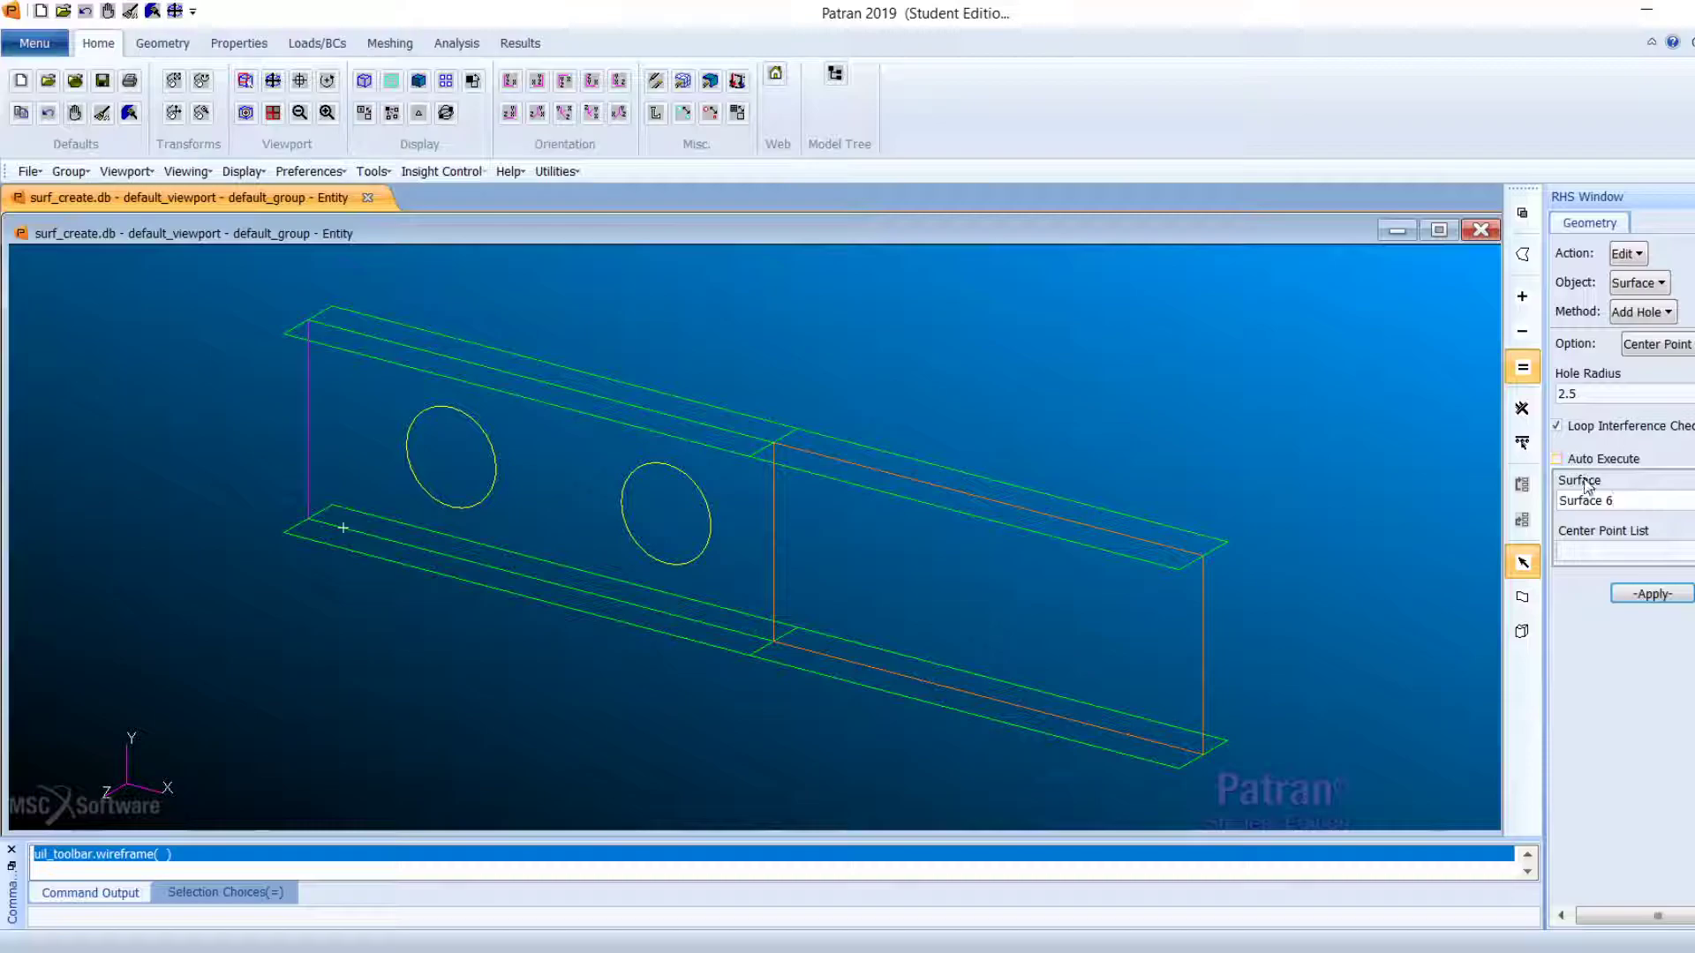
{"action": "left_click", "coordinate": [1676, 549]}
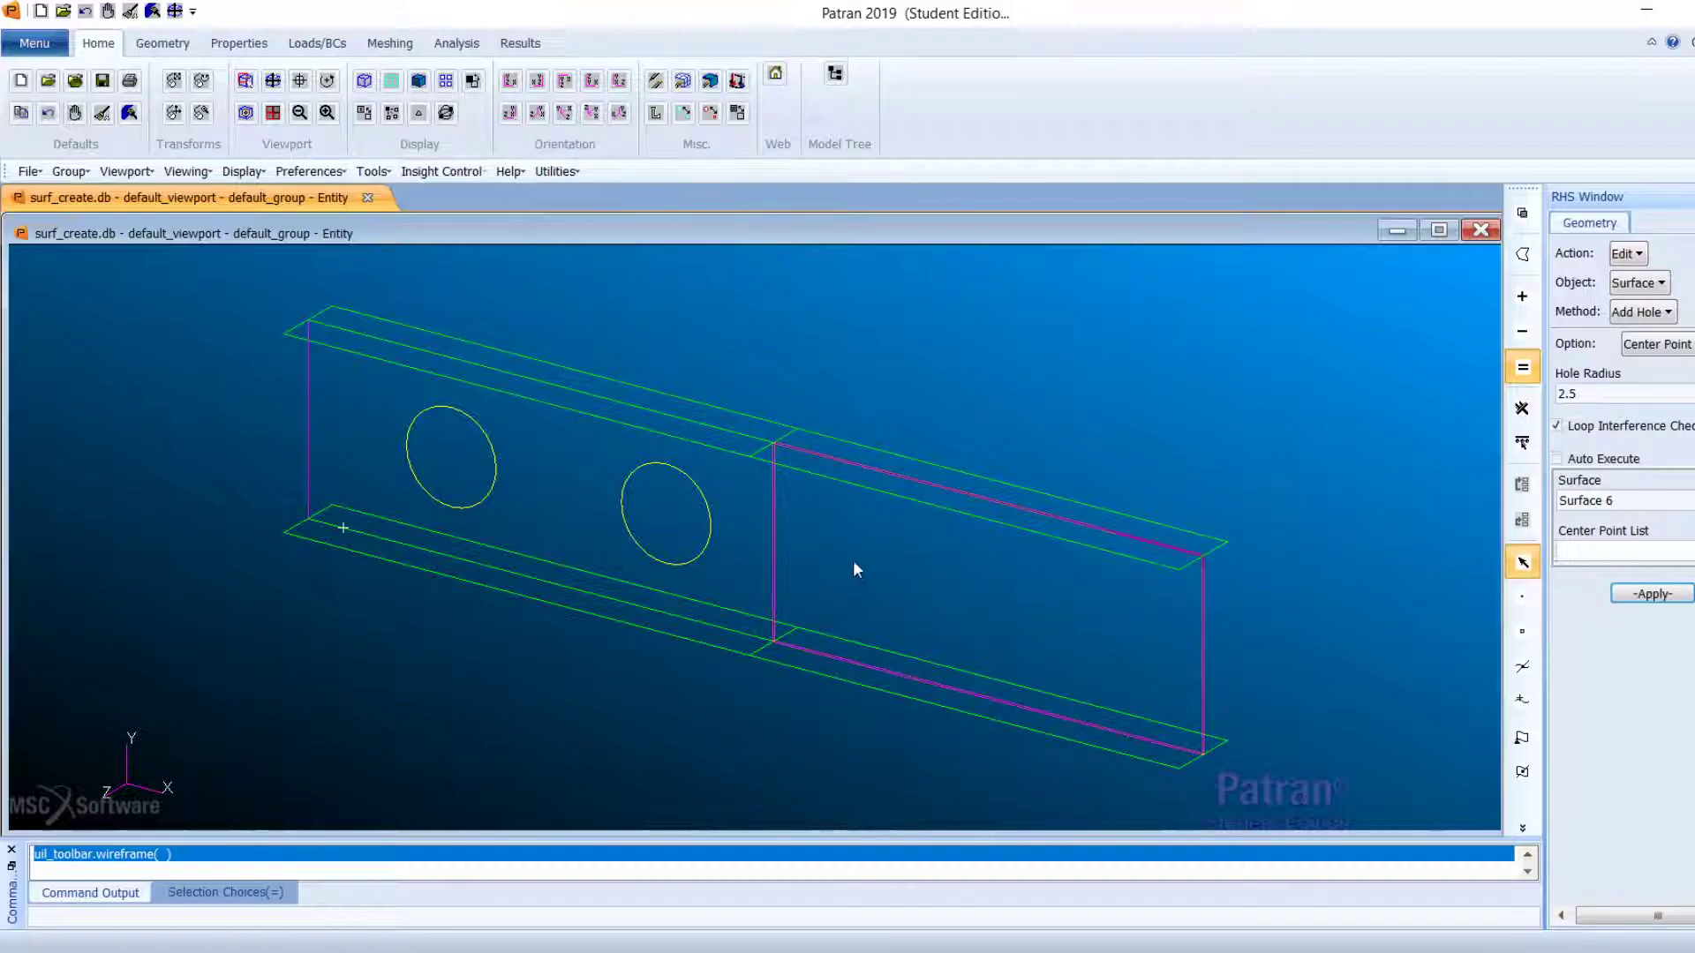
{"action": "left_click", "coordinate": [879, 571]}
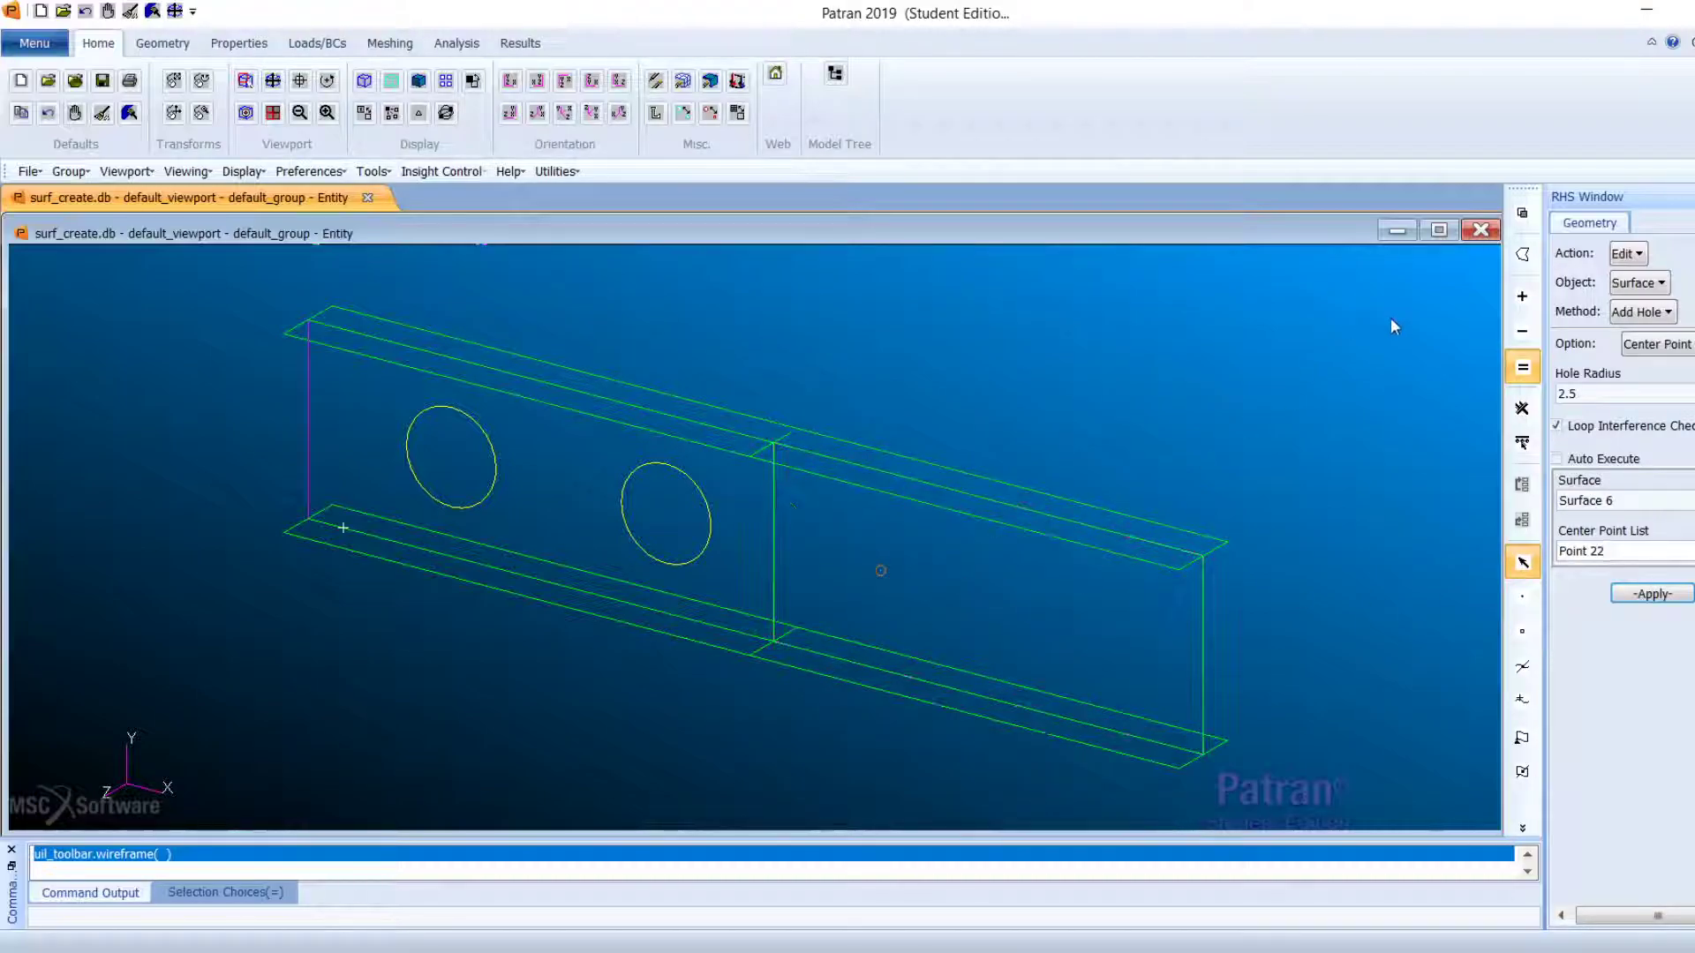
{"action": "left_click", "coordinate": [1098, 625]}
{"action": "left_click", "coordinate": [1687, 597]}
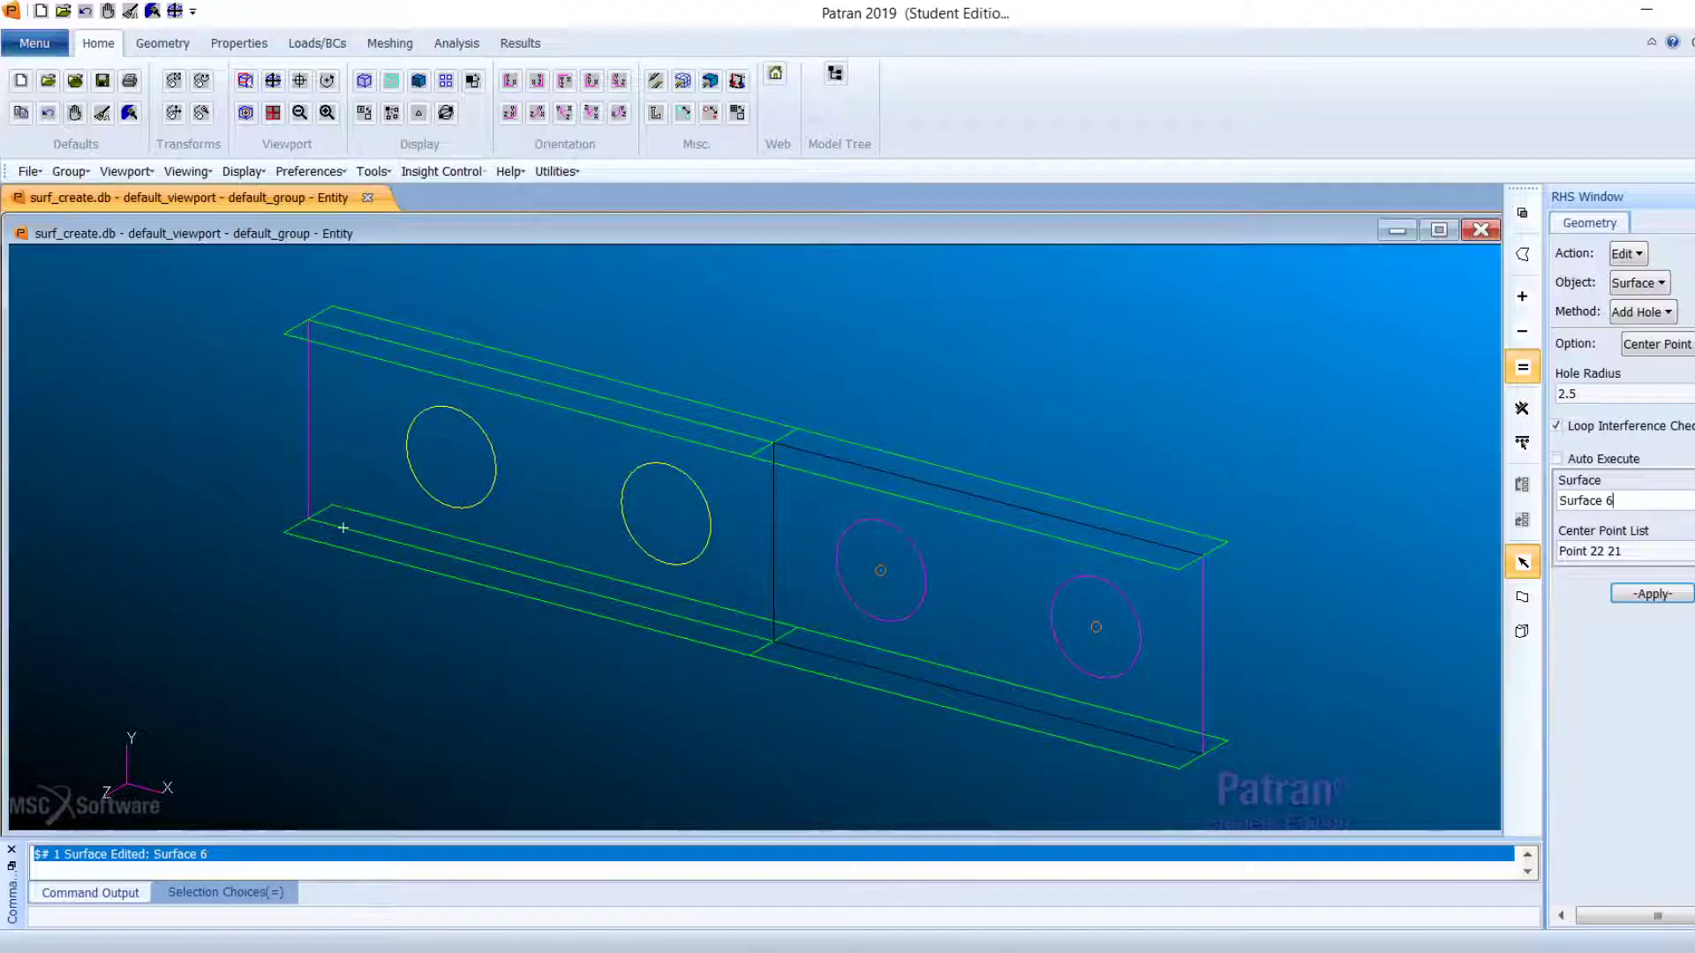
Step: Translate copies of the second beam segment's surfaces (Surface 6:10) by <24 0 0> with a repeat count of 2
{"action": "left_click", "coordinate": [1627, 254]}
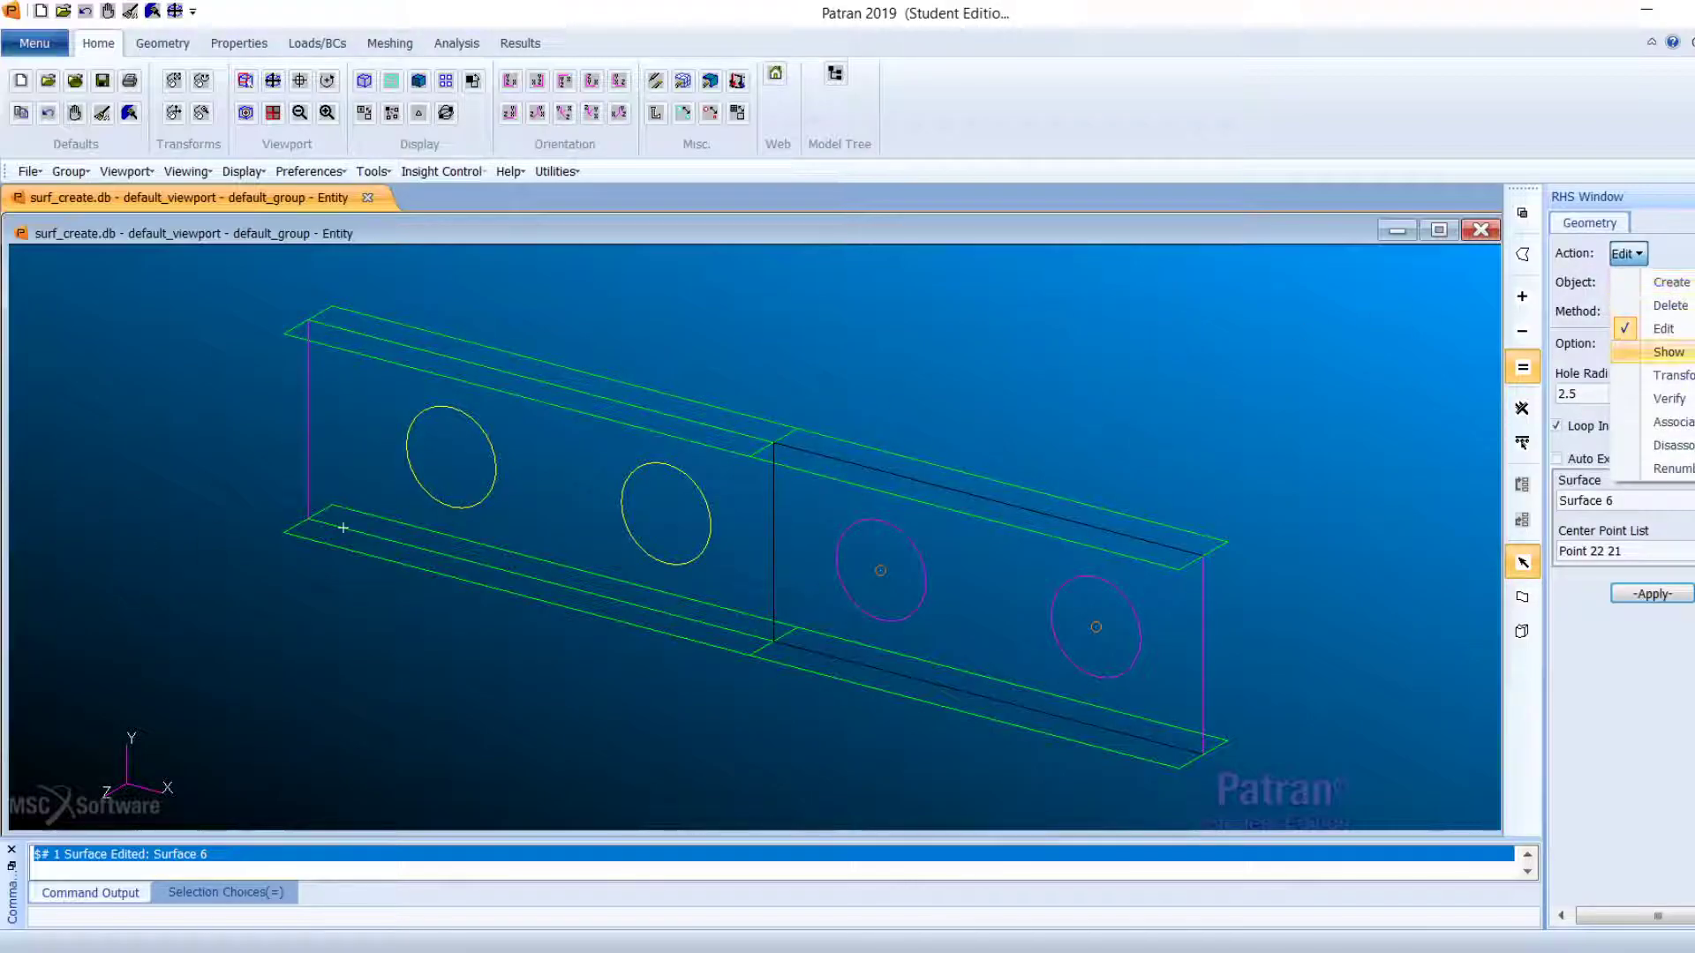
{"action": "left_click", "coordinate": [1671, 376]}
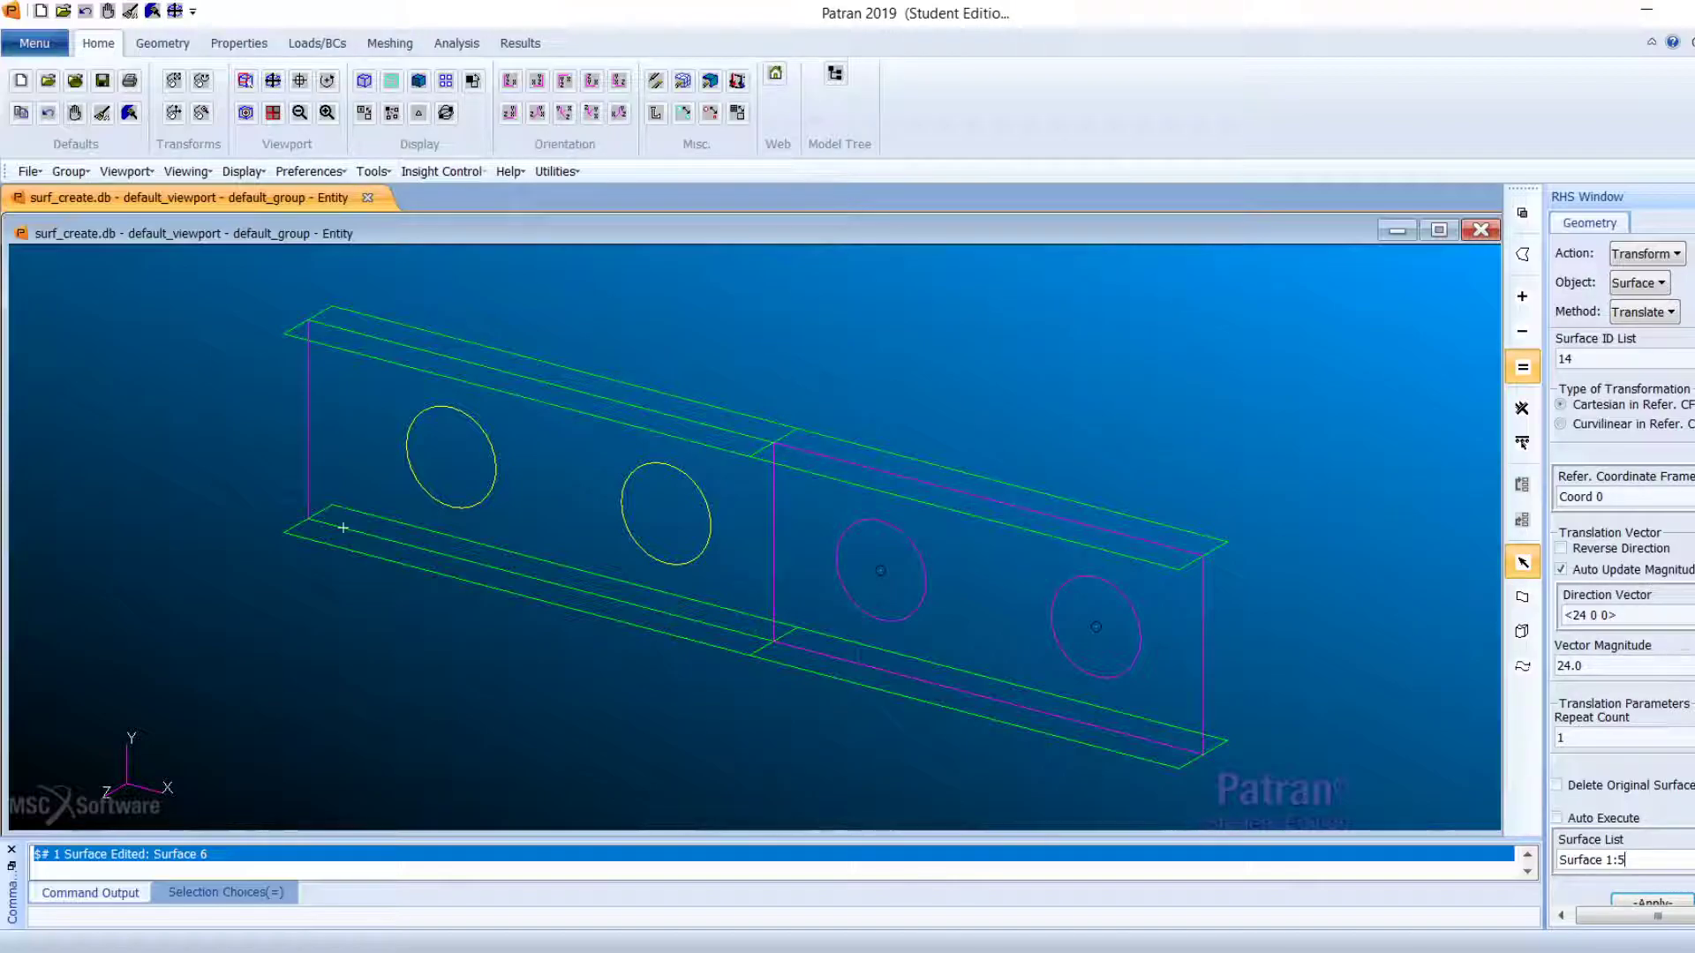
{"action": "scroll", "coordinate": [1675, 653], "scroll_direction": "down", "scroll_amount": 3}
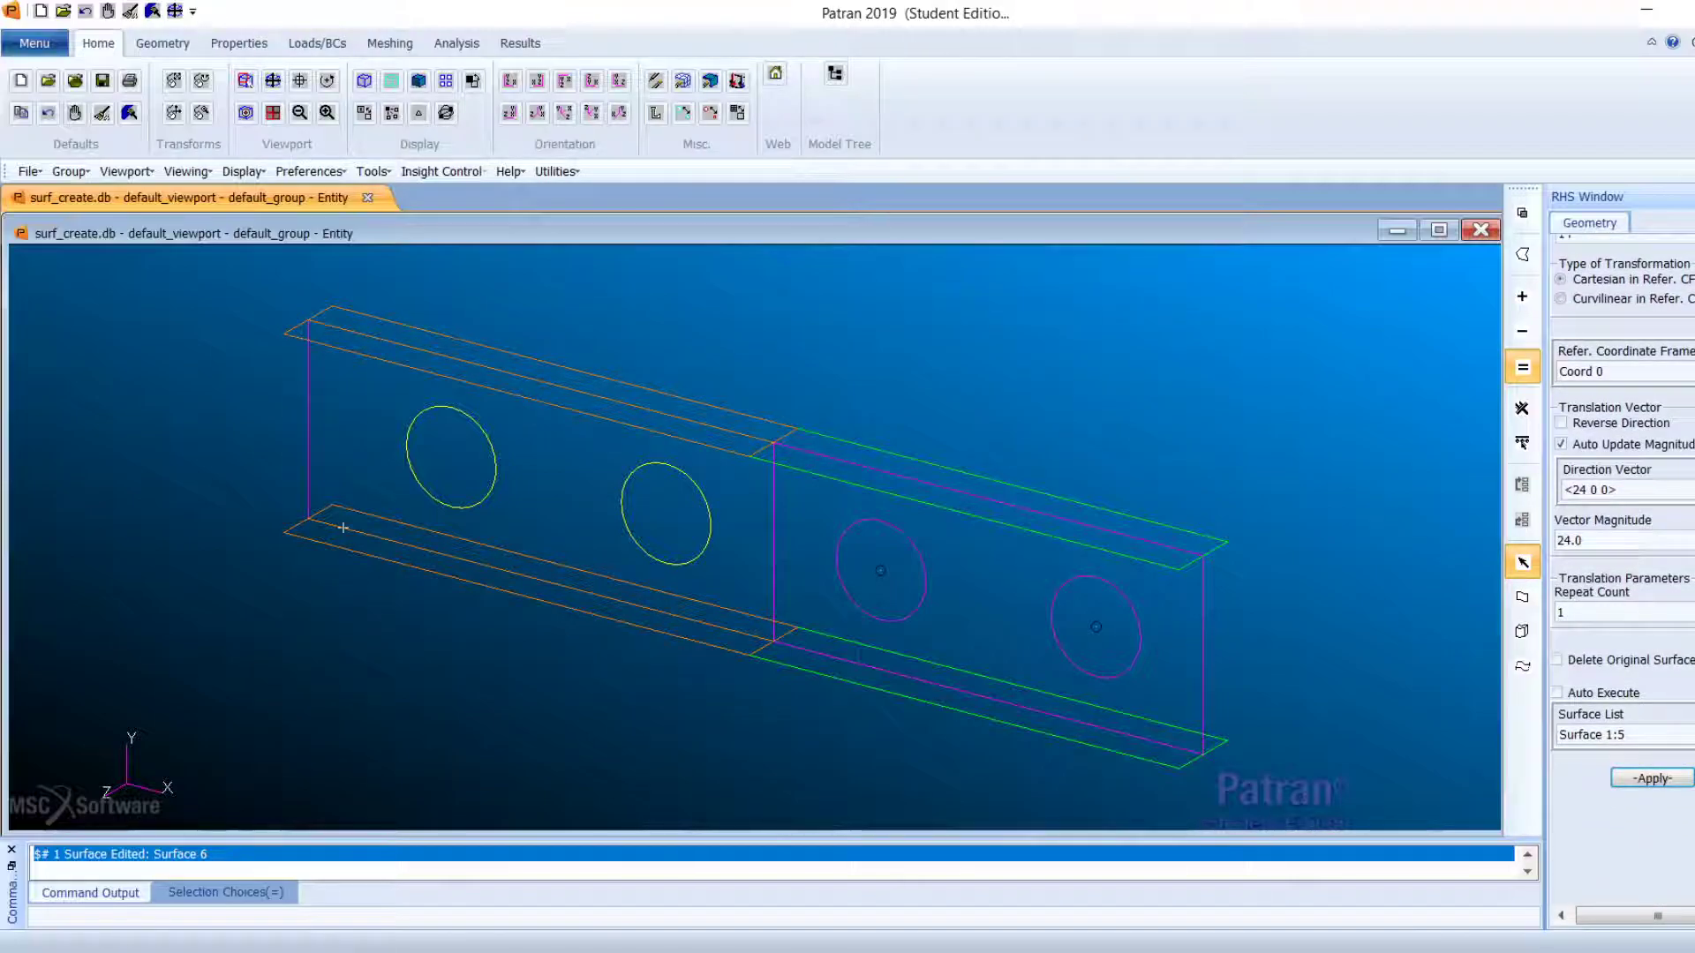
{"action": "double_click", "coordinate": [1643, 619]}
{"action": "key", "text": "BackSpace"}
{"action": "type", "text": "2"}
{"action": "left_click", "coordinate": [1655, 734]}
{"action": "key", "text": "BackSpace"}
{"action": "left_click_drag", "start_coordinate": [937, 364], "coordinate": [1273, 787]}
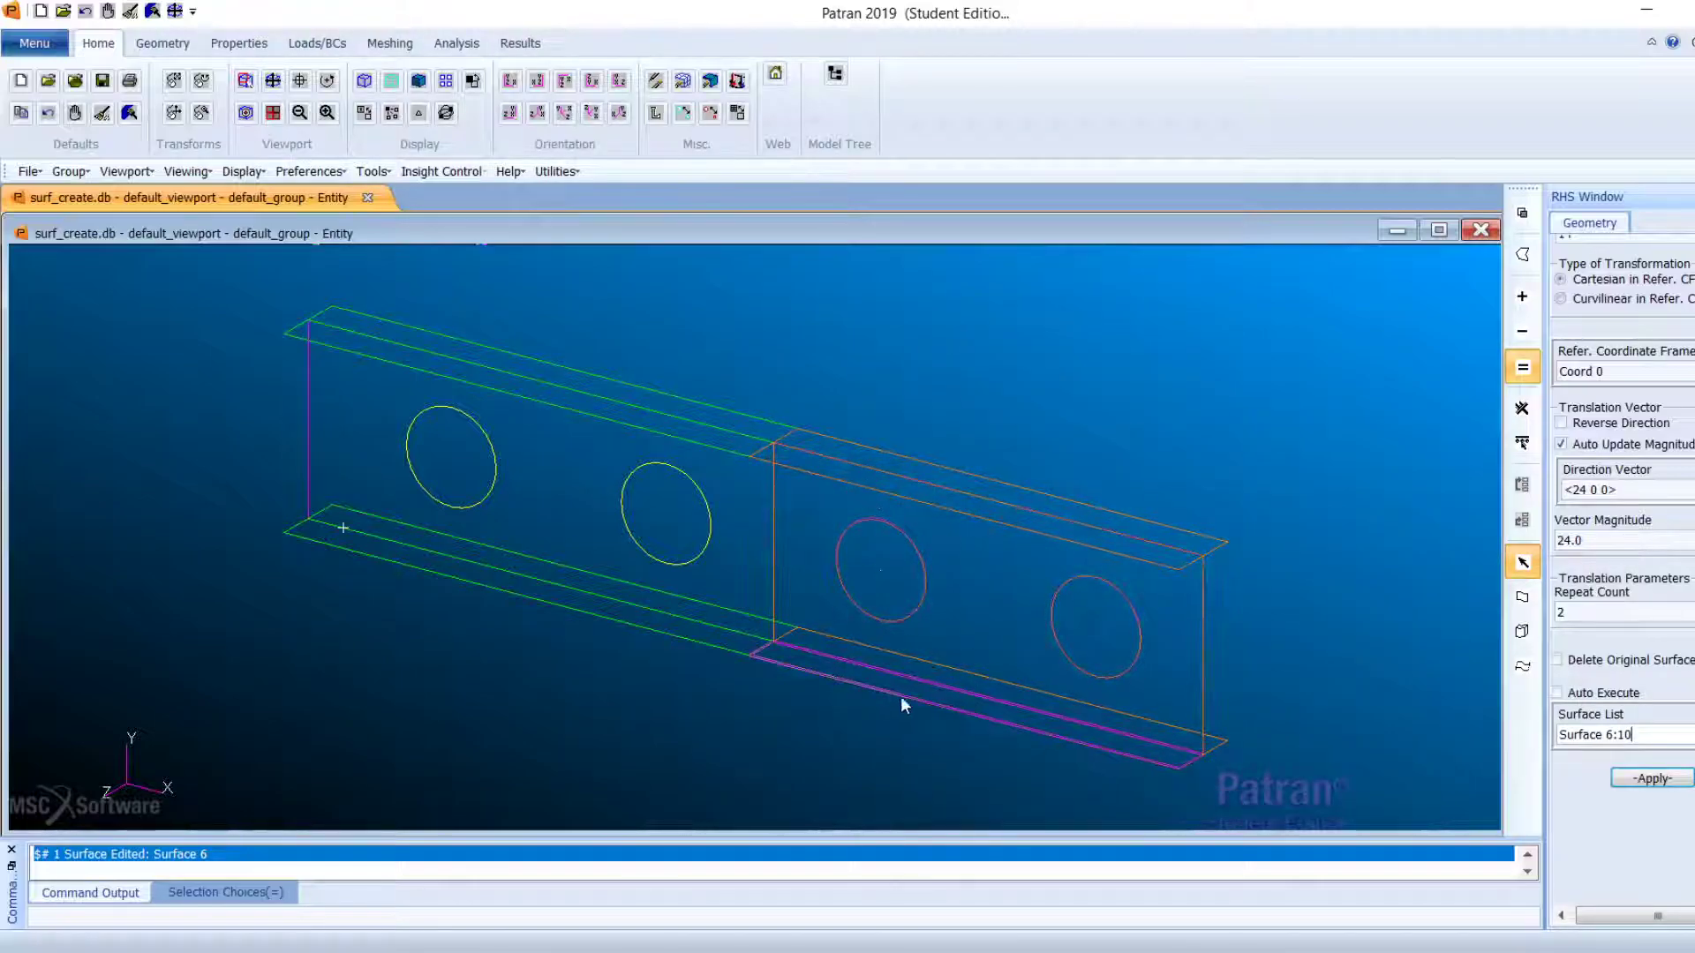
{"action": "left_click", "coordinate": [1637, 784]}
{"action": "left_click", "coordinate": [1671, 784]}
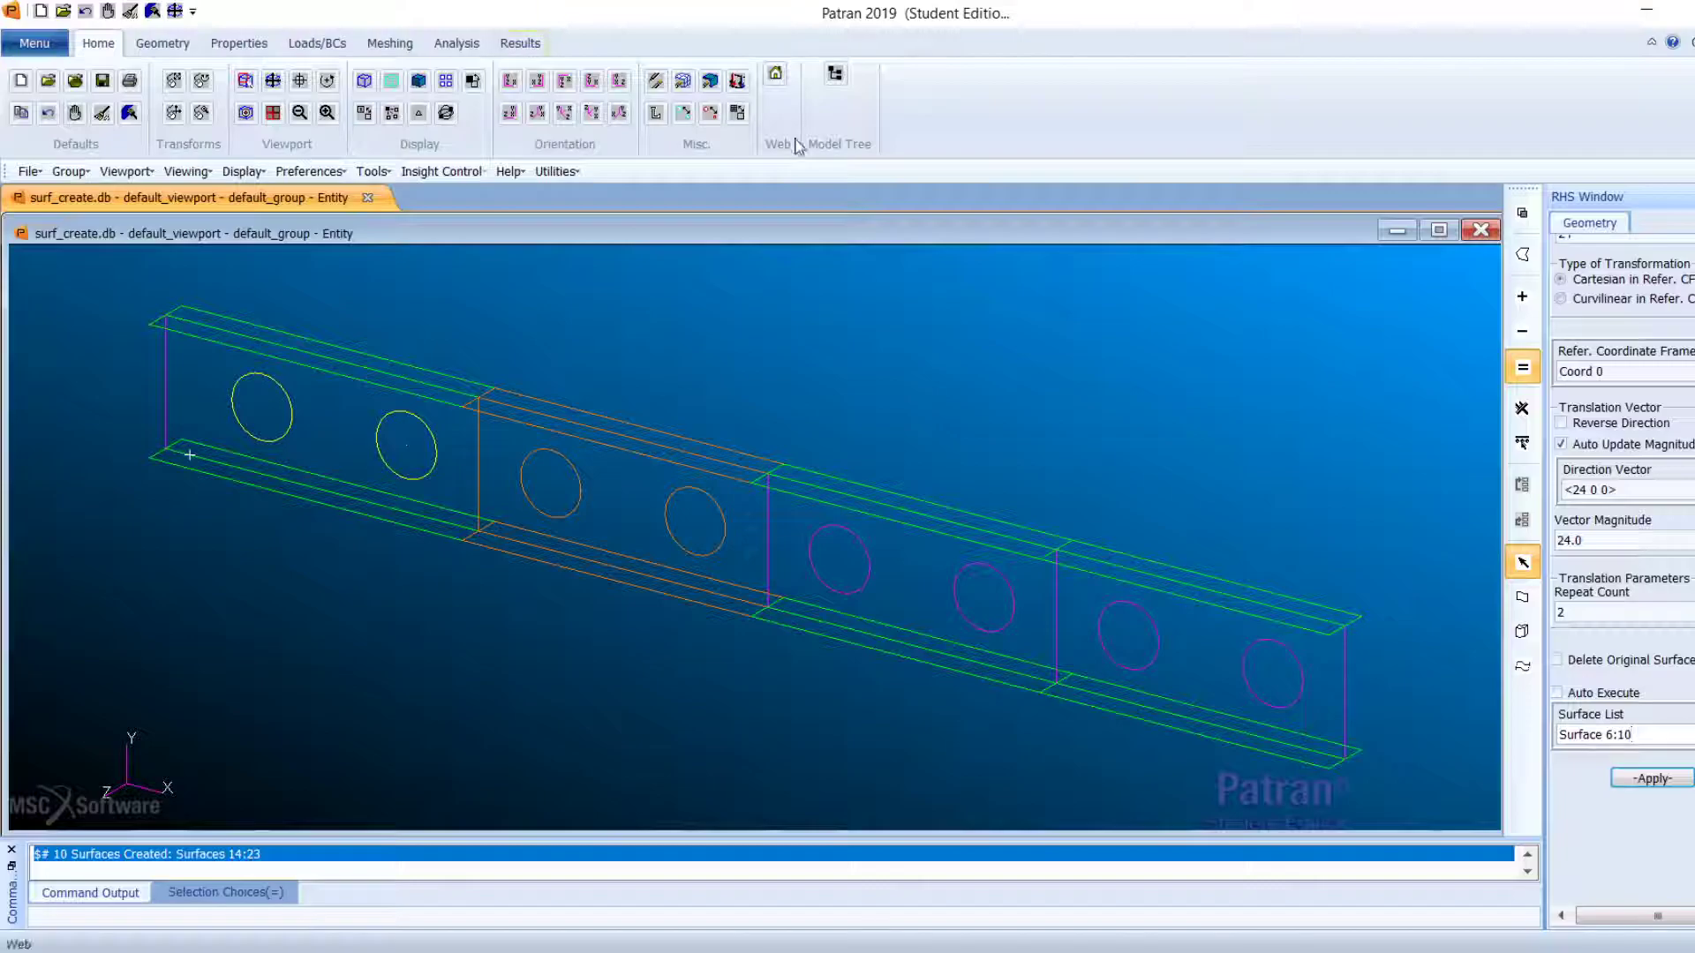
Step: Set the geometry display point size to 4
{"action": "left_click", "coordinate": [242, 171]}
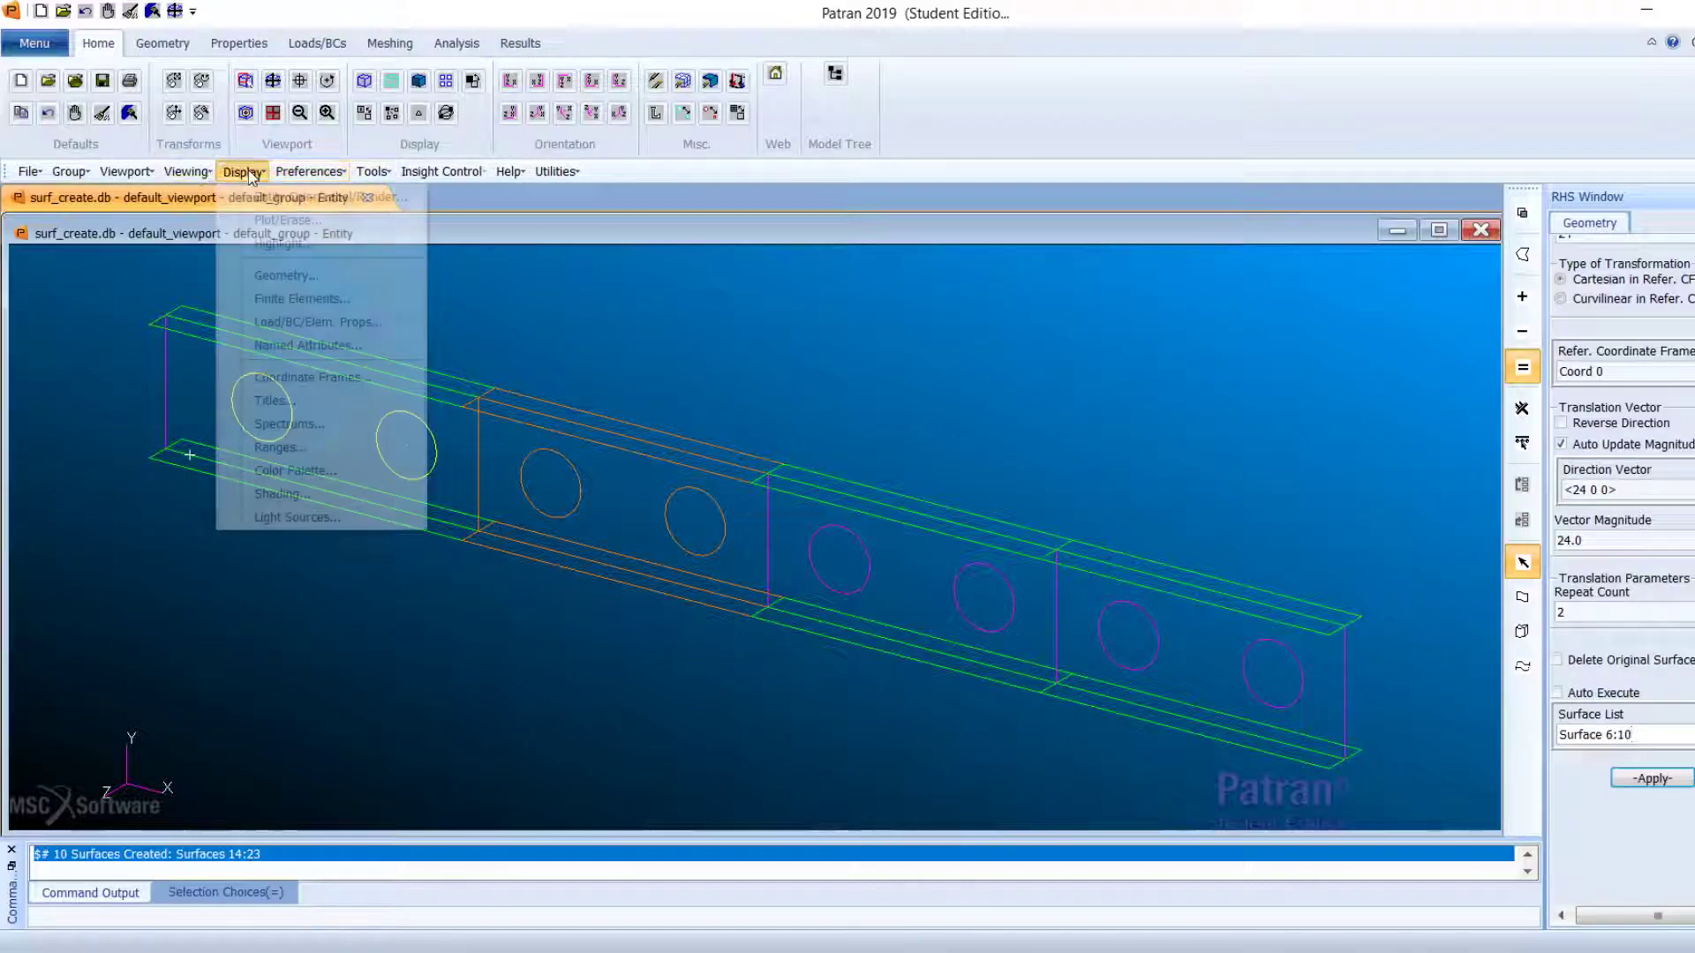
{"action": "left_click", "coordinate": [346, 274]}
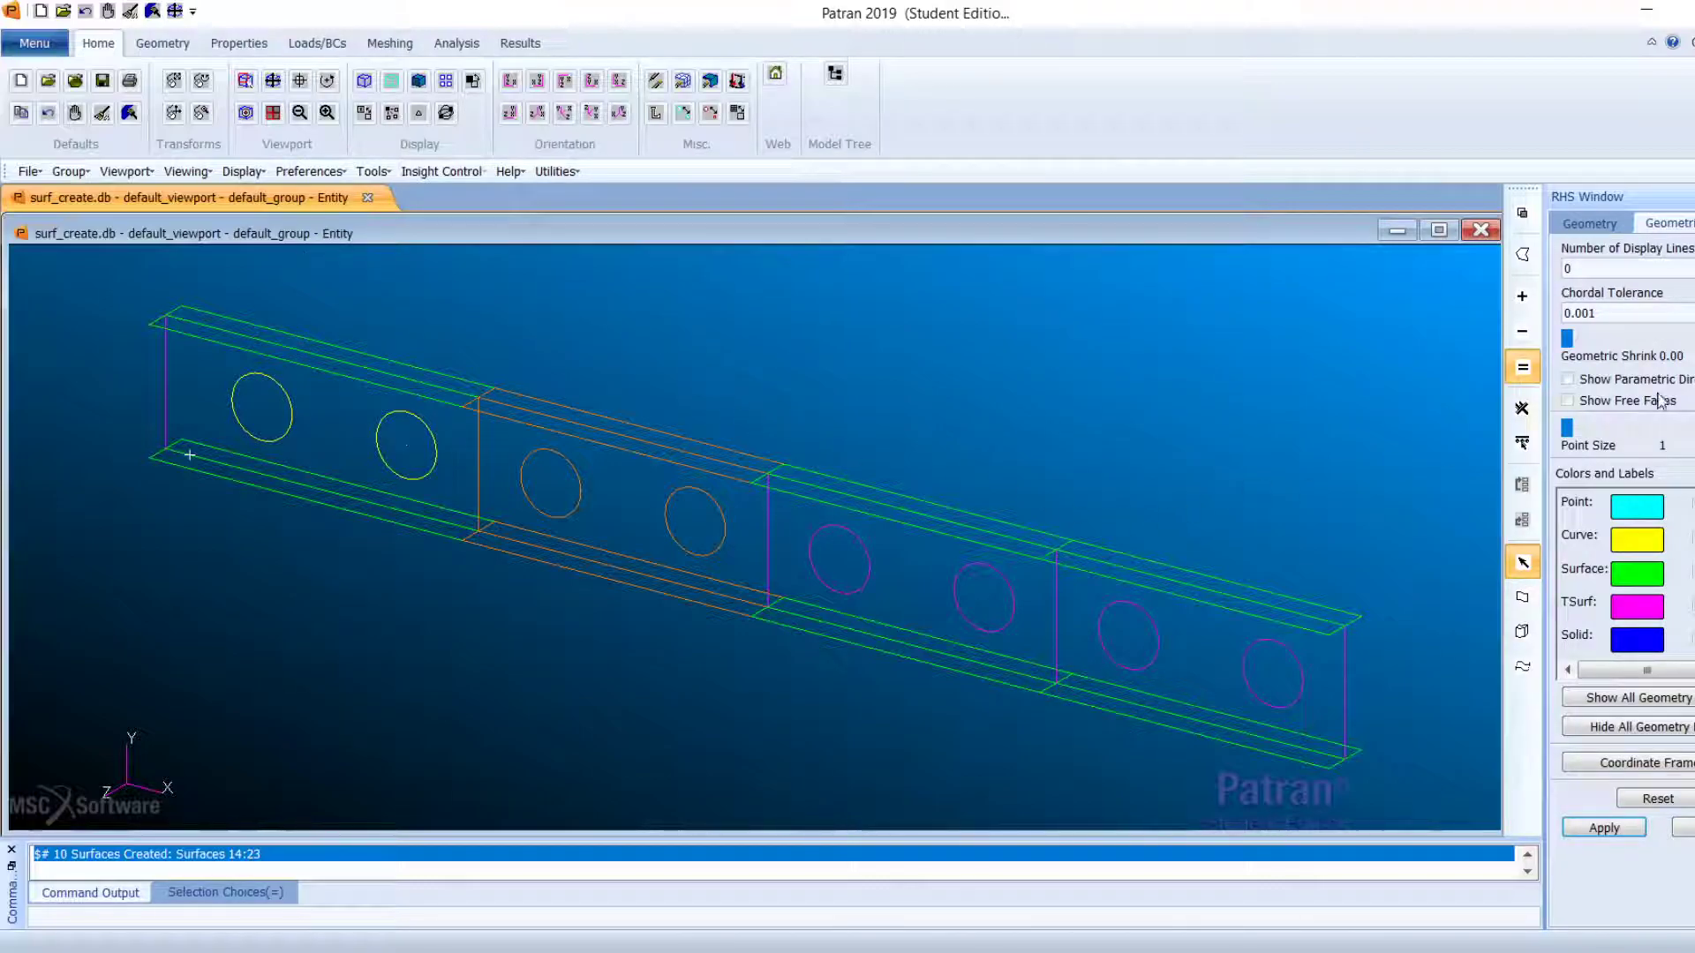
{"action": "left_click_drag", "start_coordinate": [1567, 429], "coordinate": [1585, 452]}
{"action": "left_click", "coordinate": [1604, 828]}
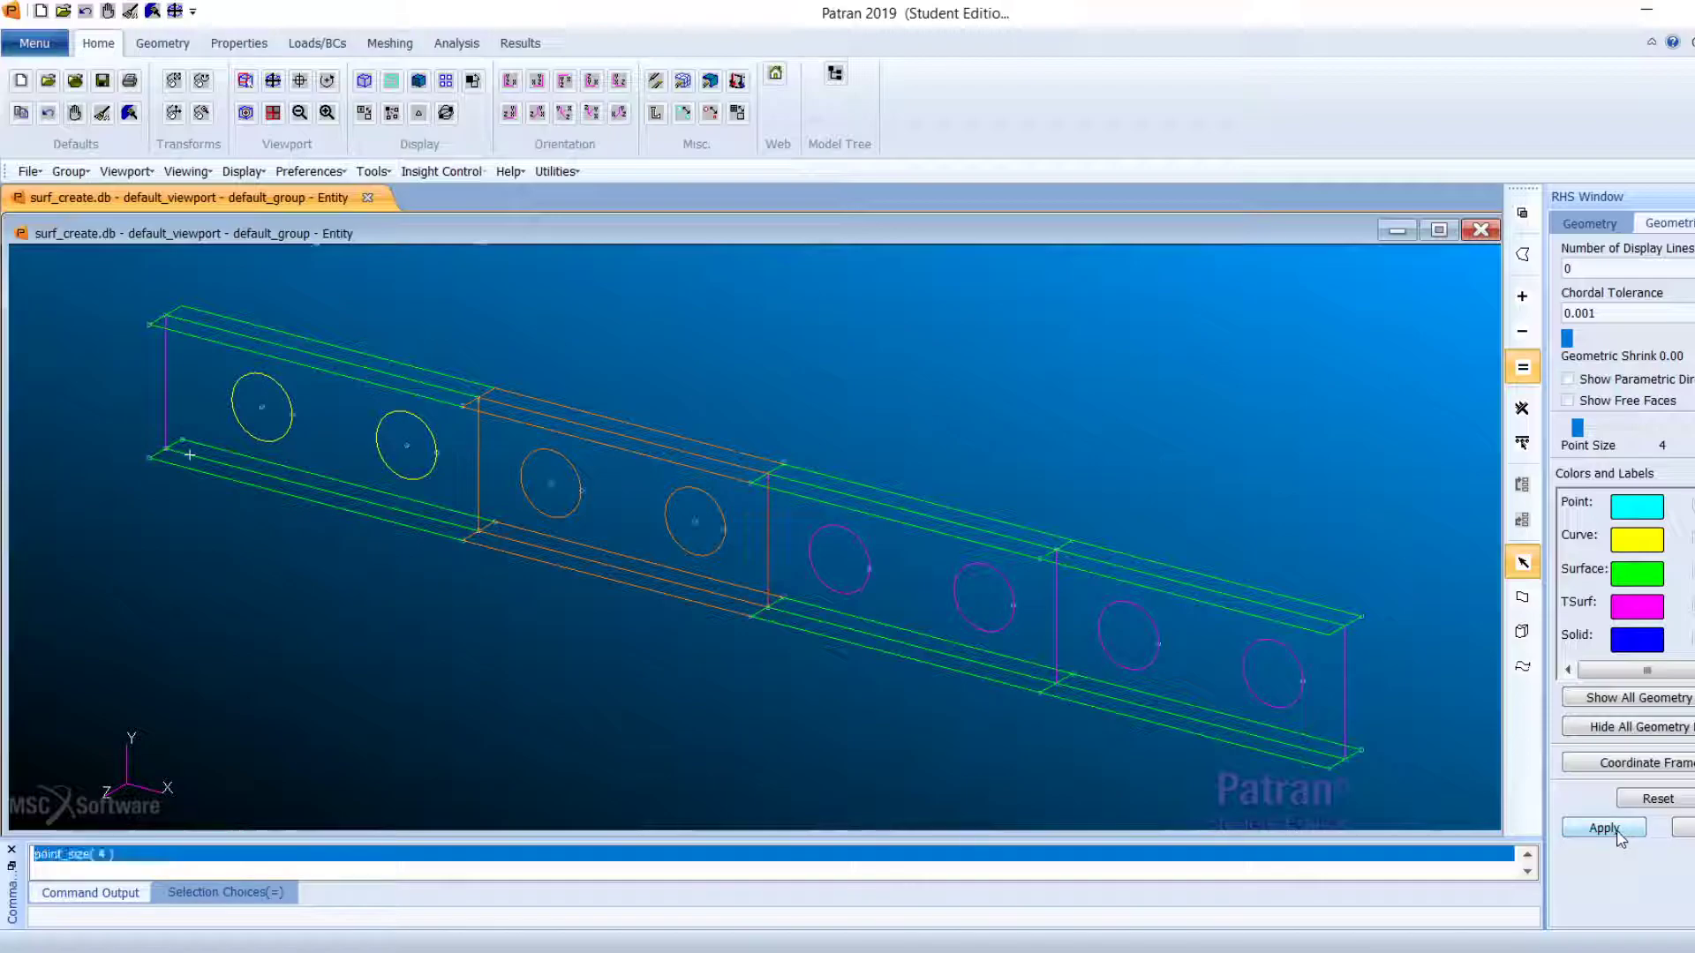
{"action": "left_click", "coordinate": [1684, 828]}
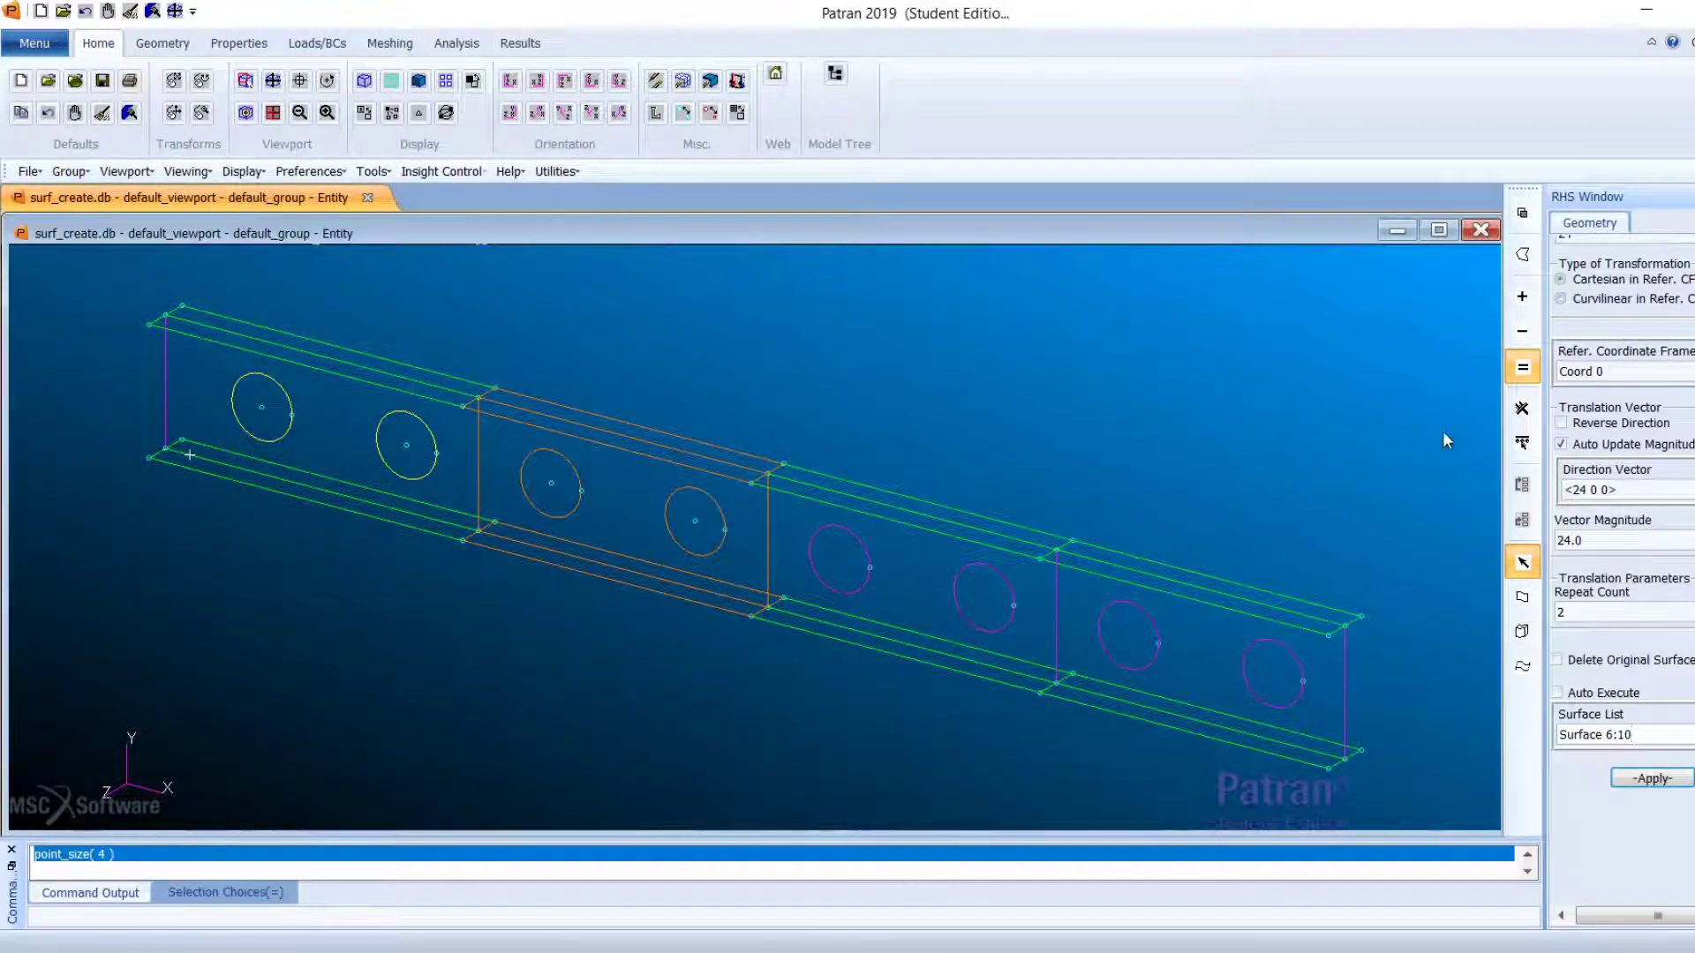
Step: With Auto Execute off, translate a copy of the upper flange's front corner point at the first segment's free end (Point 27) by <4 0 0>
{"action": "scroll", "coordinate": [1641, 353], "scroll_direction": "up", "scroll_amount": 2}
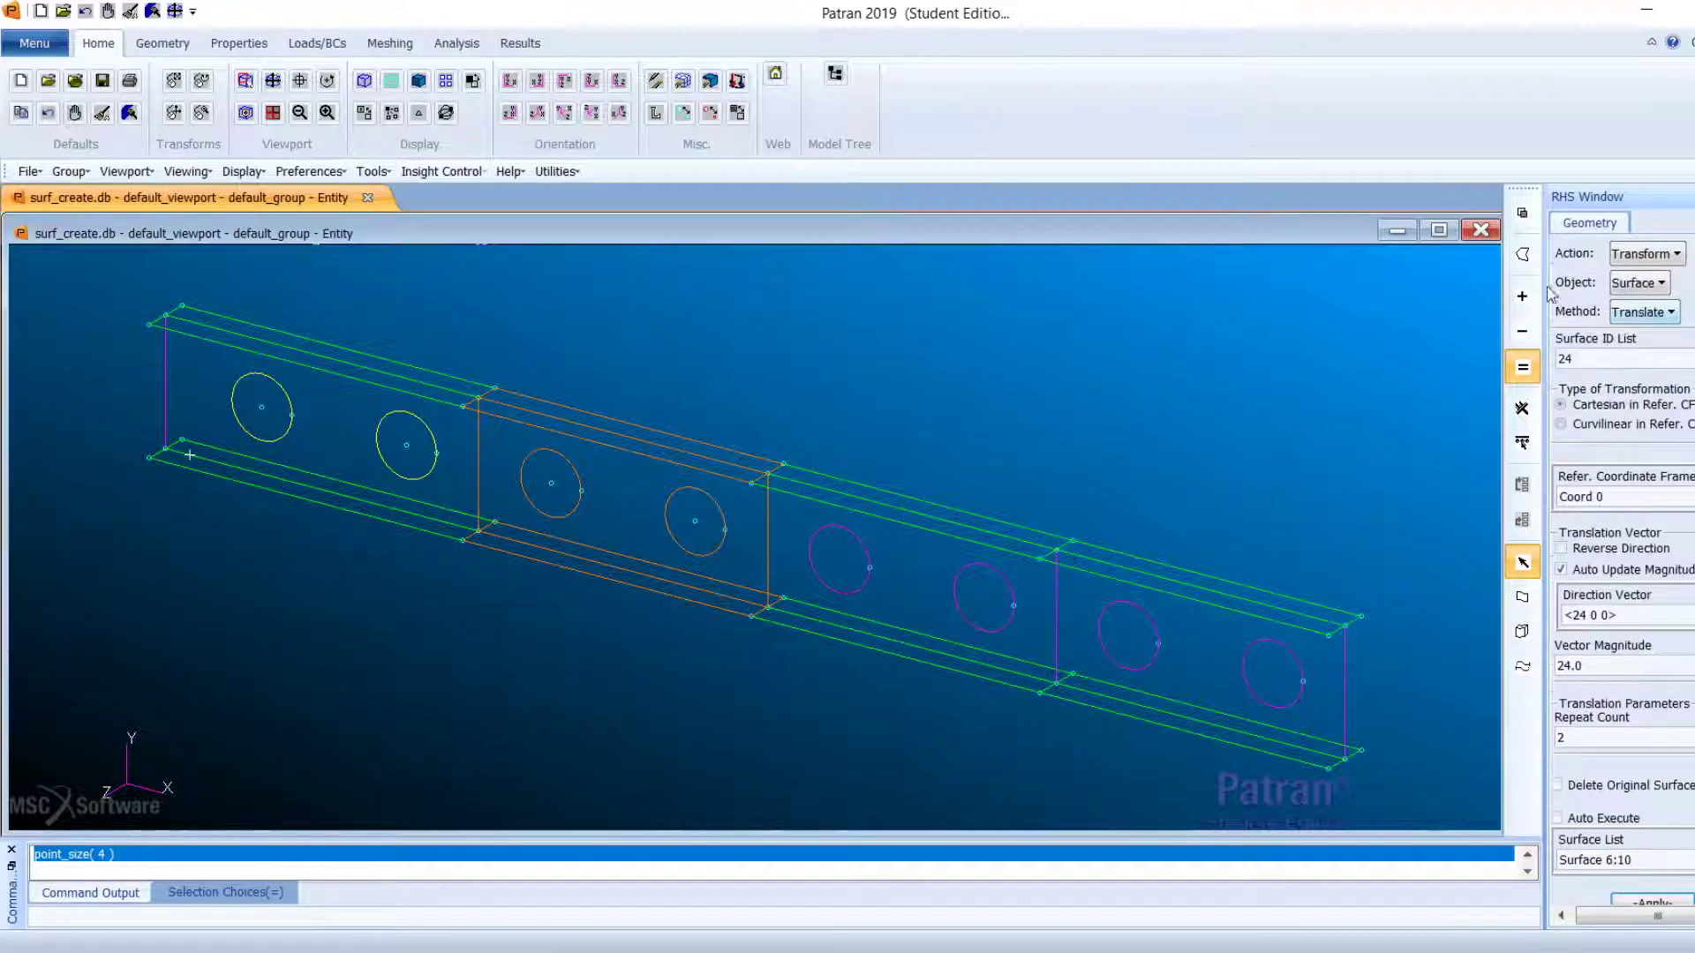
{"action": "left_click", "coordinate": [1662, 289]}
{"action": "left_click", "coordinate": [1666, 311]}
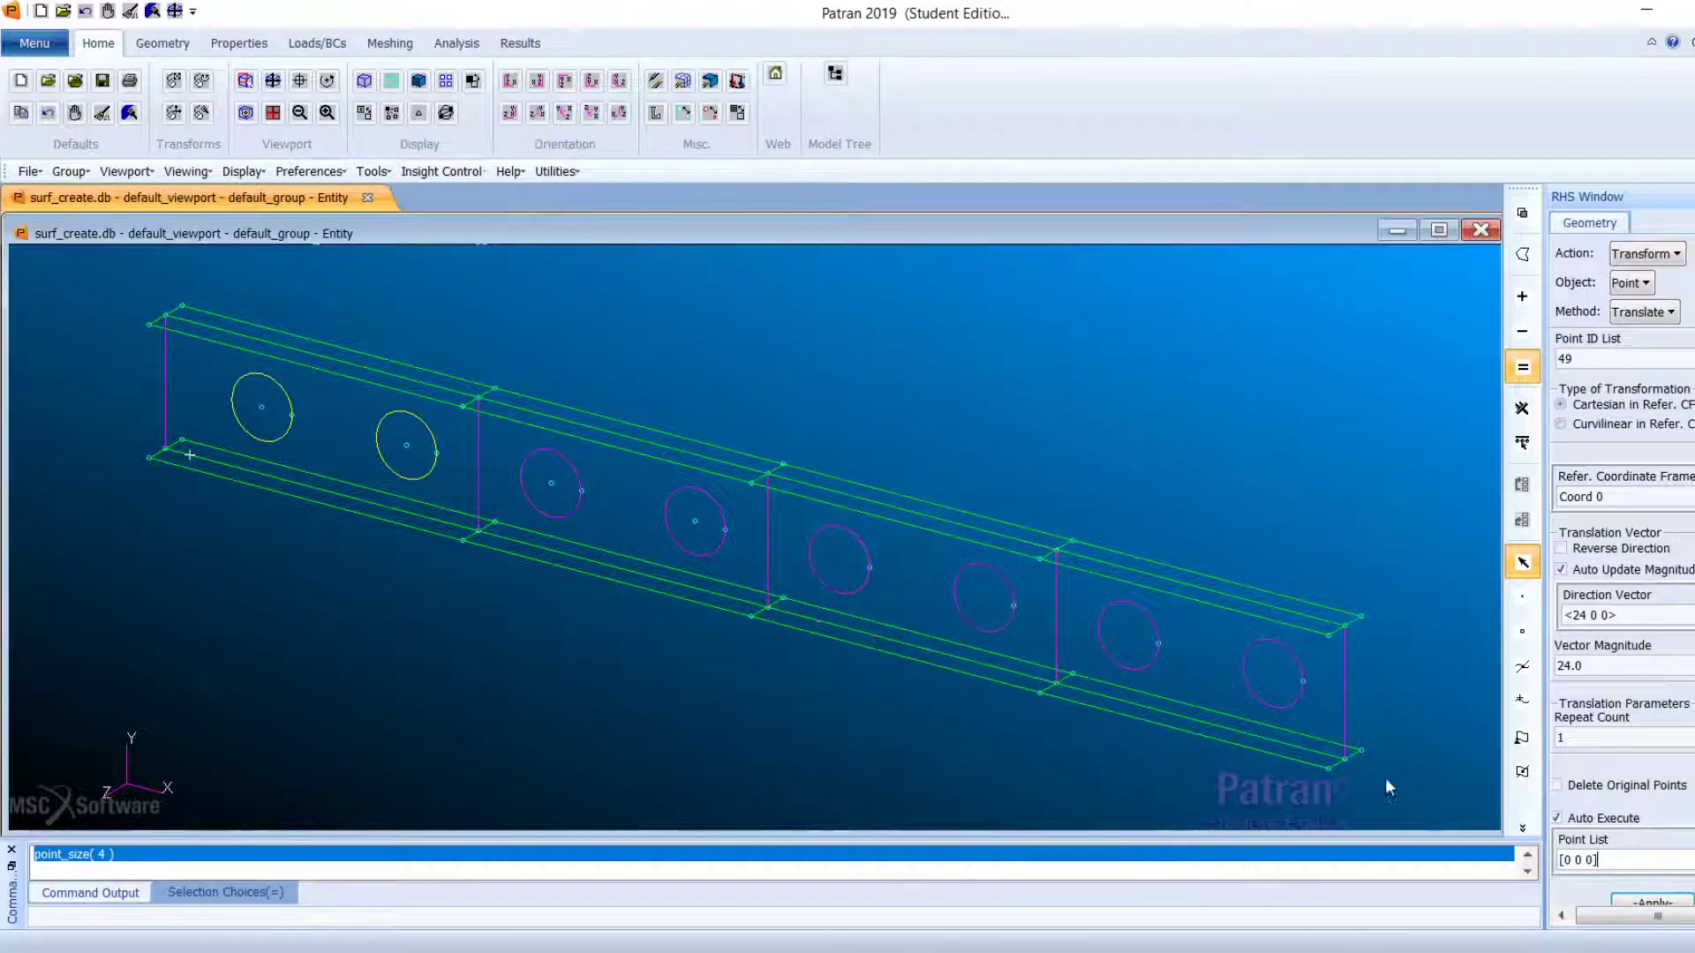
{"action": "left_click", "coordinate": [1580, 618]}
{"action": "key", "text": "BackSpace"}
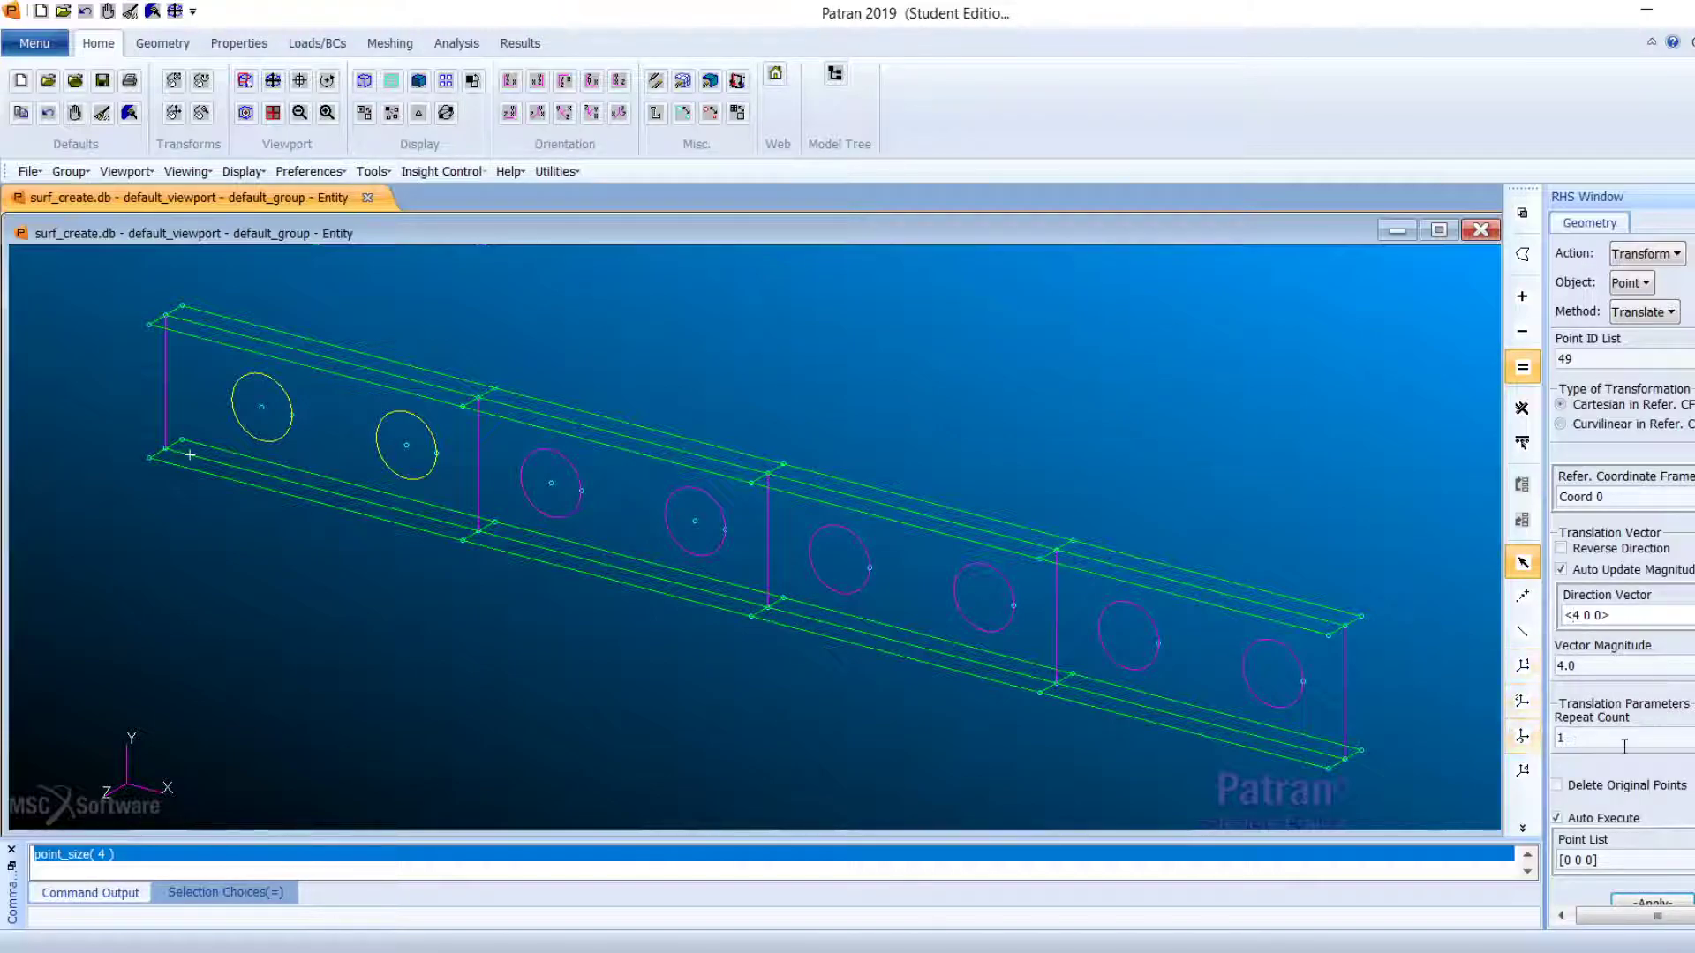
{"action": "left_click", "coordinate": [1570, 819]}
{"action": "left_click", "coordinate": [1621, 858]}
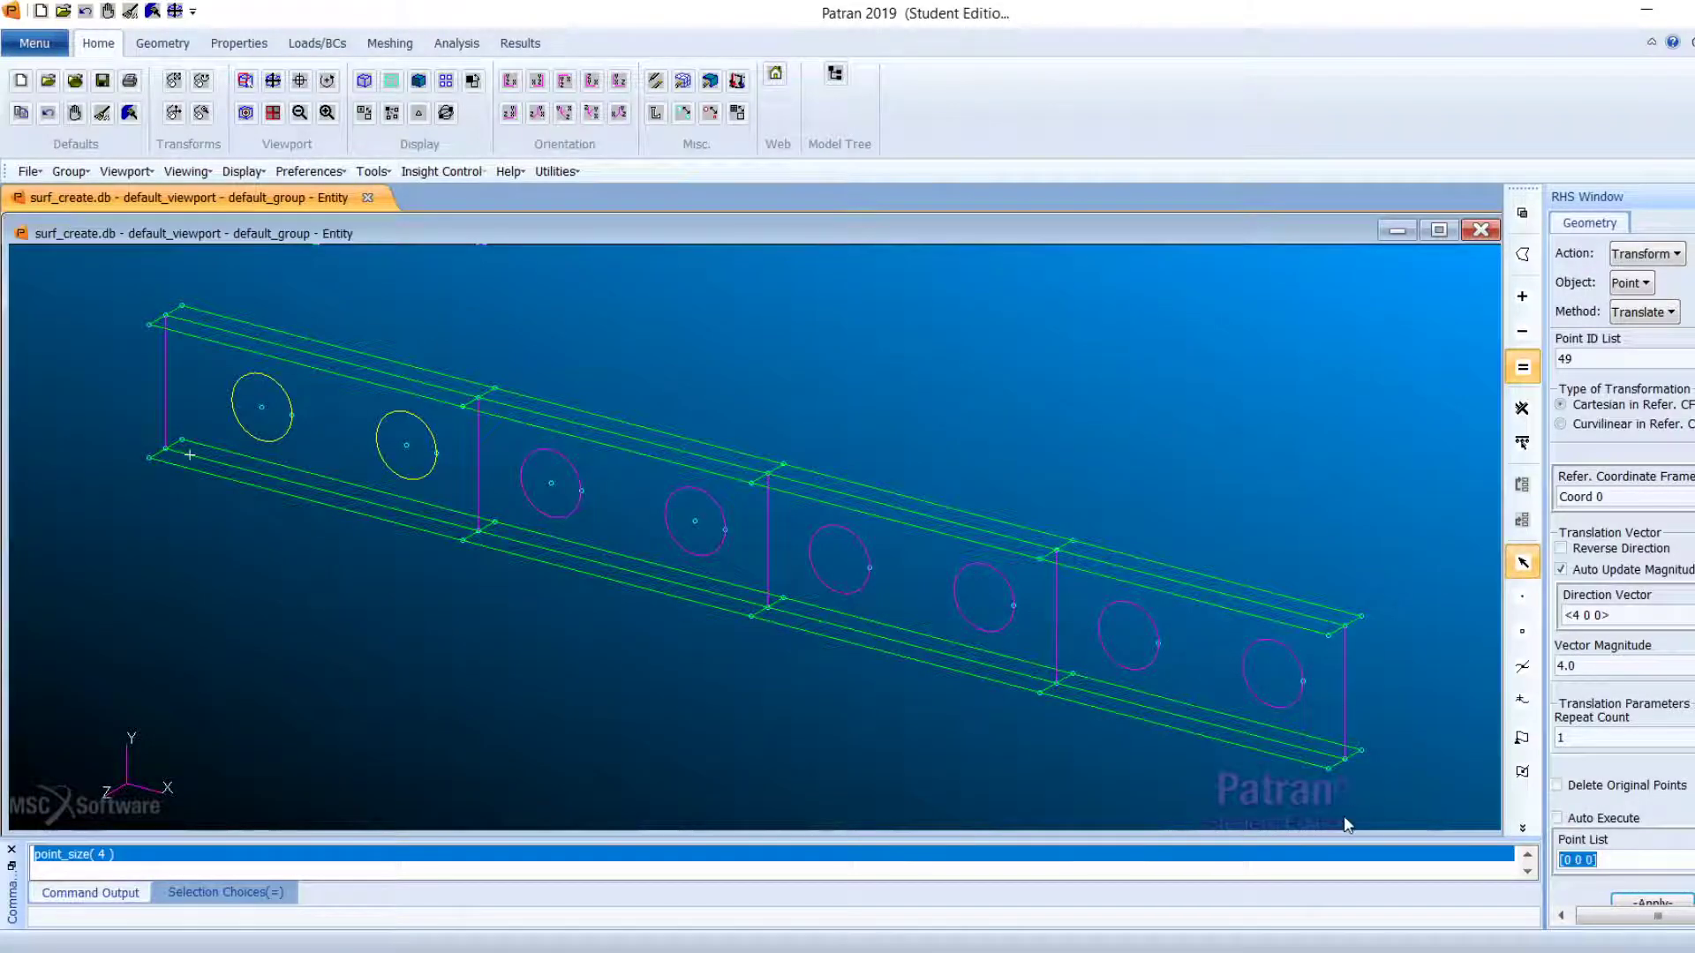
{"action": "key", "text": "BackSpace"}
{"action": "scroll", "coordinate": [200, 353], "scroll_direction": "up", "scroll_amount": 3}
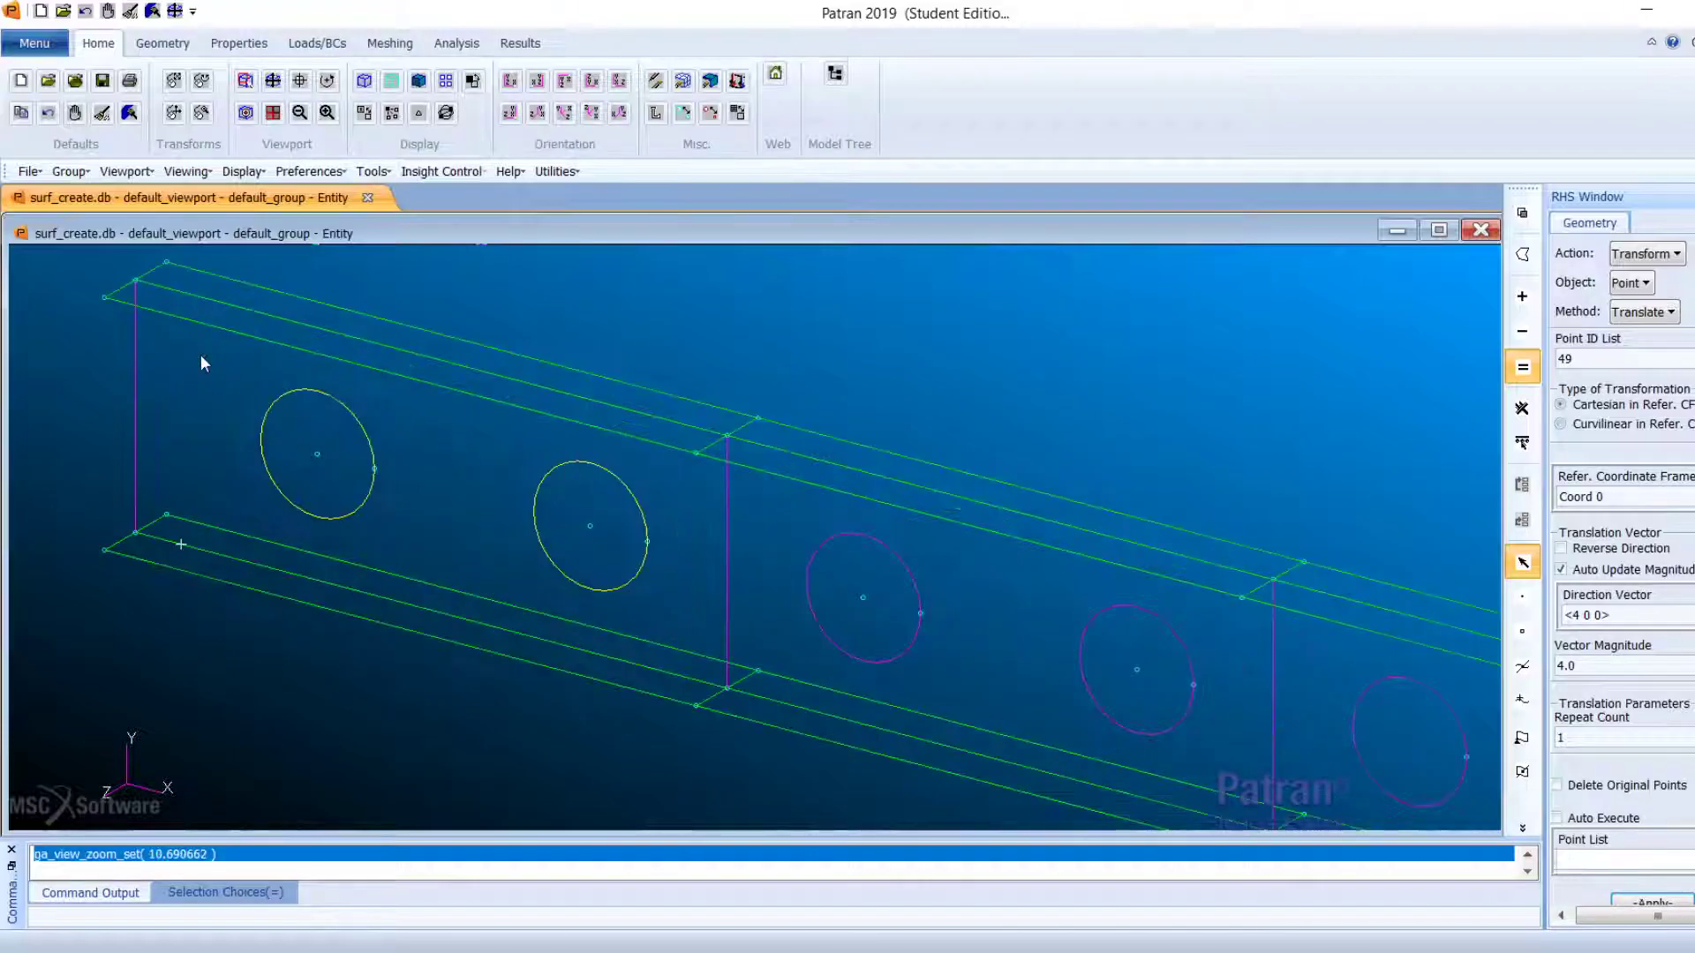
{"action": "left_click", "coordinate": [104, 299]}
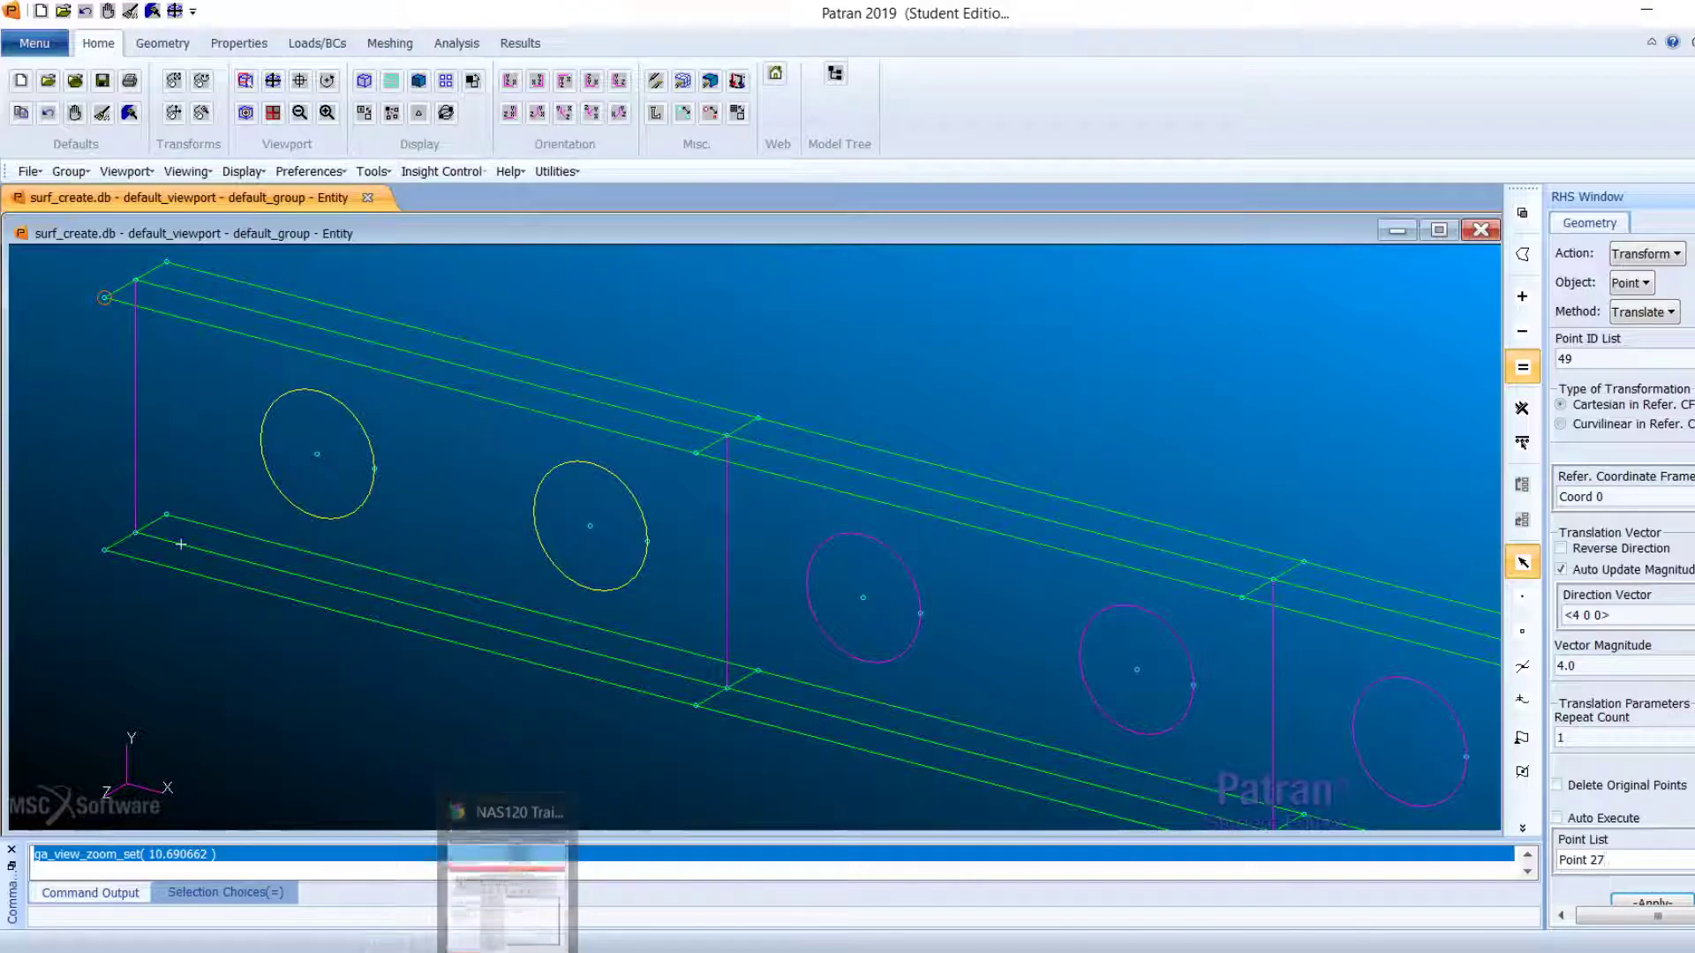
{"action": "left_click", "coordinate": [1651, 902]}
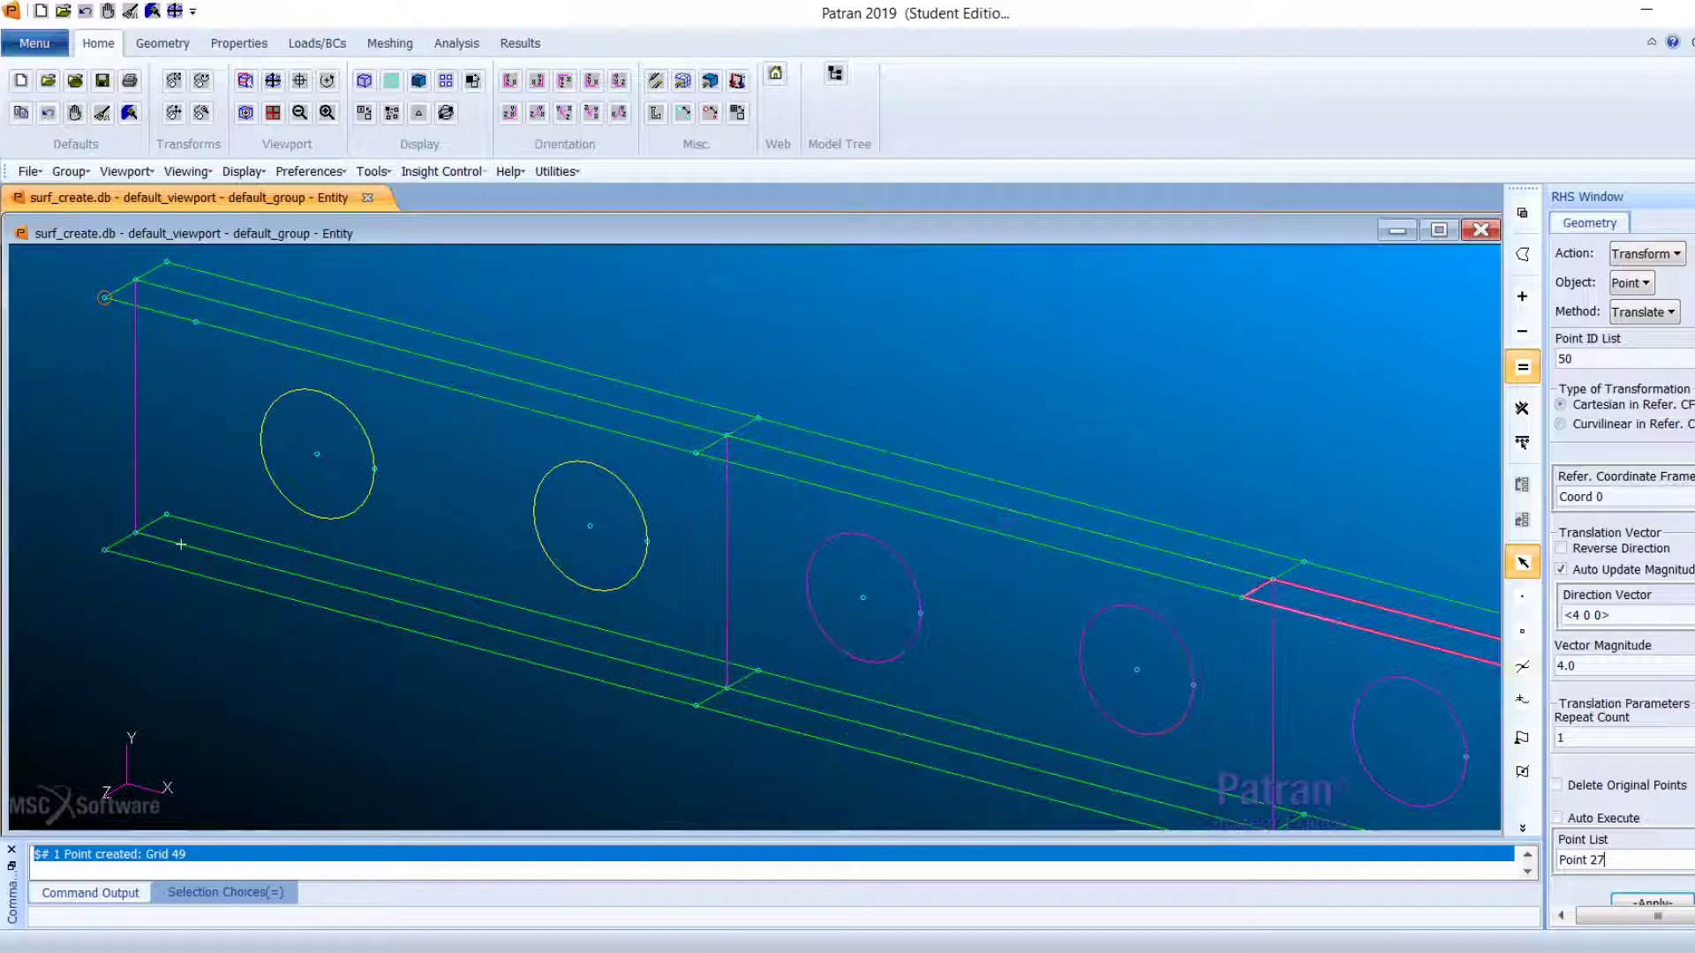
{"action": "left_click", "coordinate": [1651, 903]}
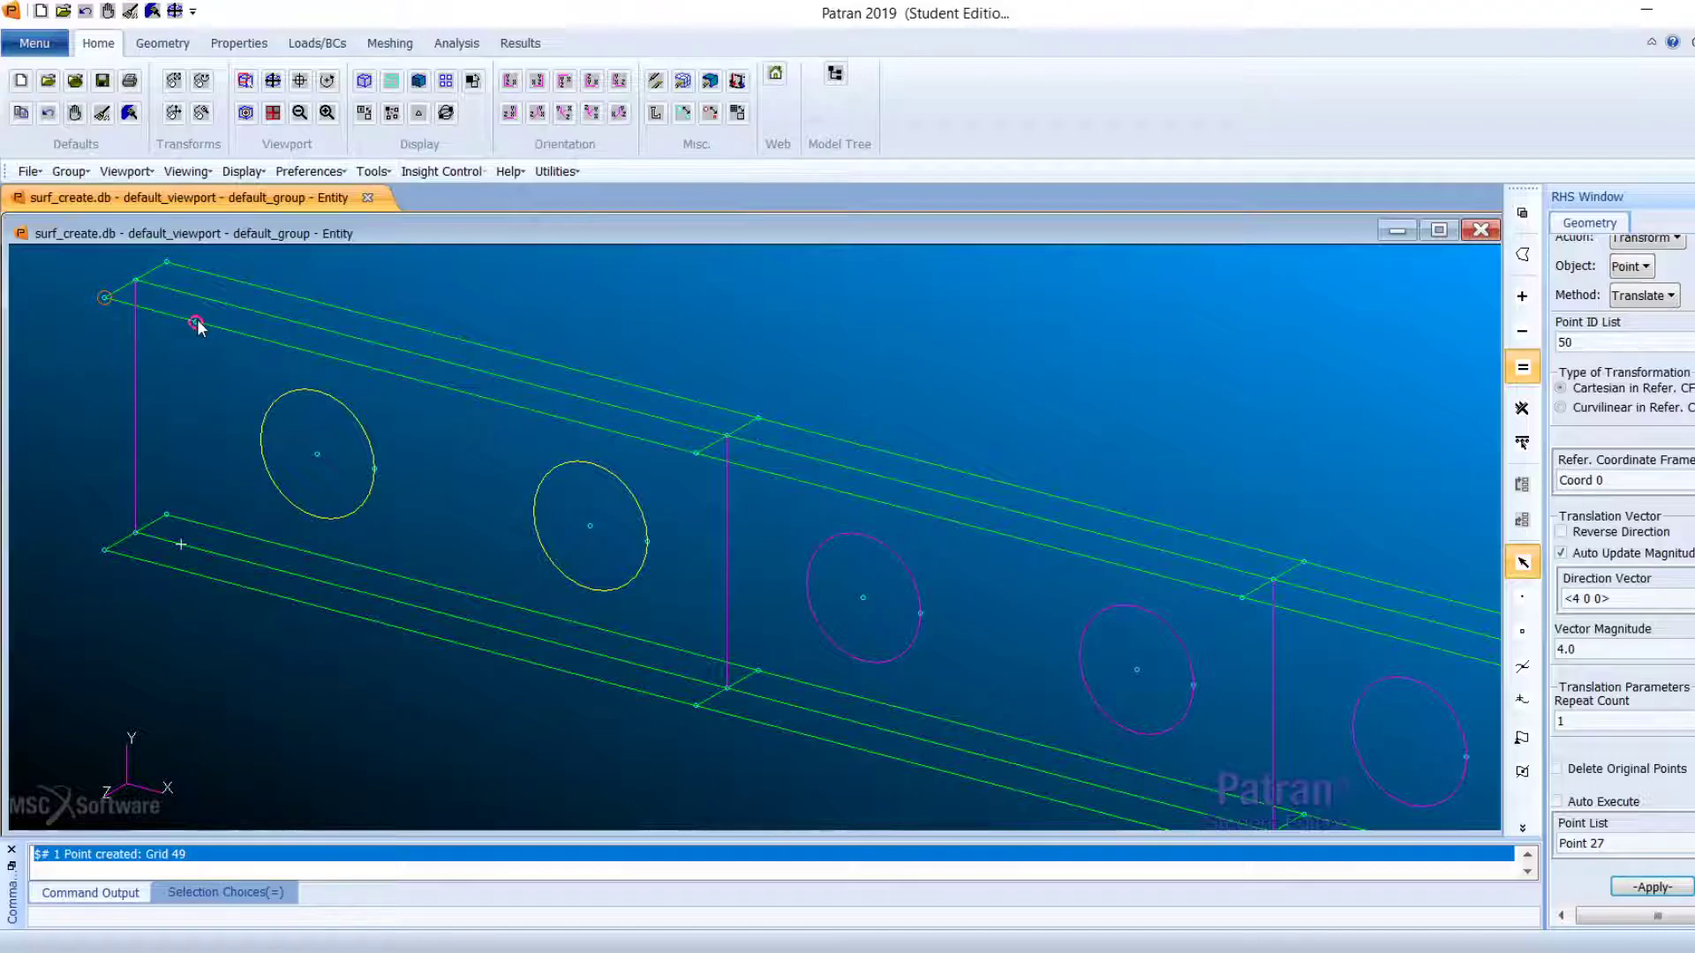
{"action": "scroll", "coordinate": [198, 319], "scroll_direction": "up", "scroll_amount": 2}
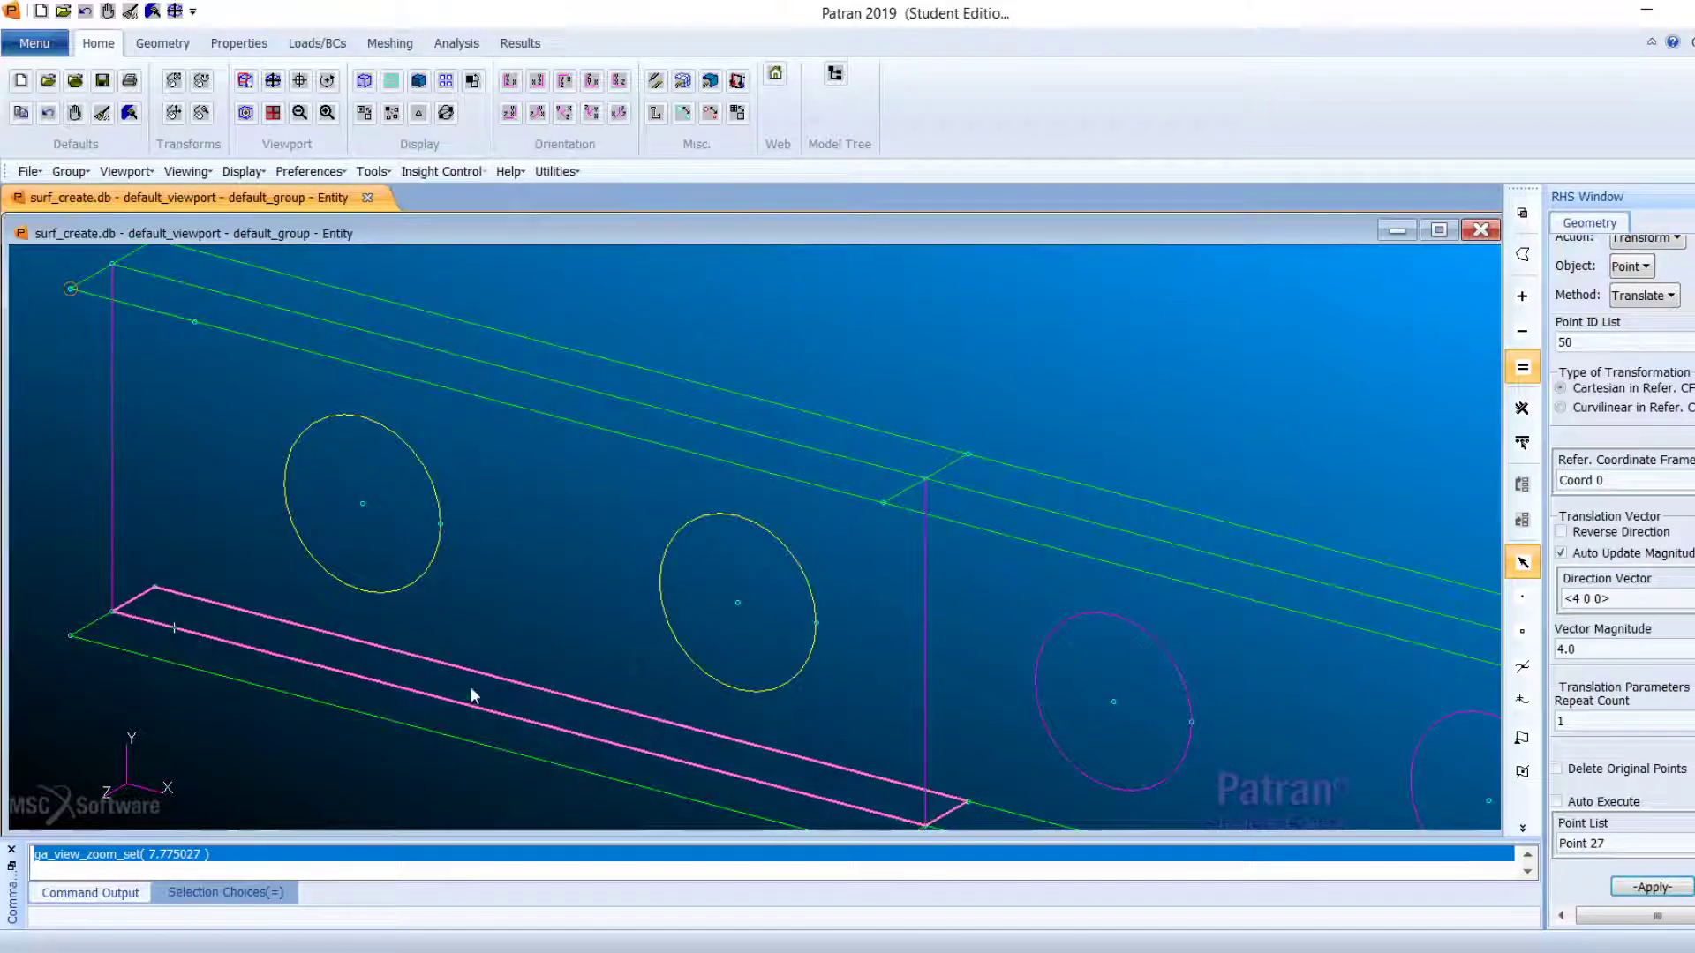
{"action": "scroll", "coordinate": [1604, 273], "scroll_direction": "up", "scroll_amount": 1}
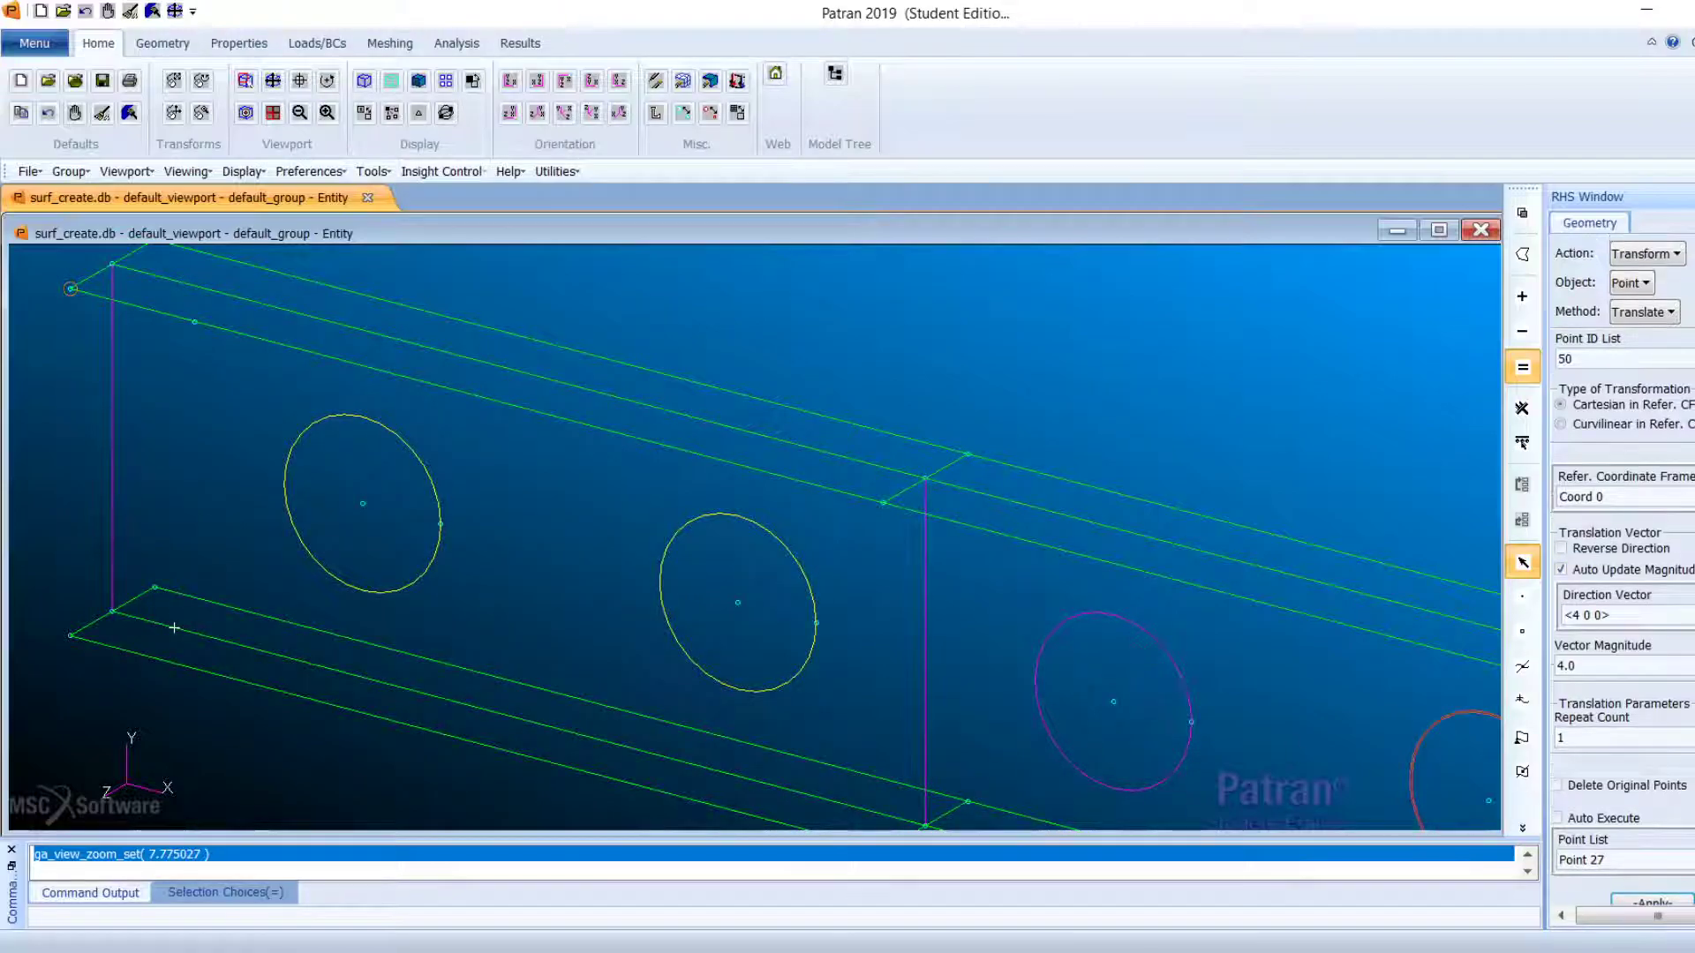
Step: Create a 3 Points plane through the upper flange's rear corner (Point 26), the translated front-edge point (Point 49) and the lower flange's rear corner (Point 30)
{"action": "left_click", "coordinate": [1660, 254]}
{"action": "left_click", "coordinate": [1660, 281]}
{"action": "left_click", "coordinate": [1632, 283]}
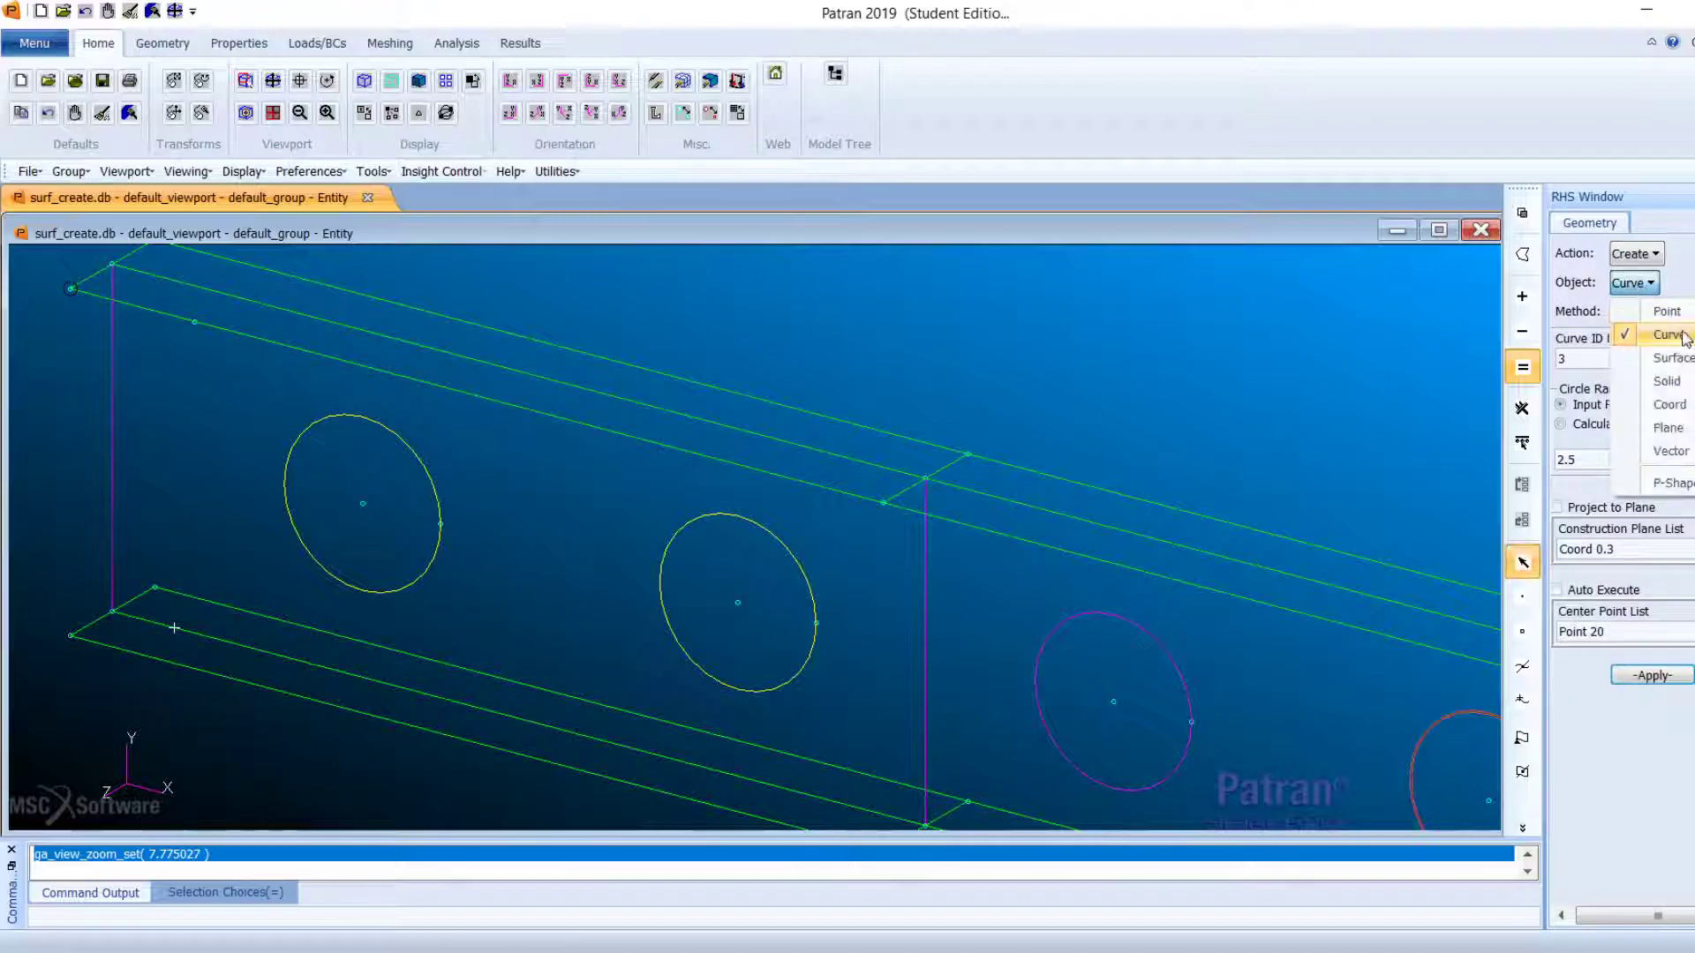
{"action": "left_click", "coordinate": [1671, 427]}
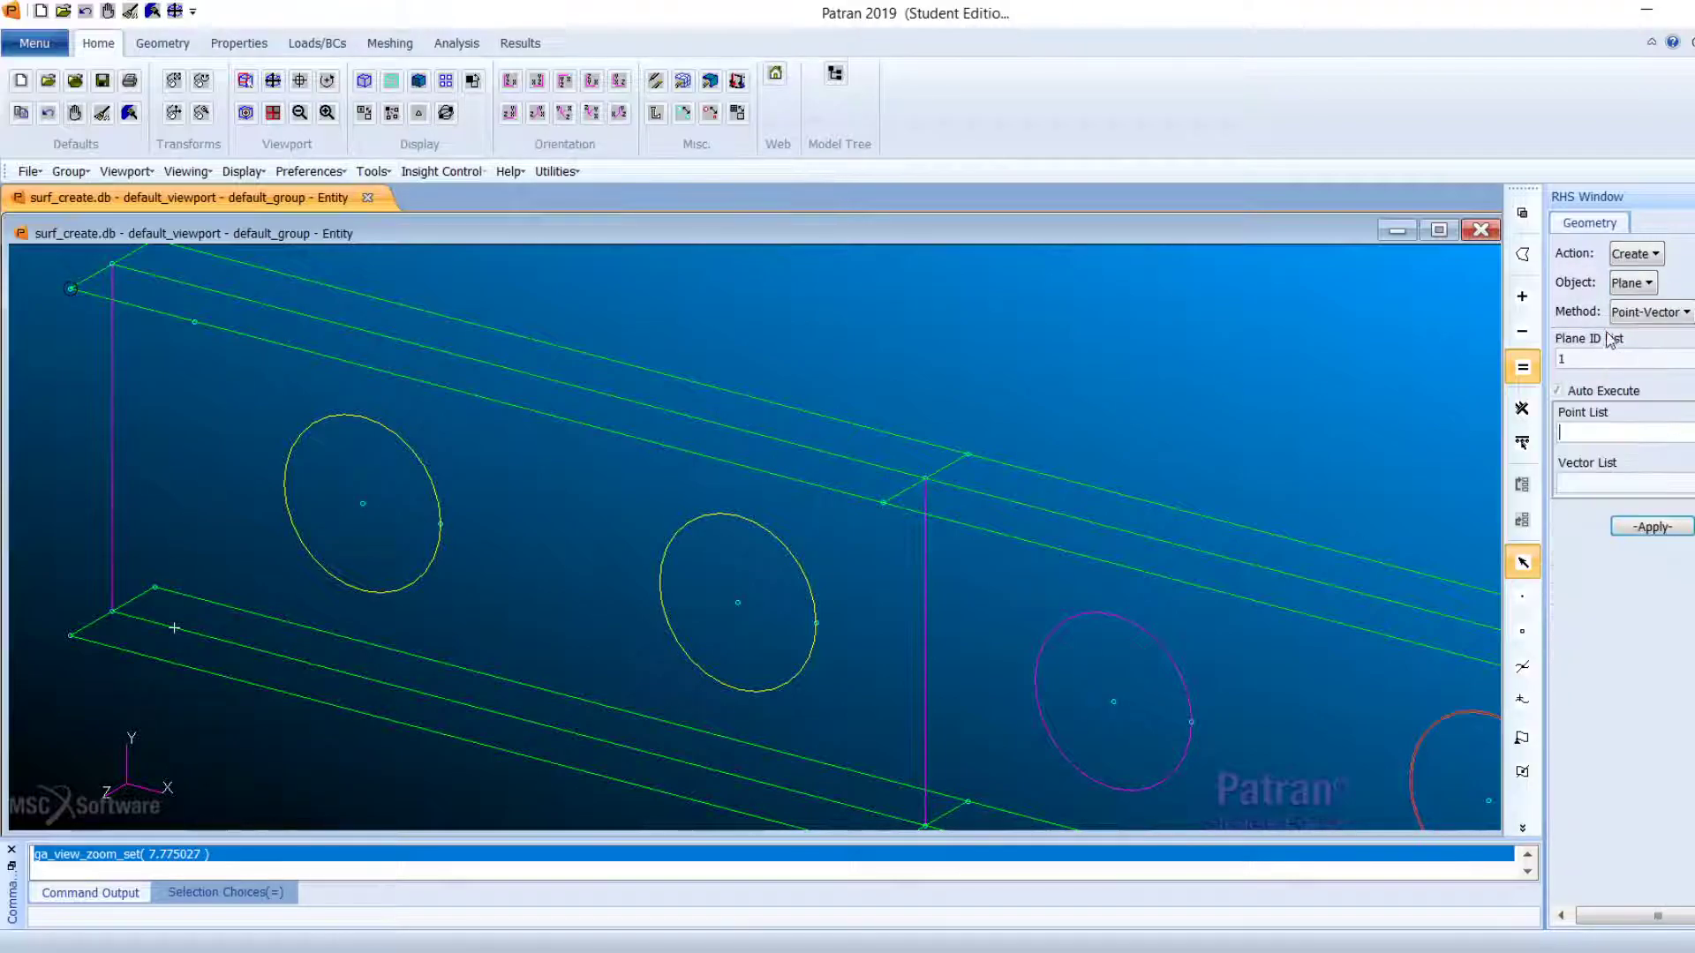
{"action": "left_click", "coordinate": [1647, 313]}
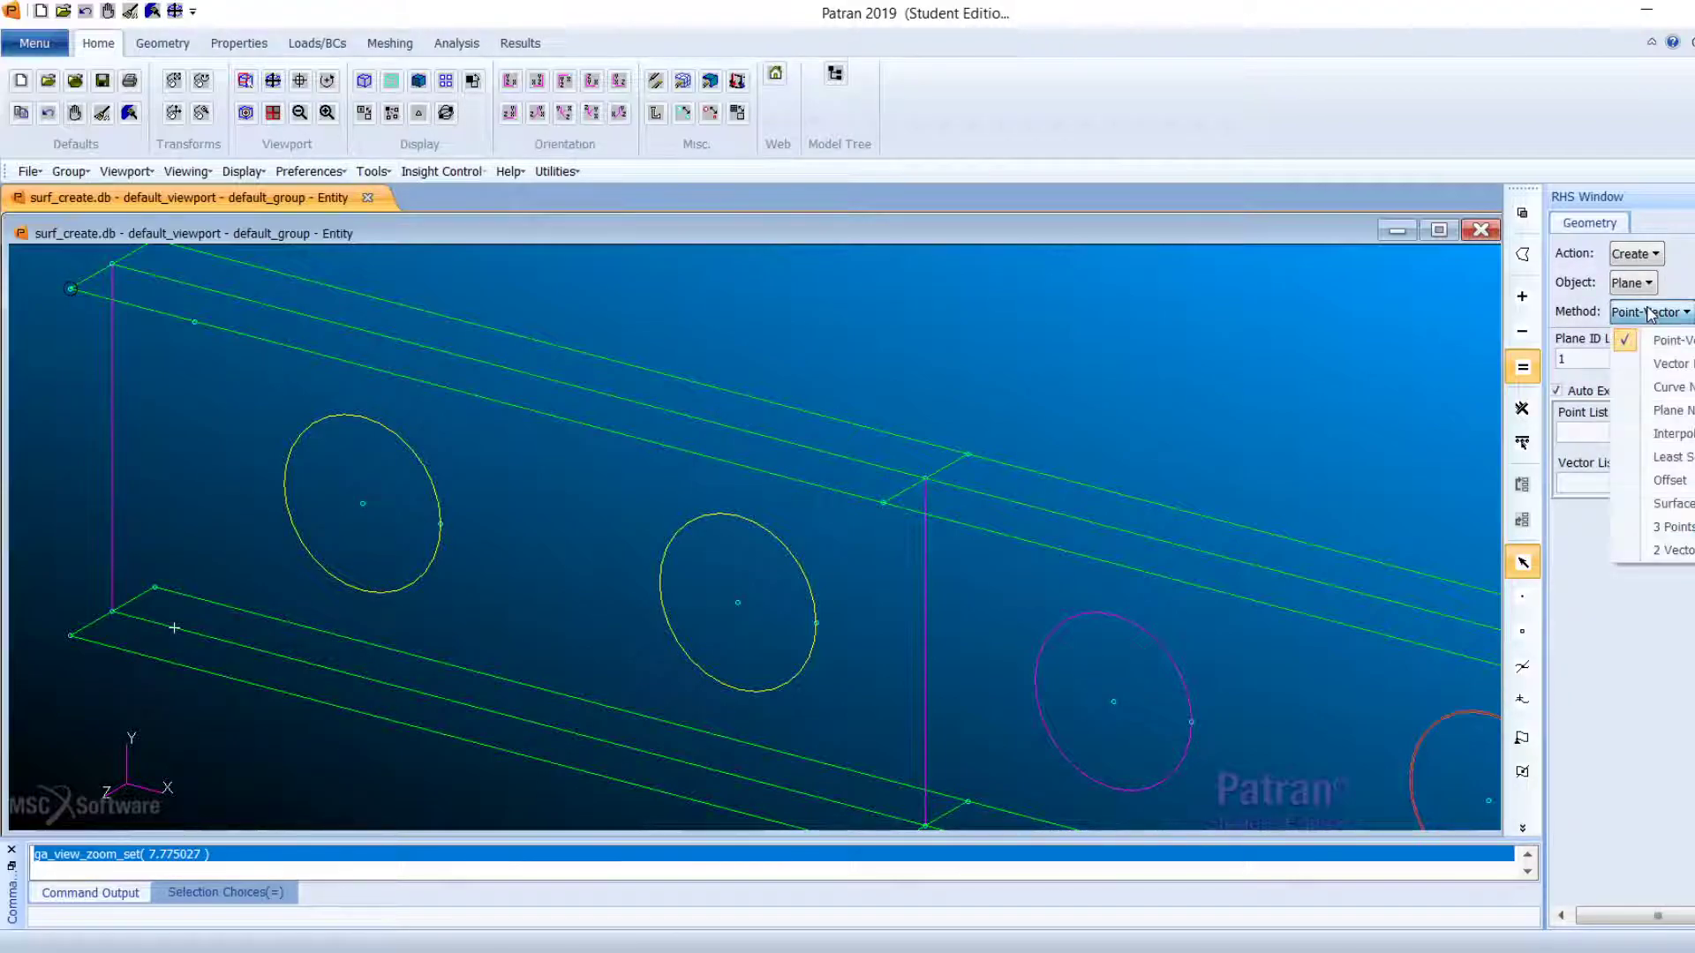
{"action": "left_click", "coordinate": [1671, 527]}
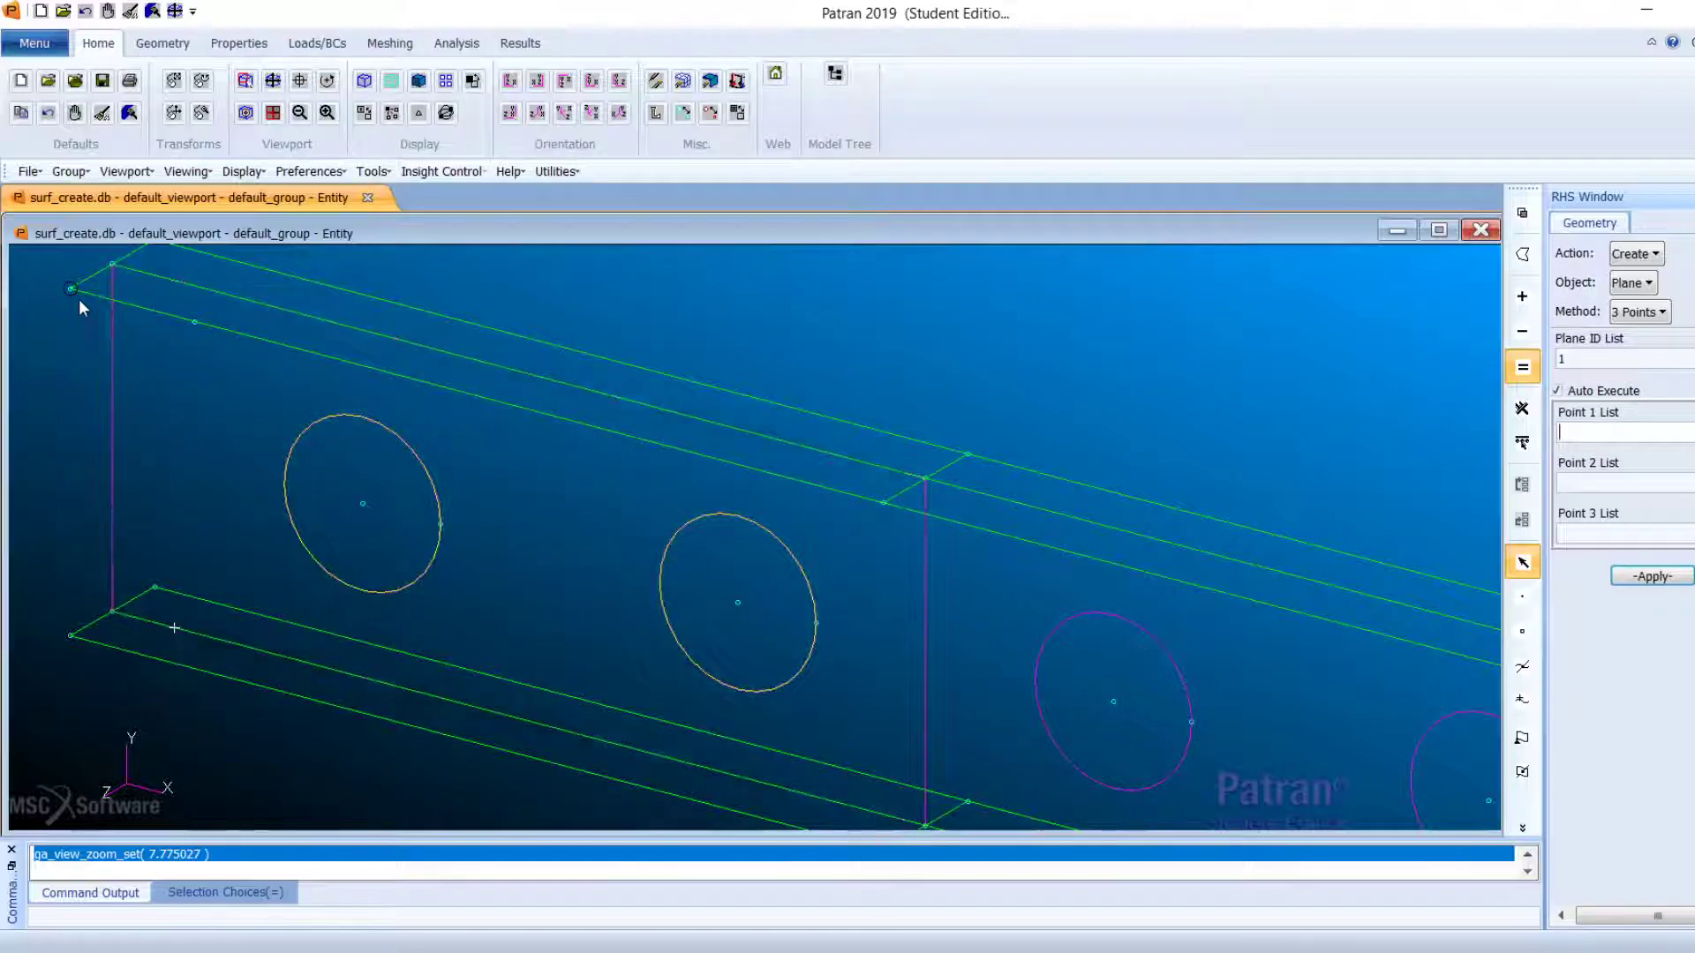
{"action": "scroll", "coordinate": [149, 254], "scroll_direction": "down", "scroll_amount": 2}
{"action": "scroll", "coordinate": [137, 256], "scroll_direction": "up", "scroll_amount": 3}
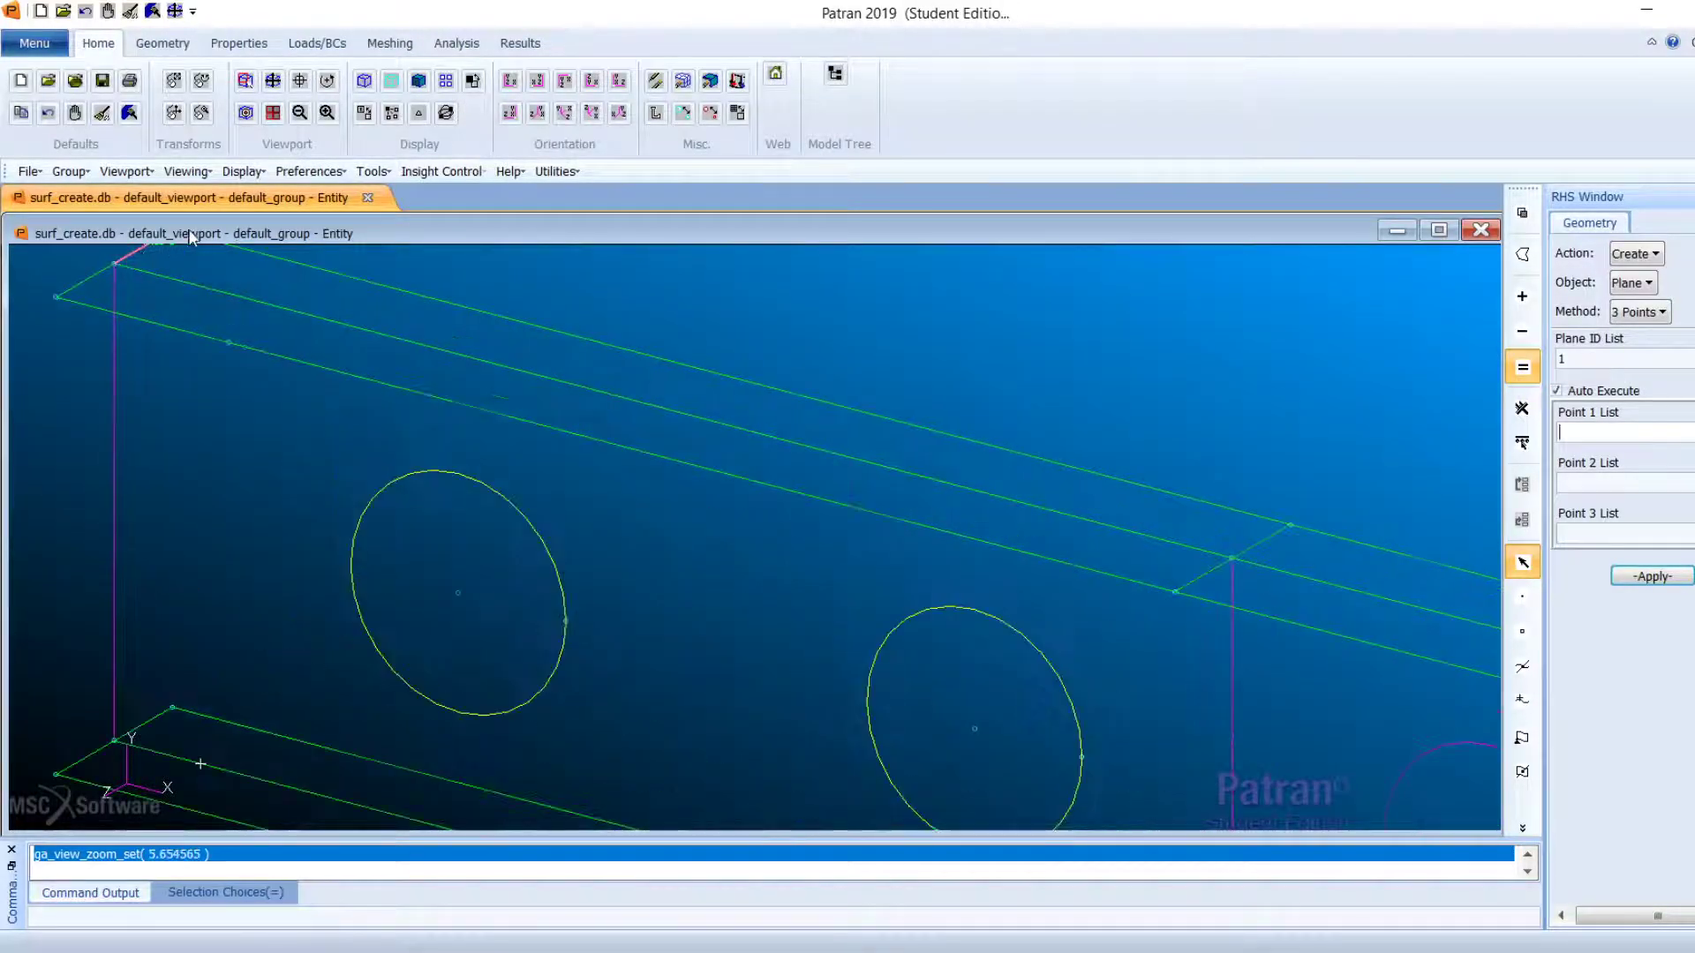
{"action": "scroll", "coordinate": [210, 280], "scroll_direction": "down", "scroll_amount": 3}
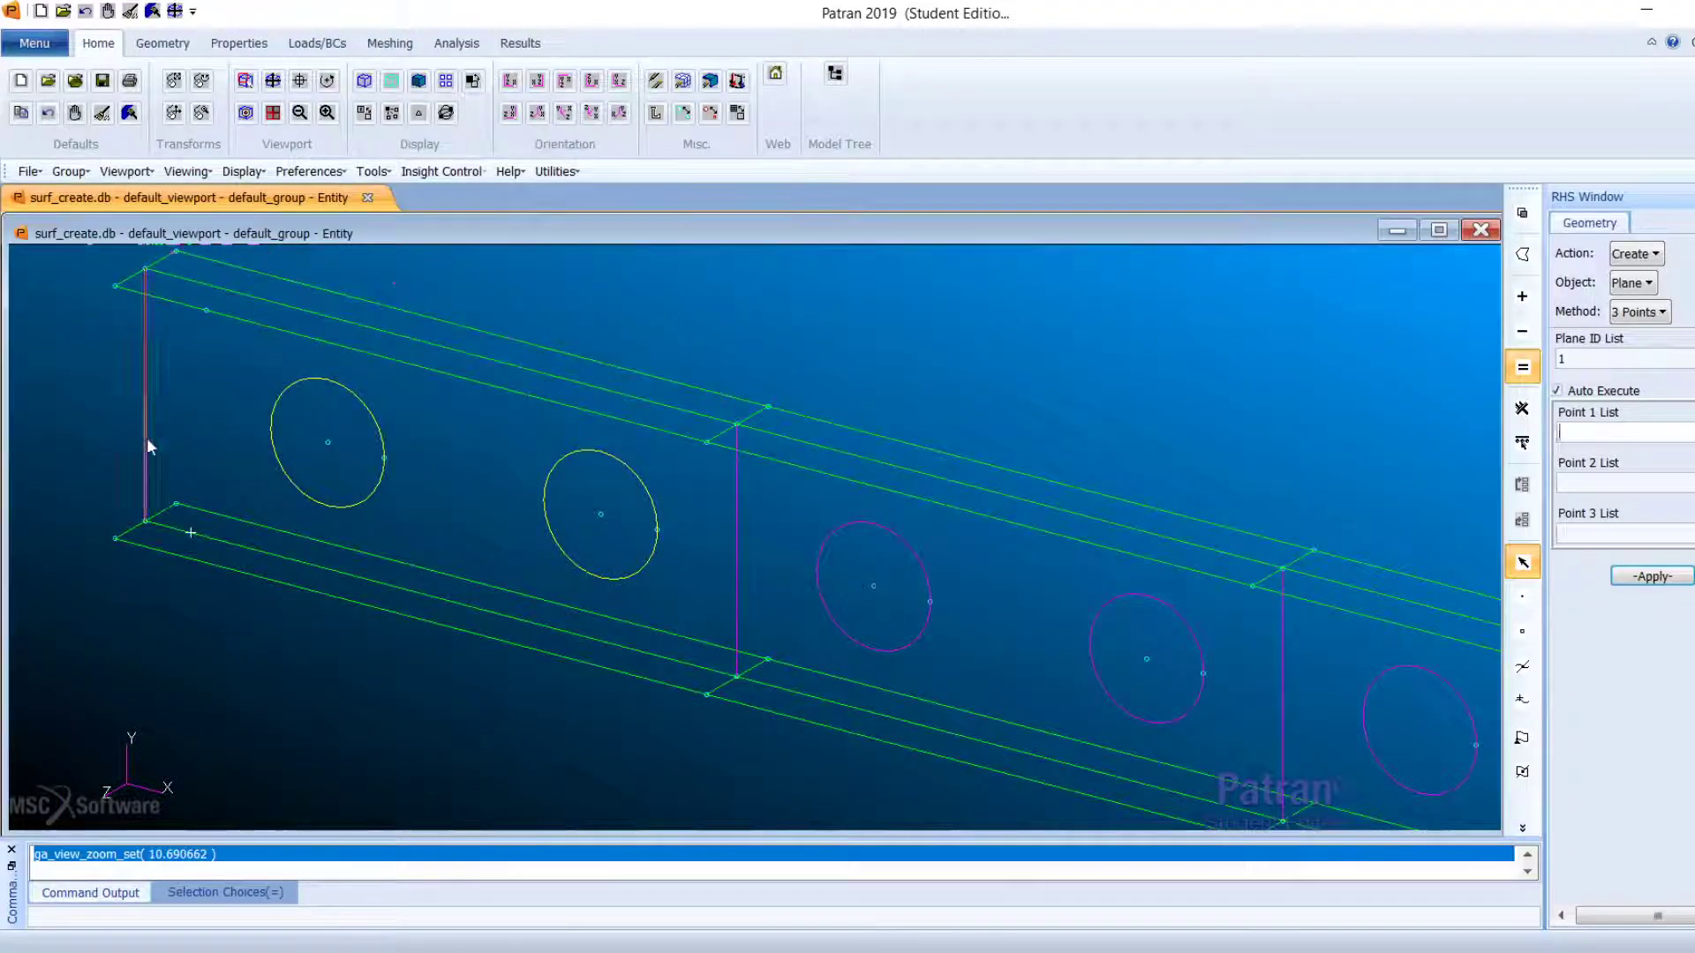
{"action": "scroll", "coordinate": [177, 459], "scroll_direction": "up", "scroll_amount": 4}
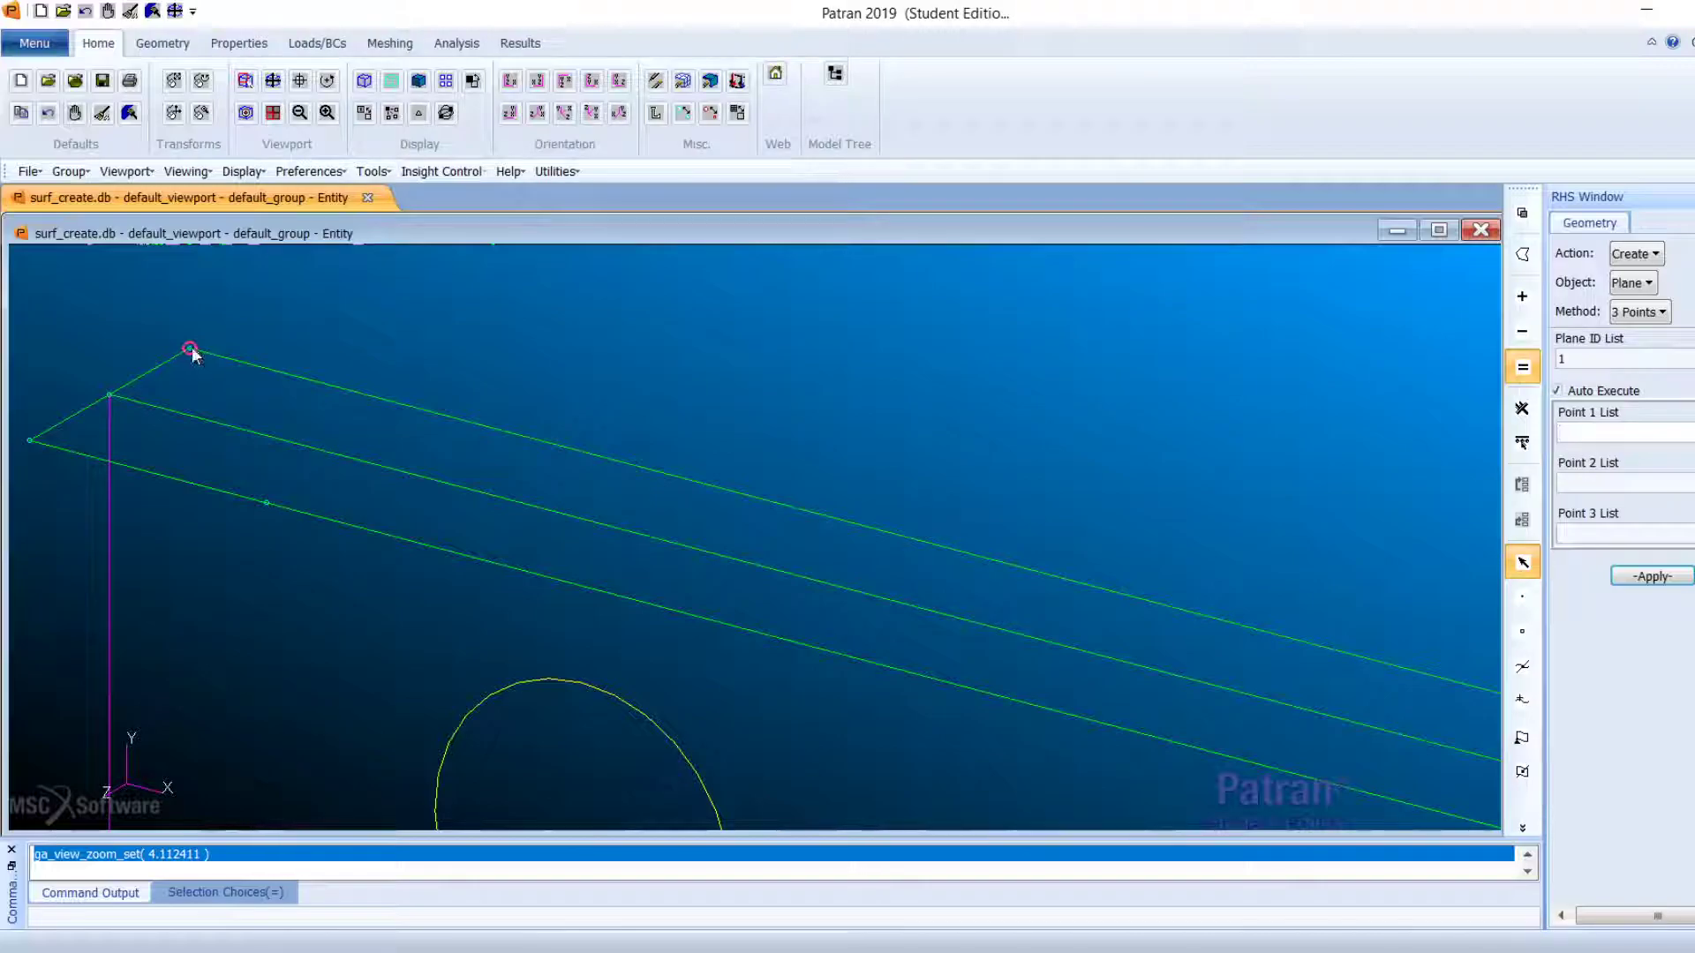
{"action": "left_click", "coordinate": [190, 350]}
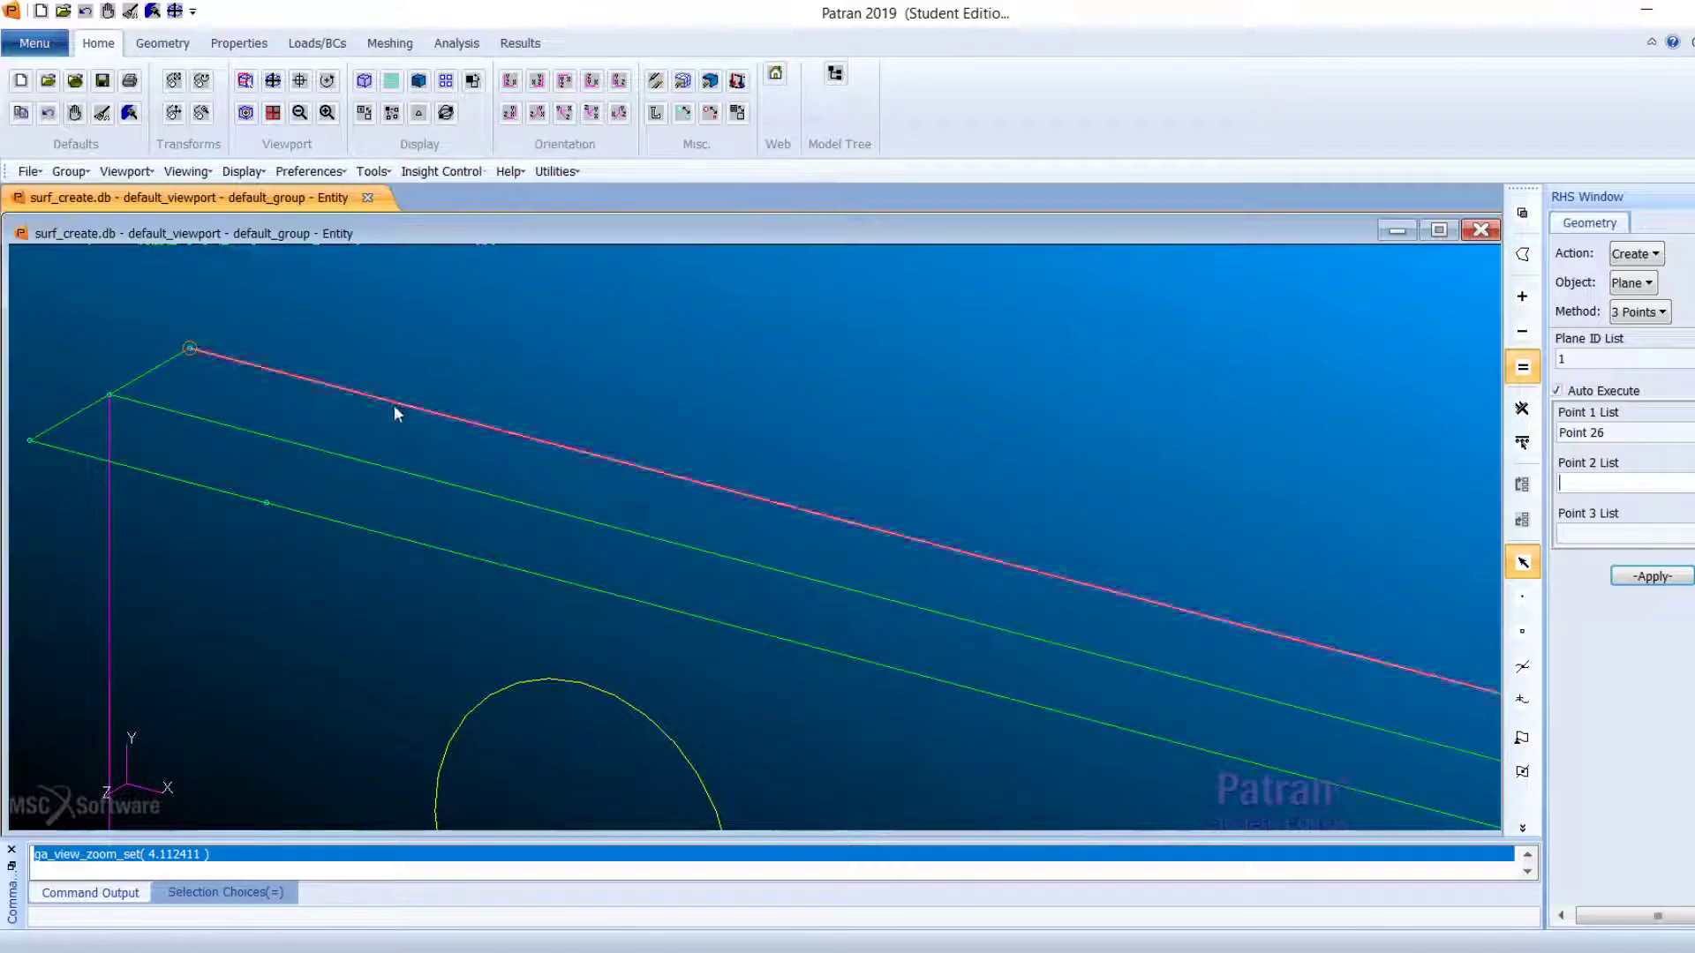
{"action": "left_click", "coordinate": [268, 505]}
{"action": "scroll", "coordinate": [349, 733], "scroll_direction": "down", "scroll_amount": 3}
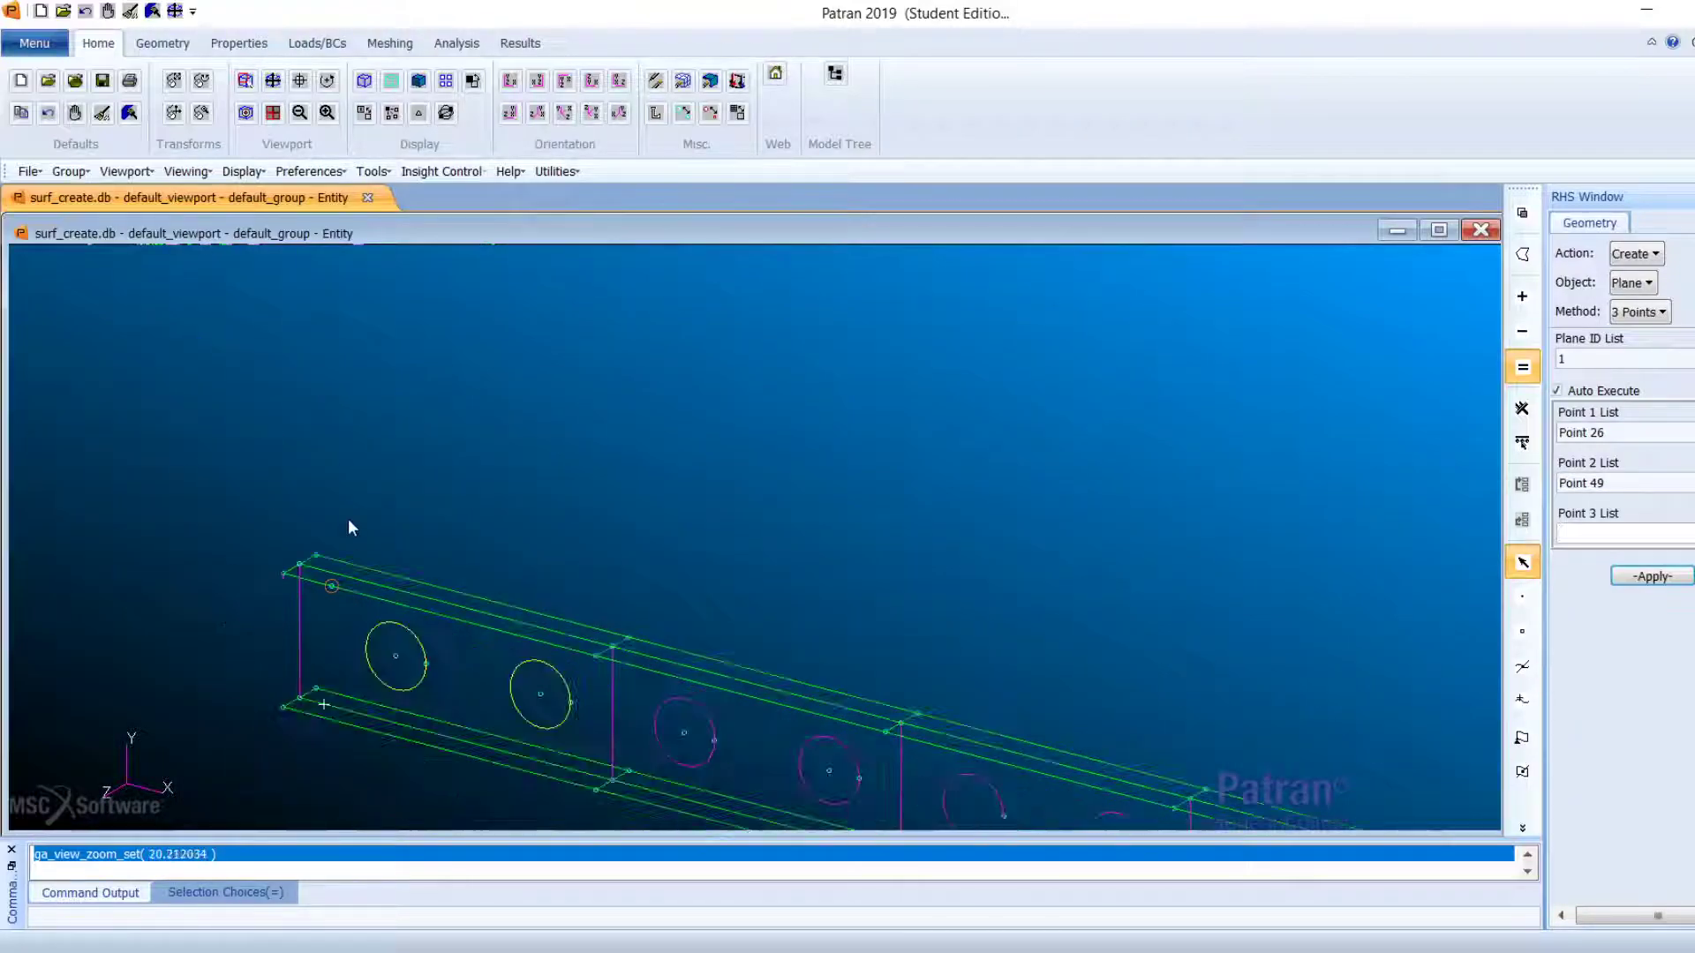
{"action": "scroll", "coordinate": [317, 675], "scroll_direction": "up", "scroll_amount": 3}
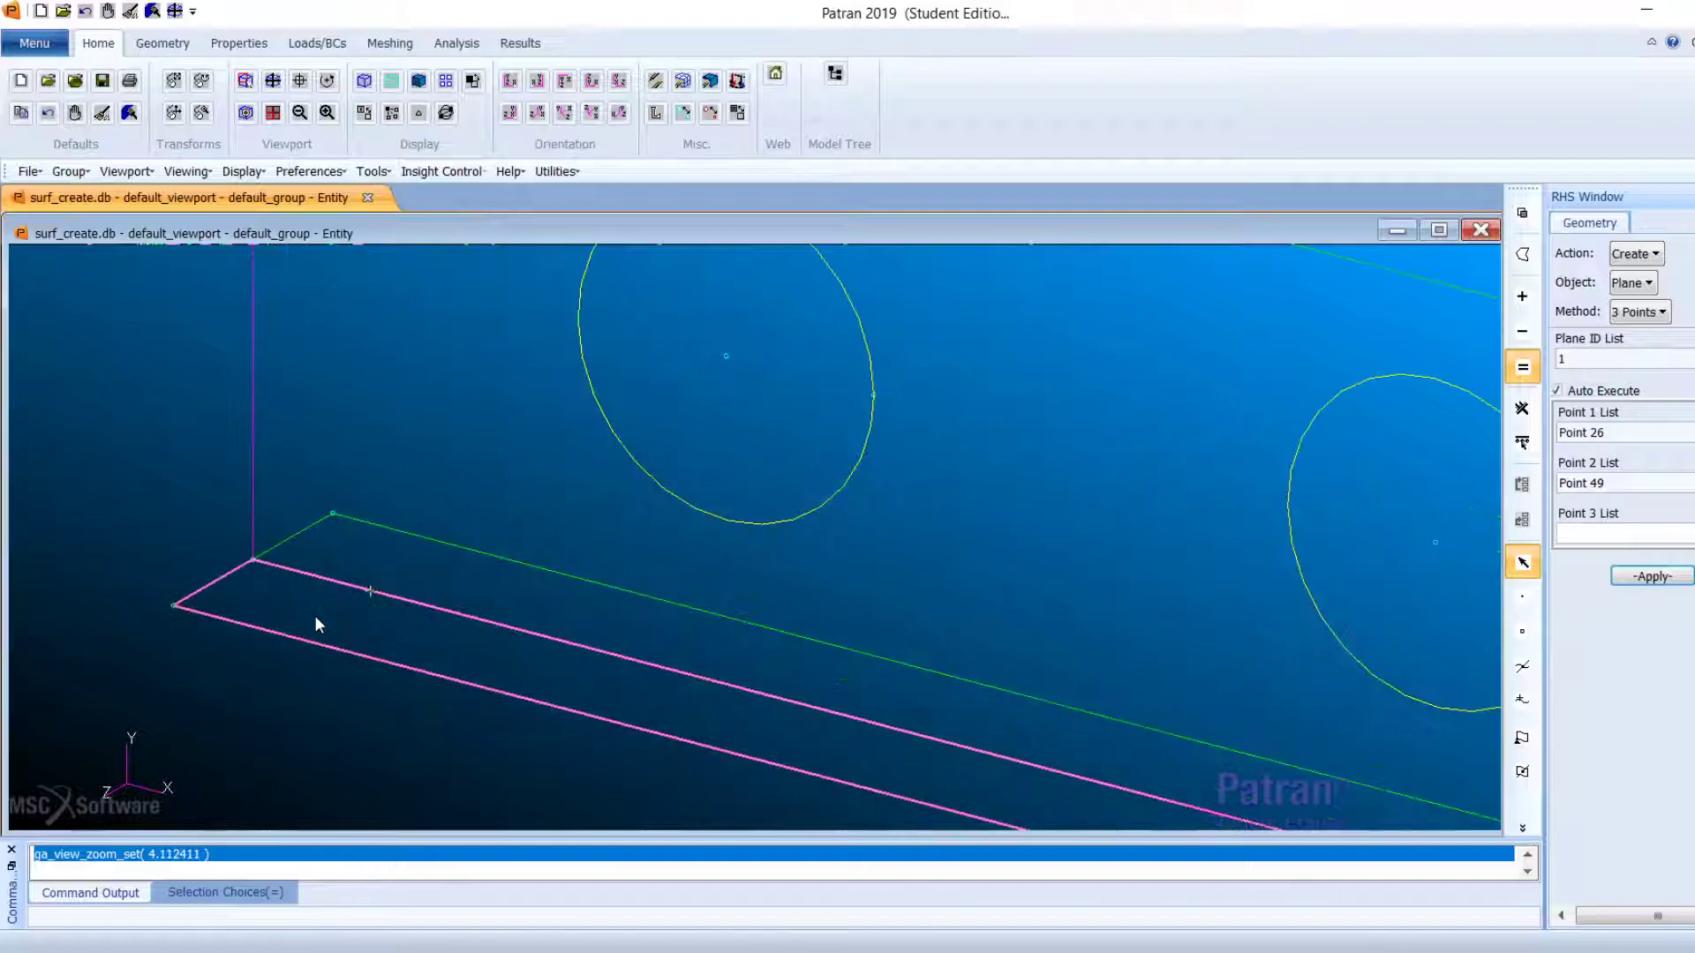
{"action": "left_click", "coordinate": [333, 513]}
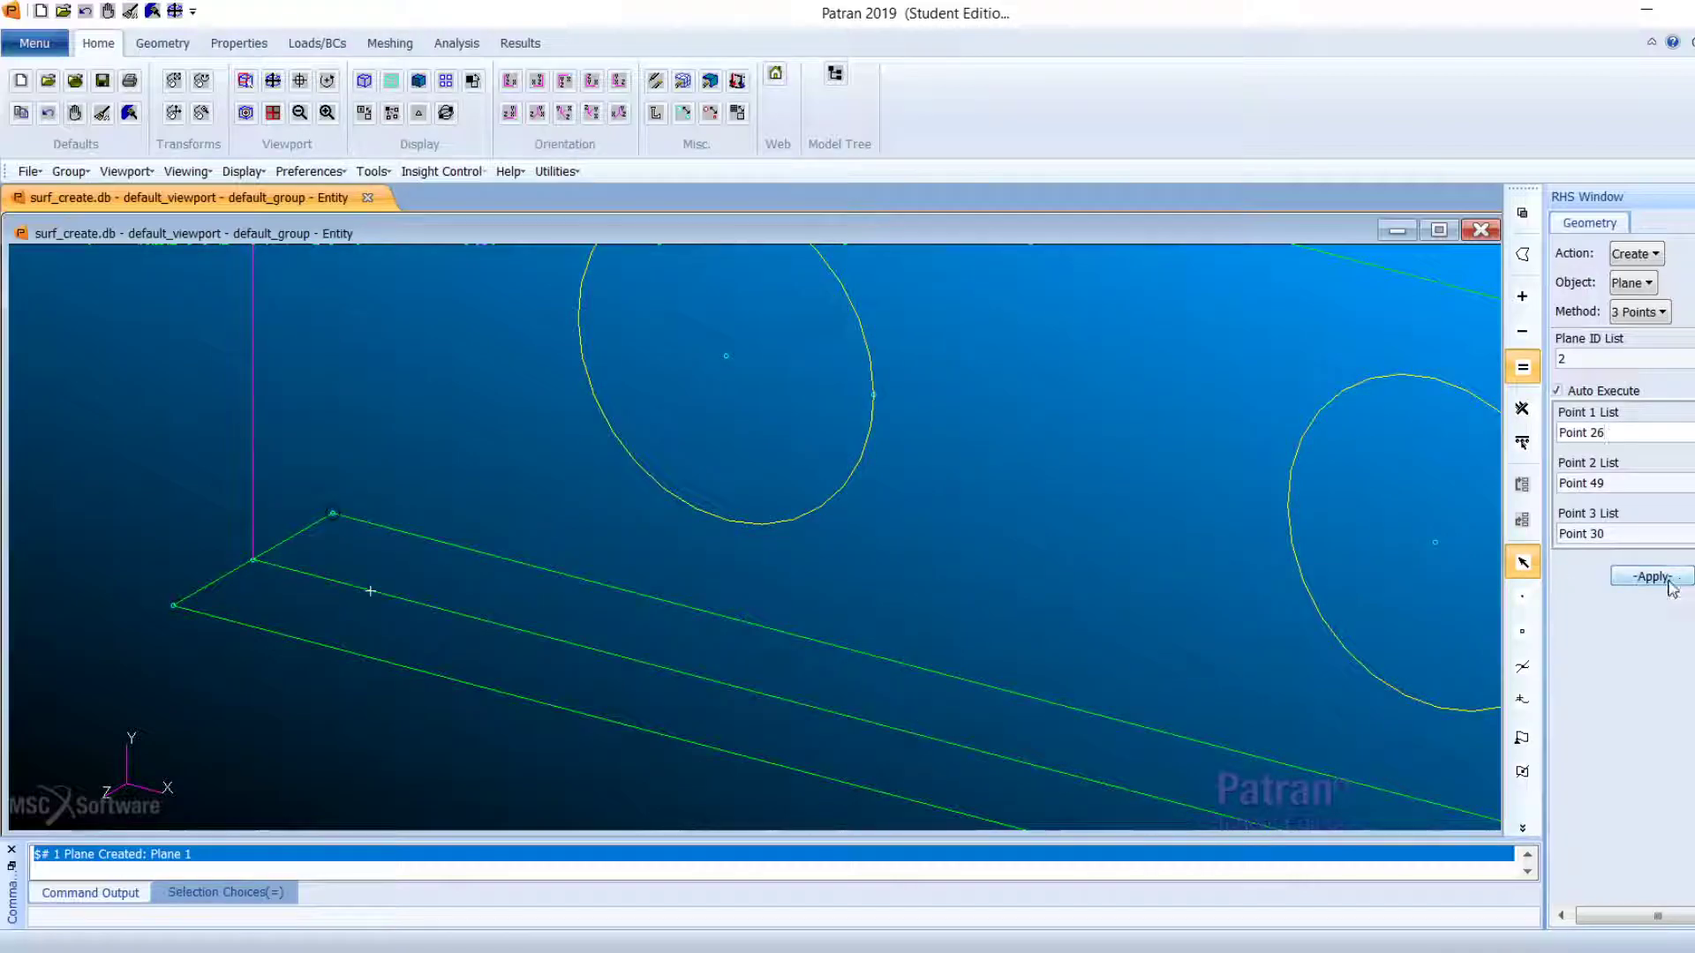
Step: Examine the position and direction of the new plane at the first segment's free end
{"action": "scroll", "coordinate": [883, 552], "scroll_direction": "down", "scroll_amount": 4}
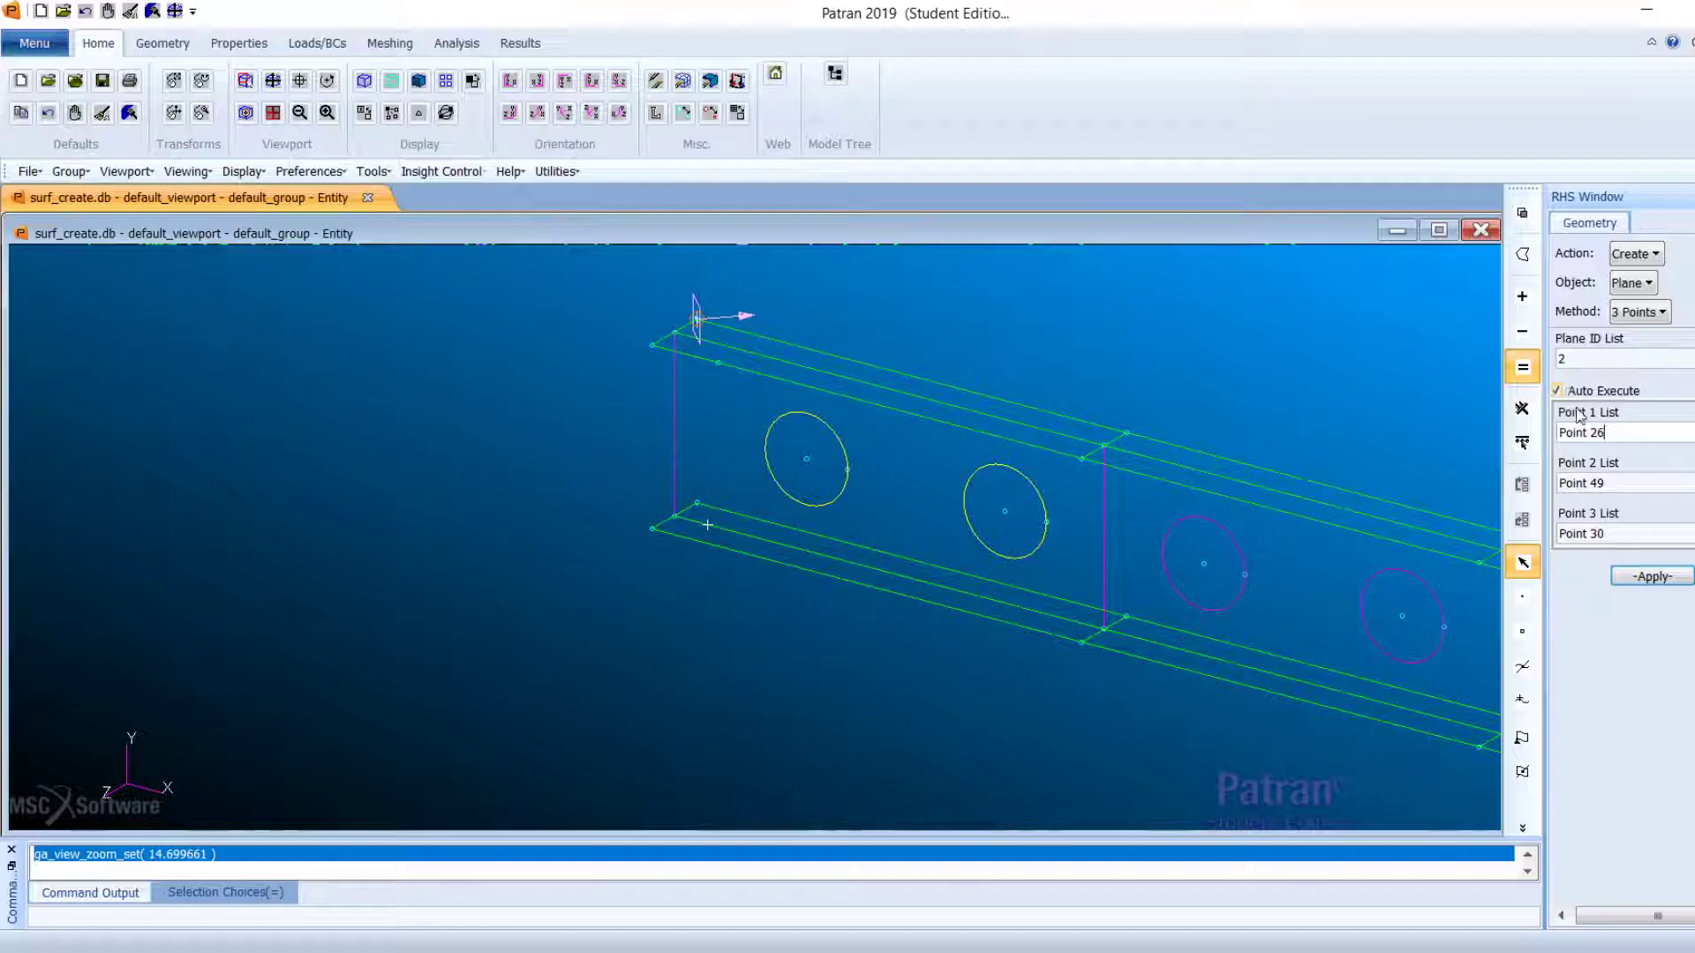
{"action": "scroll", "coordinate": [743, 350], "scroll_direction": "up", "scroll_amount": 2}
{"action": "scroll", "coordinate": [675, 276], "scroll_direction": "down", "scroll_amount": 2}
{"action": "scroll", "coordinate": [680, 331], "scroll_direction": "up", "scroll_amount": 1}
{"action": "scroll", "coordinate": [766, 291], "scroll_direction": "down", "scroll_amount": 3}
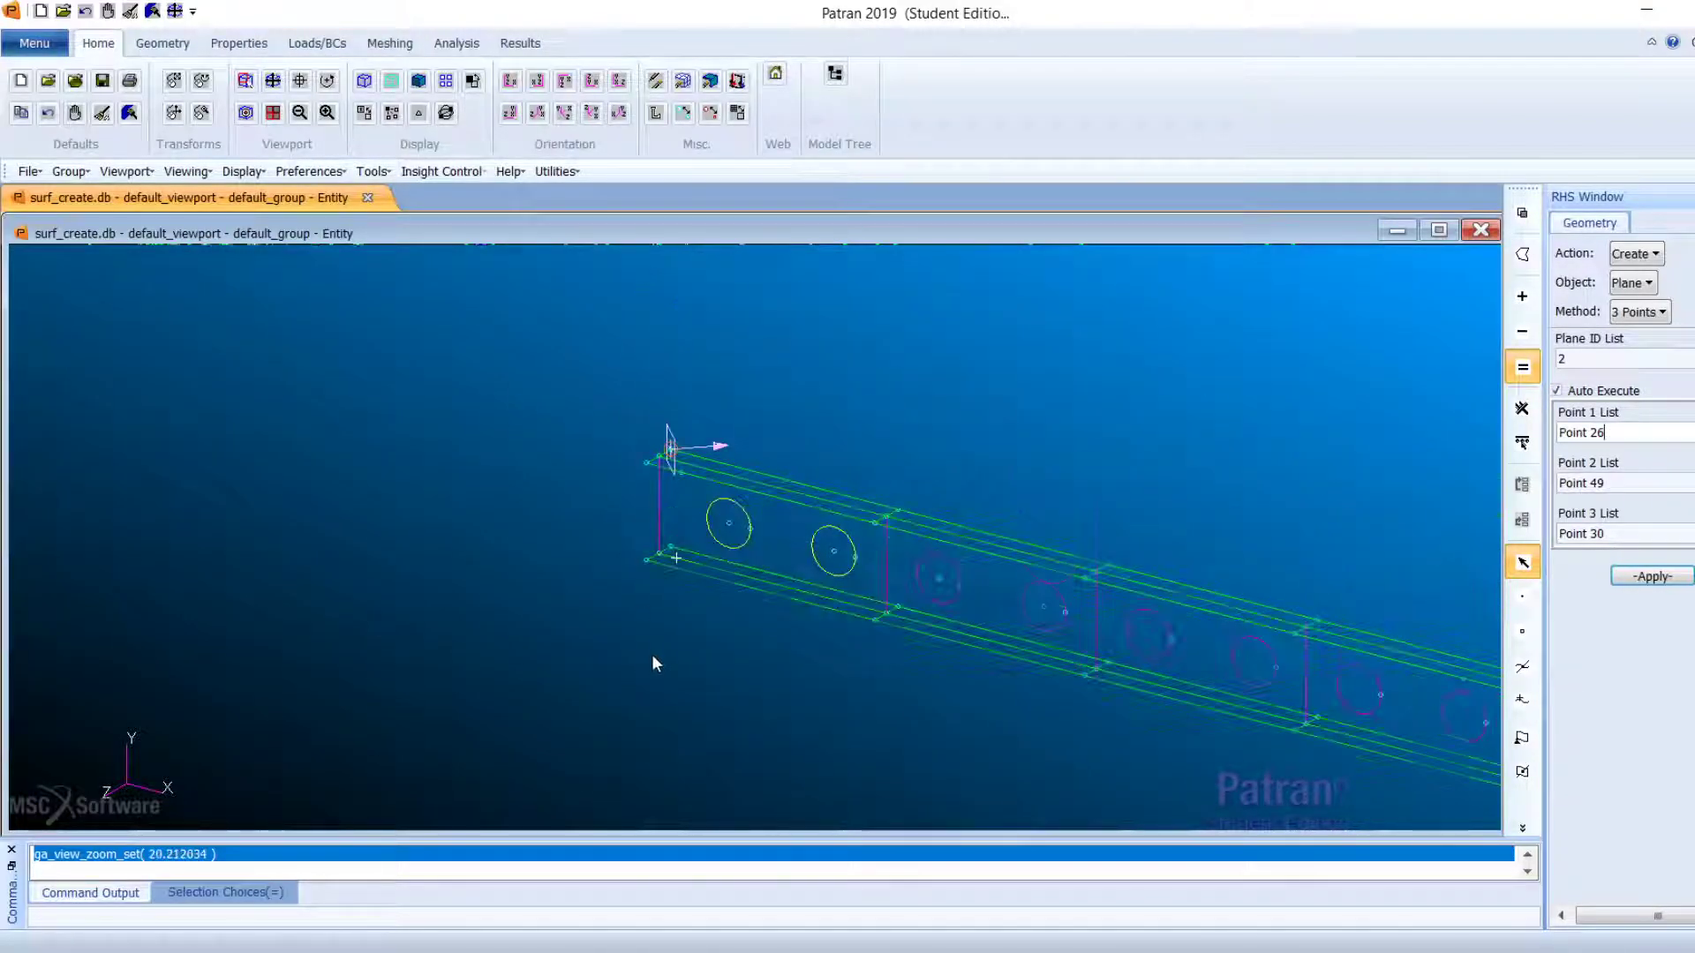
{"action": "scroll", "coordinate": [662, 529], "scroll_direction": "up", "scroll_amount": 4}
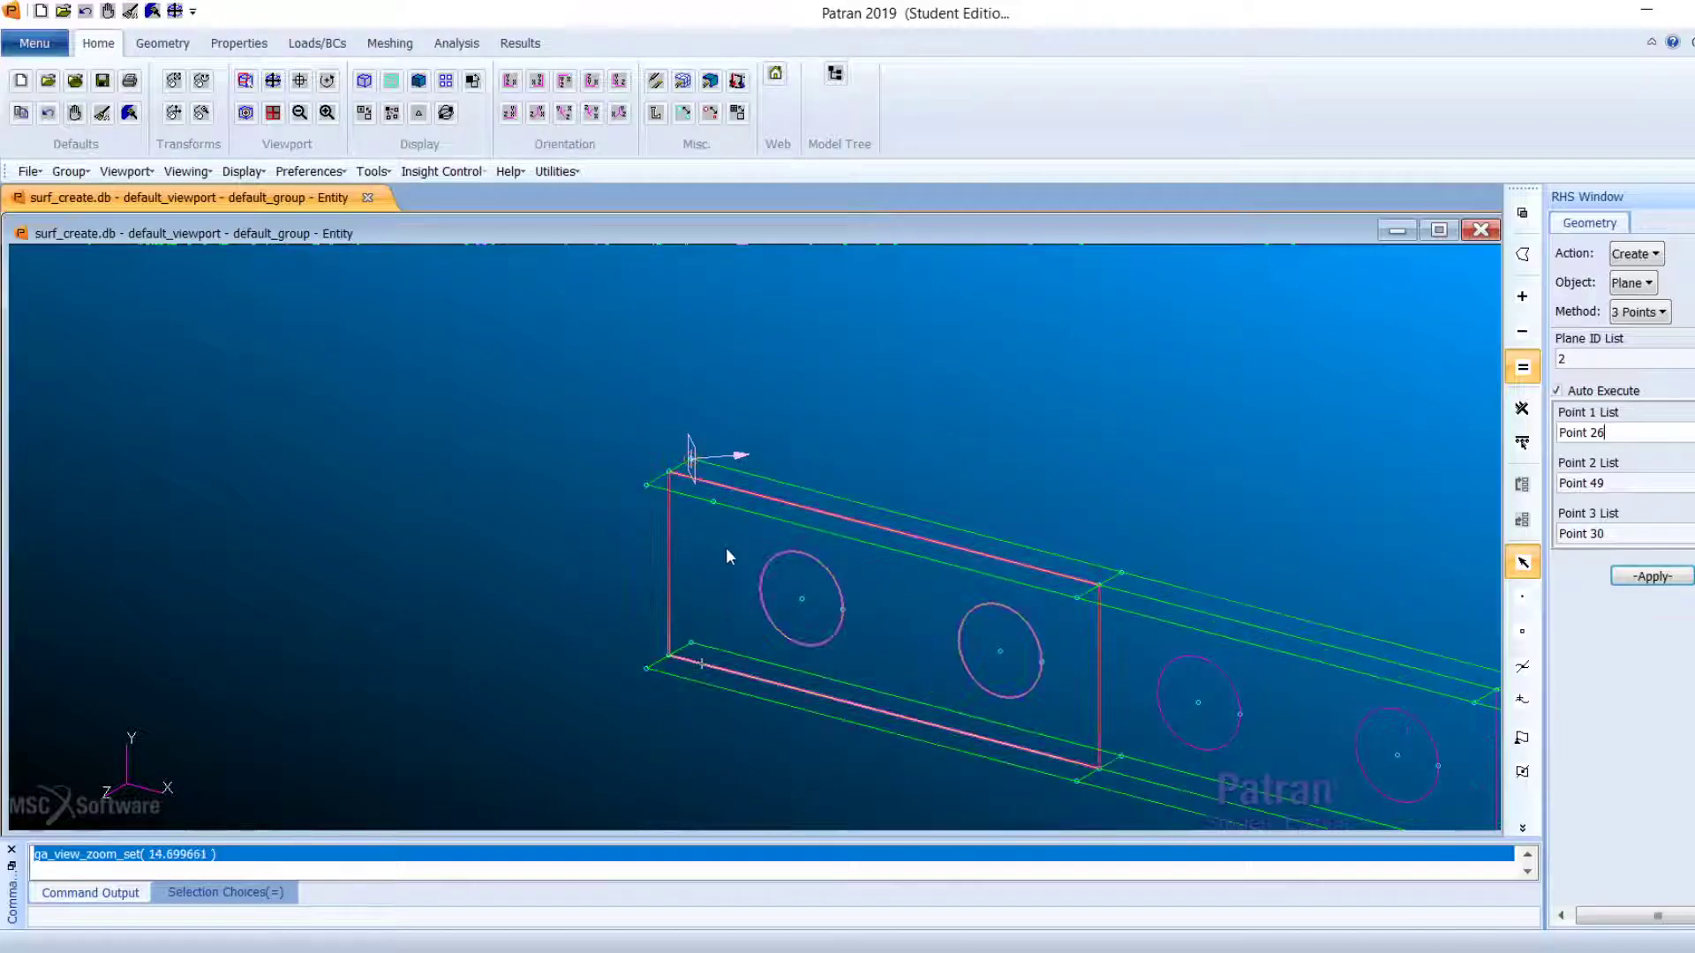
{"action": "scroll", "coordinate": [651, 538], "scroll_direction": "up", "scroll_amount": 1}
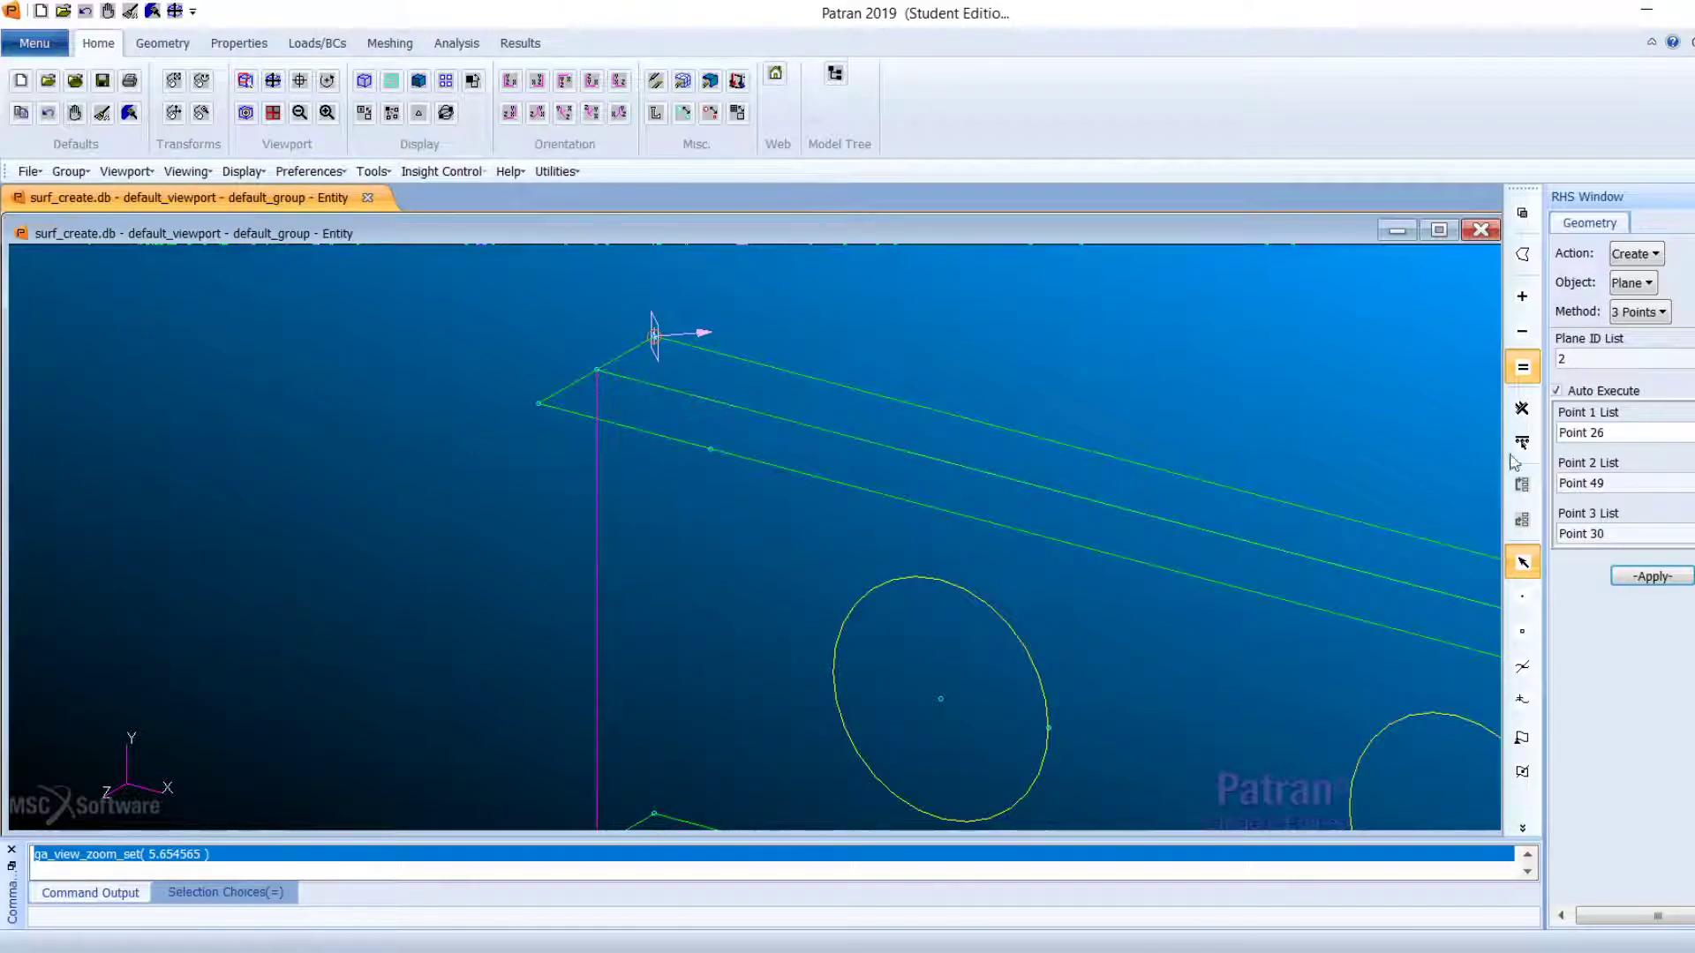
Step: Turn off Auto Execute for plane creation and set up a surface Break edit by Plane with Auto Execute off
{"action": "left_click", "coordinate": [1579, 395]}
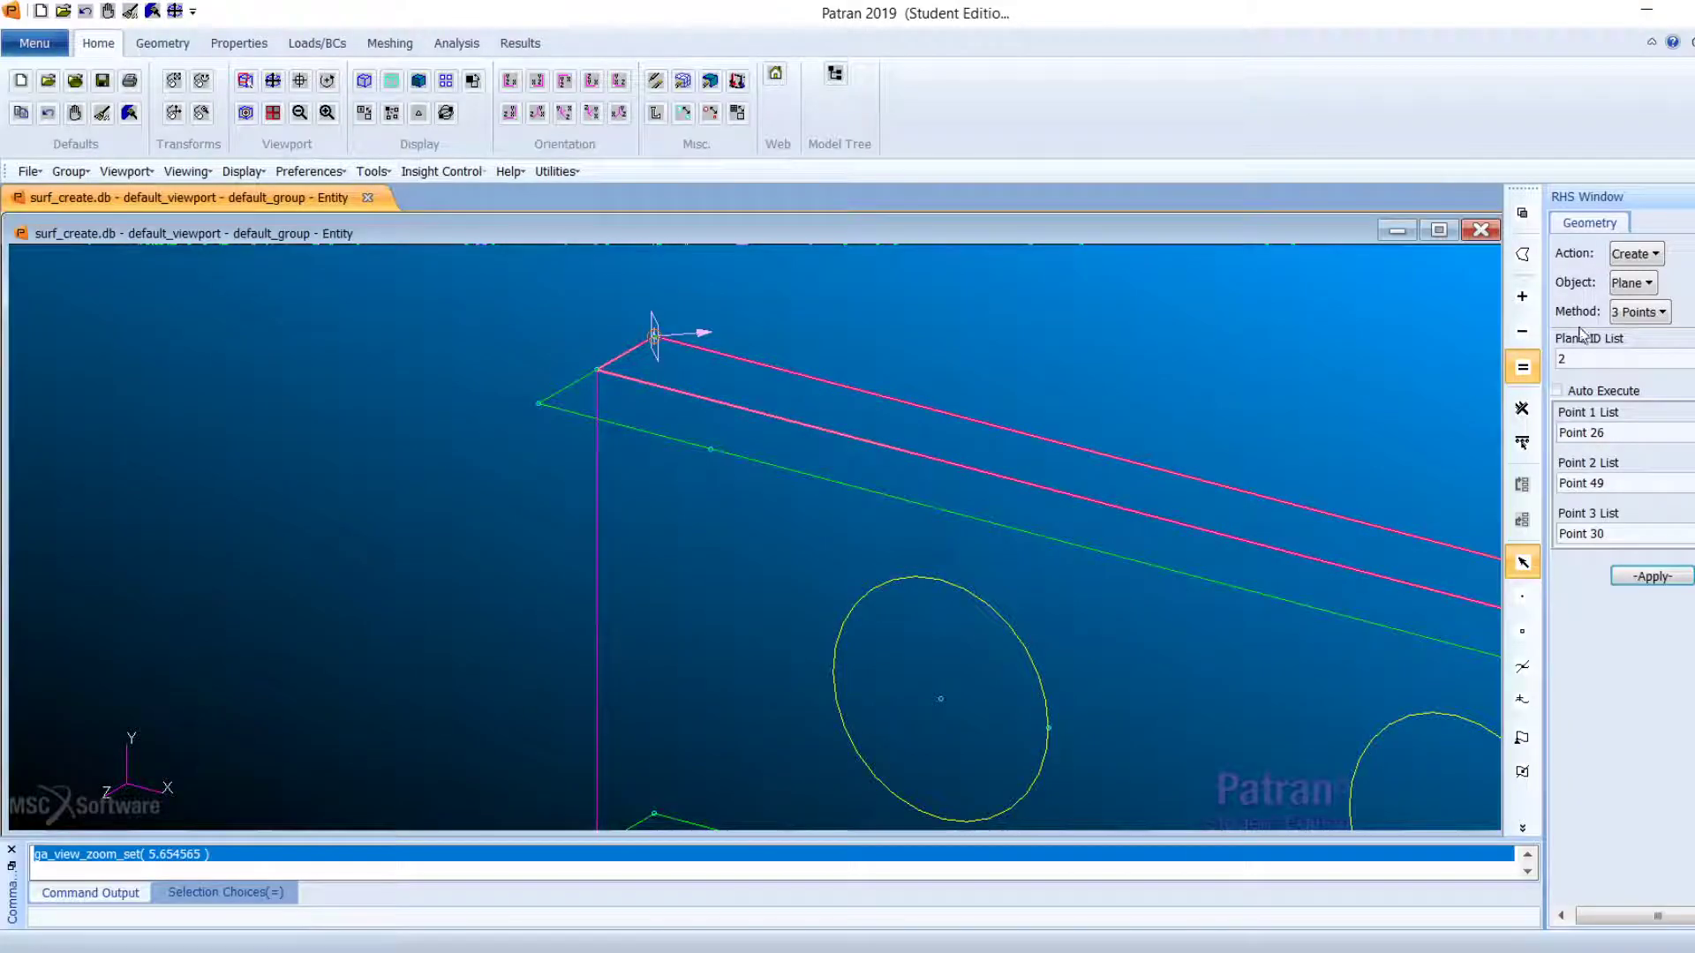
{"action": "left_click", "coordinate": [1646, 258]}
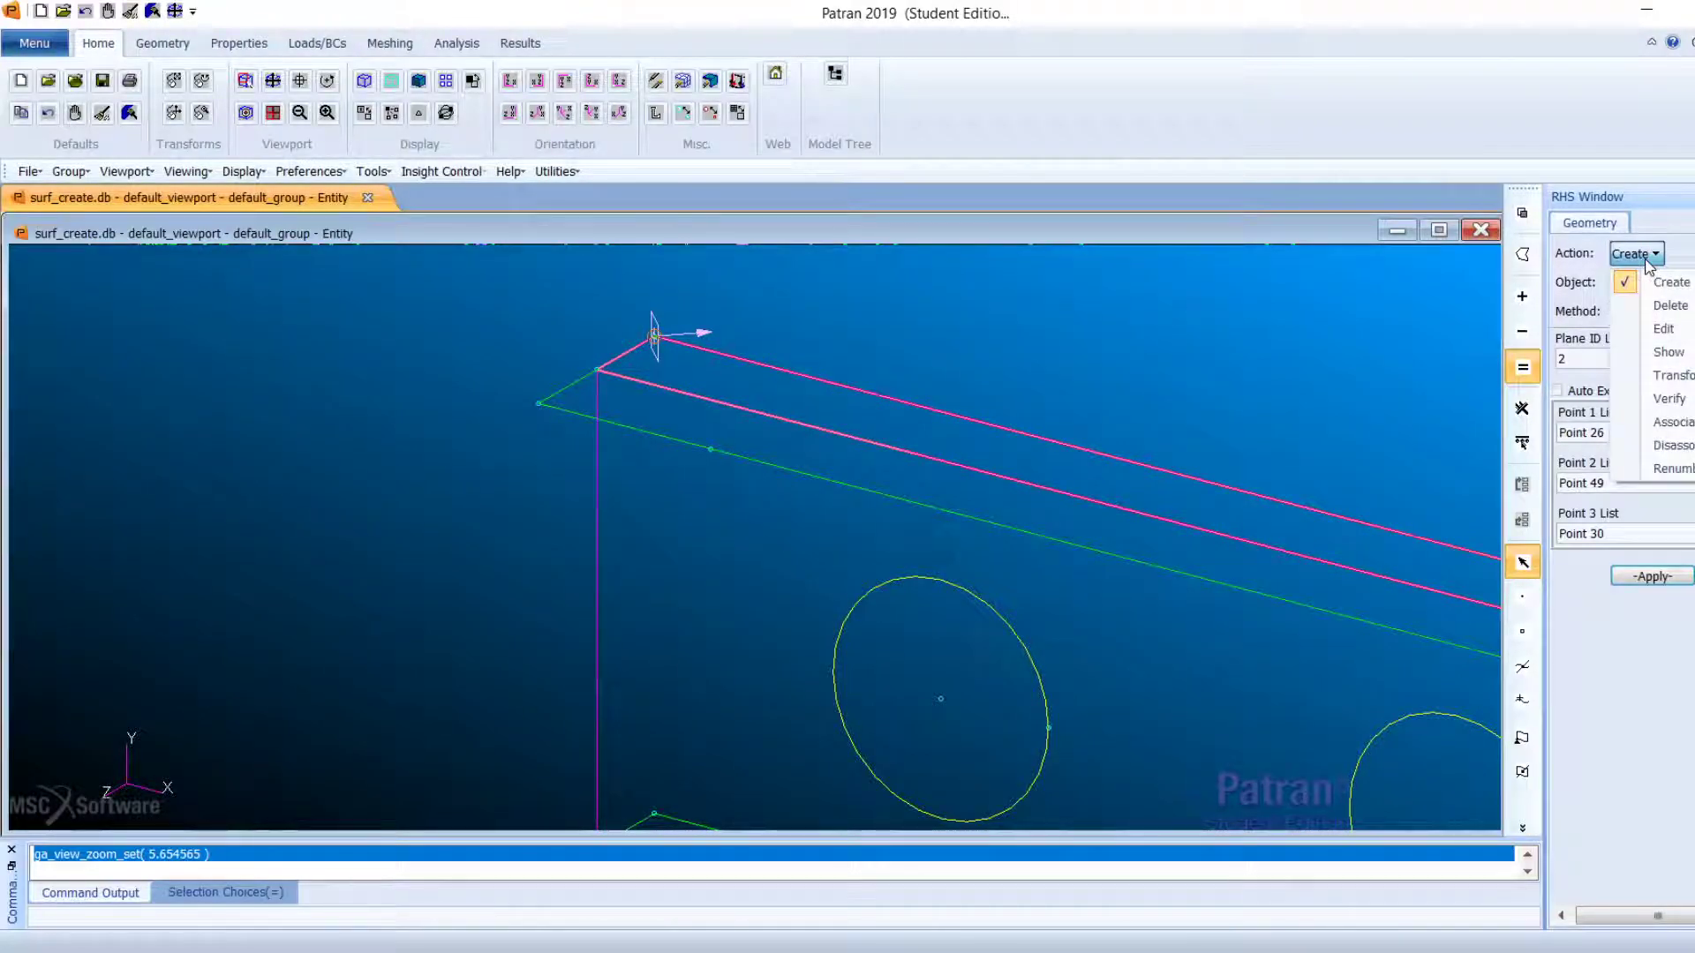
{"action": "left_click", "coordinate": [1663, 329]}
{"action": "left_click", "coordinate": [1640, 282]}
{"action": "left_click", "coordinate": [1643, 287]}
{"action": "left_click", "coordinate": [1644, 312]}
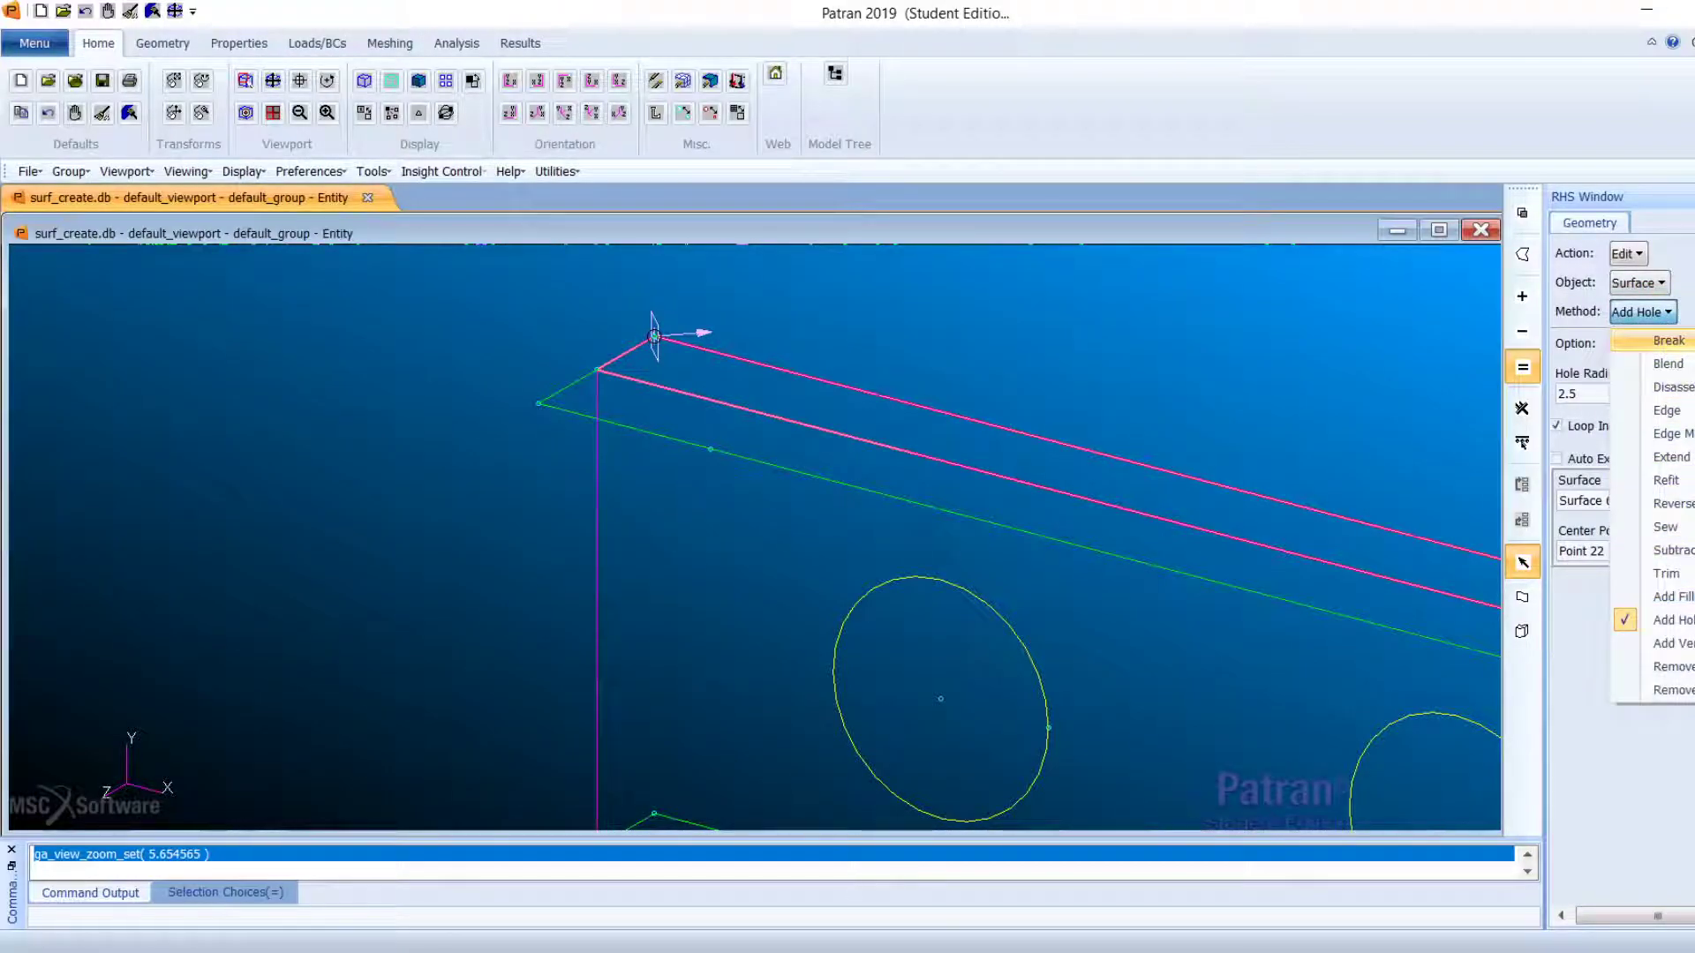
{"action": "left_click", "coordinate": [1668, 340]}
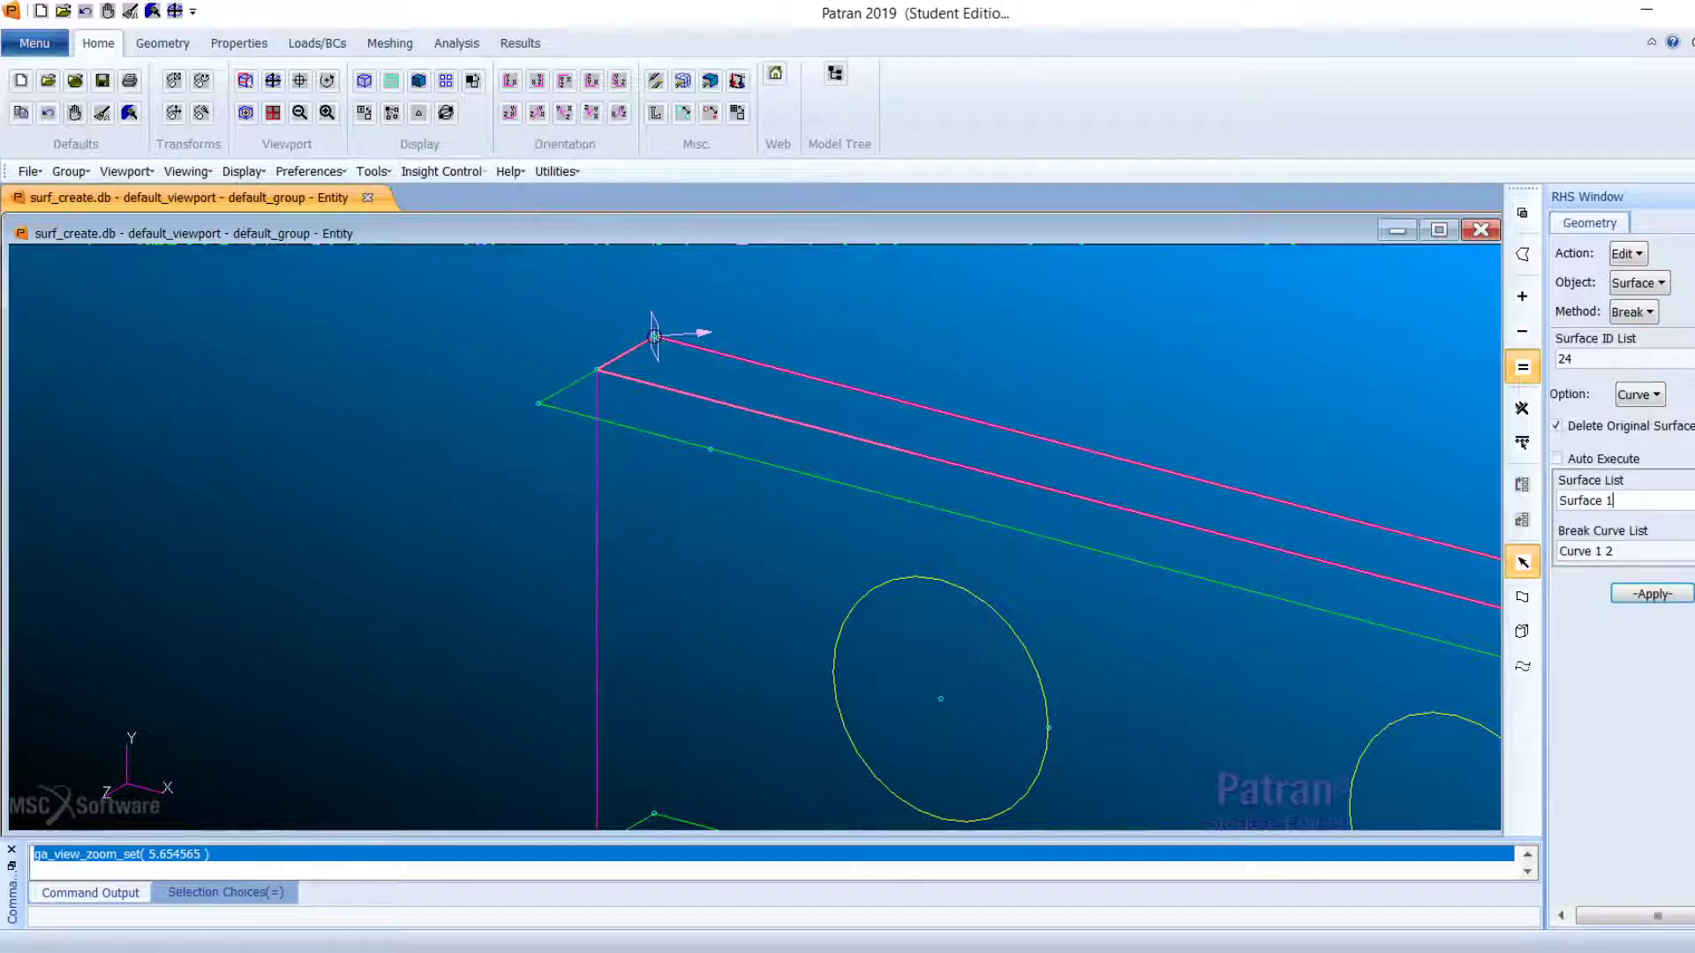
{"action": "left_click", "coordinate": [1647, 394]}
{"action": "left_click", "coordinate": [1659, 477]}
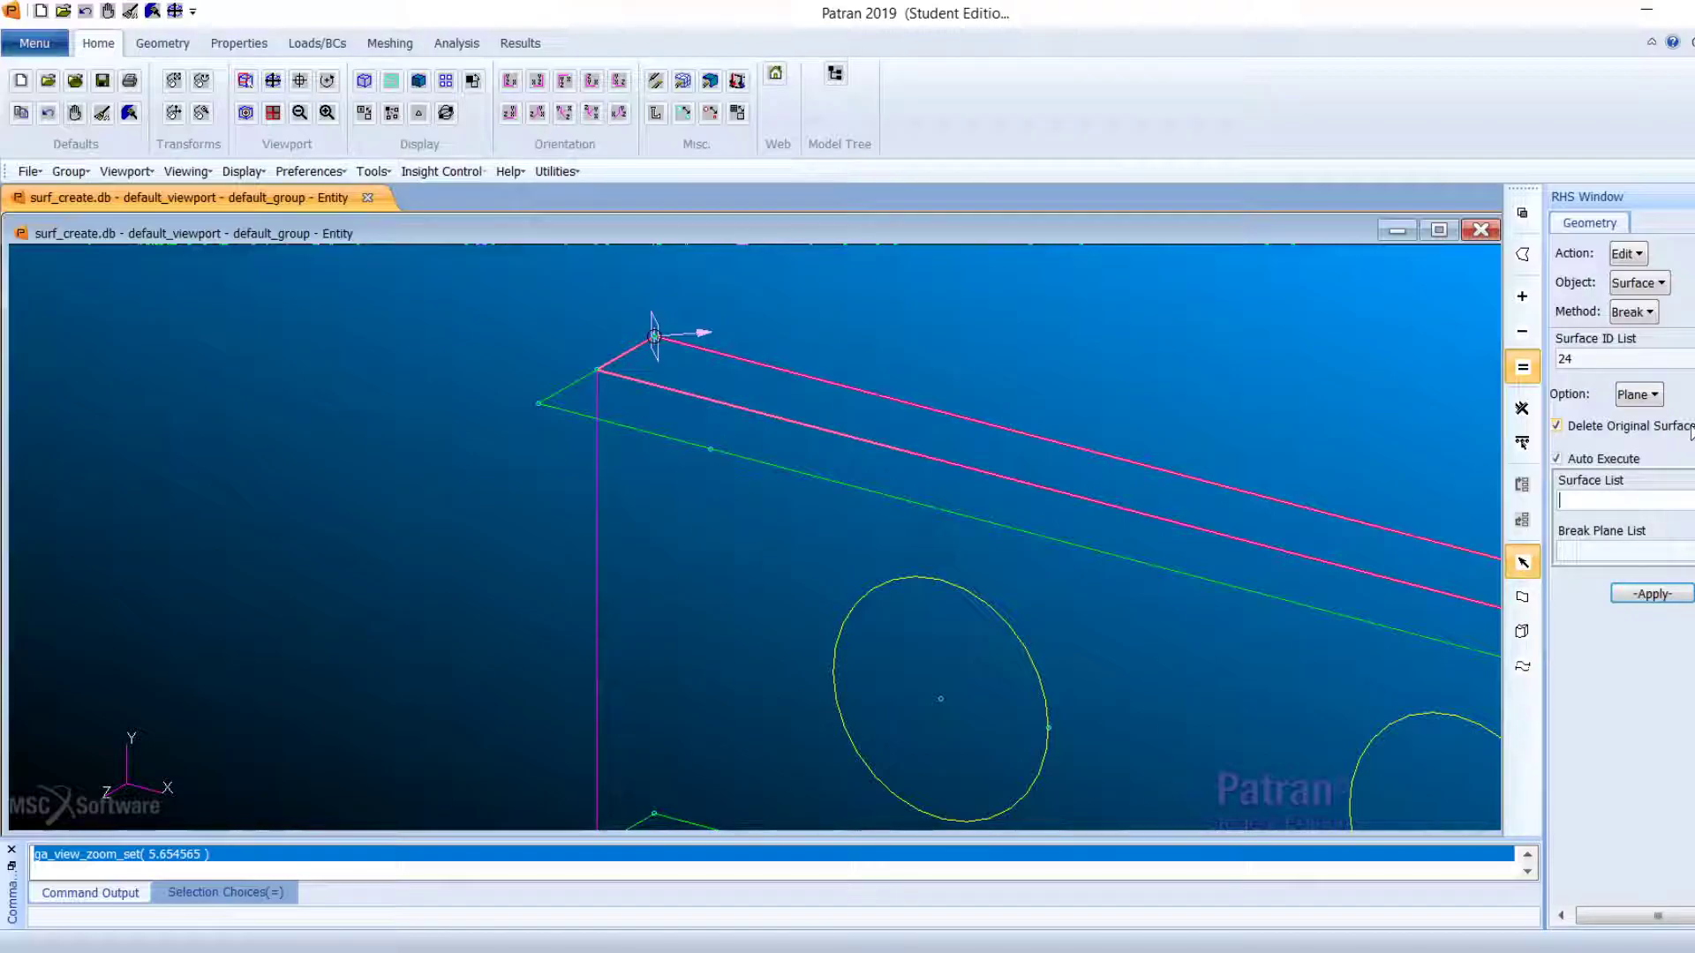
{"action": "left_click", "coordinate": [1567, 460]}
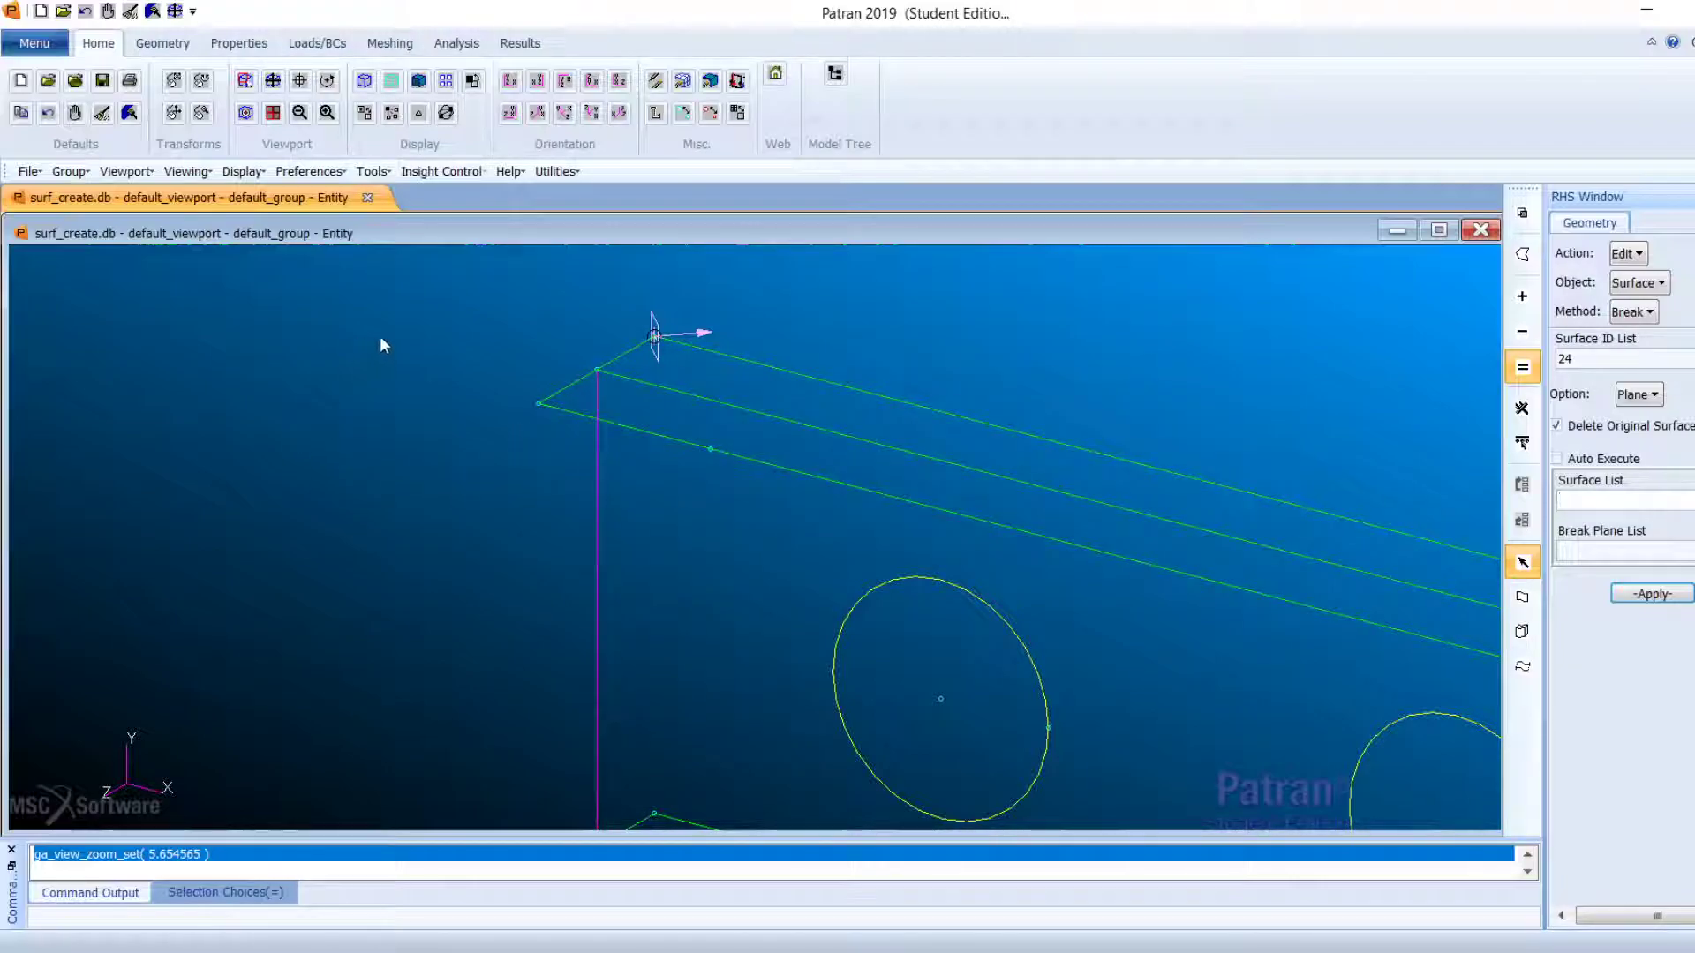
{"action": "left_click_drag", "start_coordinate": [455, 285], "coordinate": [575, 699]}
{"action": "scroll", "coordinate": [433, 491], "scroll_direction": "up", "scroll_amount": 2}
{"action": "scroll", "coordinate": [950, 687], "scroll_direction": "down", "scroll_amount": 5}
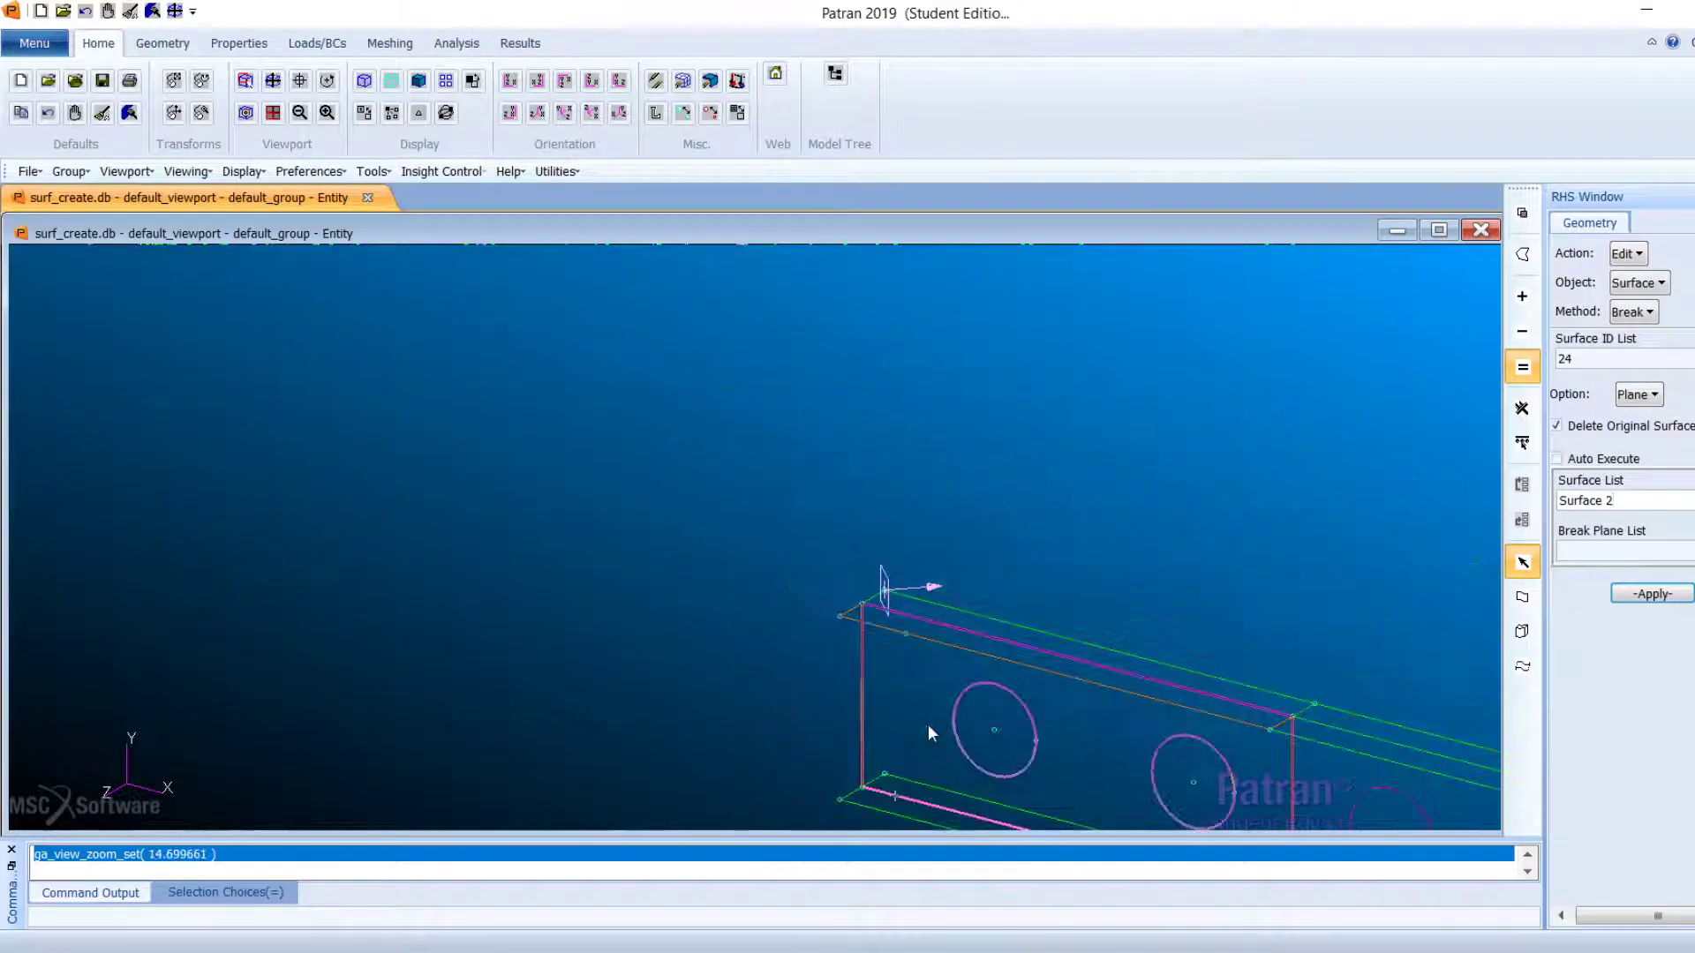
{"action": "scroll", "coordinate": [869, 811], "scroll_direction": "down", "scroll_amount": 1}
{"action": "scroll", "coordinate": [1139, 591], "scroll_direction": "up", "scroll_amount": 1}
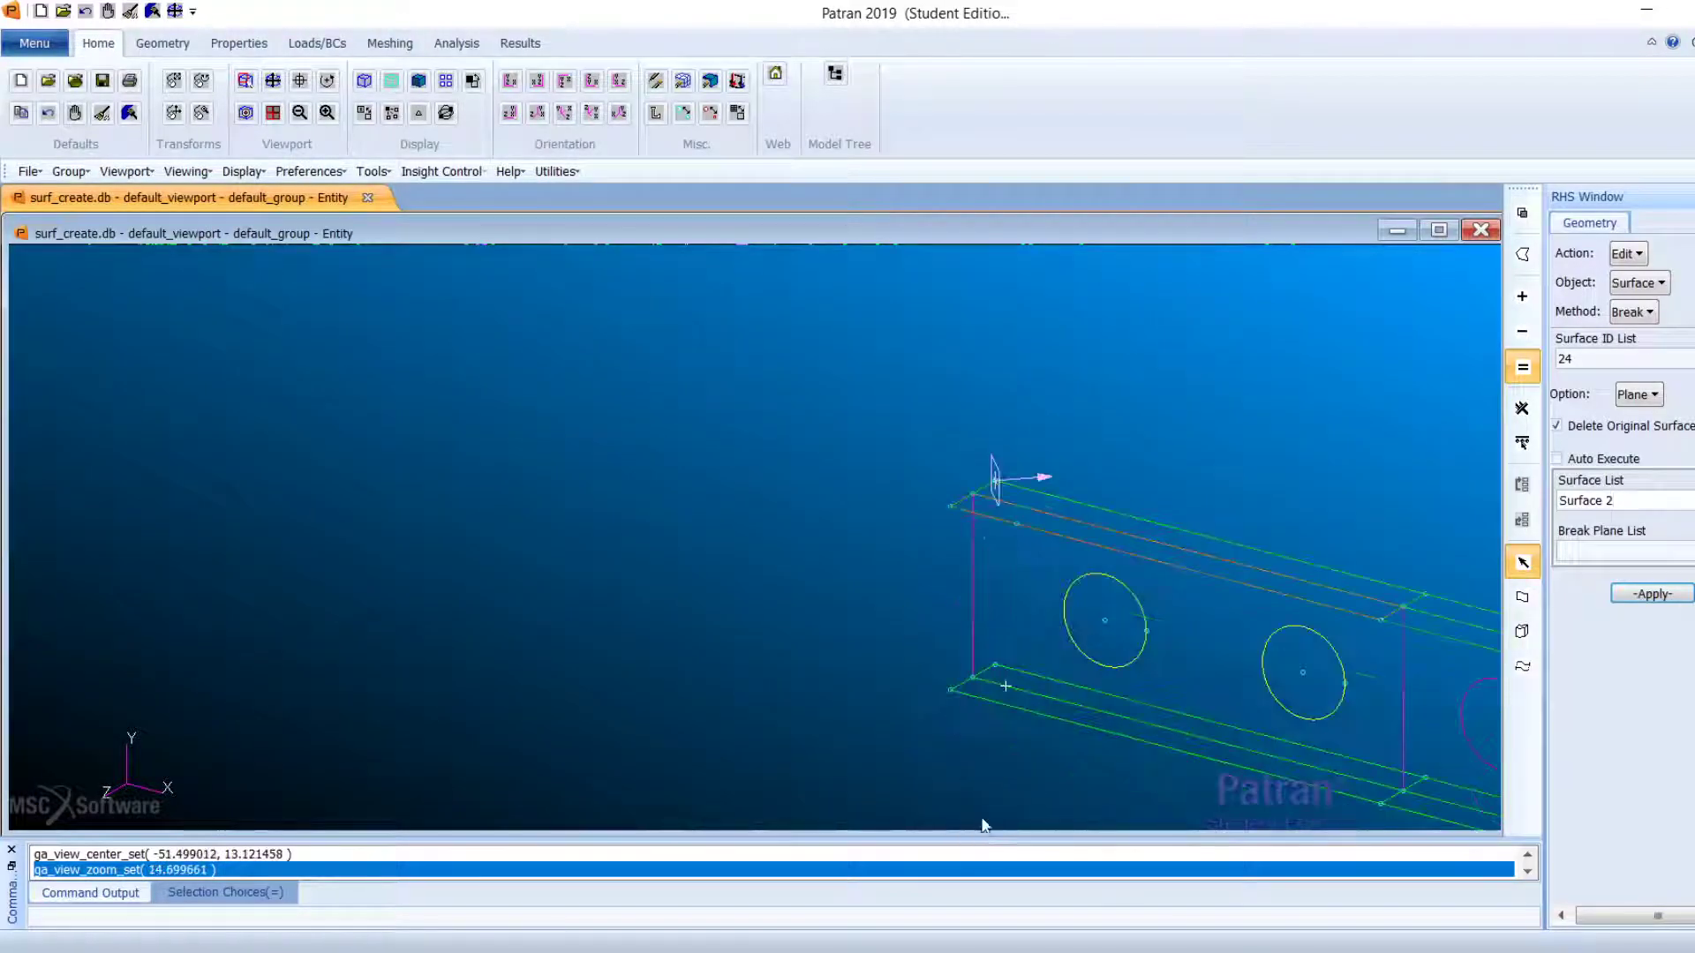
{"action": "left_click_drag", "start_coordinate": [923, 390], "coordinate": [1025, 765]}
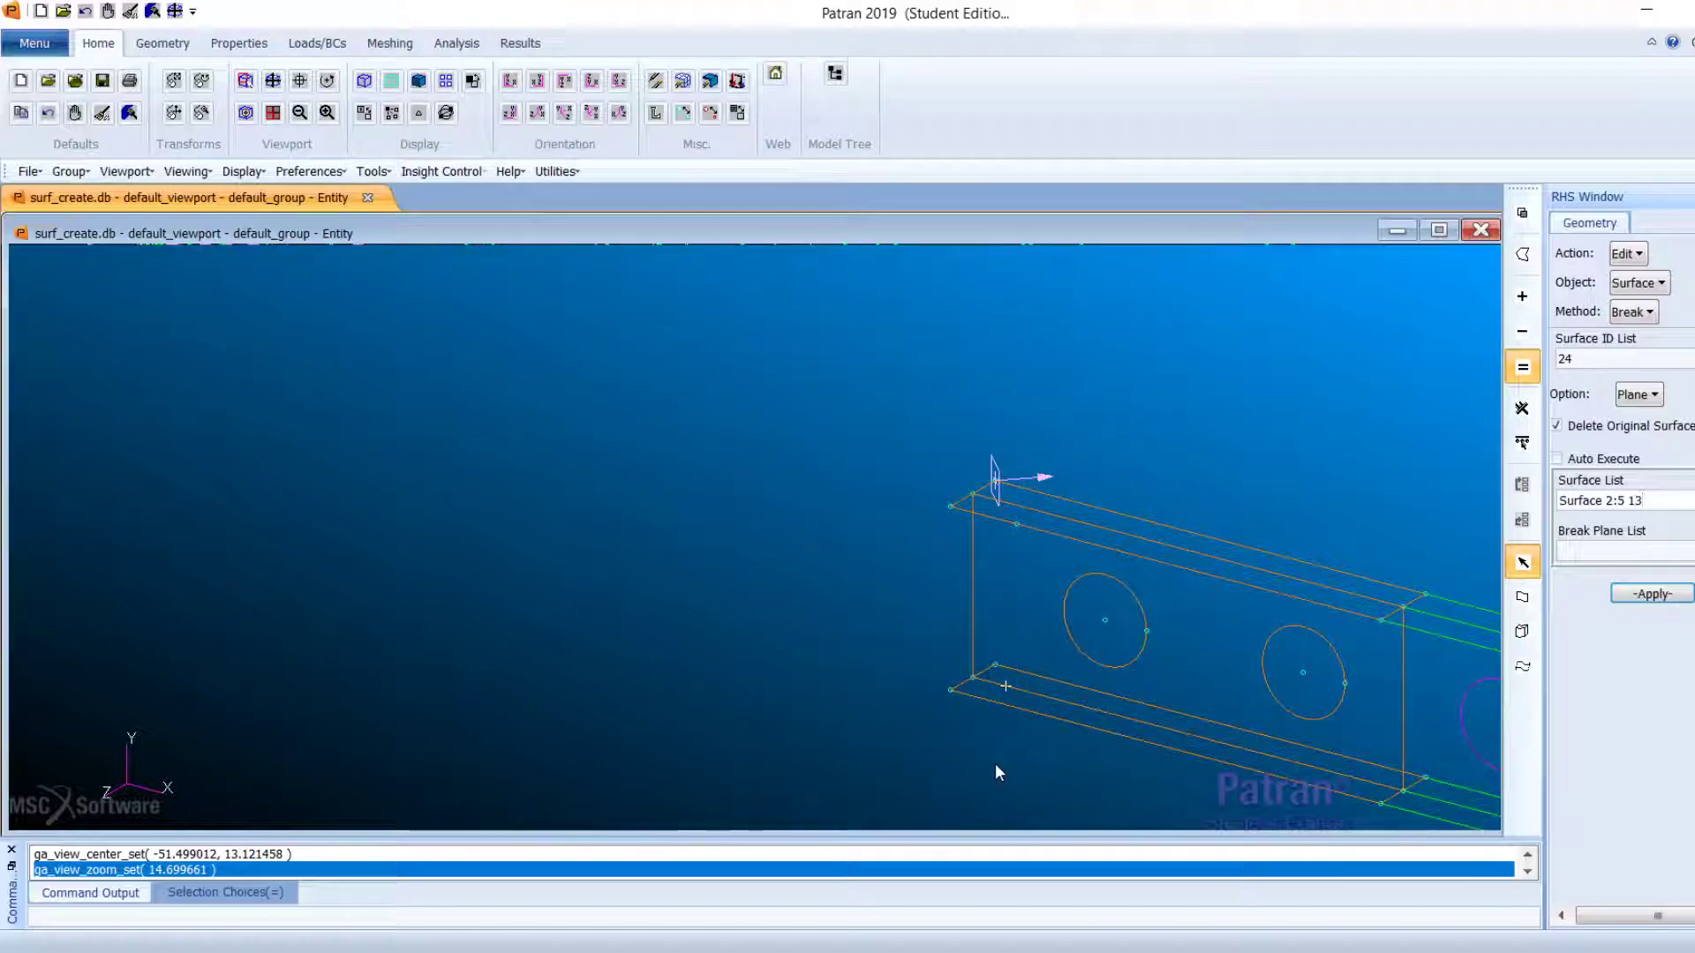
{"action": "left_click_drag", "start_coordinate": [1673, 506], "coordinate": [1313, 501]}
{"action": "key", "text": "BackSpace"}
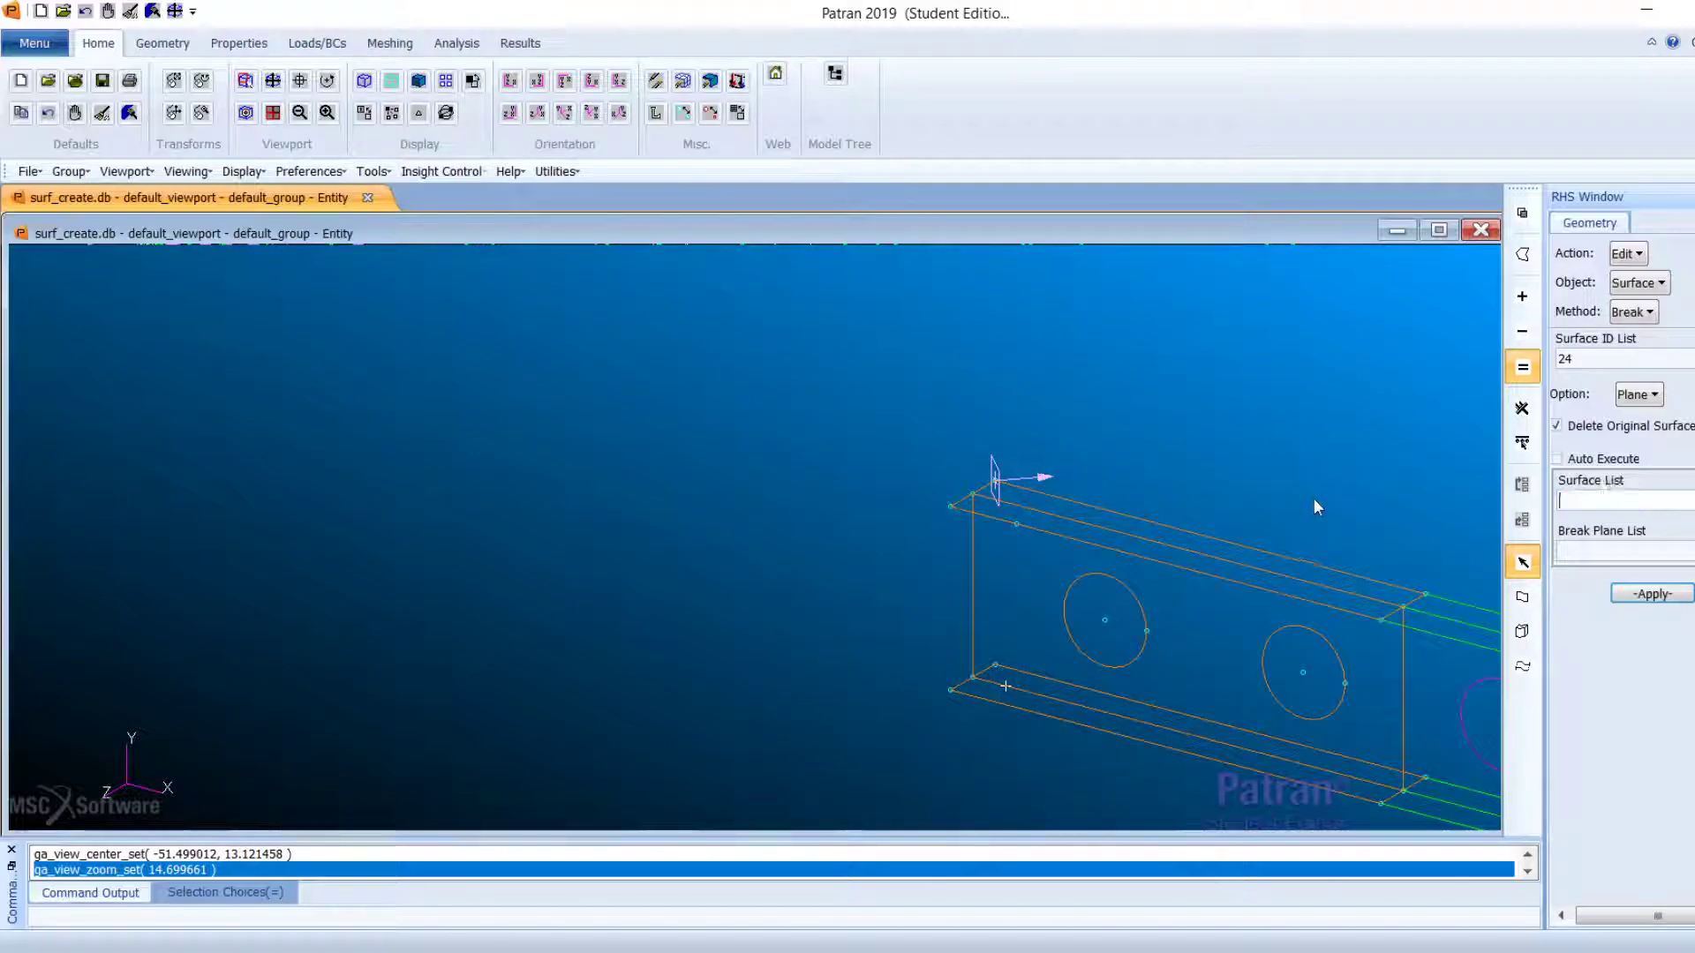
Step: Break the first segment's web and flange surfaces (Surface 2:5 13) with Plane 1, deleting all the original surfaces
{"action": "left_click_drag", "start_coordinate": [902, 402], "coordinate": [1027, 759]}
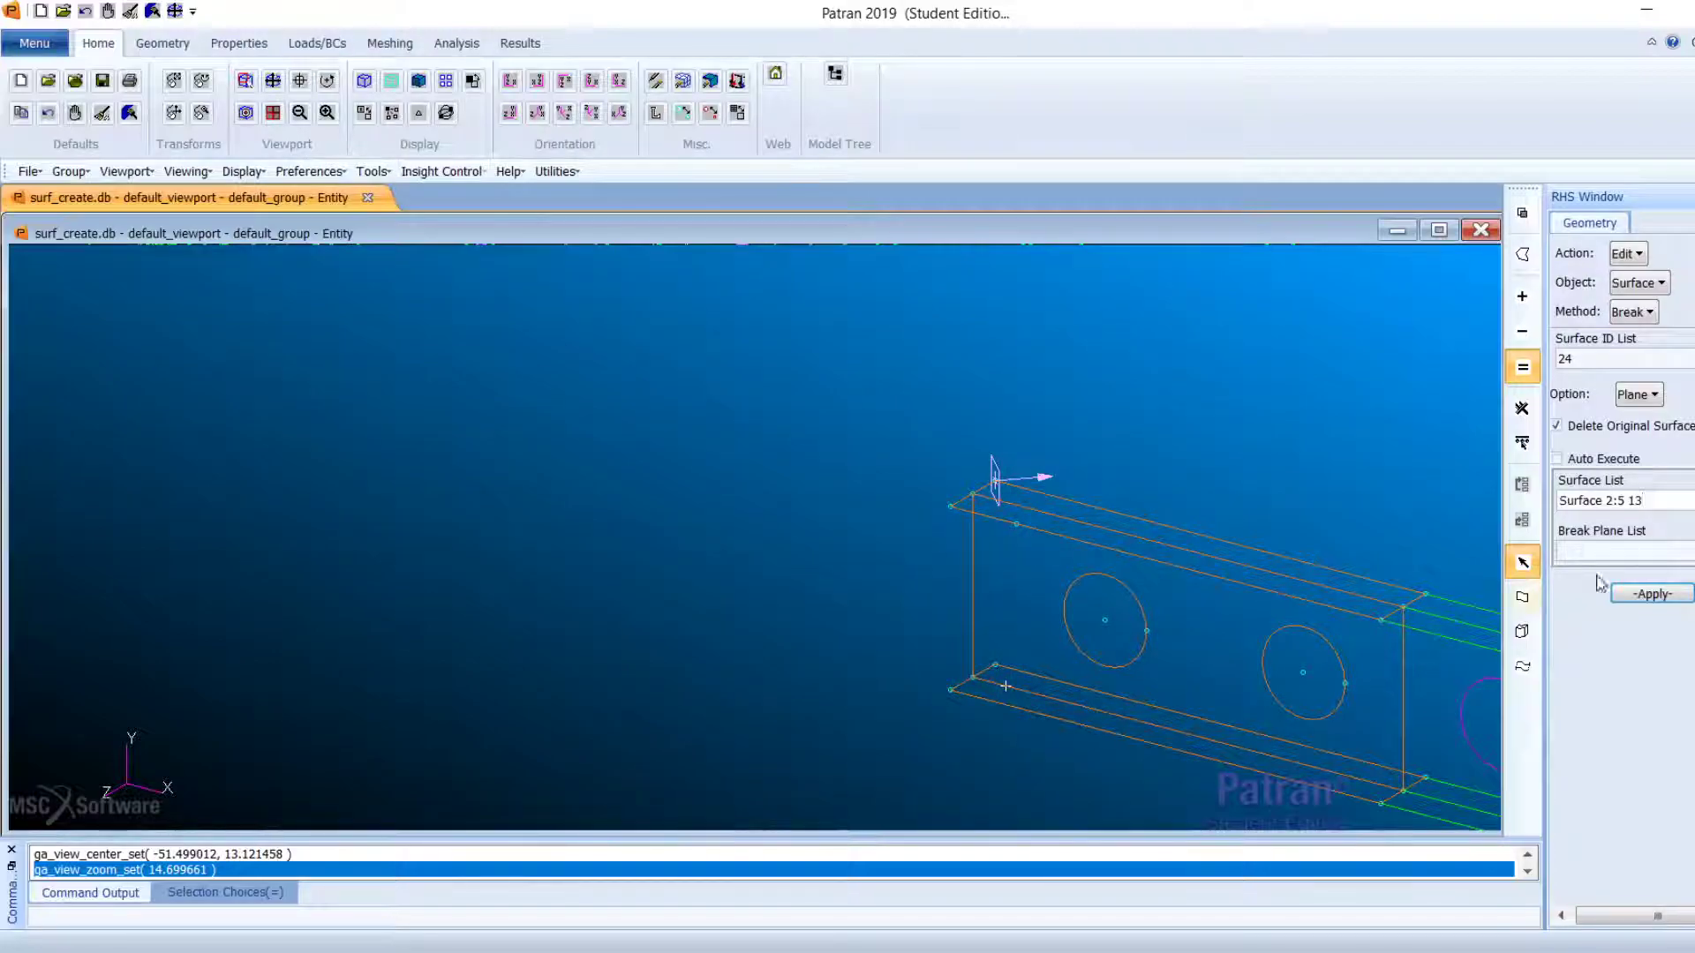
{"action": "left_click", "coordinate": [1659, 549]}
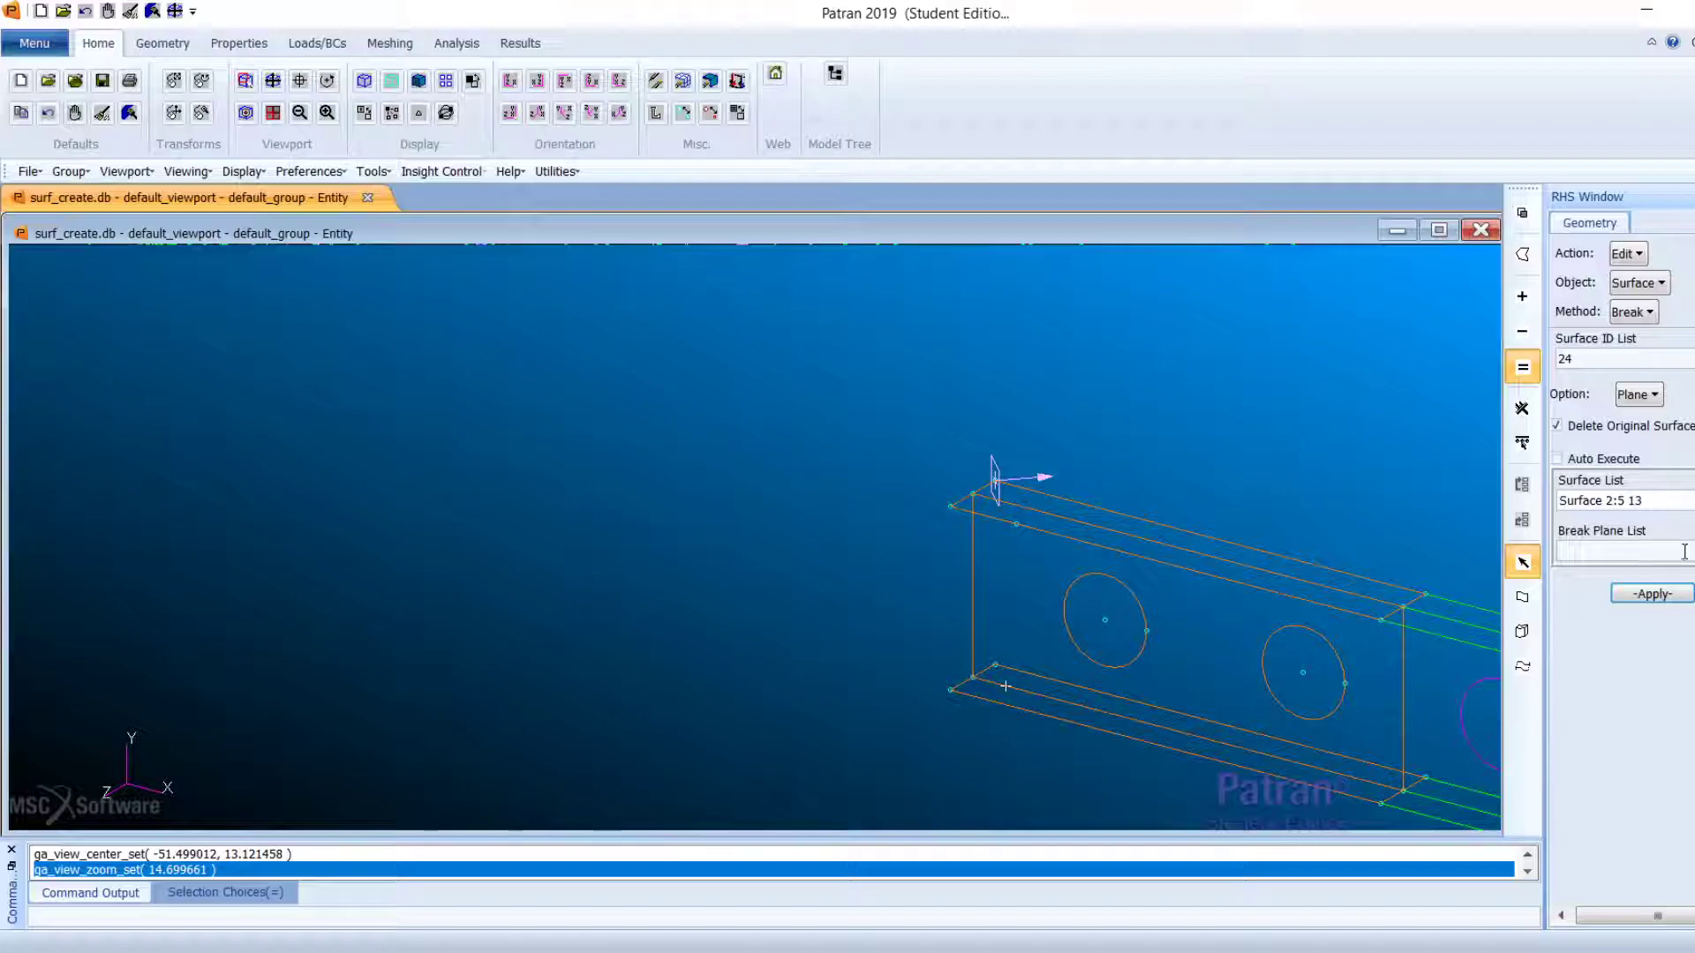
{"action": "left_click", "coordinate": [995, 481]}
{"action": "left_click", "coordinate": [1684, 596]}
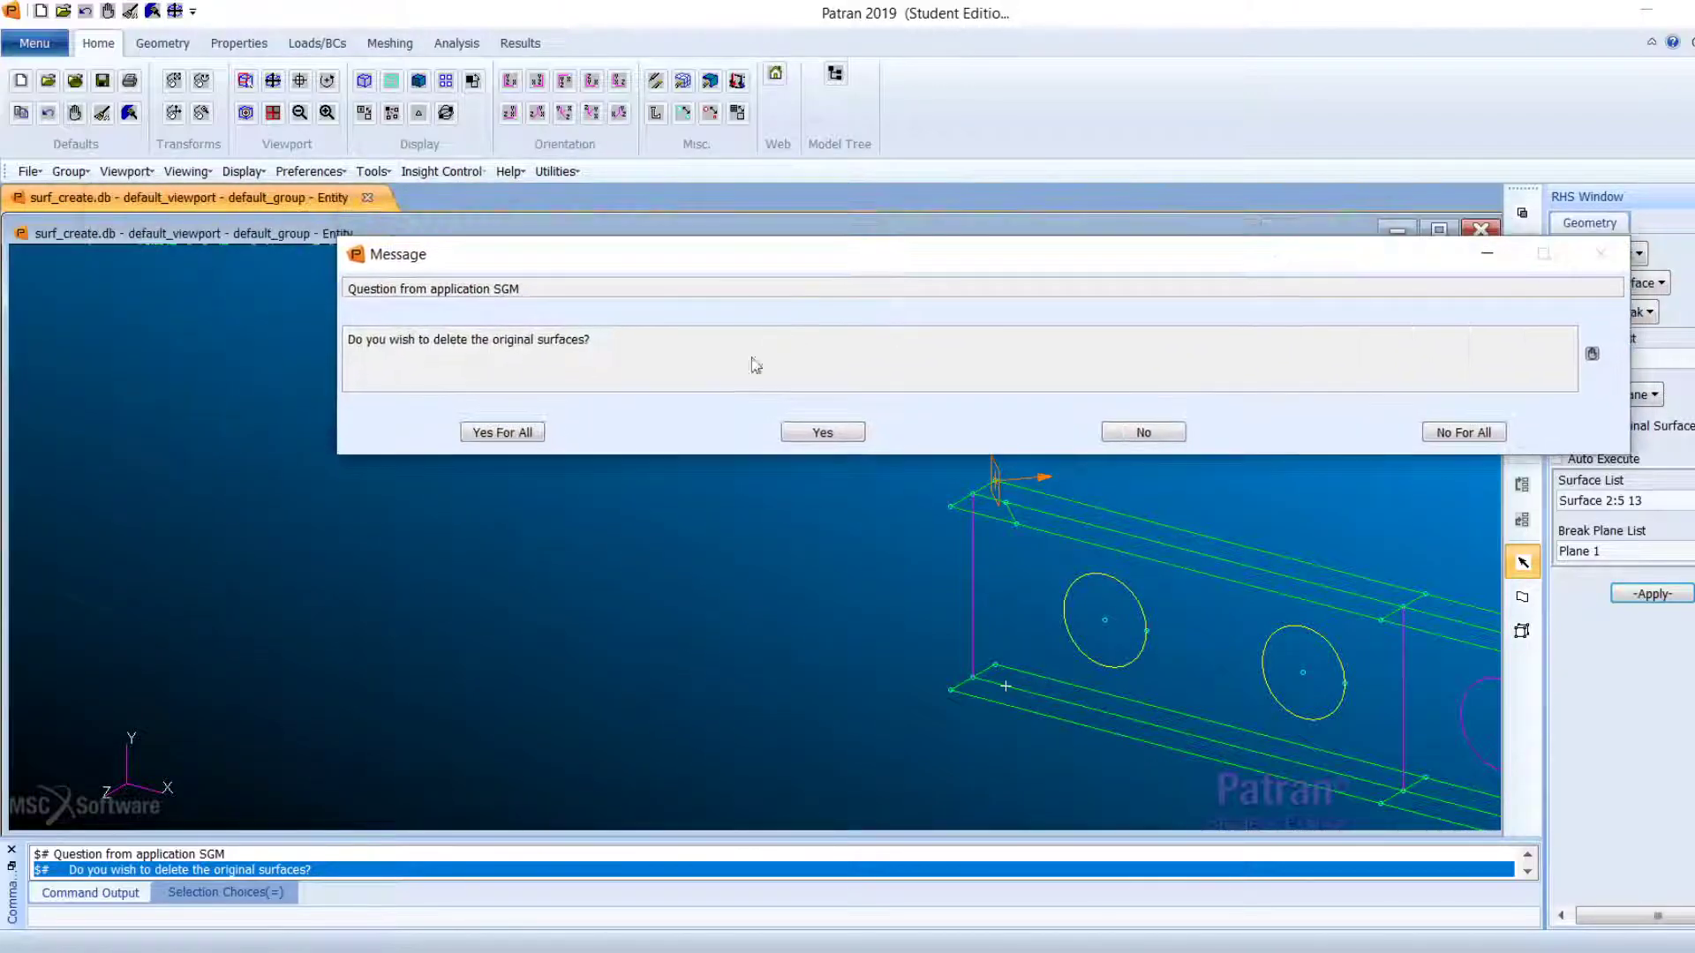
{"action": "left_click", "coordinate": [528, 439]}
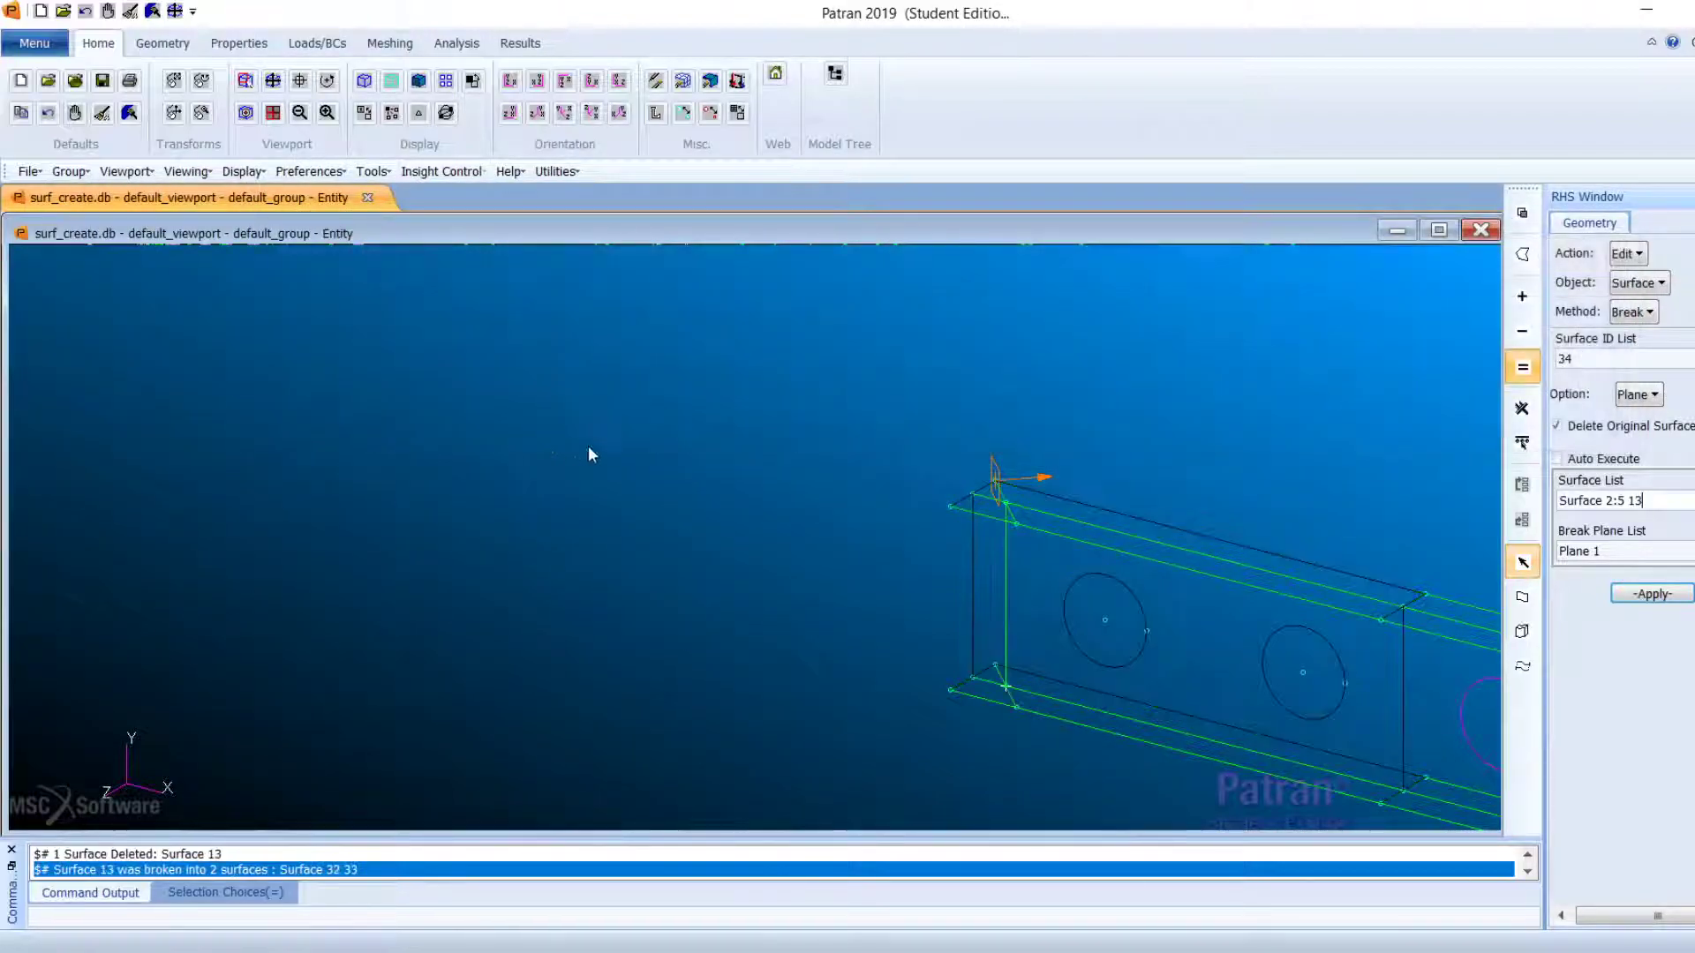
Step: Delete the five cut-off web and flange pieces beyond the oblique cut at the free end (Surface 24, 26, 28, 30 and 32)
{"action": "scroll", "coordinate": [993, 668], "scroll_direction": "up", "scroll_amount": 3}
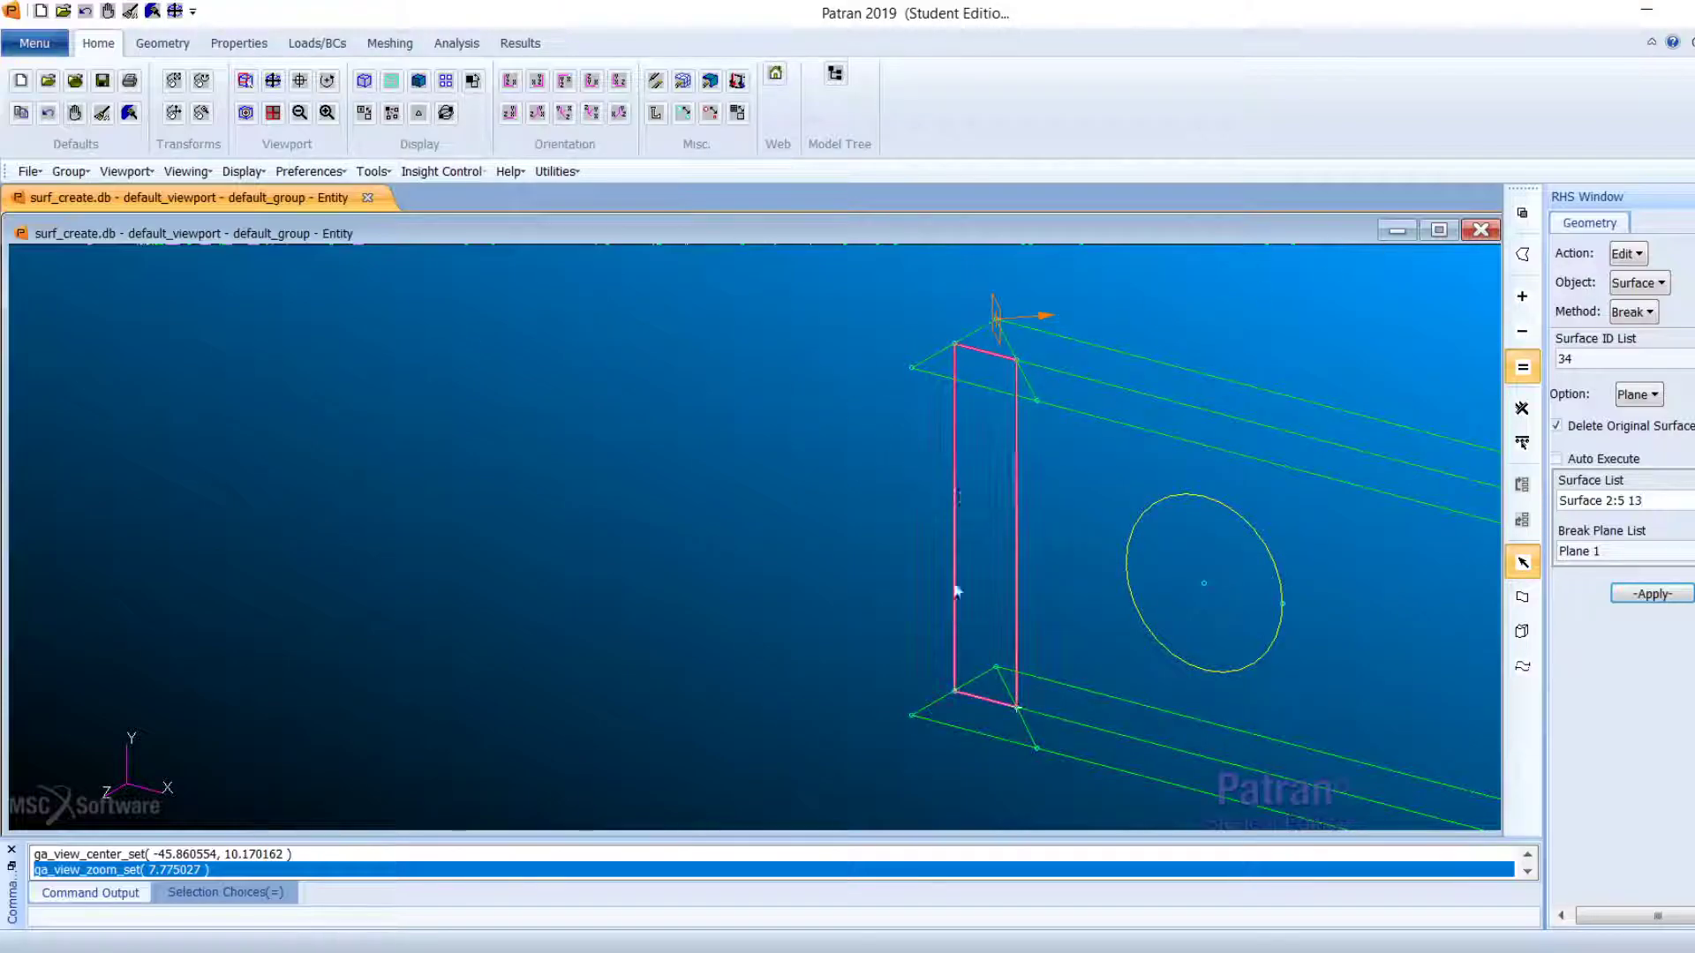
{"action": "left_click", "coordinate": [1622, 255]}
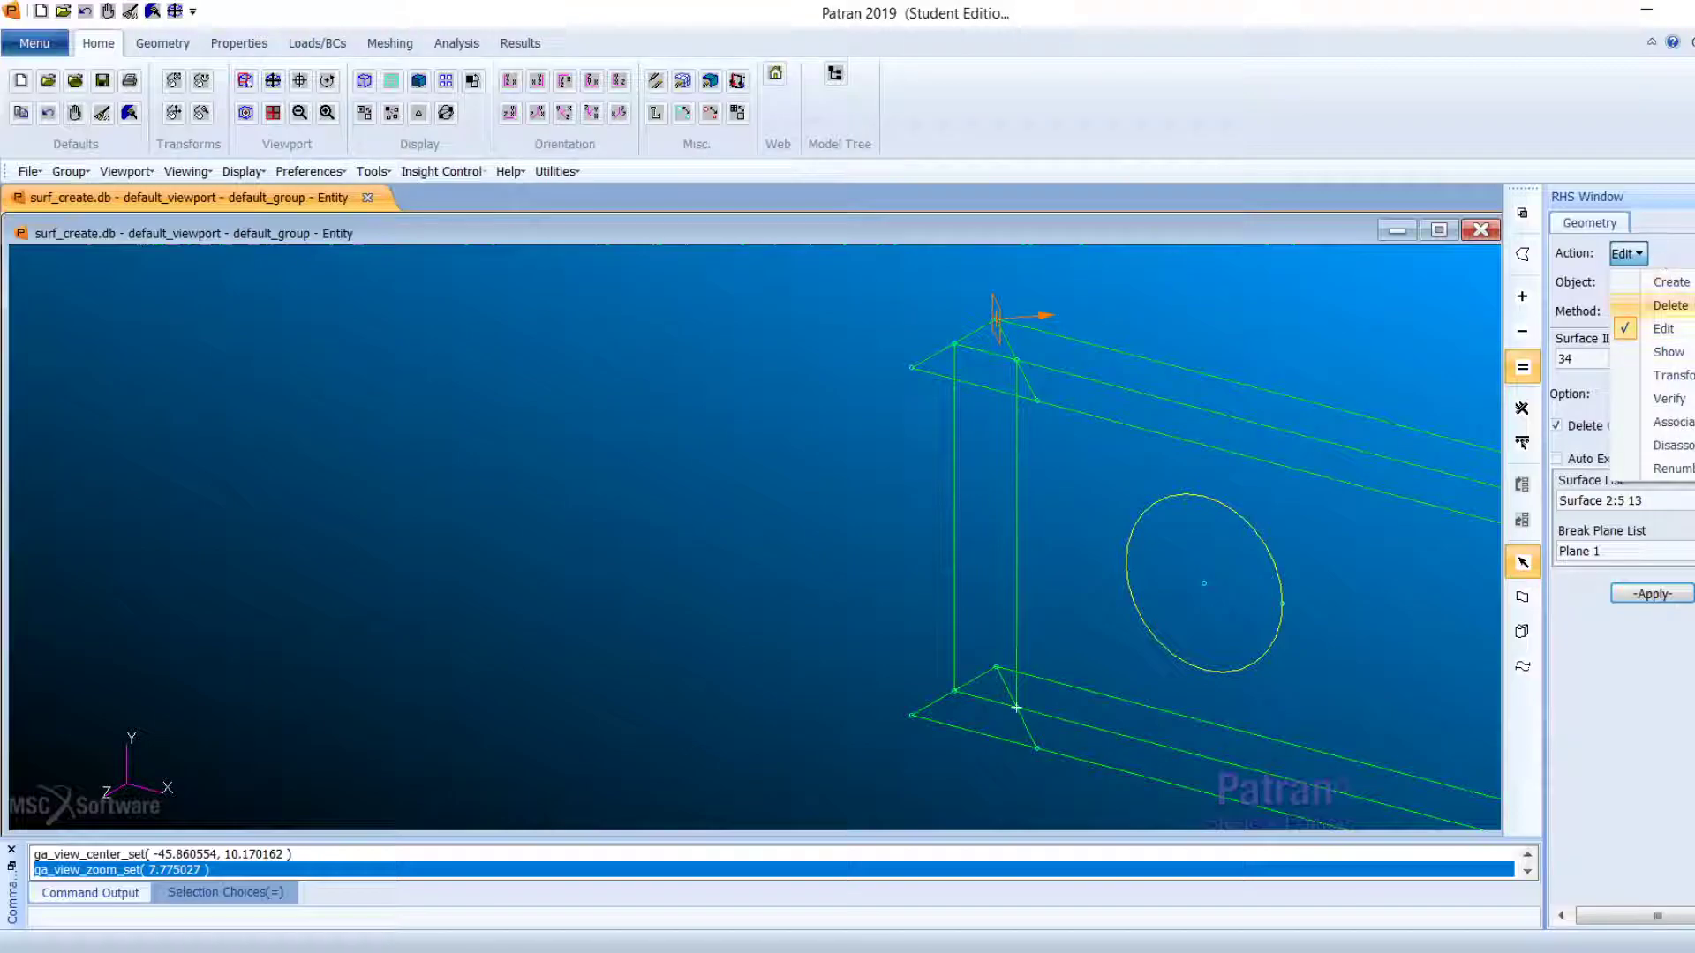
{"action": "left_click", "coordinate": [1670, 304]}
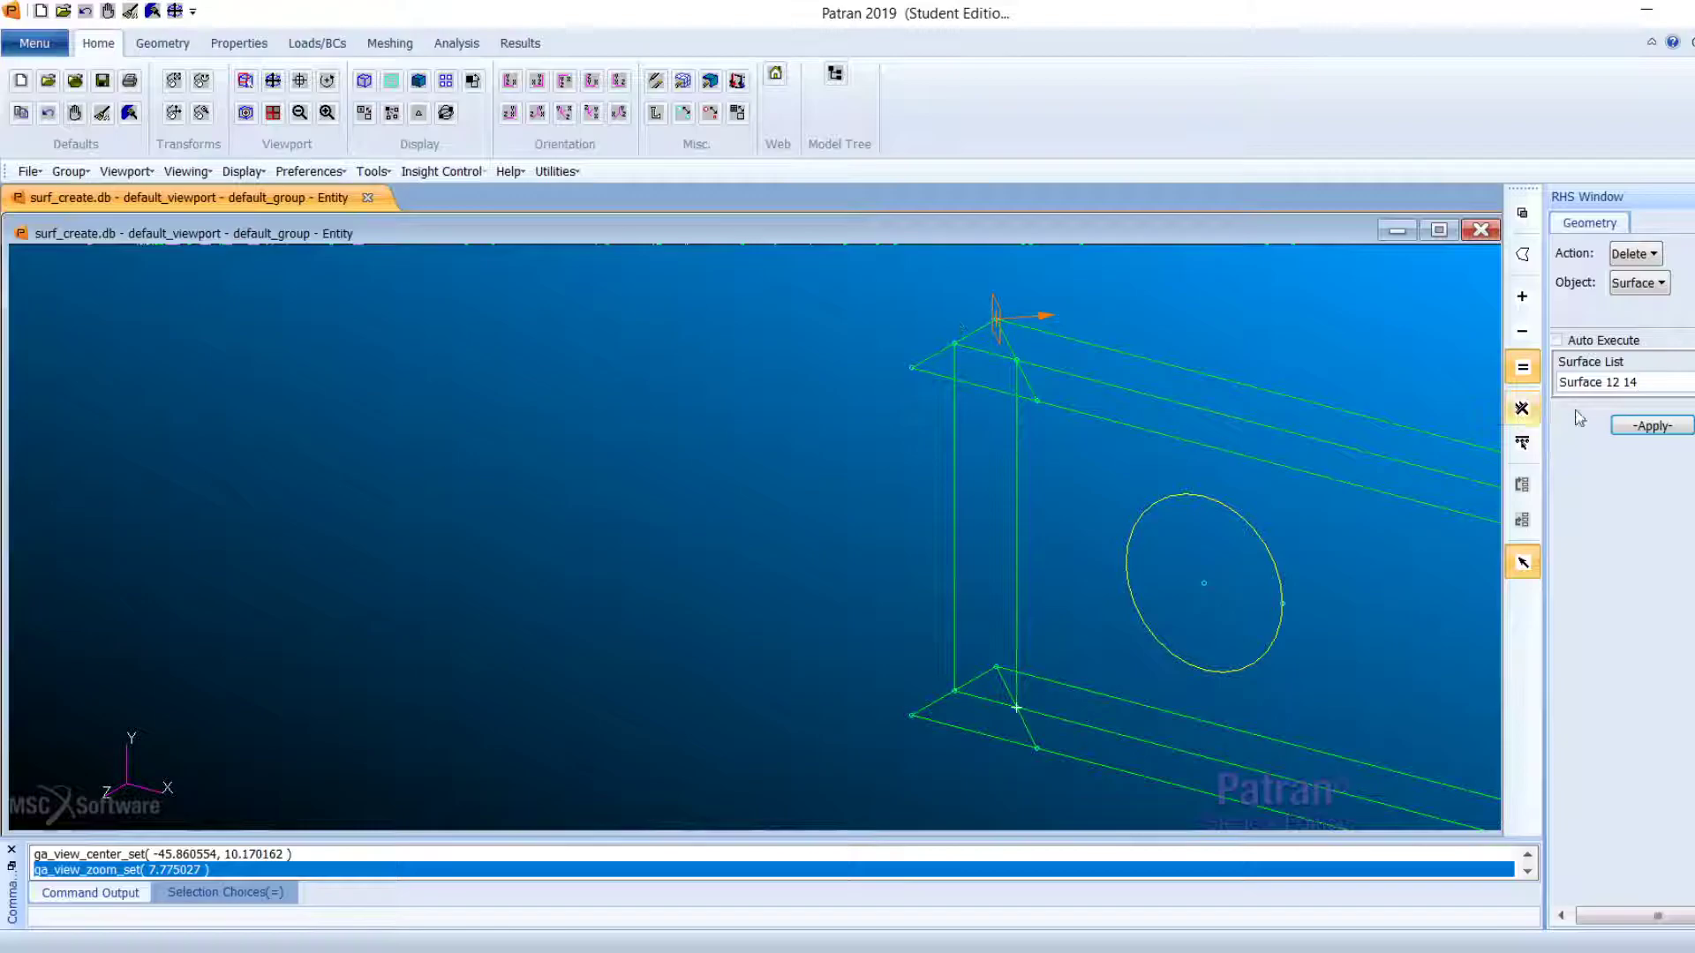
{"action": "left_click_drag", "start_coordinate": [1664, 381], "coordinate": [1271, 379]}
{"action": "key", "text": "BackSpace"}
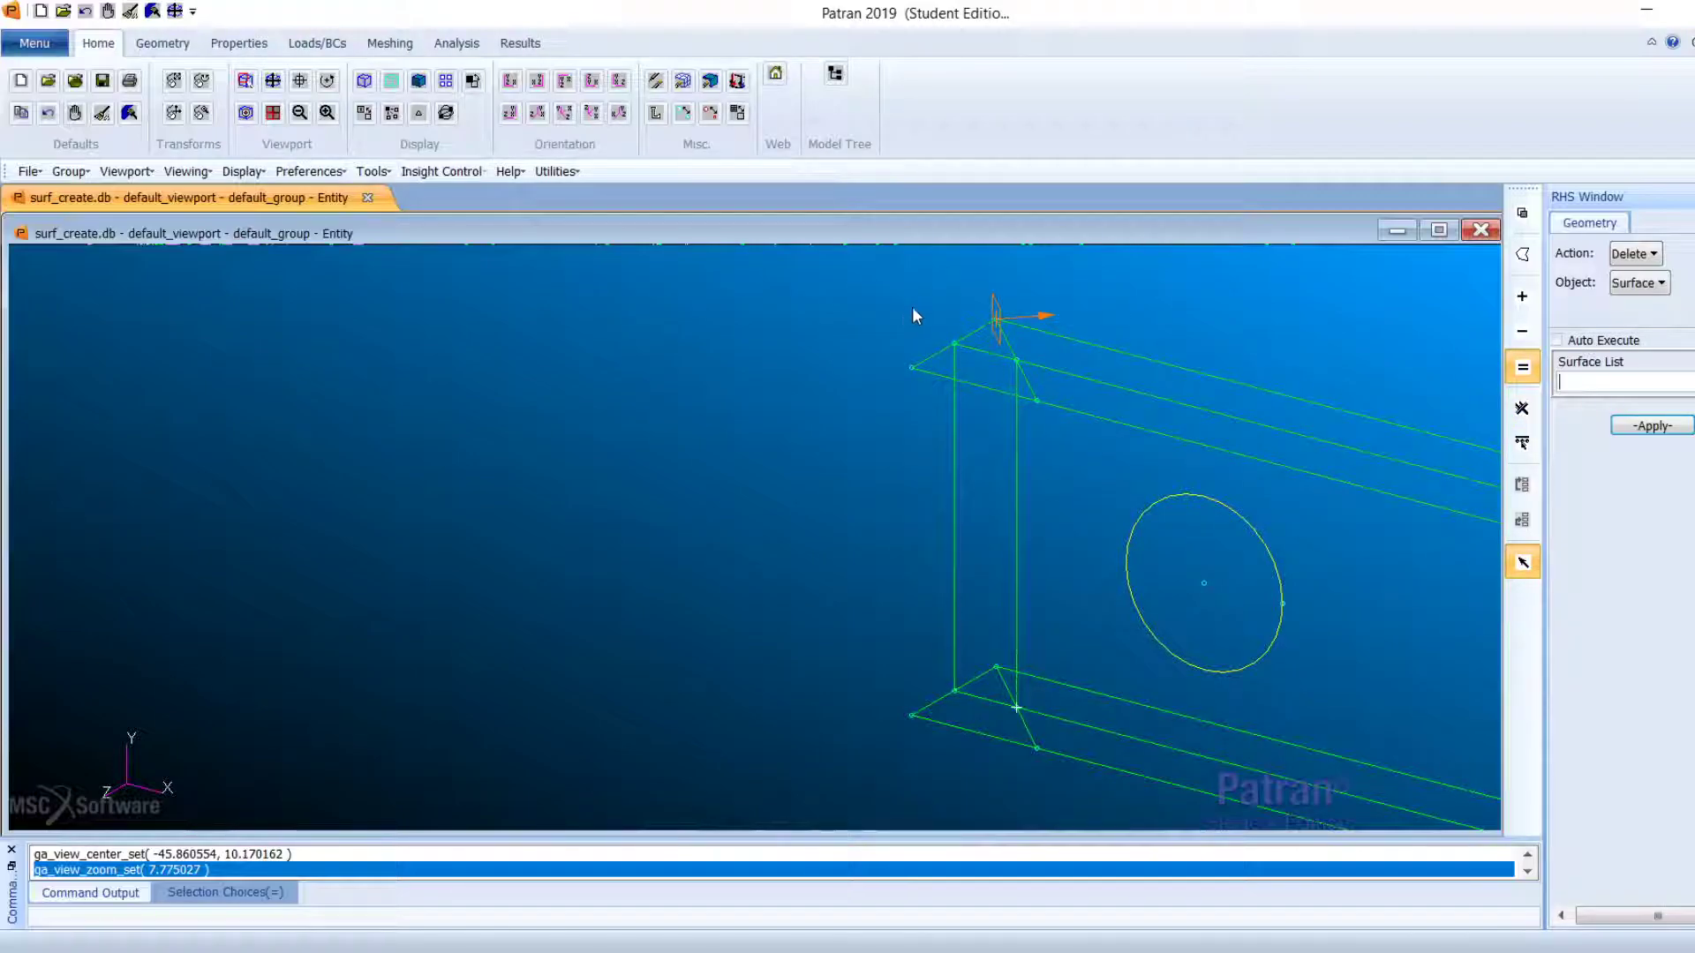
{"action": "left_click", "coordinate": [967, 612]}
{"action": "left_click", "coordinate": [958, 724]}
{"action": "left_click", "coordinate": [1523, 297]}
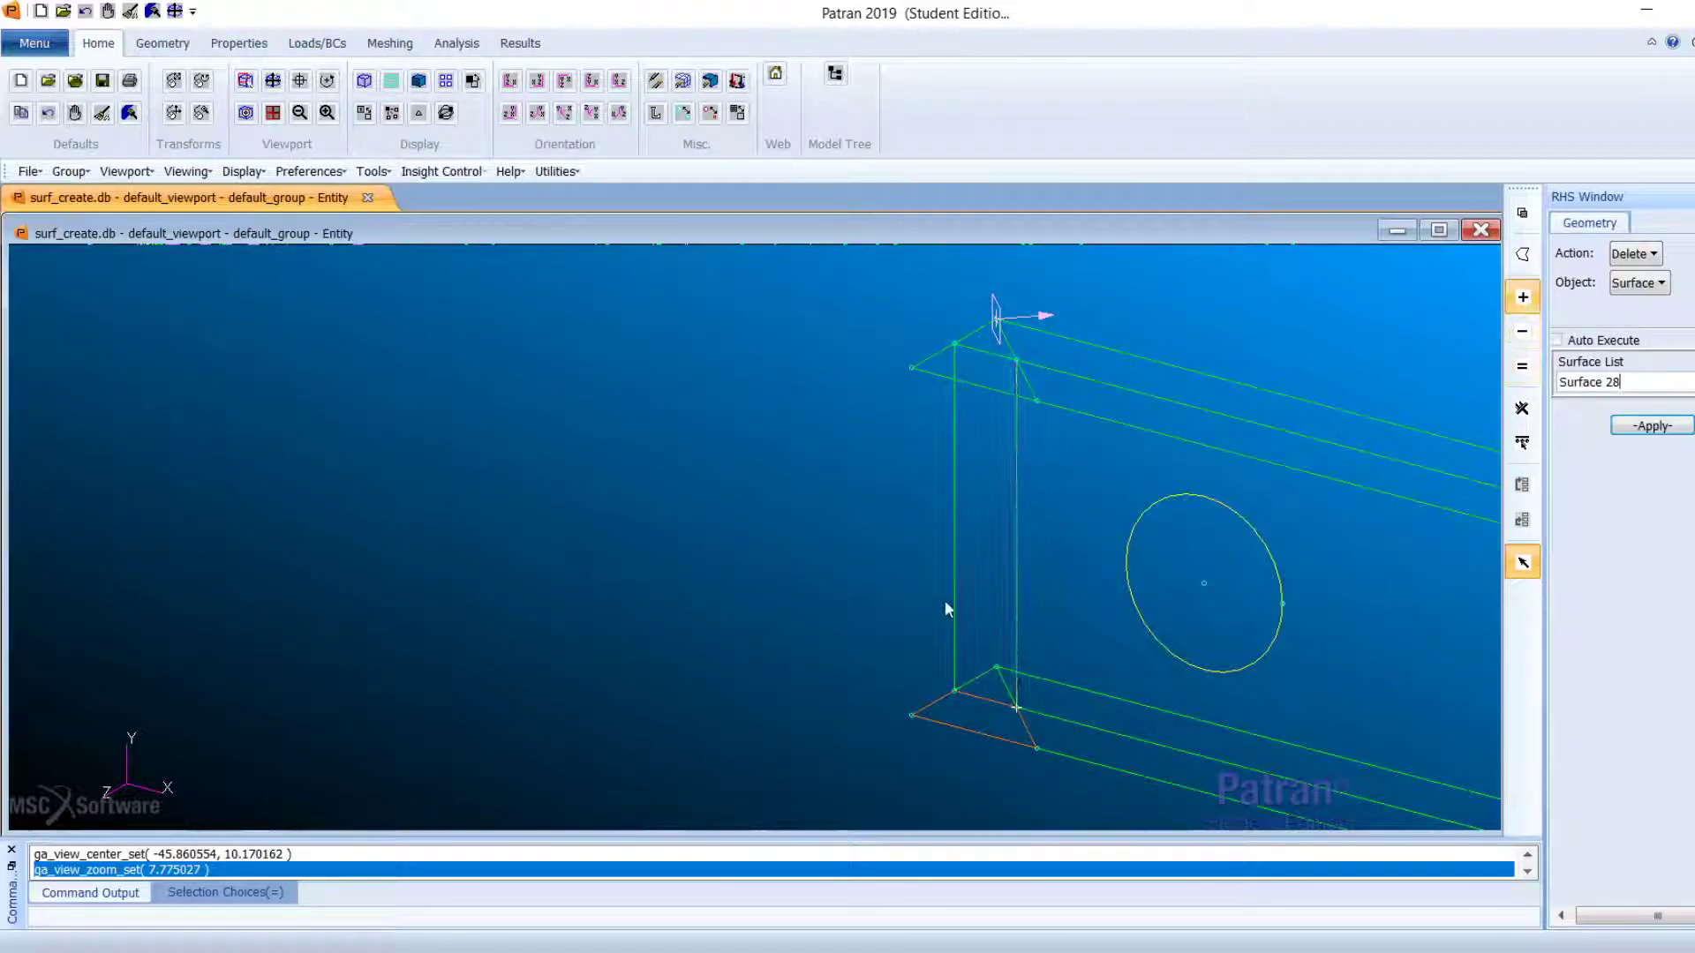
{"action": "left_click", "coordinate": [967, 586]}
{"action": "left_click", "coordinate": [962, 346]}
{"action": "left_click", "coordinate": [968, 337]}
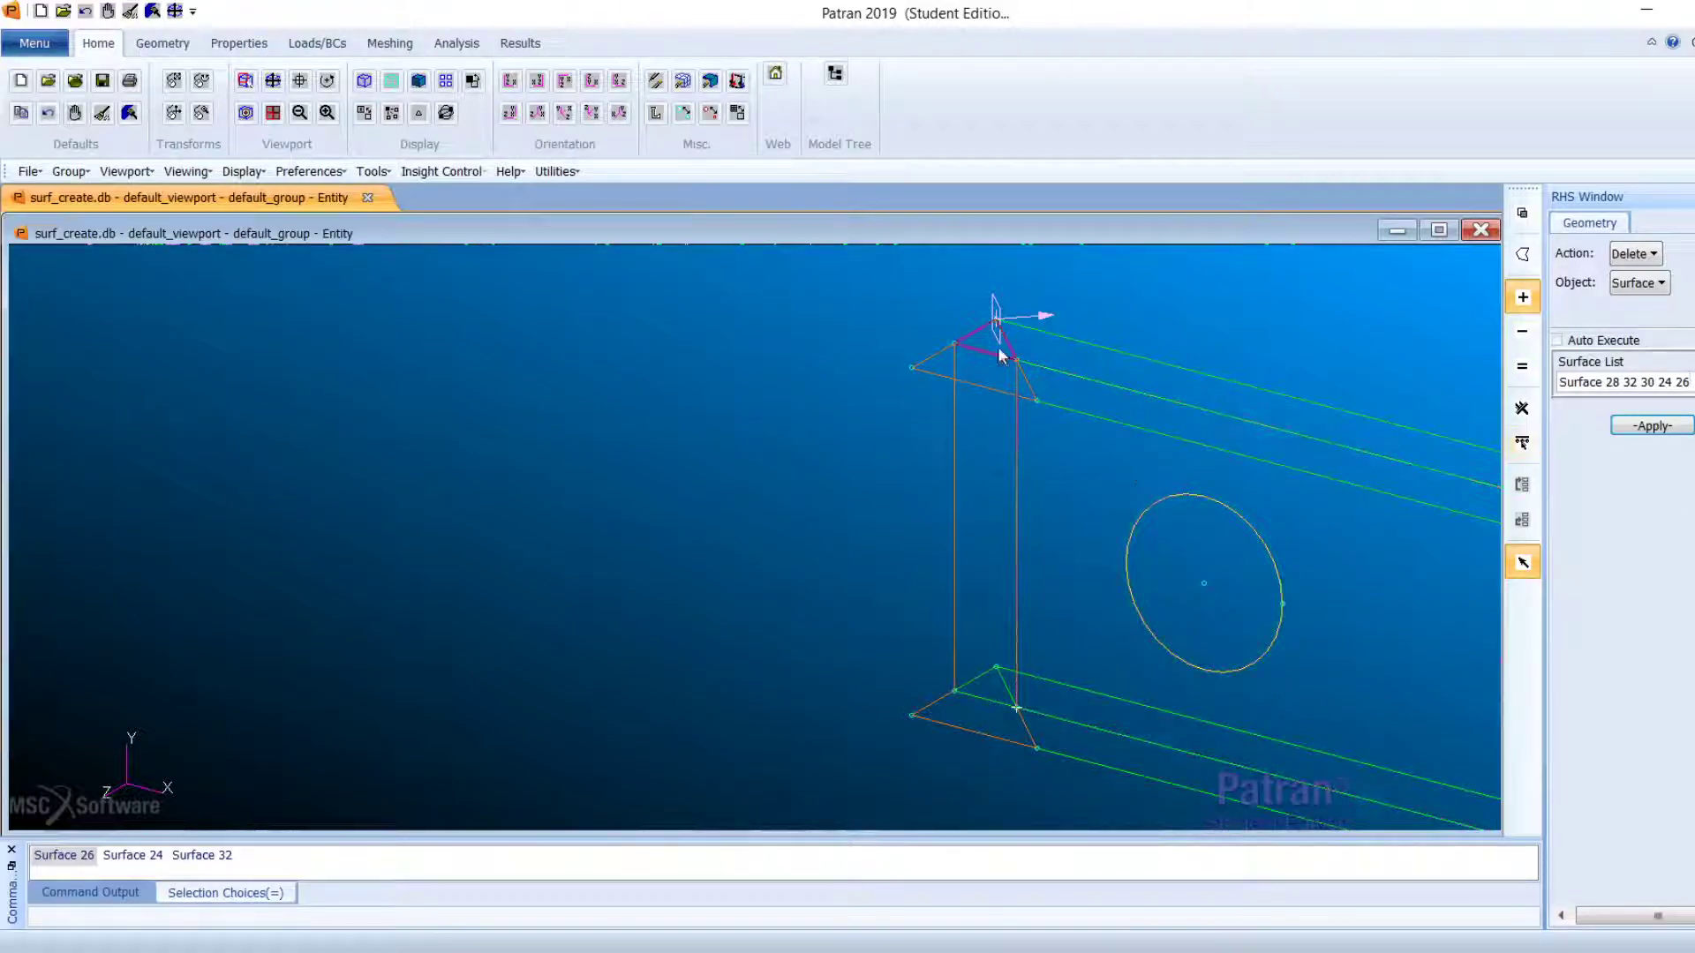
{"action": "left_click", "coordinate": [1671, 436]}
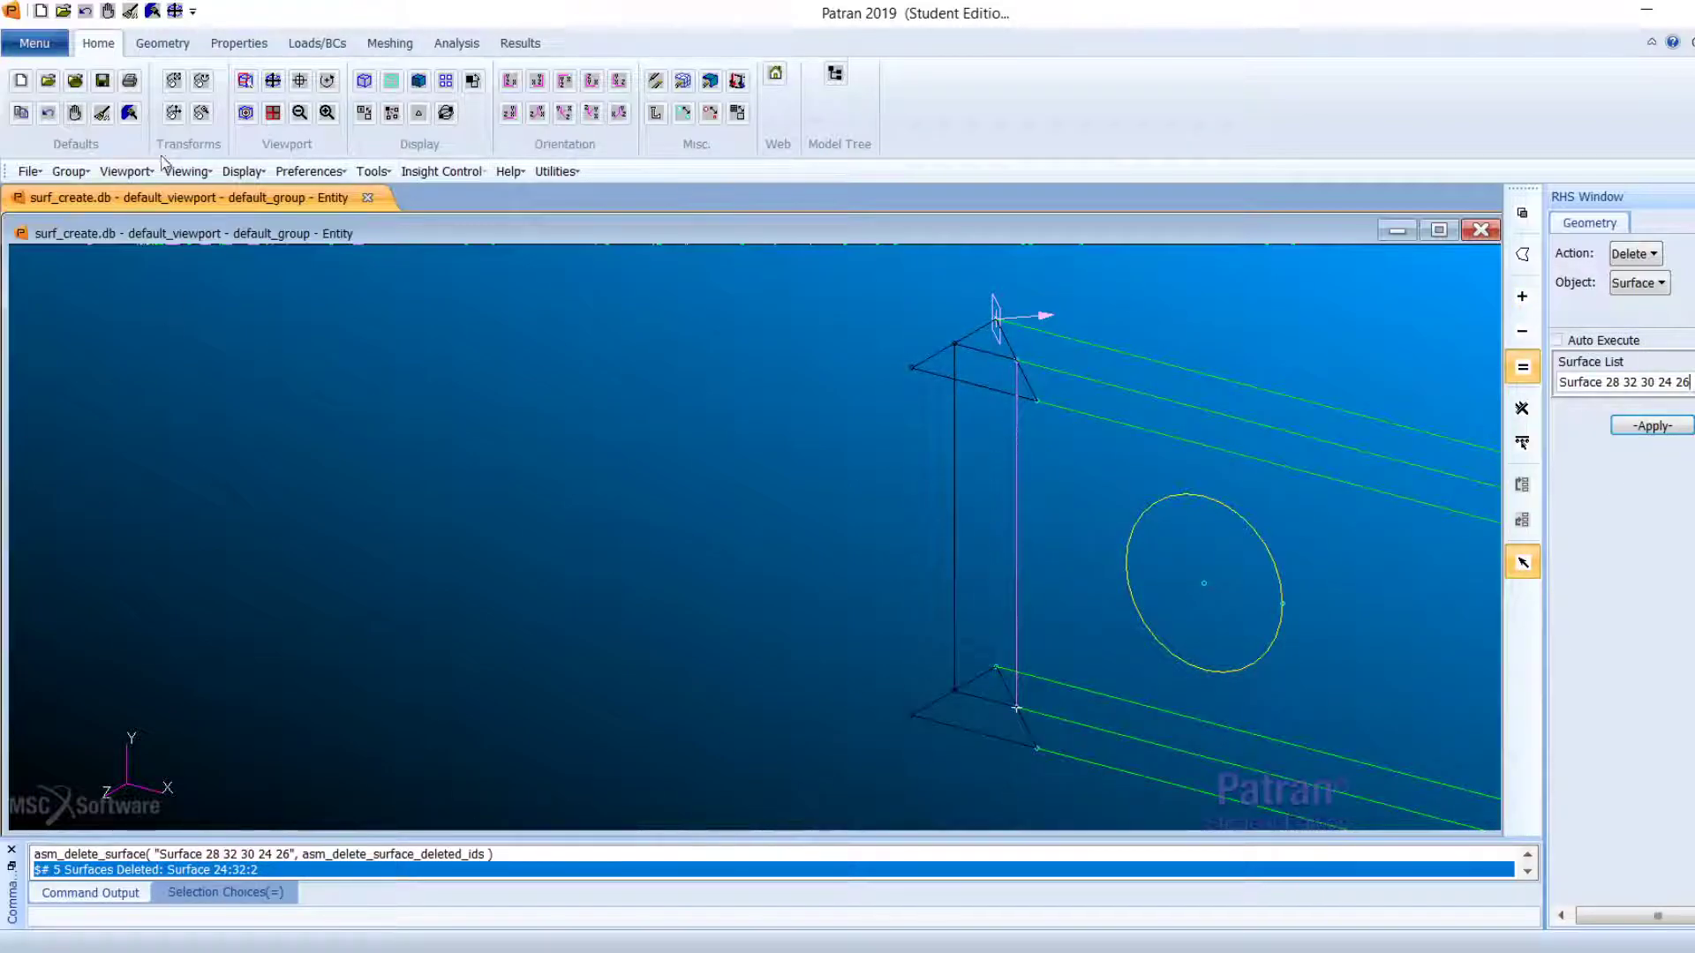
Step: Display the model smooth shaded in the Iso 1 view and fit the whole beam in the viewport
{"action": "left_click", "coordinate": [420, 82]}
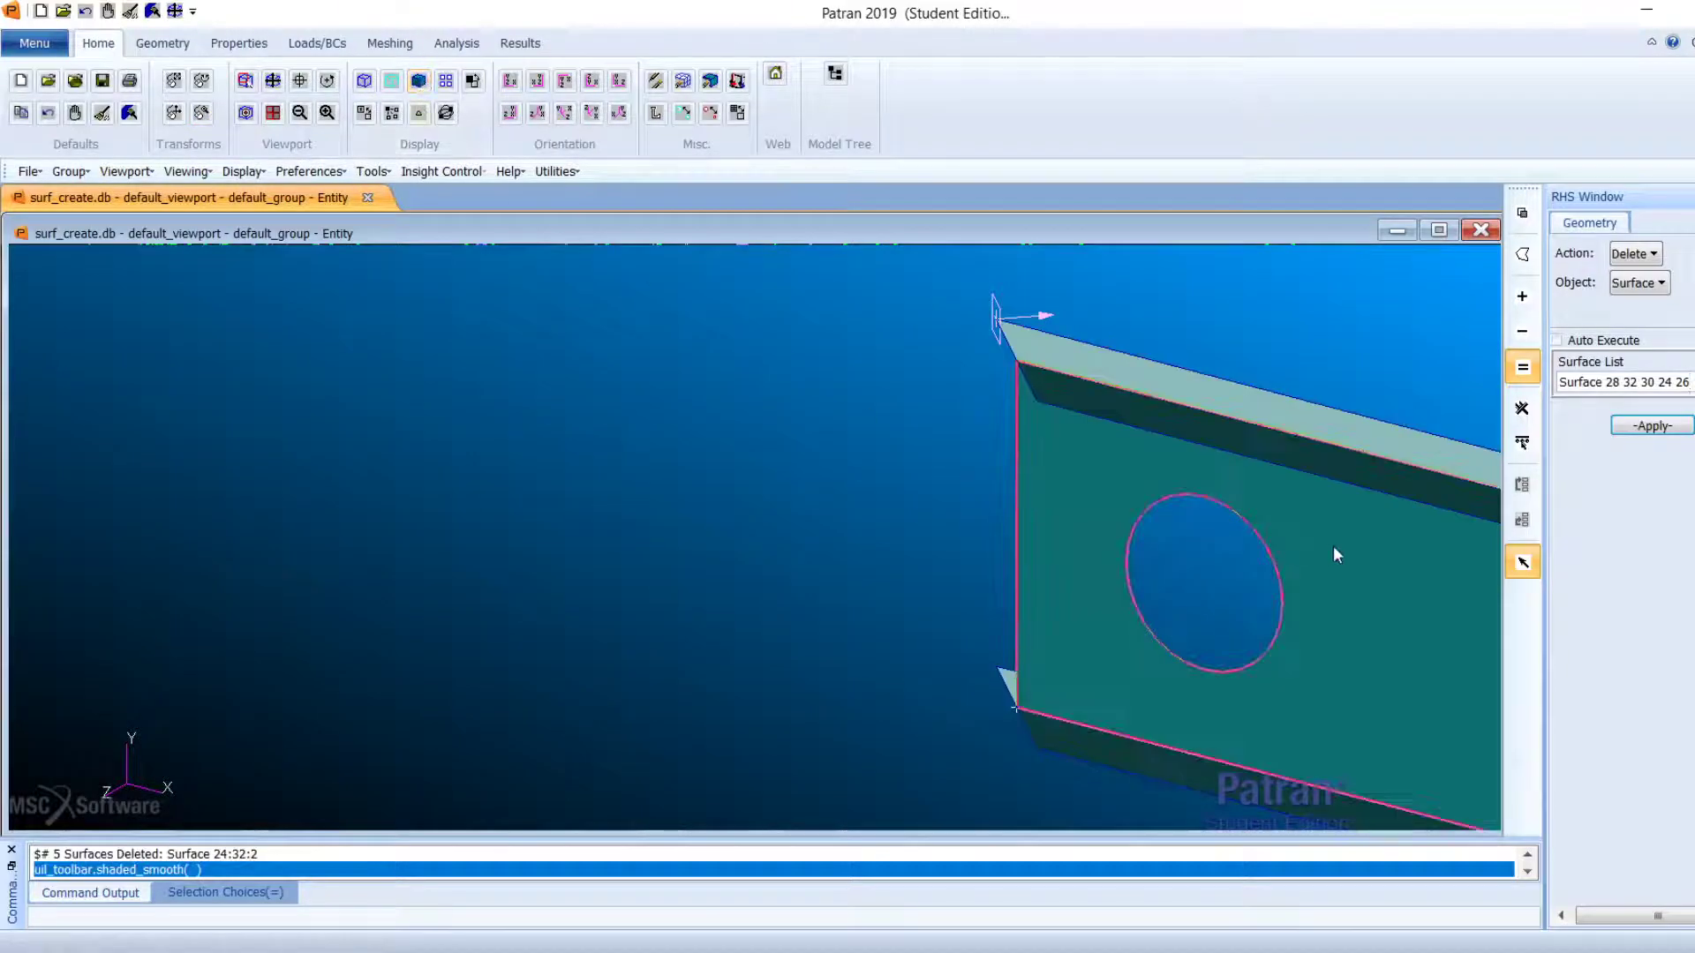
{"action": "scroll", "coordinate": [1333, 545], "scroll_direction": "down", "scroll_amount": 3}
{"action": "left_click", "coordinate": [536, 115]}
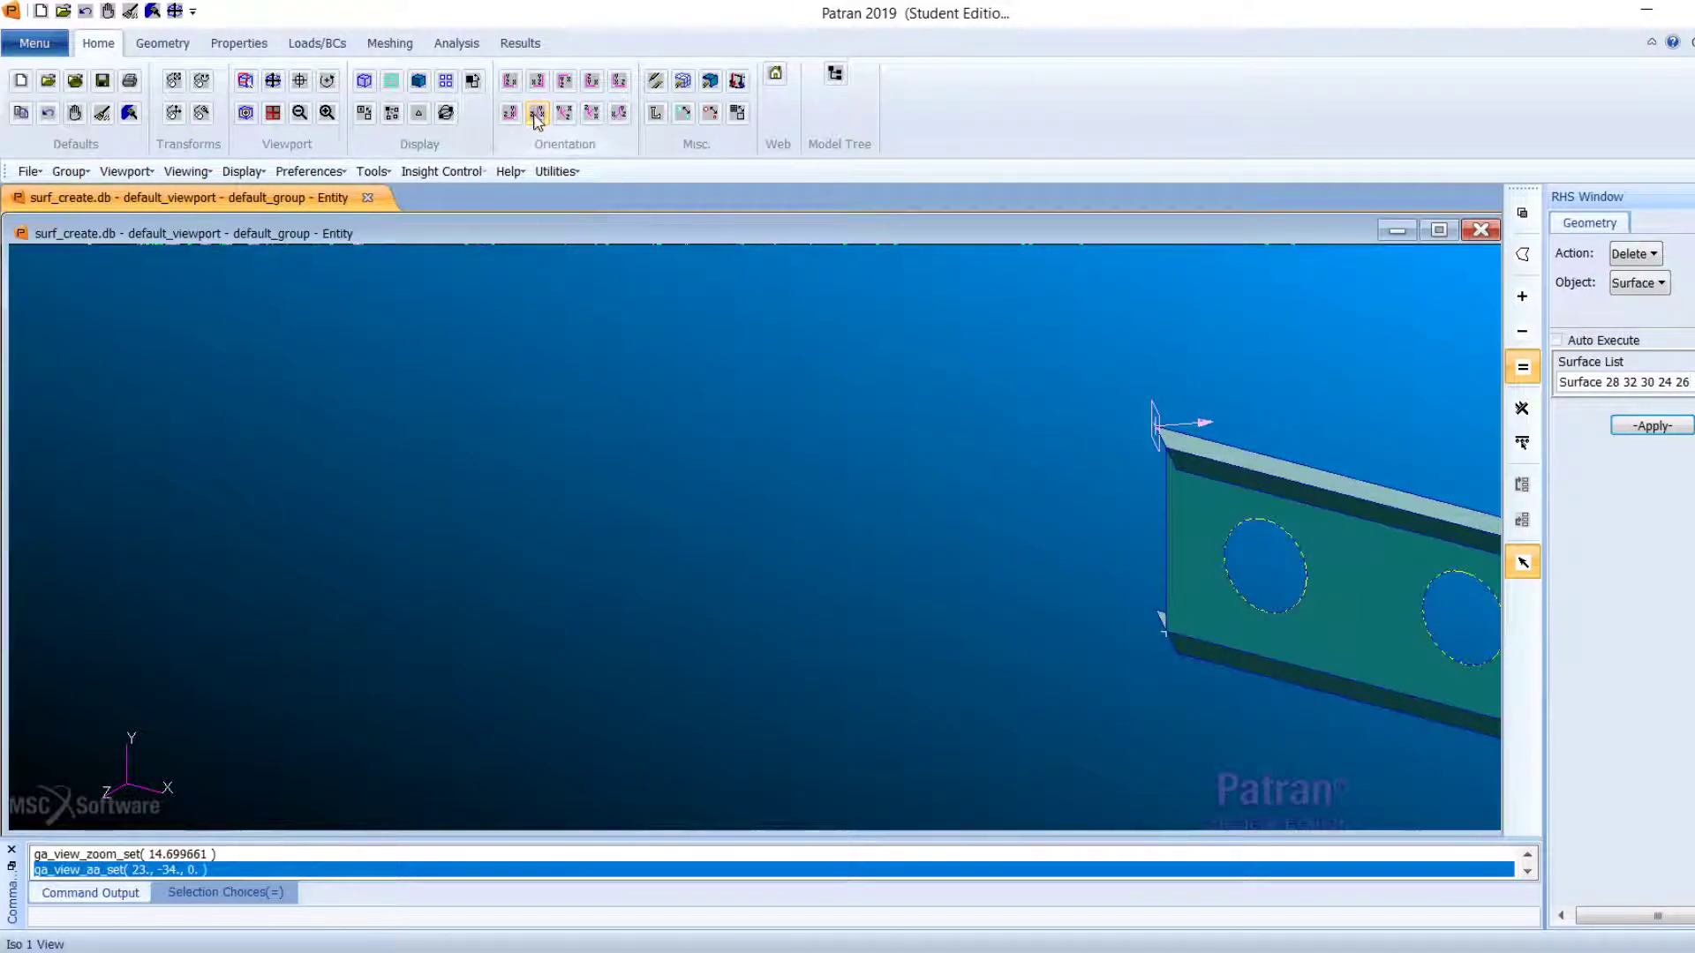
{"action": "scroll", "coordinate": [1439, 650], "scroll_direction": "down", "scroll_amount": 2}
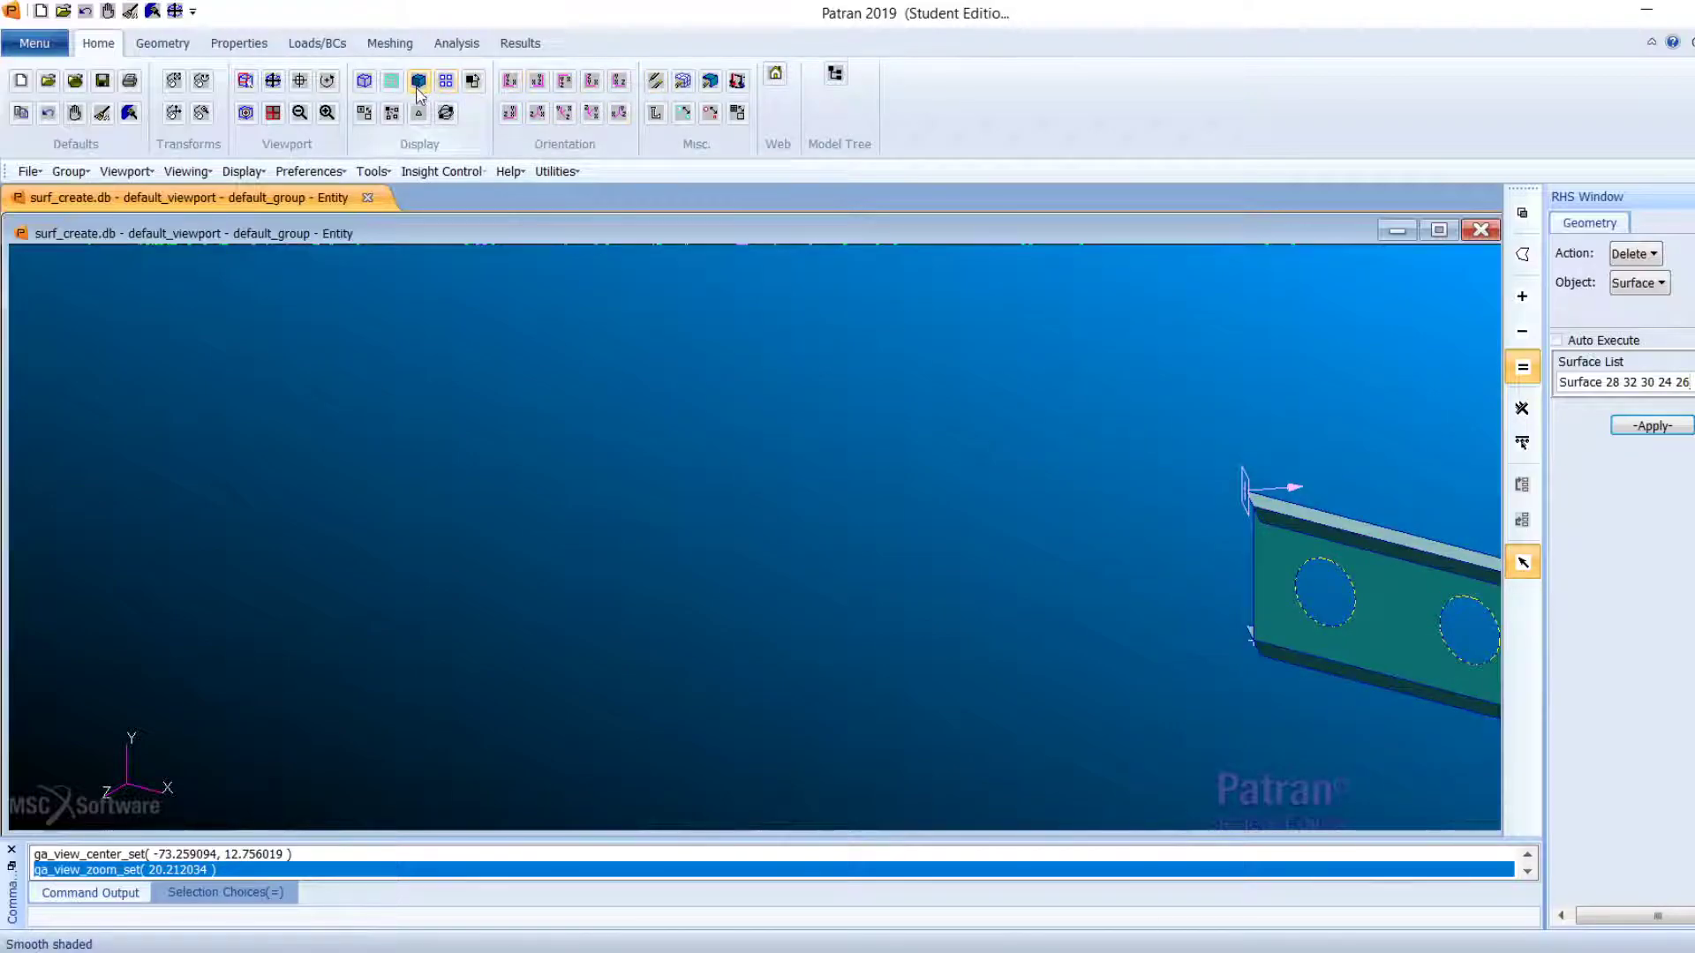
{"action": "left_click", "coordinate": [293, 82]}
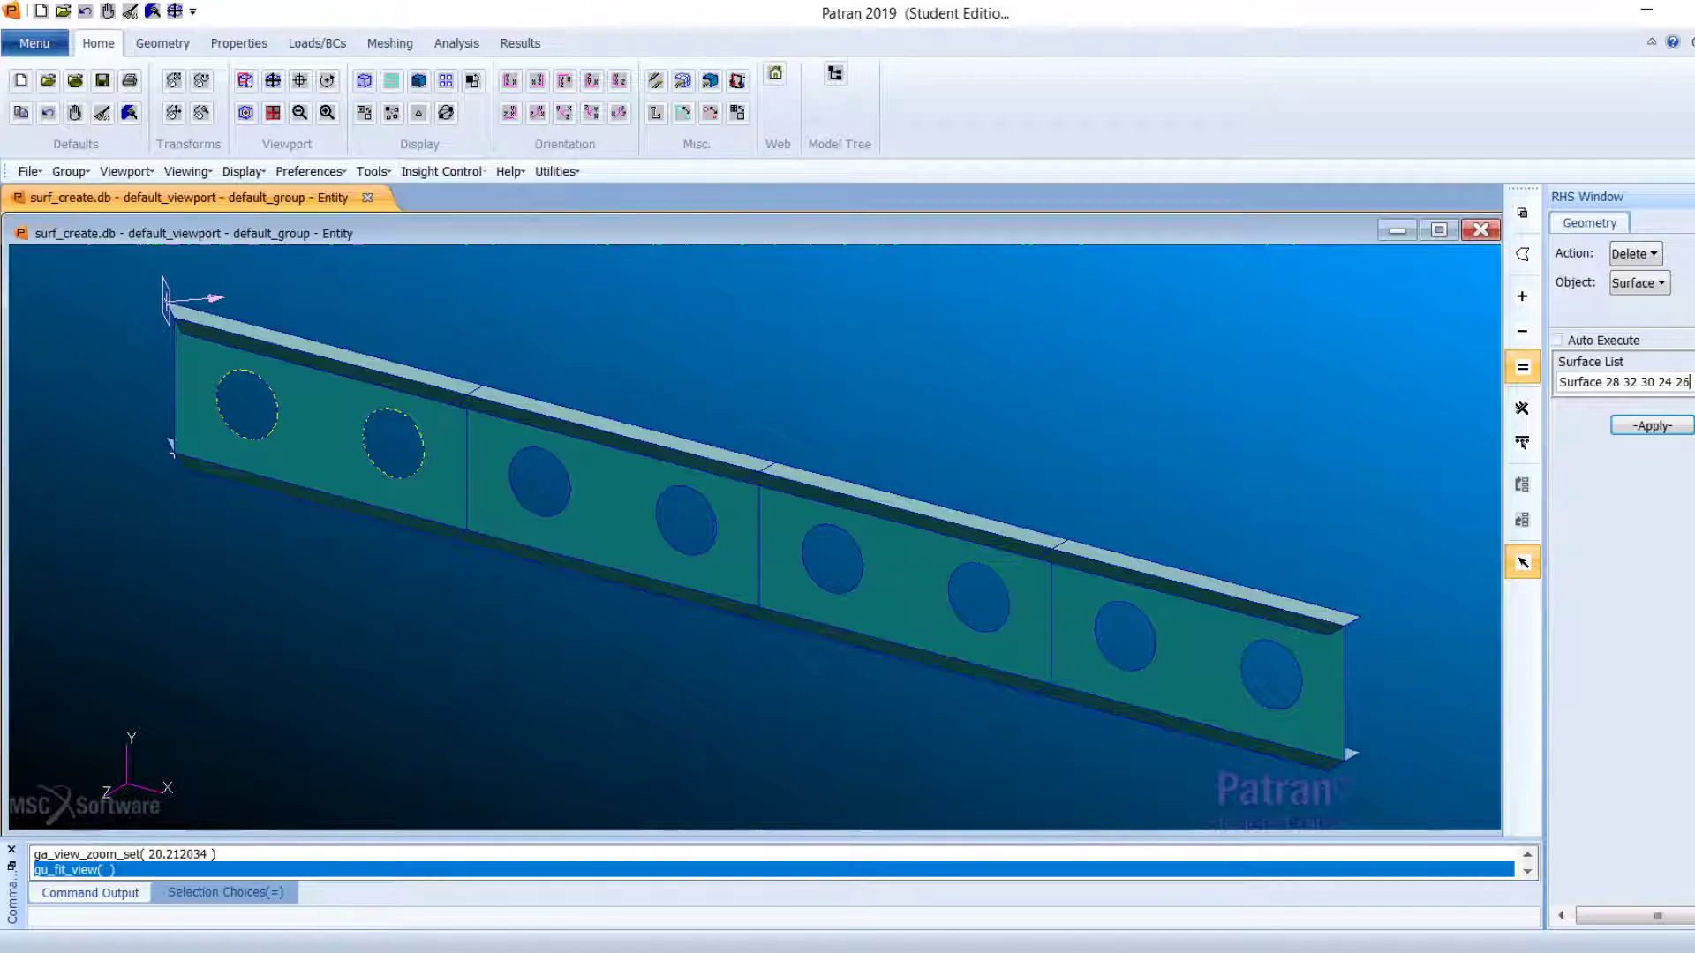
Step: Set up a surface Transform operation with the Mirror method
{"action": "left_click", "coordinate": [152, 43]}
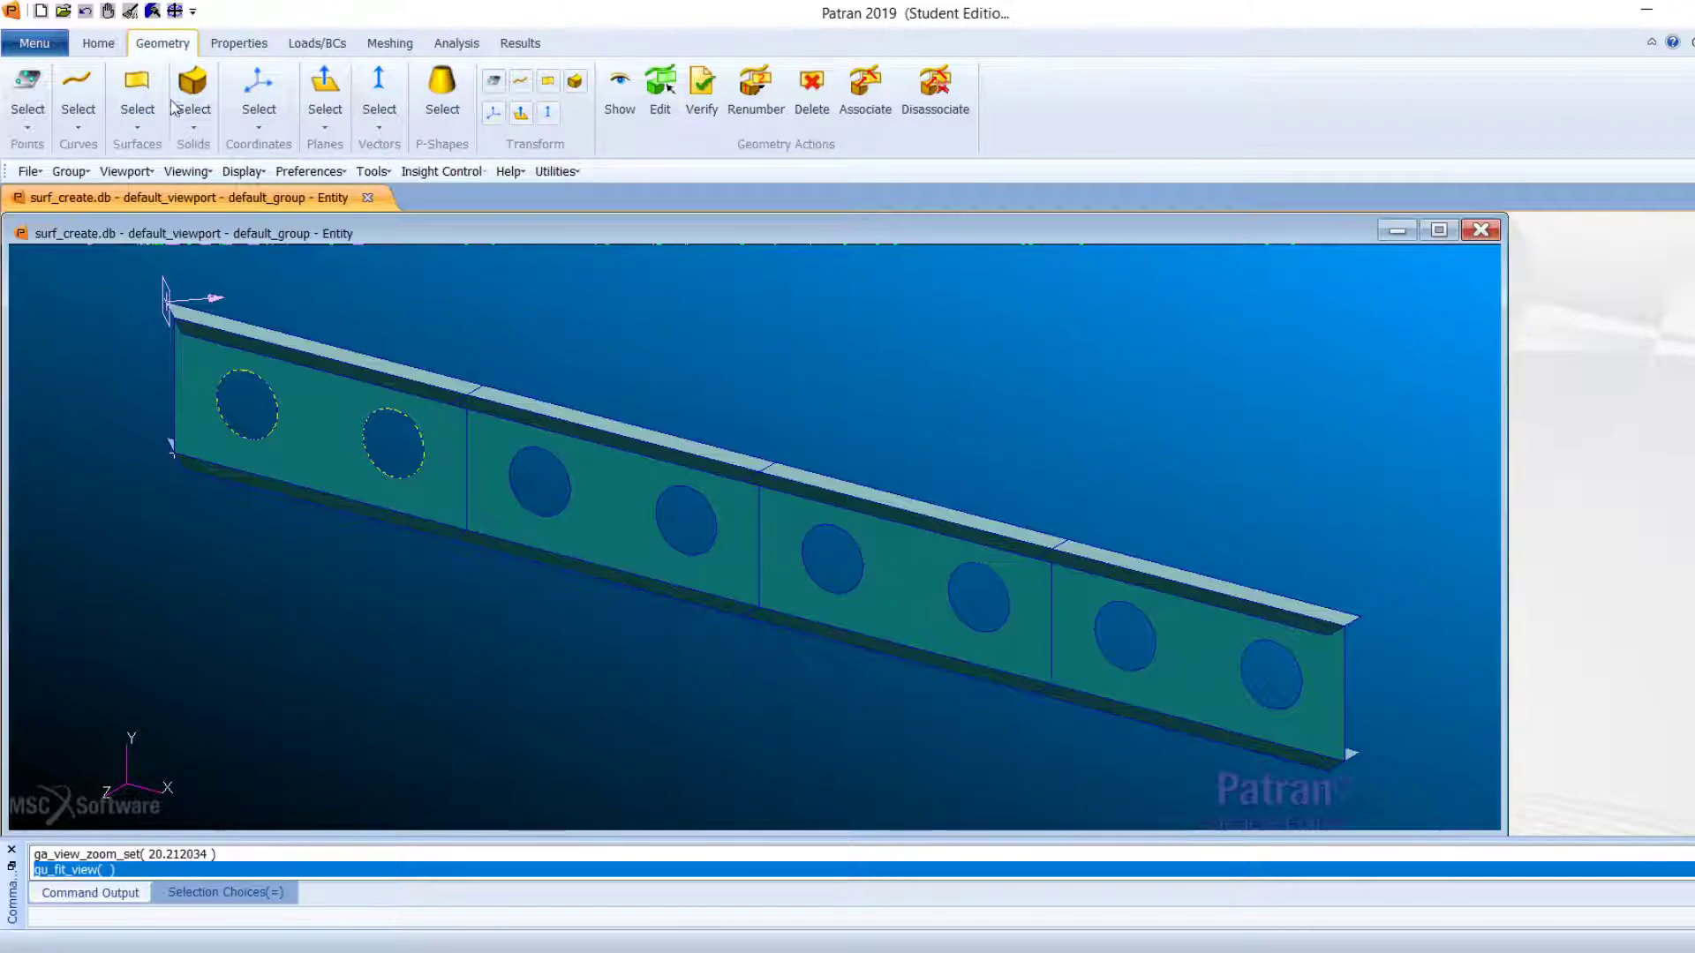
{"action": "left_click", "coordinate": [153, 128]}
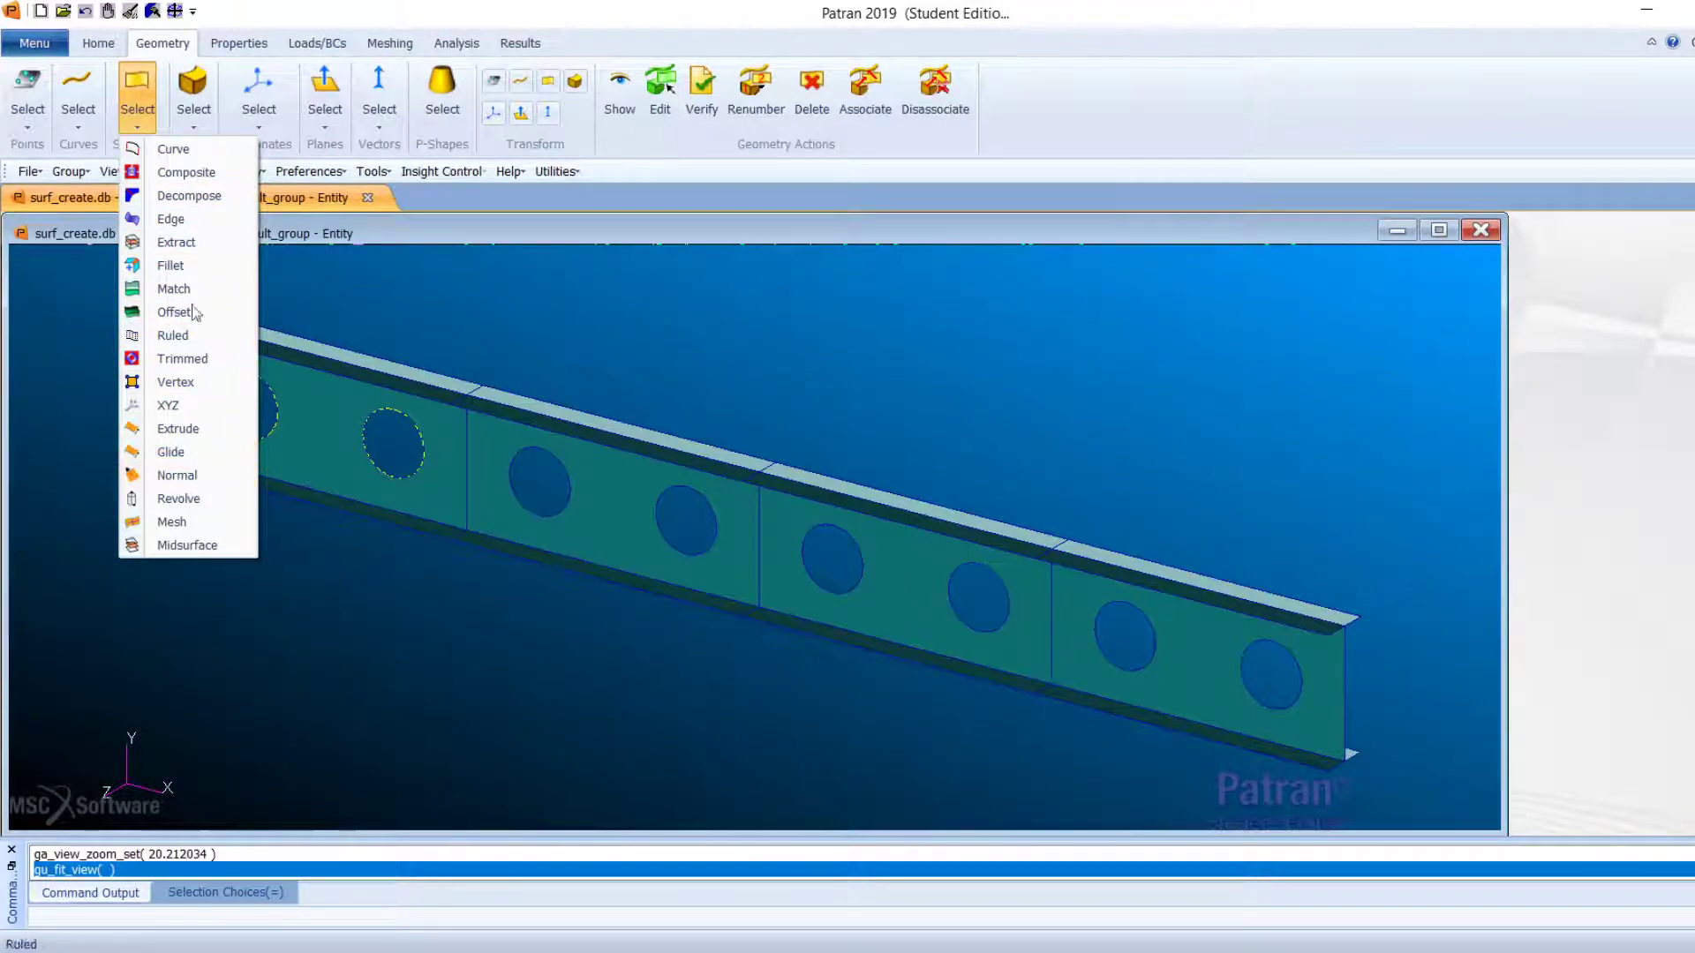
{"action": "left_click", "coordinate": [146, 172]}
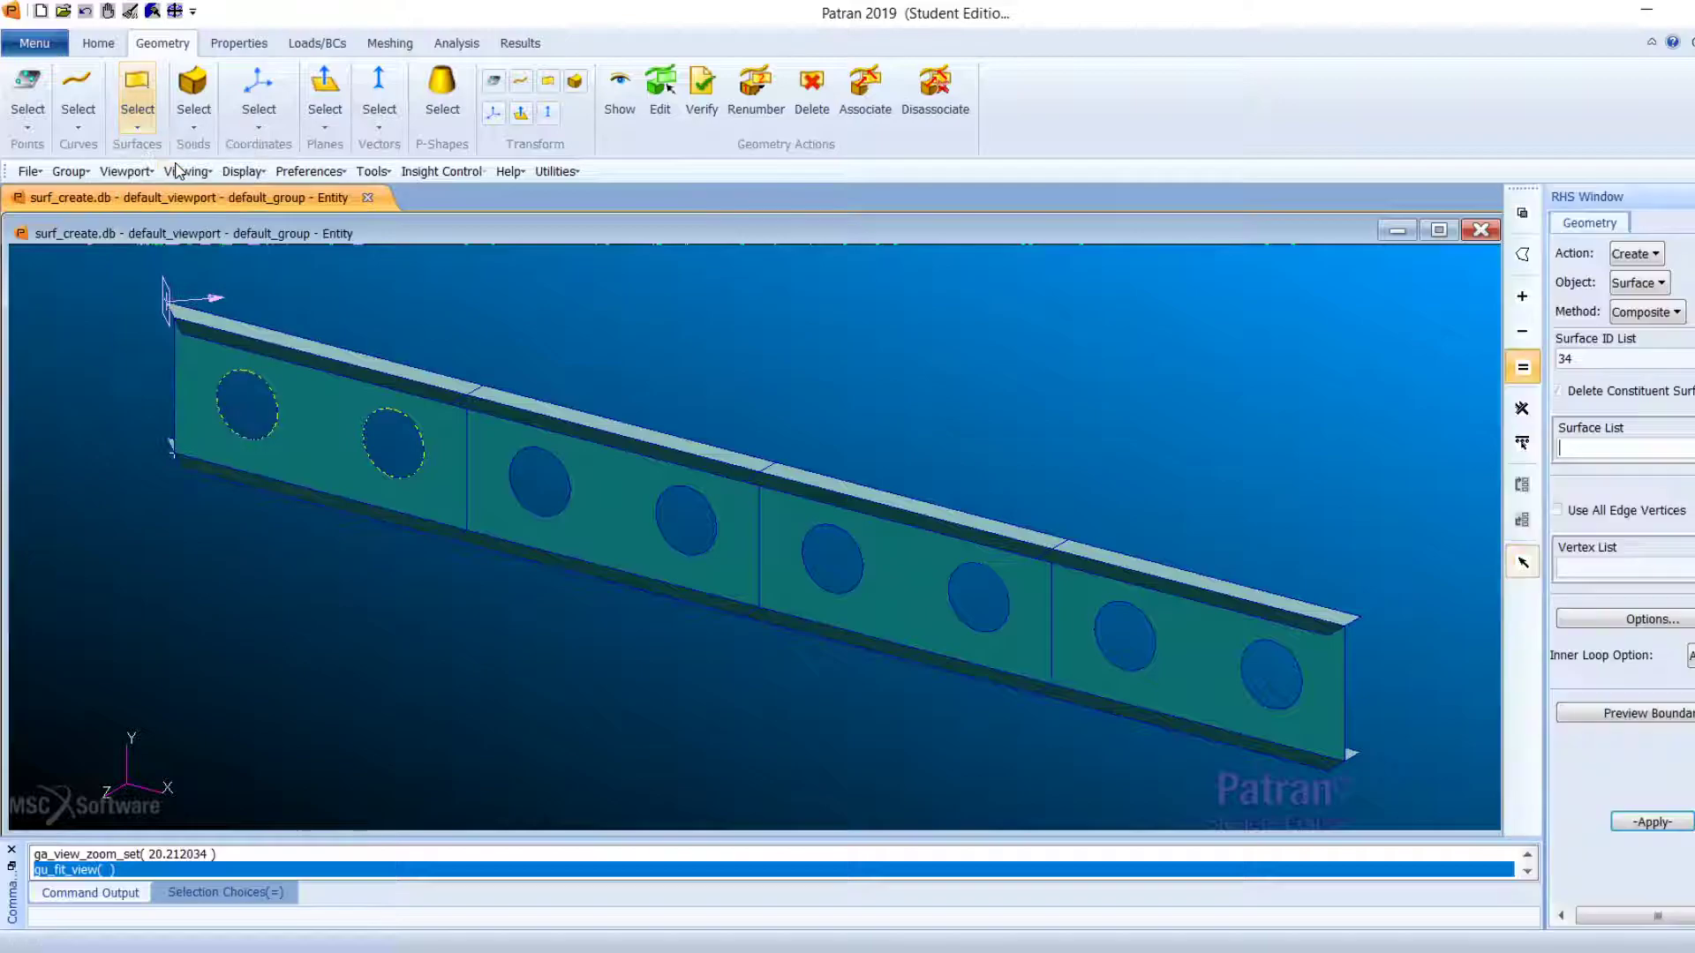
{"action": "left_click", "coordinate": [1646, 311]}
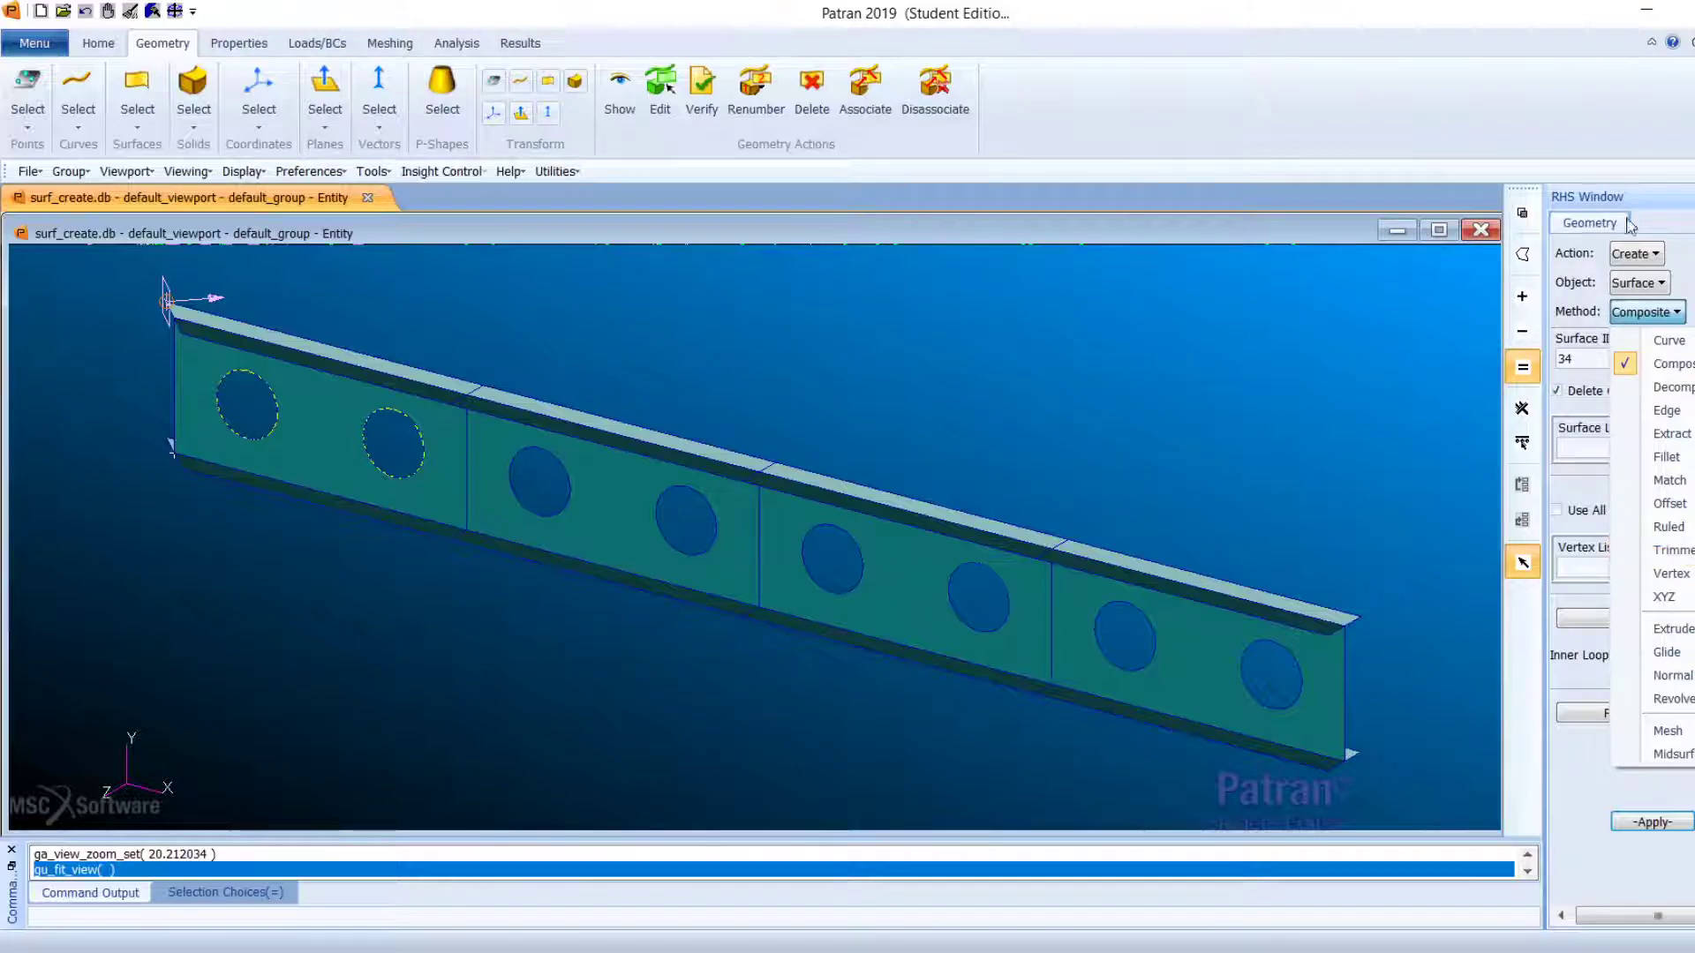
{"action": "left_click", "coordinate": [1634, 254]}
{"action": "left_click", "coordinate": [1670, 375]}
{"action": "left_click", "coordinate": [1631, 282]}
{"action": "left_click", "coordinate": [1671, 358]}
{"action": "left_click", "coordinate": [1644, 312]}
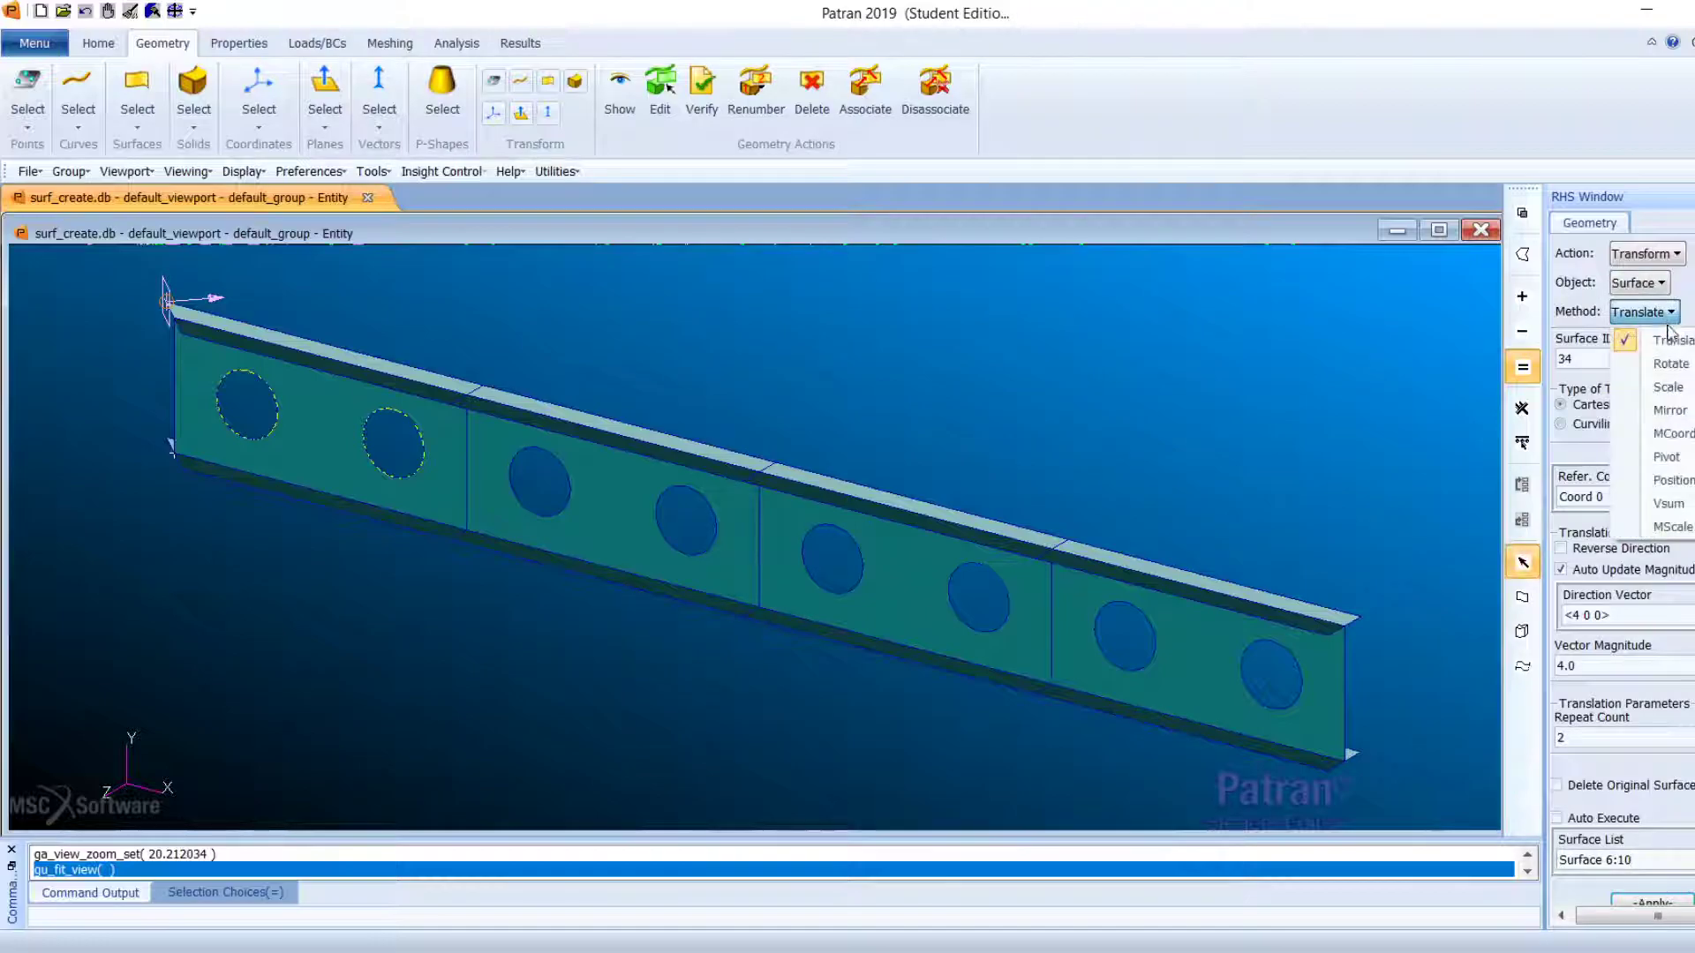
{"action": "left_click", "coordinate": [1670, 410]}
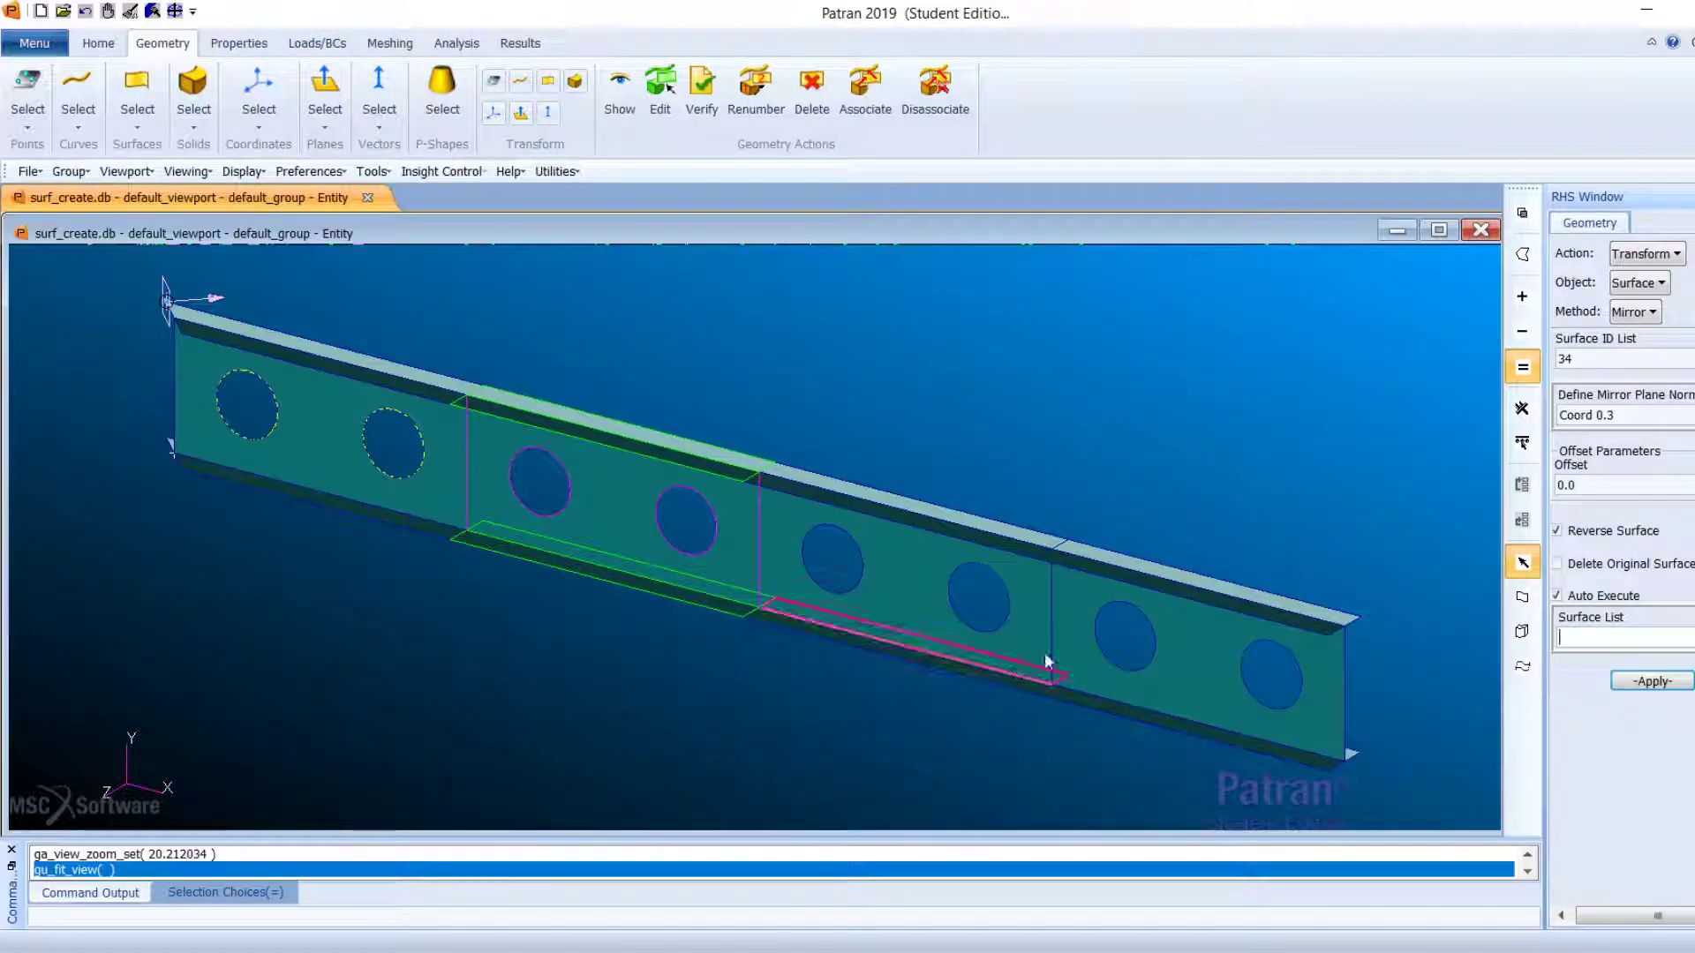
Step: Set the mirror plane normal to Coord 0.1 with an offset of 60, keeping Reverse Surface on and turning Auto Execute off
{"action": "left_click", "coordinate": [1652, 419]}
{"action": "key", "text": "BackSpace"}
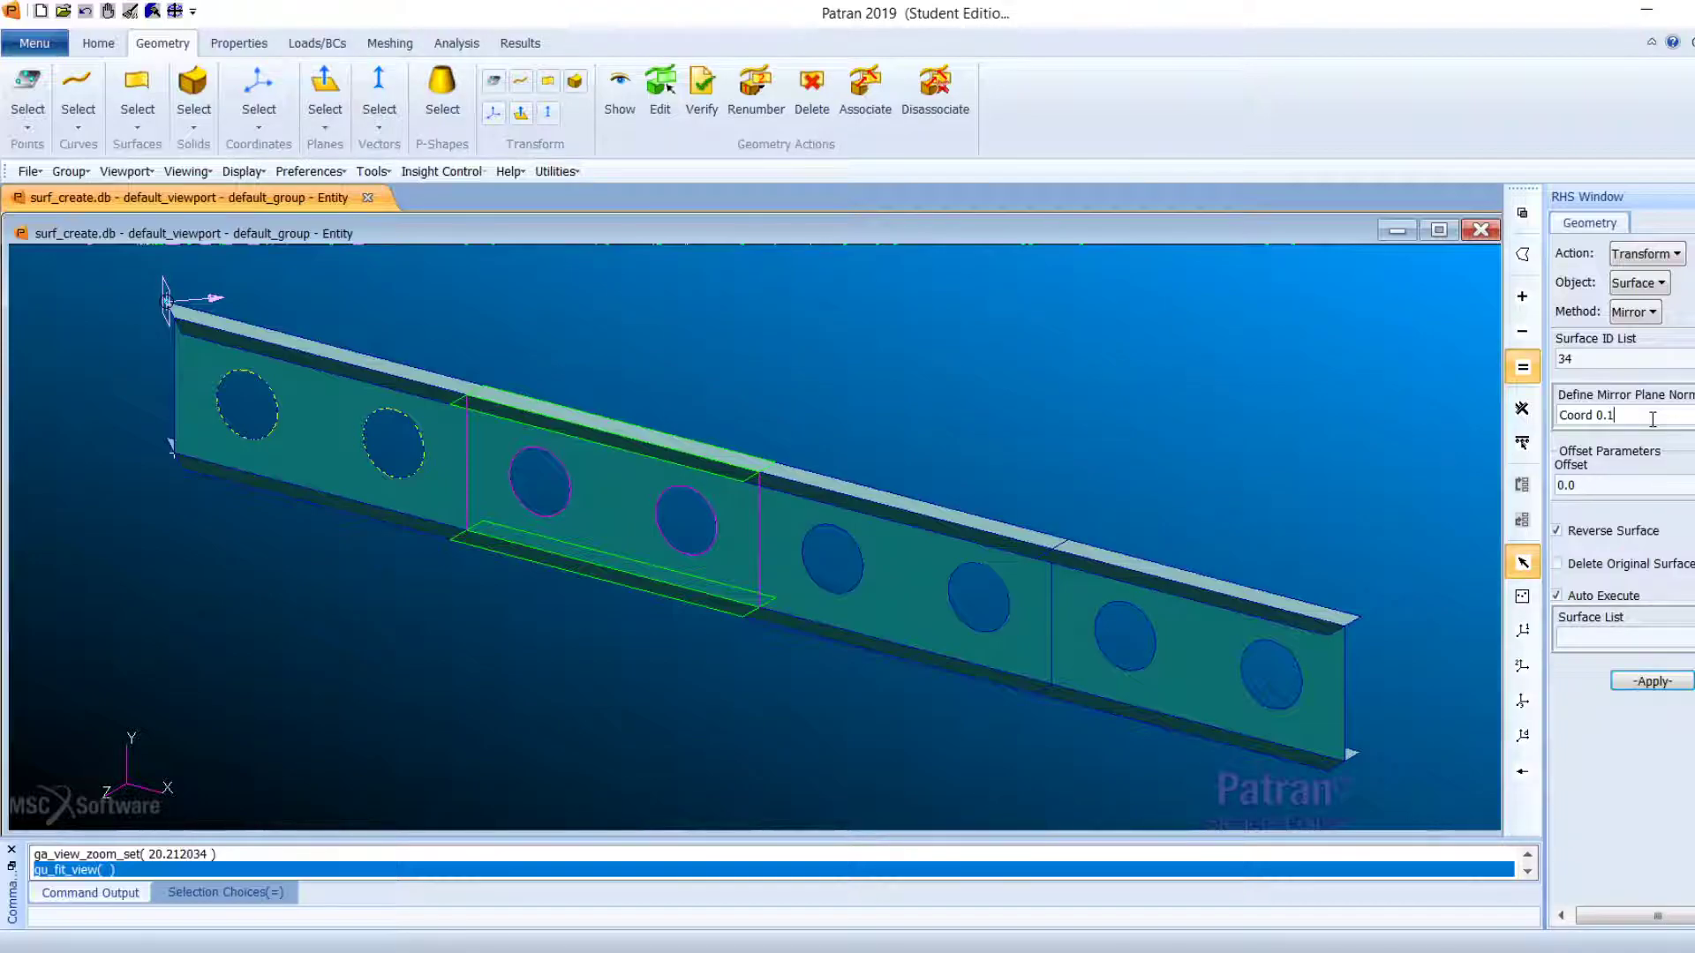
{"action": "left_click", "coordinate": [1636, 491]}
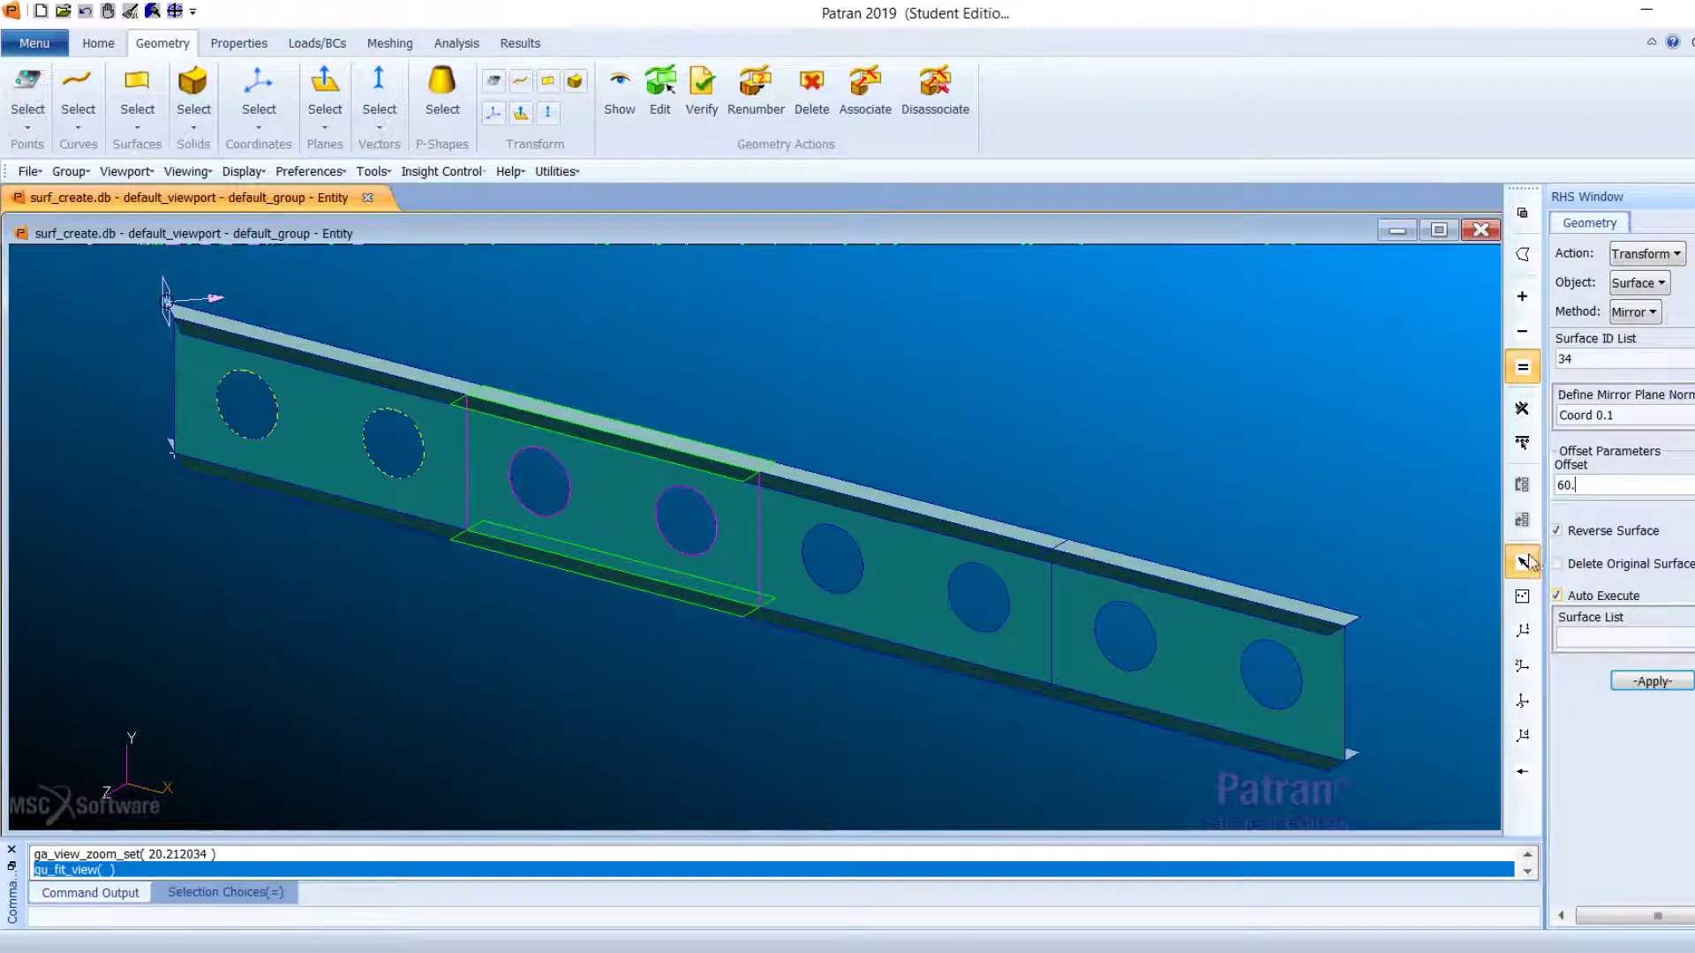
{"action": "left_click", "coordinate": [1556, 532]}
{"action": "left_click", "coordinate": [1557, 596]}
{"action": "left_click", "coordinate": [1646, 638]}
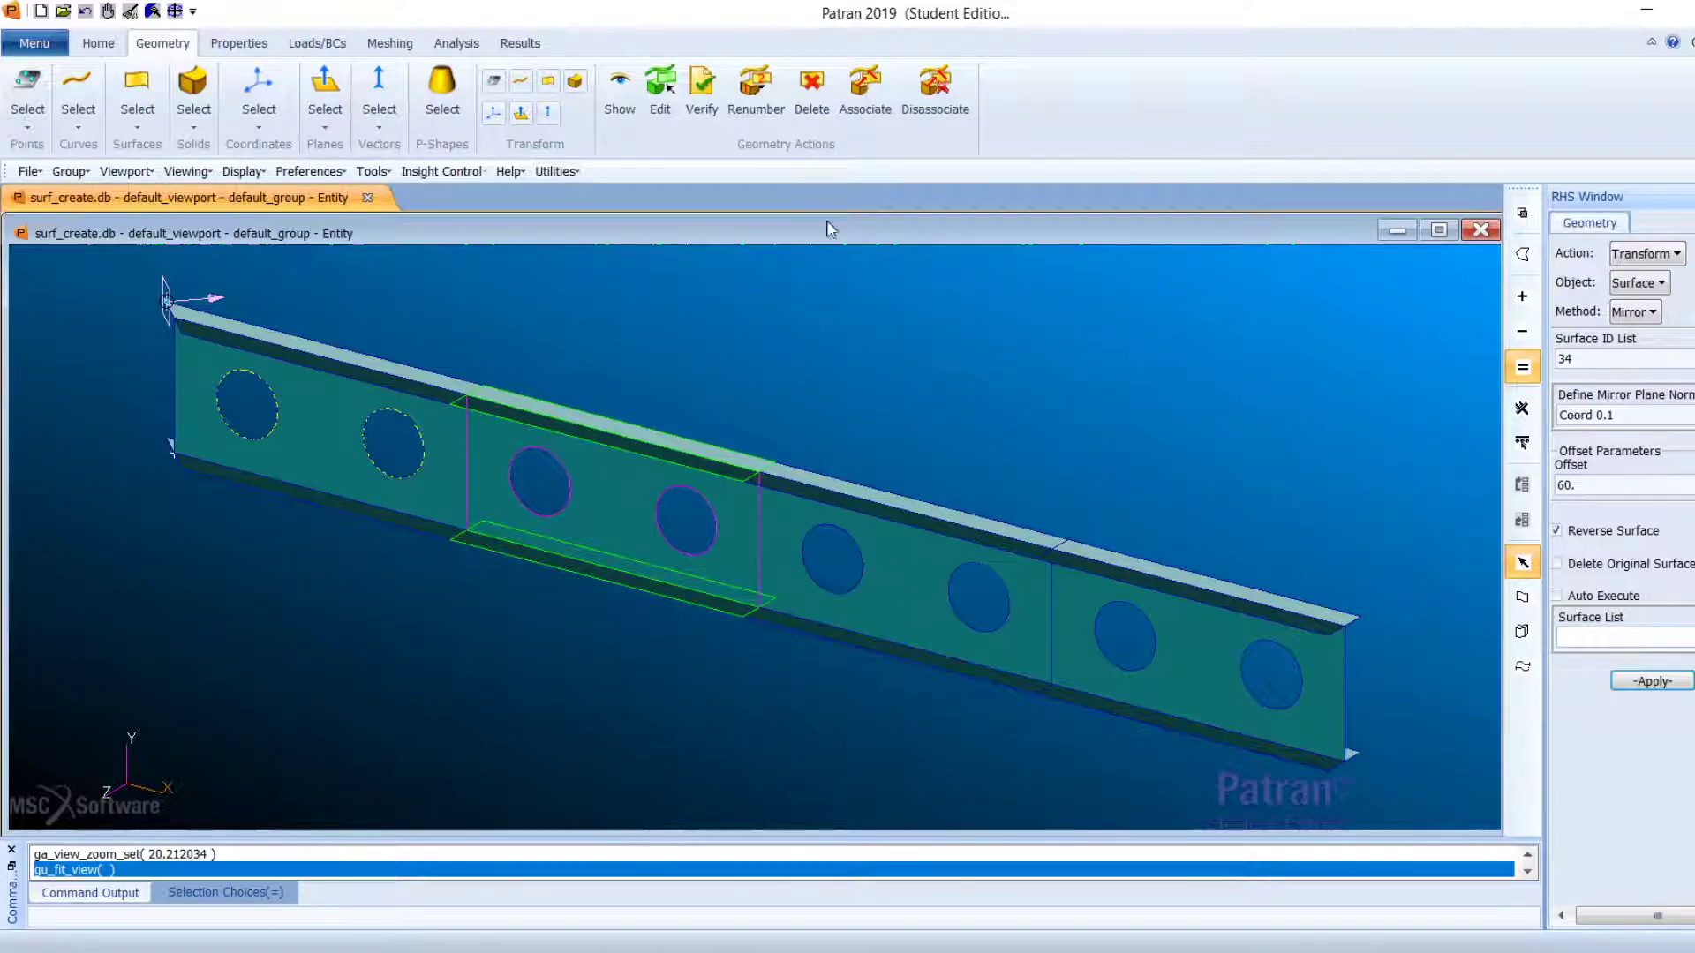
Step: Mirror the five surfaces of the obliquely cut first segment (Surface 25:33:2) to the beam's far end
{"action": "middle_click", "coordinate": [97, 300]}
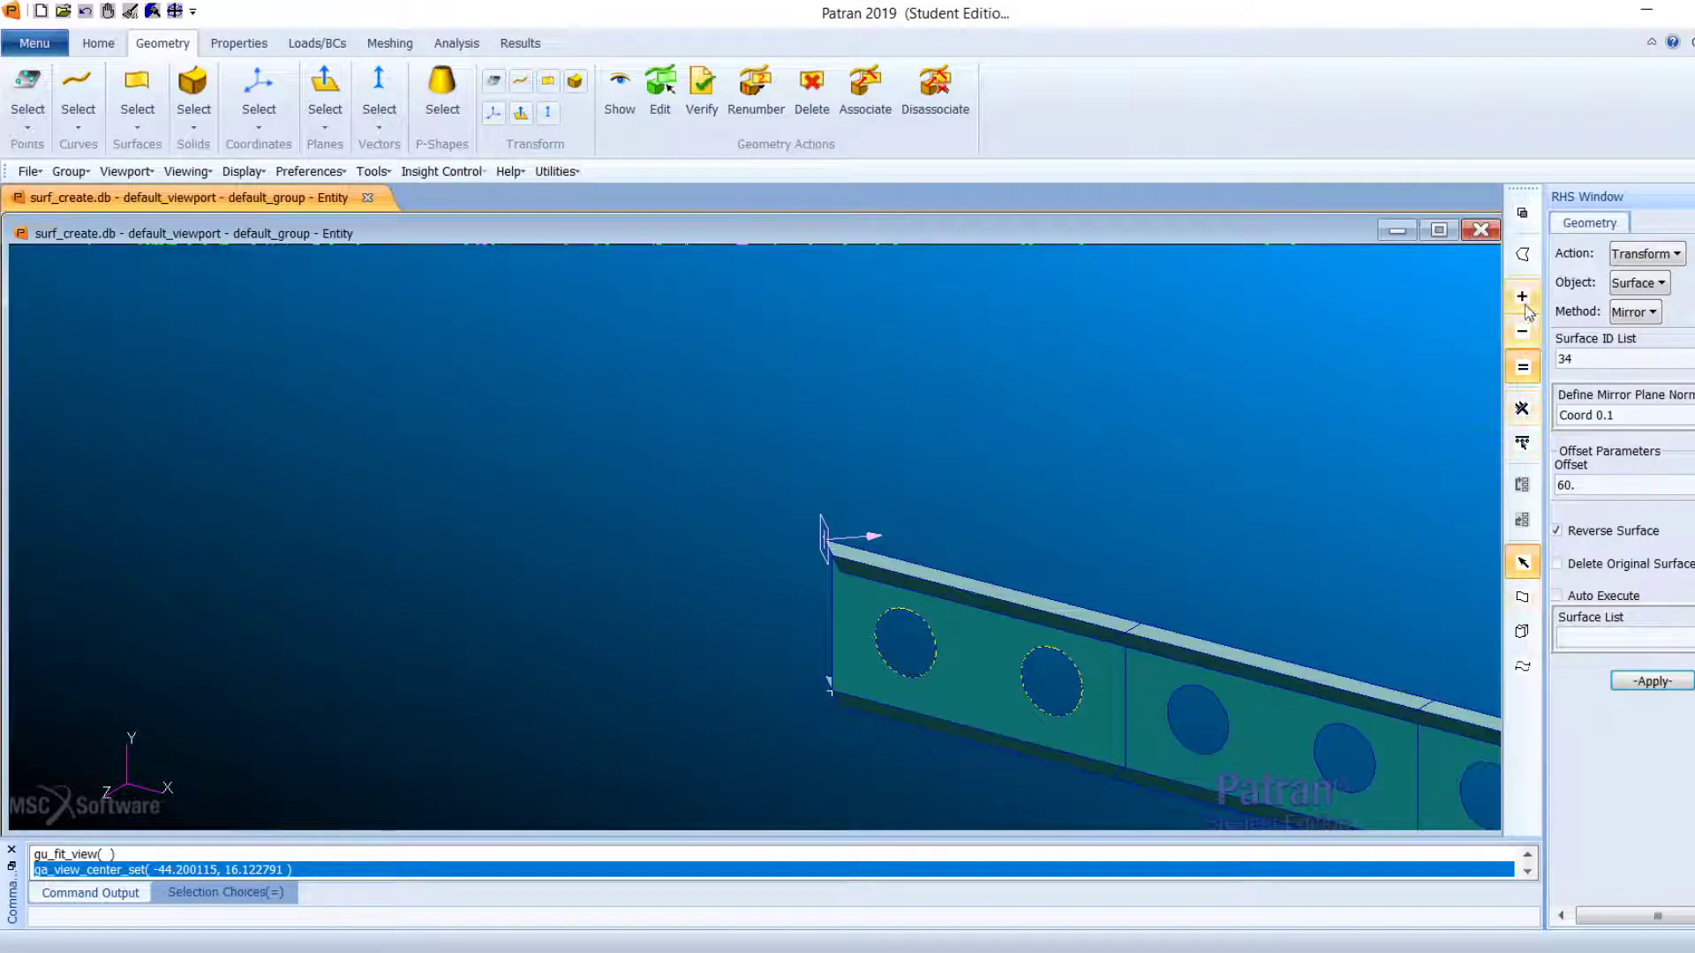
{"action": "left_click_drag", "start_coordinate": [783, 439], "coordinate": [1091, 786]}
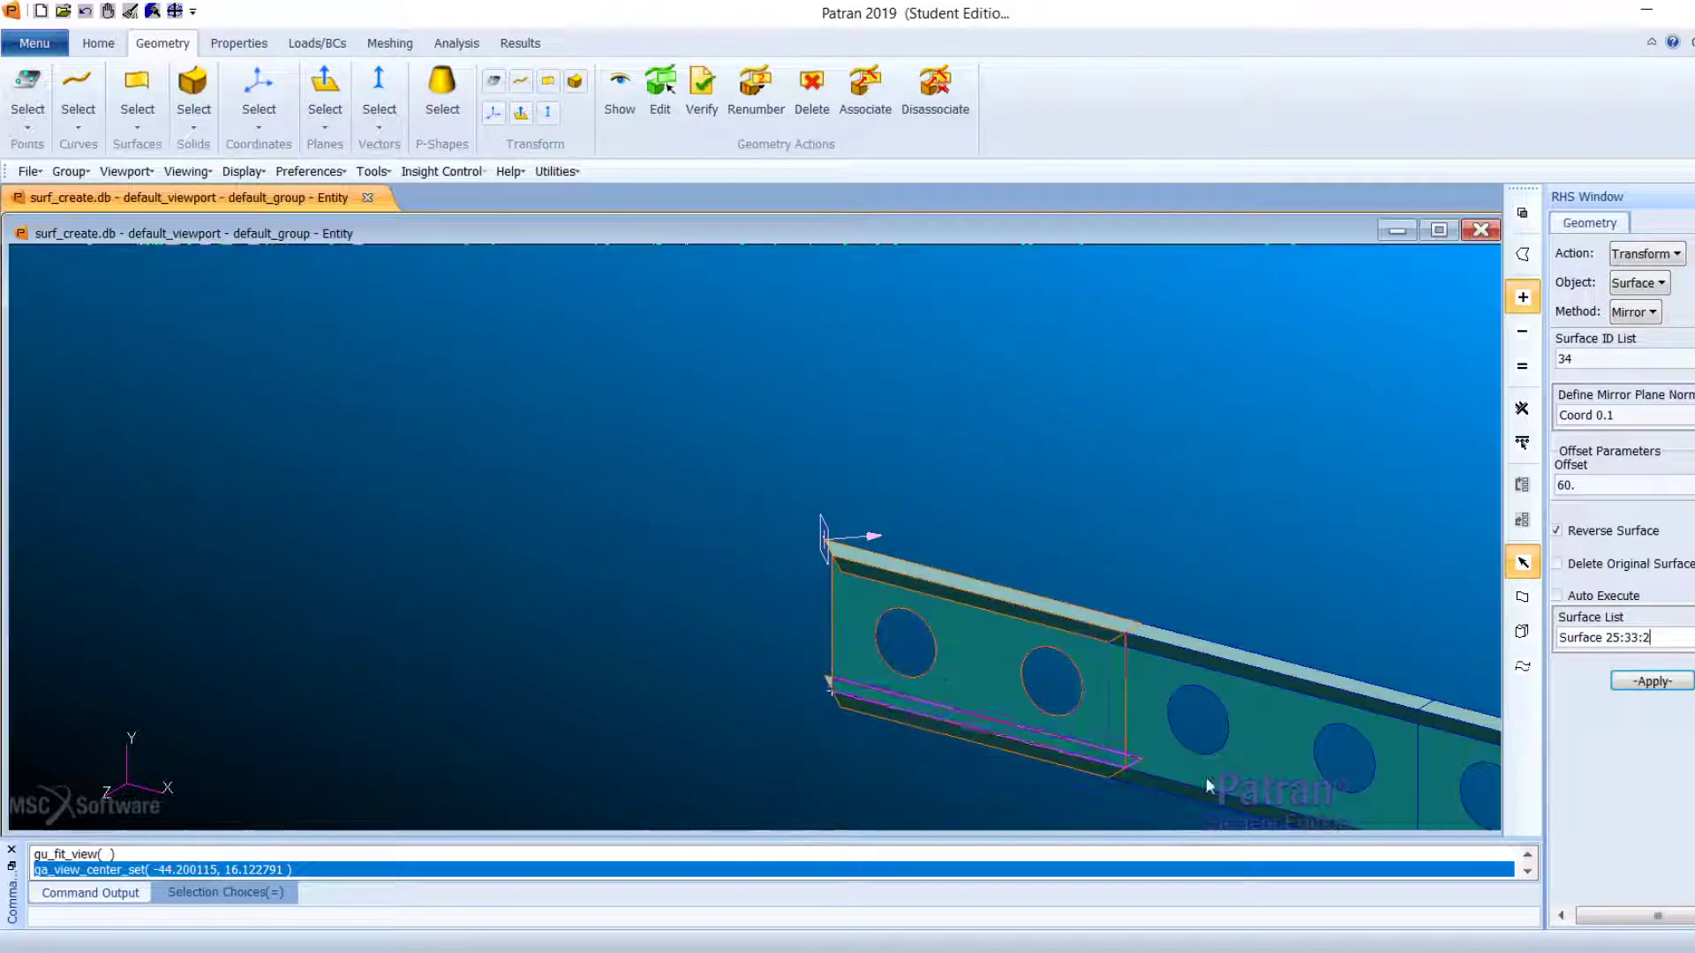
{"action": "left_click", "coordinate": [1679, 686]}
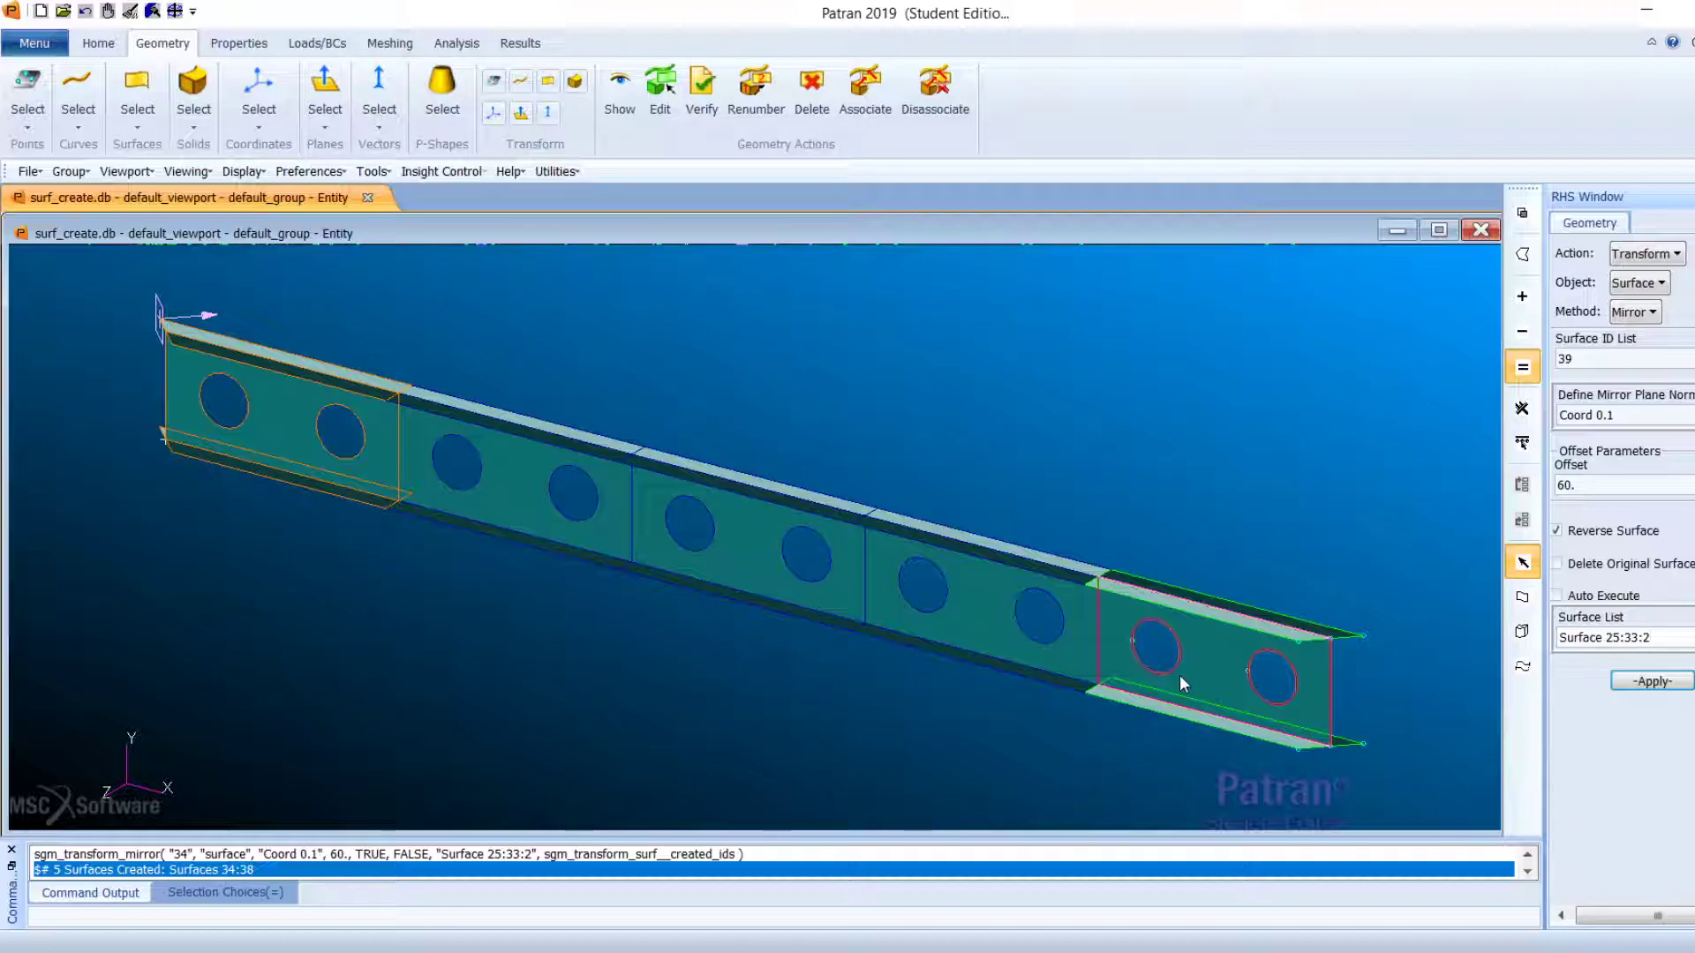
{"action": "scroll", "coordinate": [1163, 671], "scroll_direction": "down", "scroll_amount": 2}
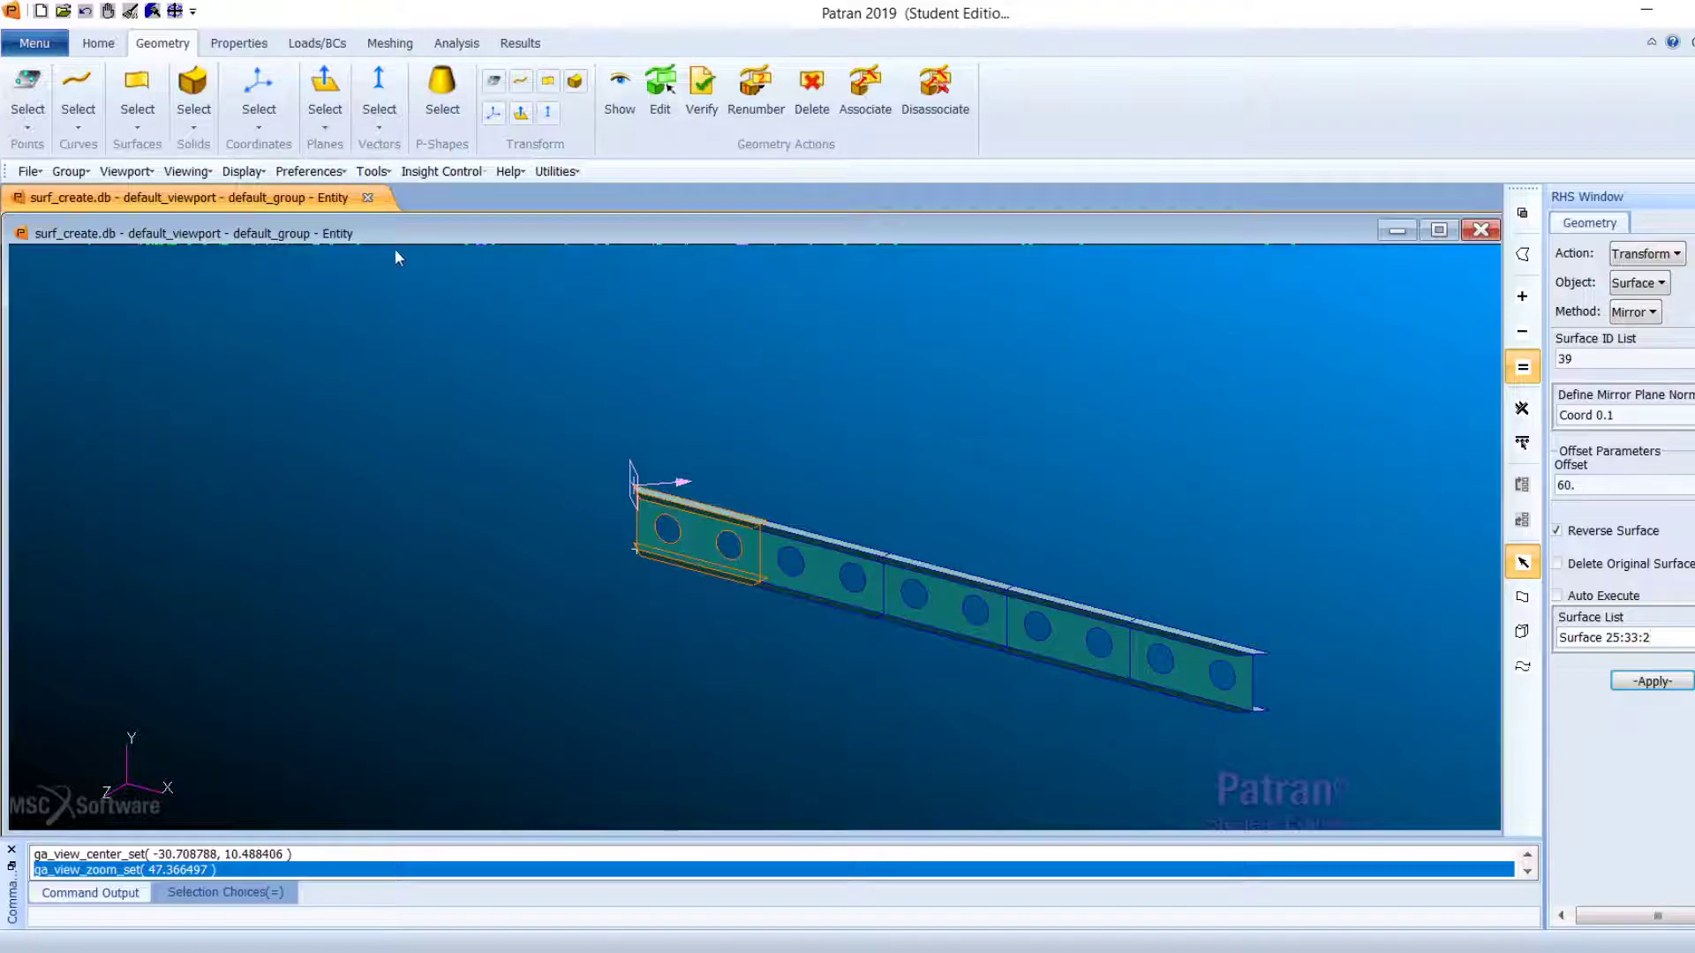
Step: Close the current database and create a new one named surf_create_part2 with Default tolerance, MSC.Nastran code and Structural analysis type
{"action": "left_click", "coordinate": [31, 171]}
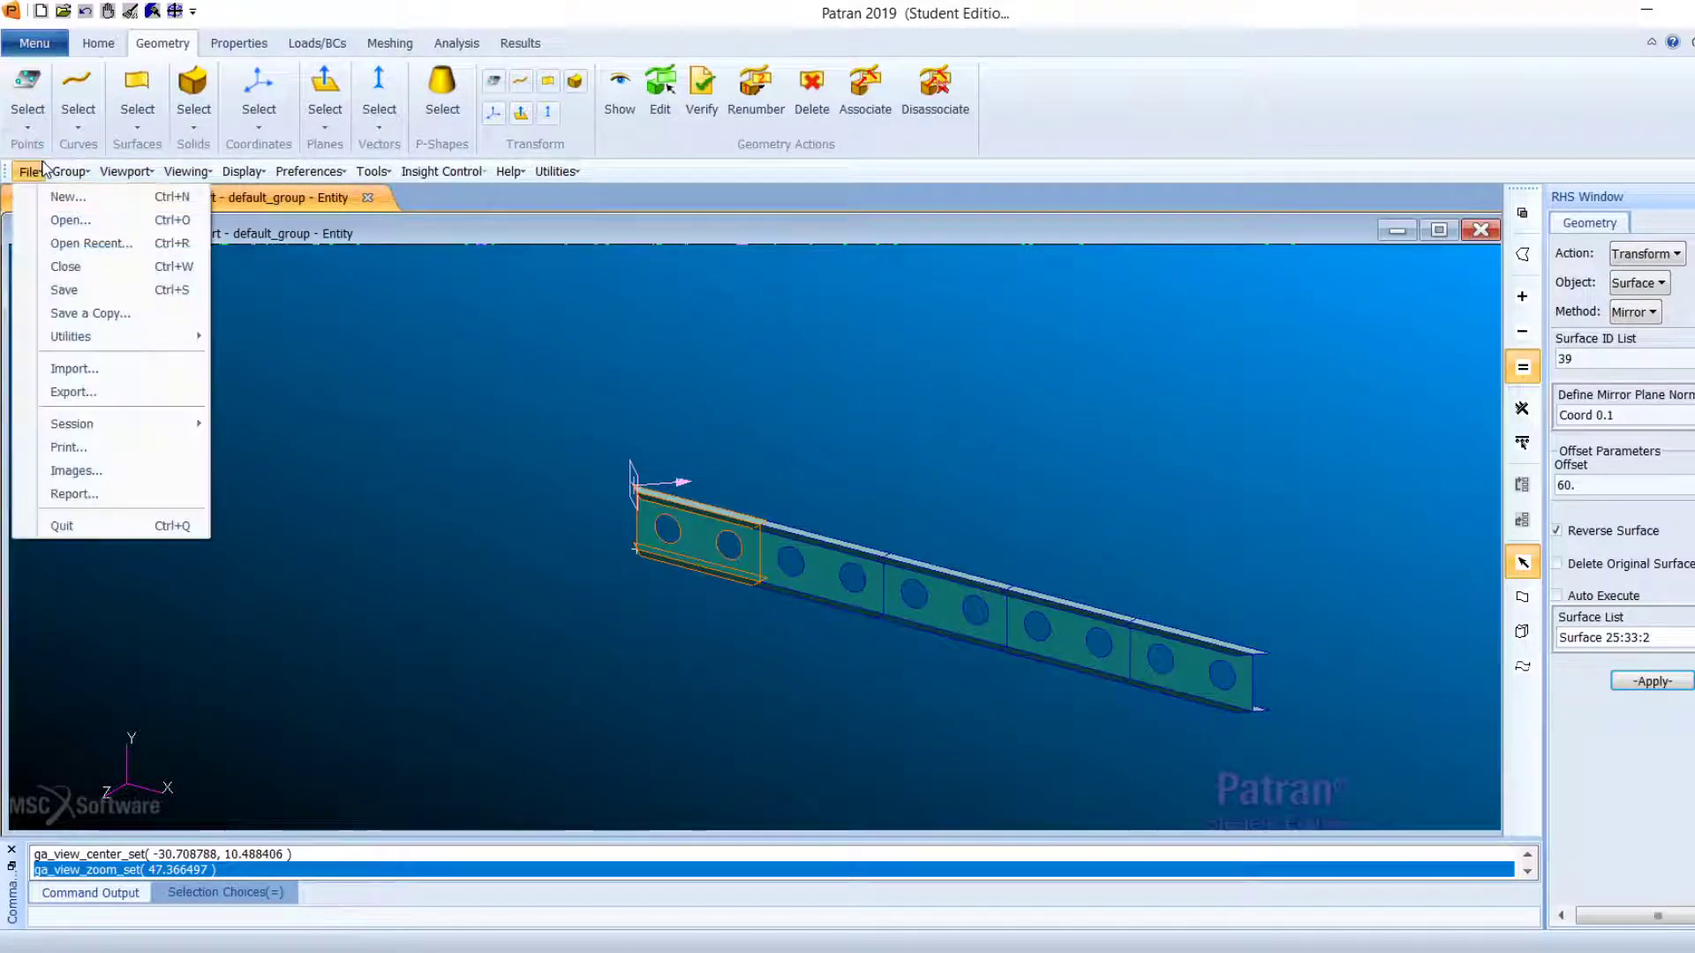
{"action": "left_click", "coordinate": [138, 264]}
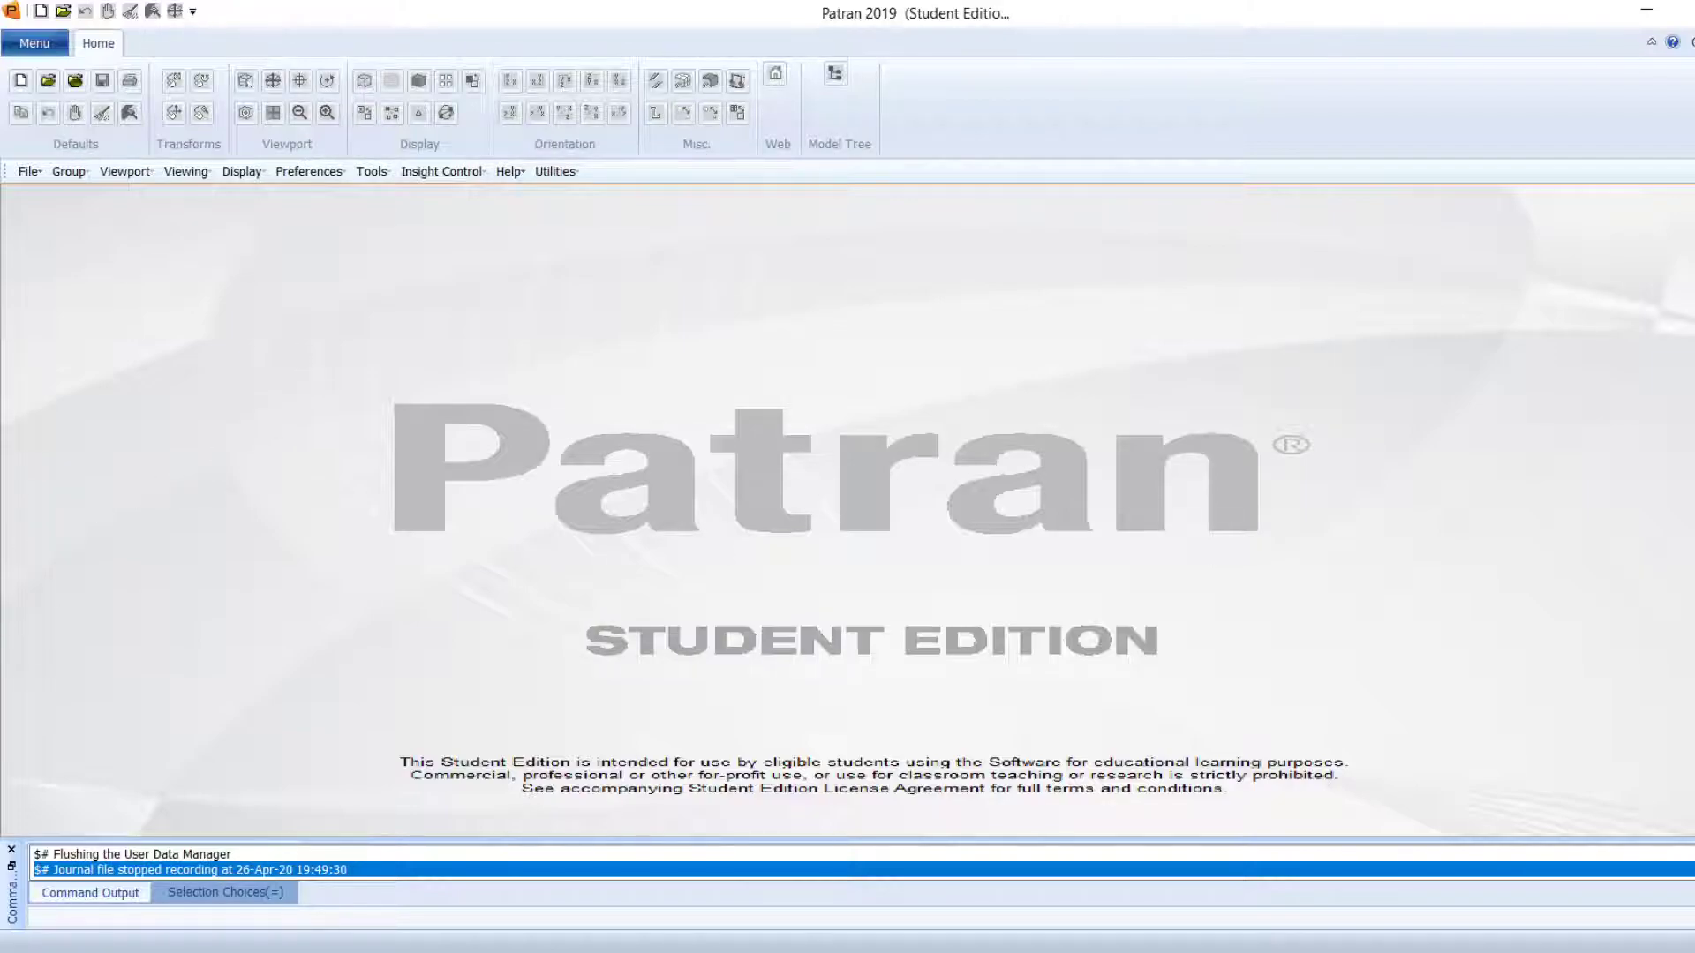
{"action": "left_click", "coordinate": [38, 176]}
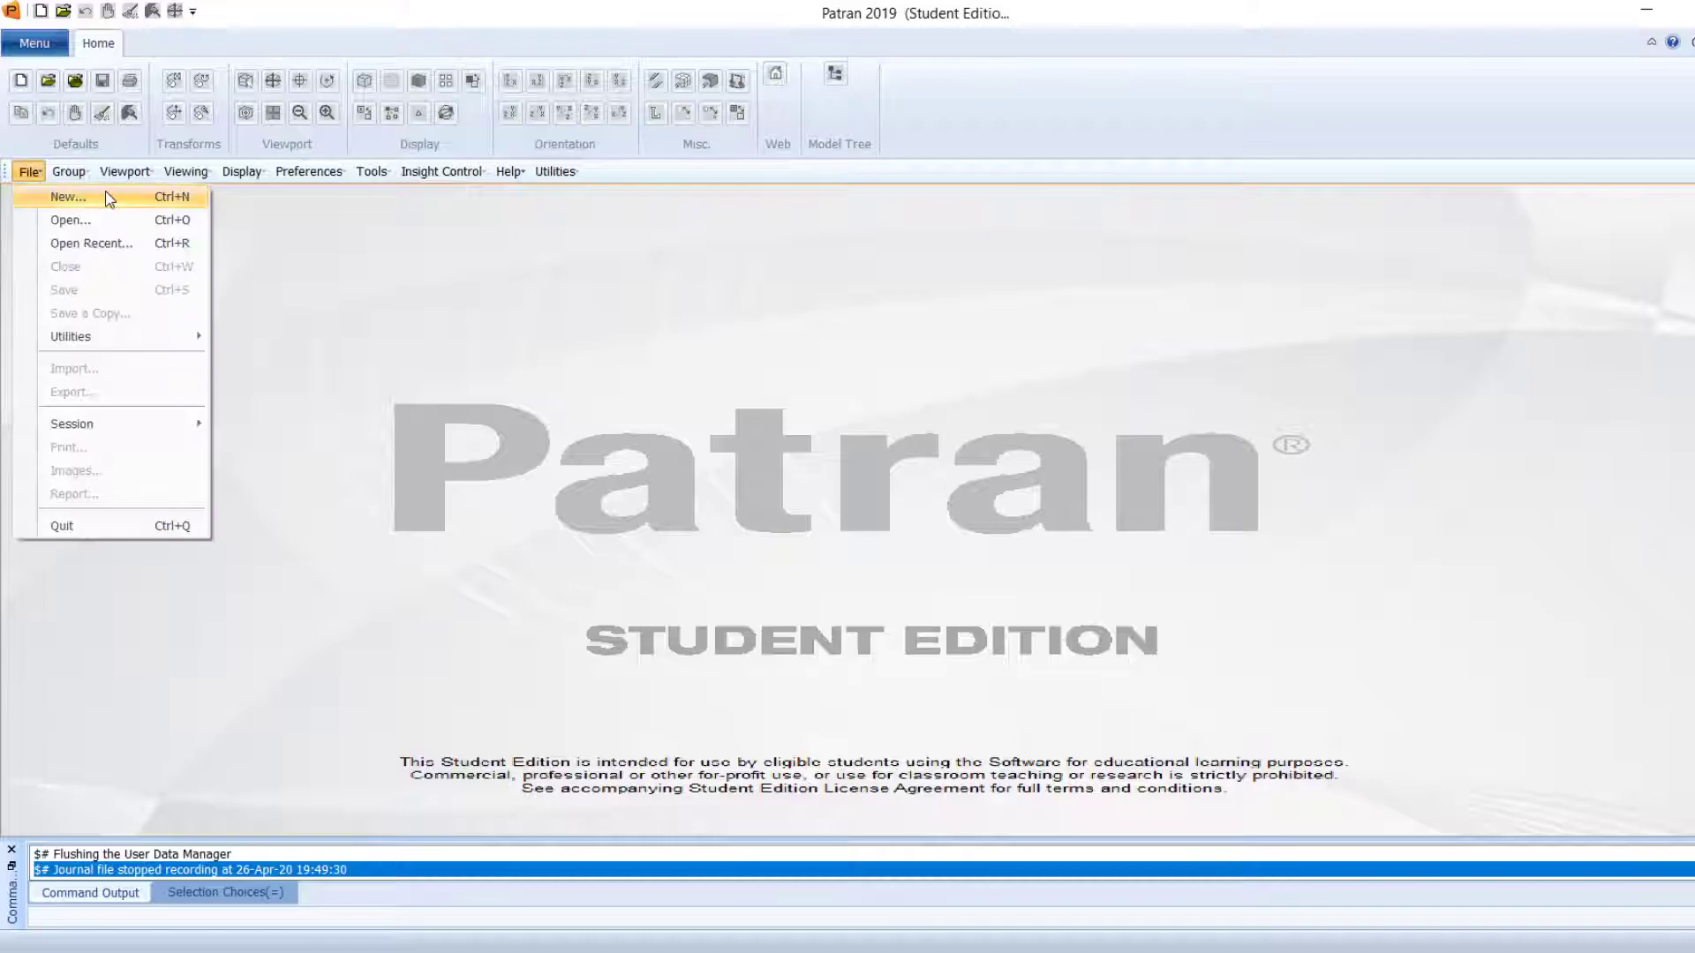
{"action": "left_click", "coordinate": [53, 204]}
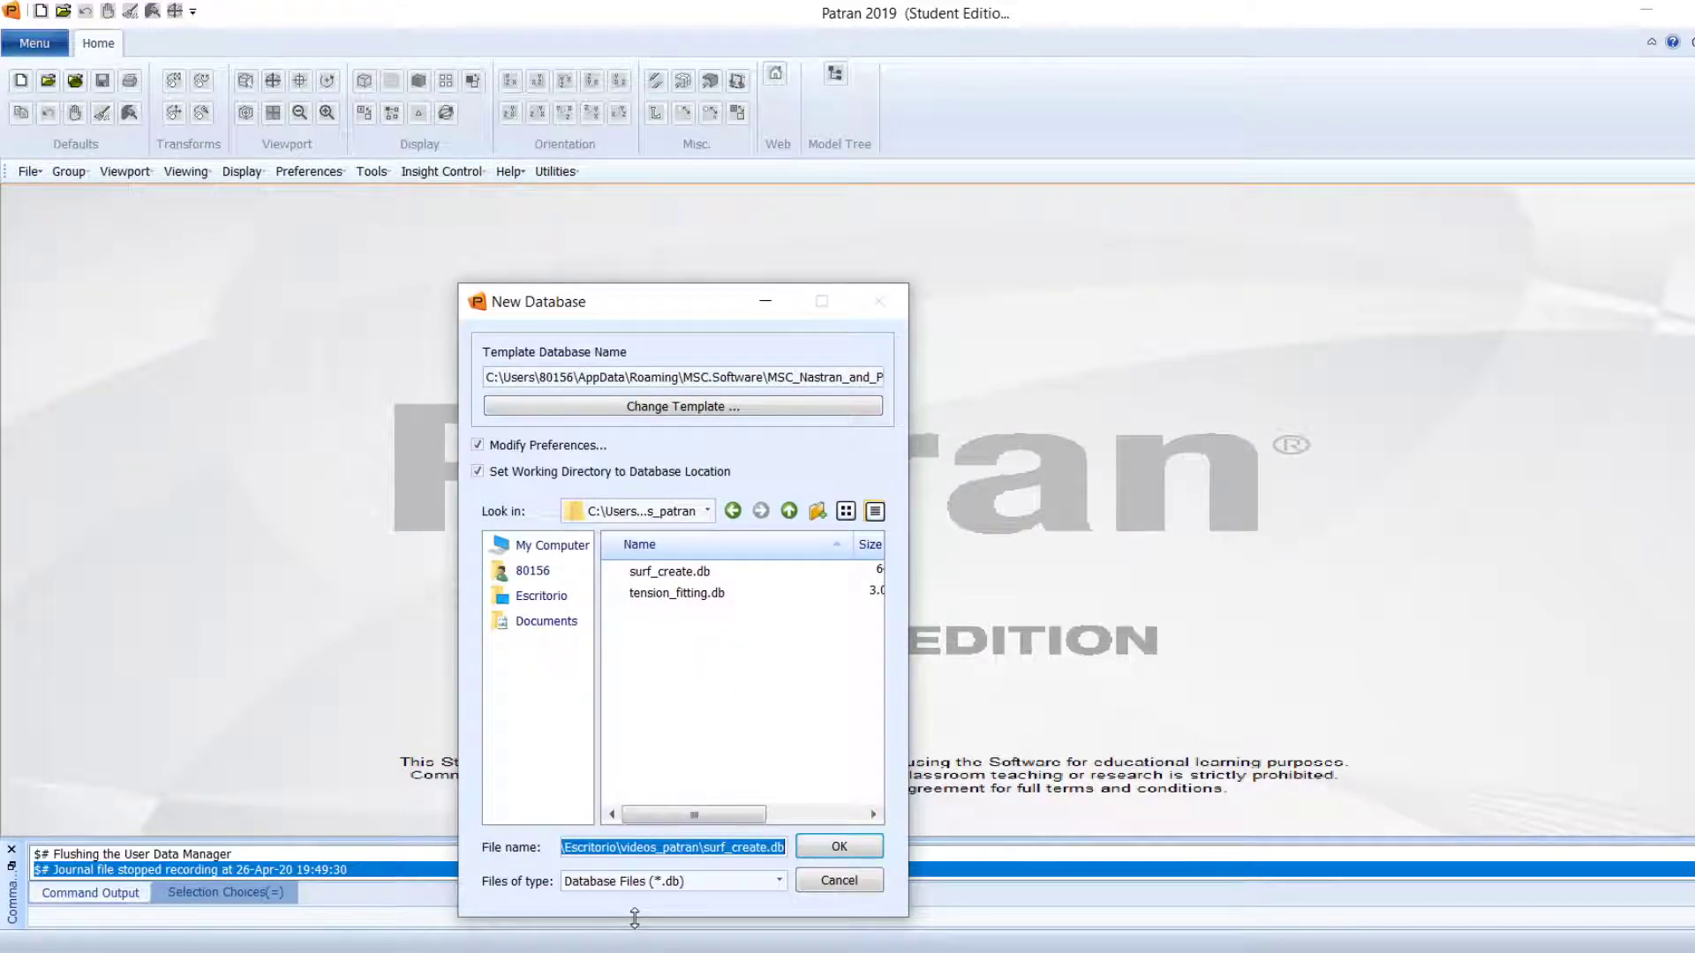
{"action": "key", "text": "BackSpace"}
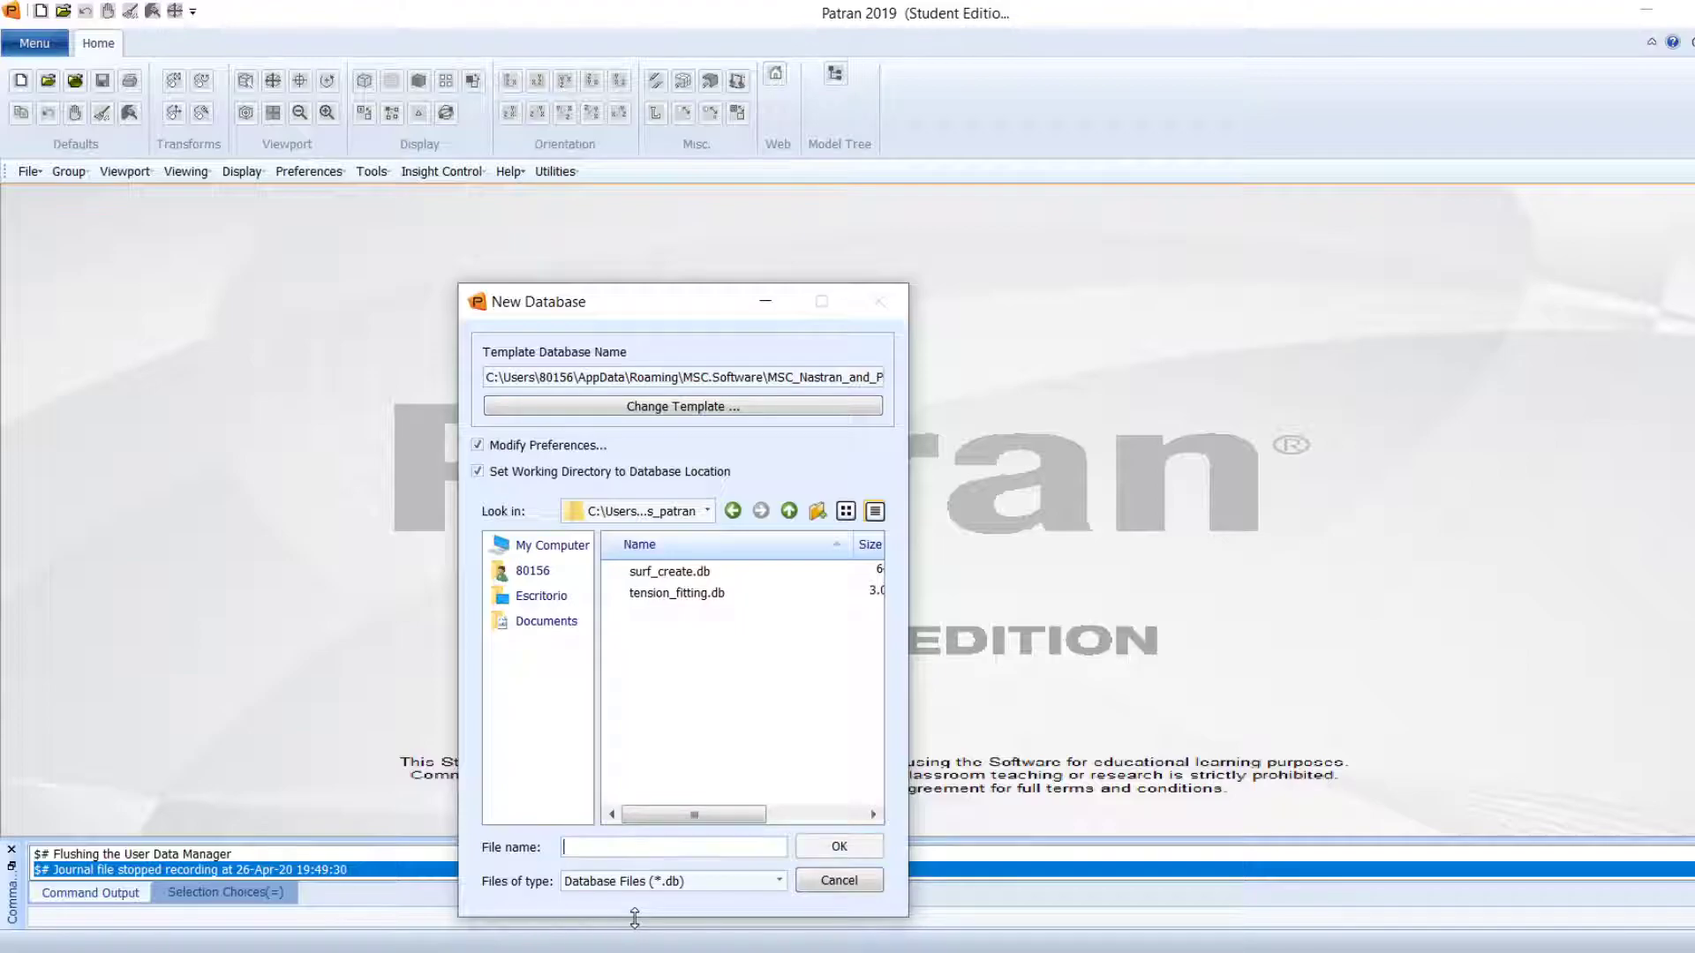
{"action": "type", "text": "su"}
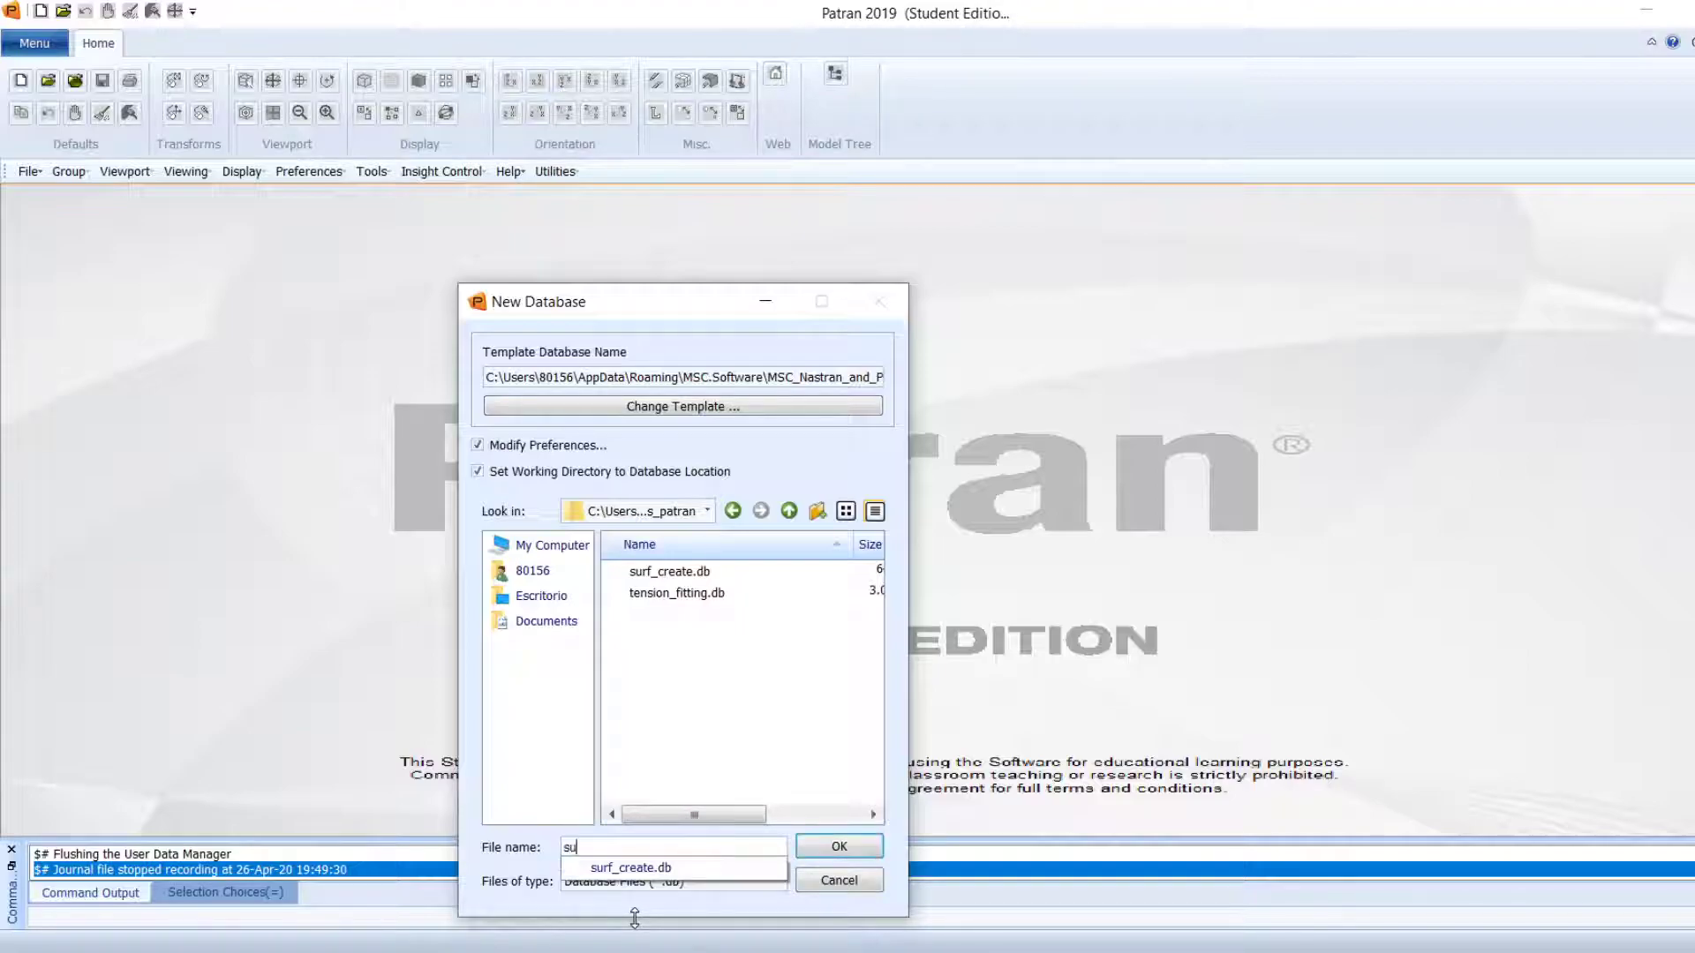
{"action": "type", "text": "rf_create_part2"}
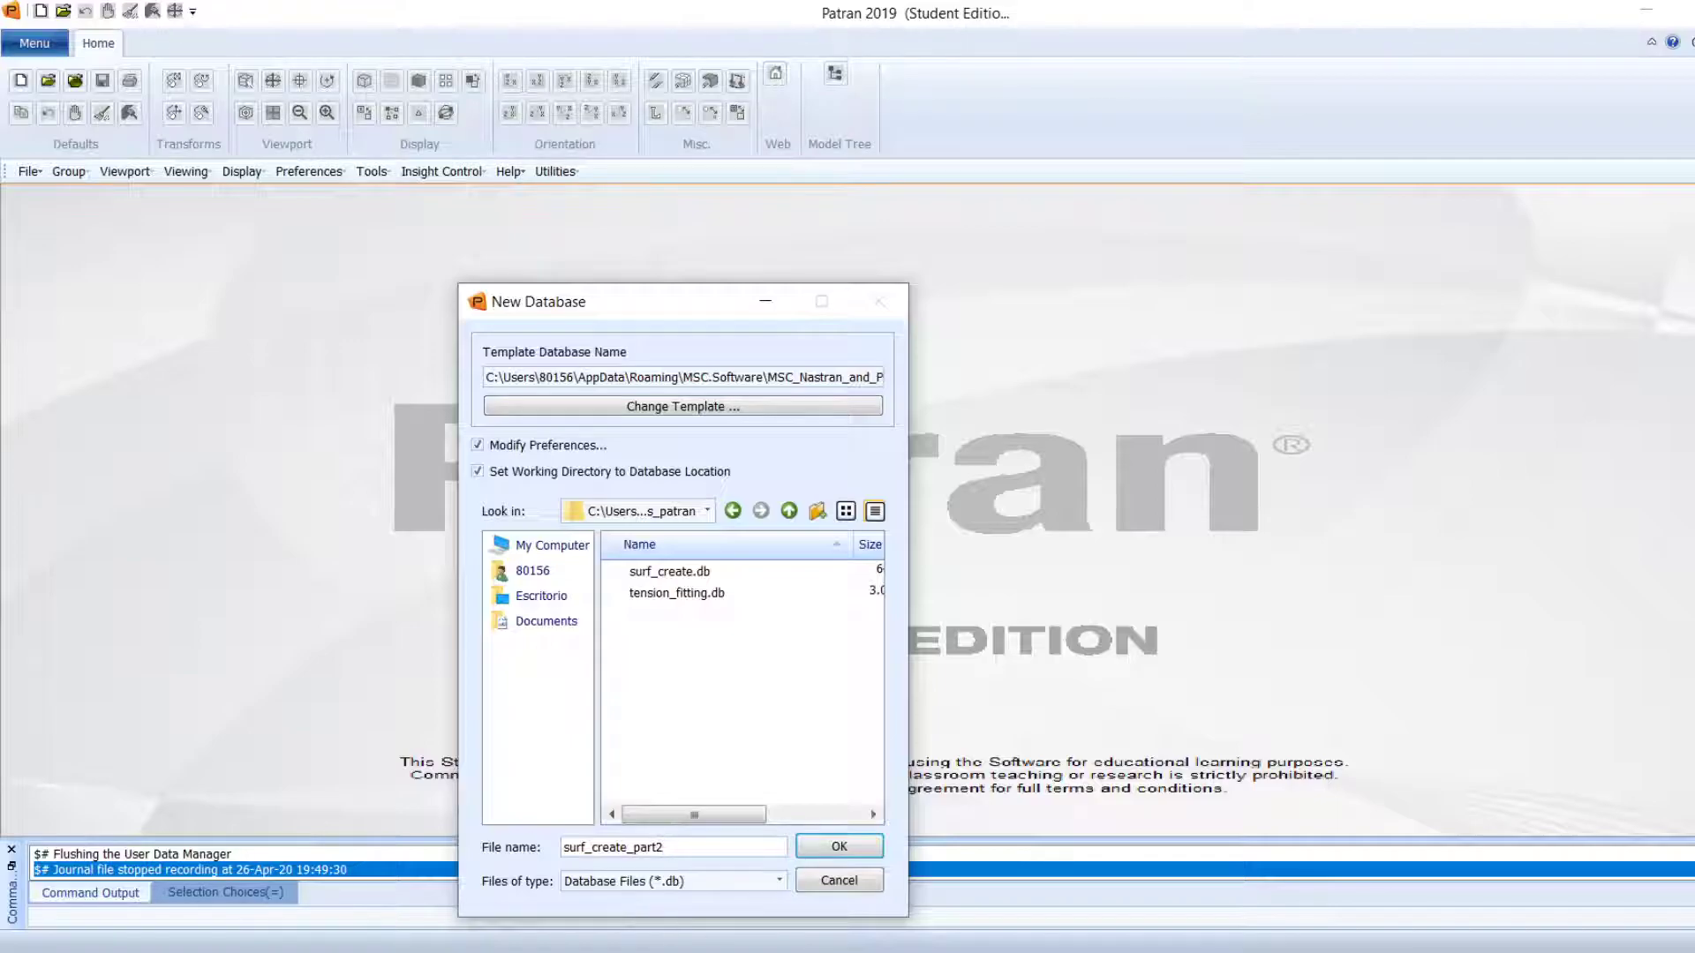
{"action": "left_click", "coordinate": [873, 847]}
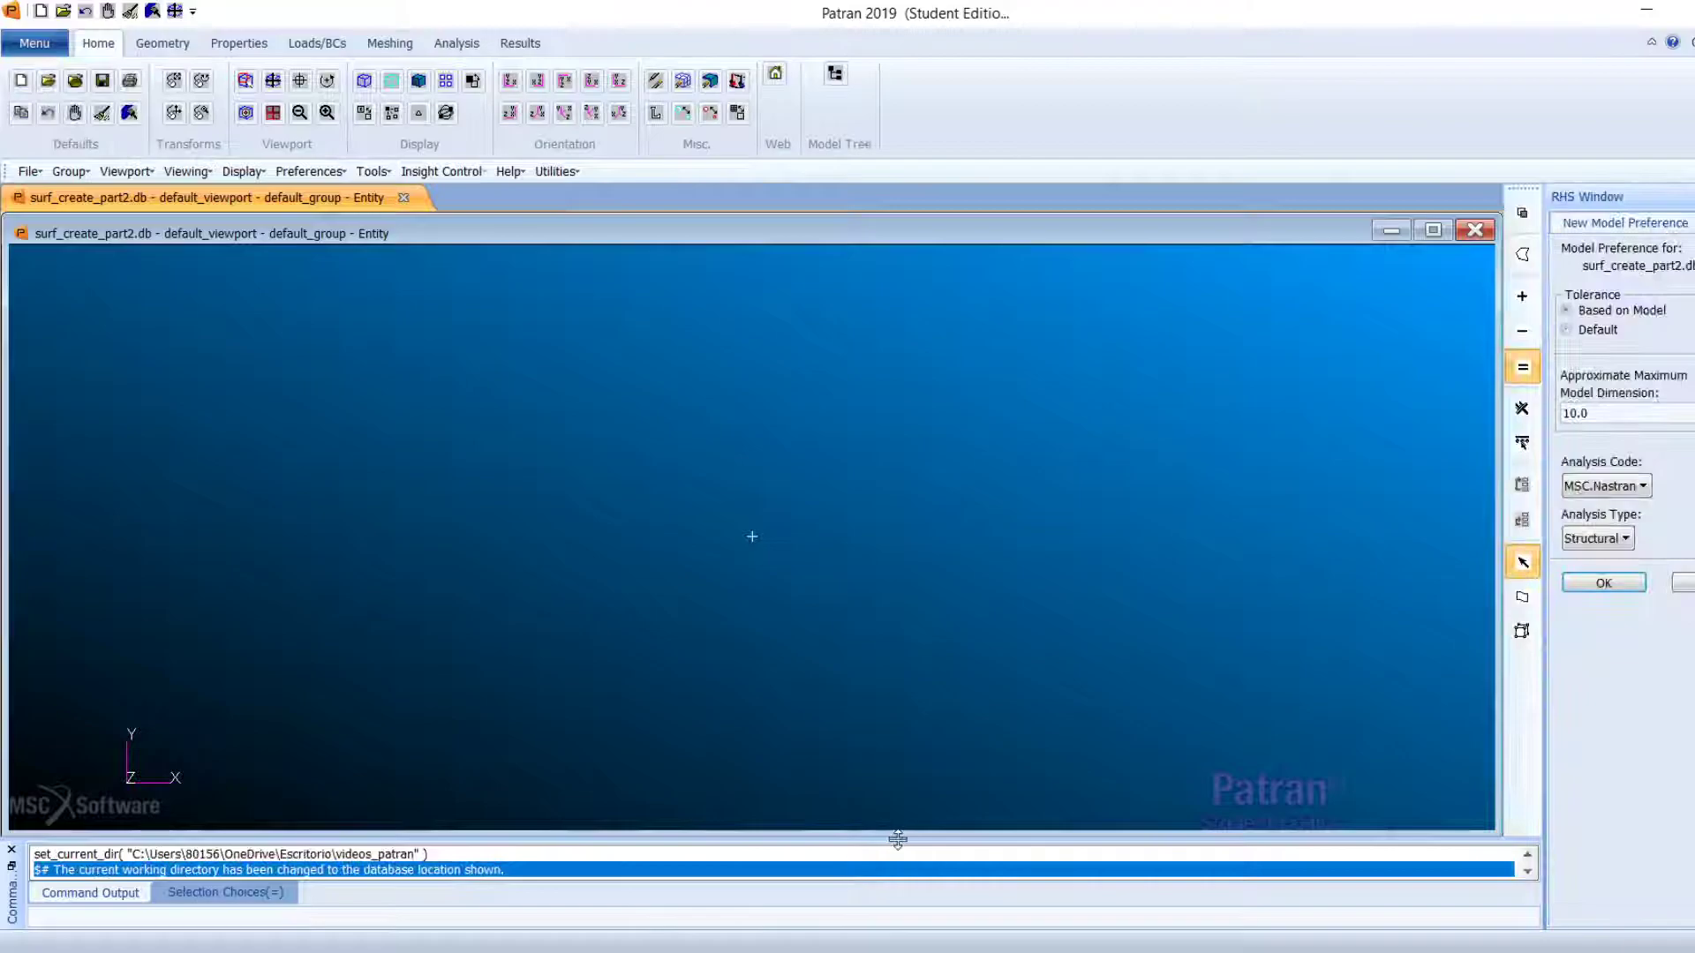
{"action": "left_click", "coordinate": [1576, 334]}
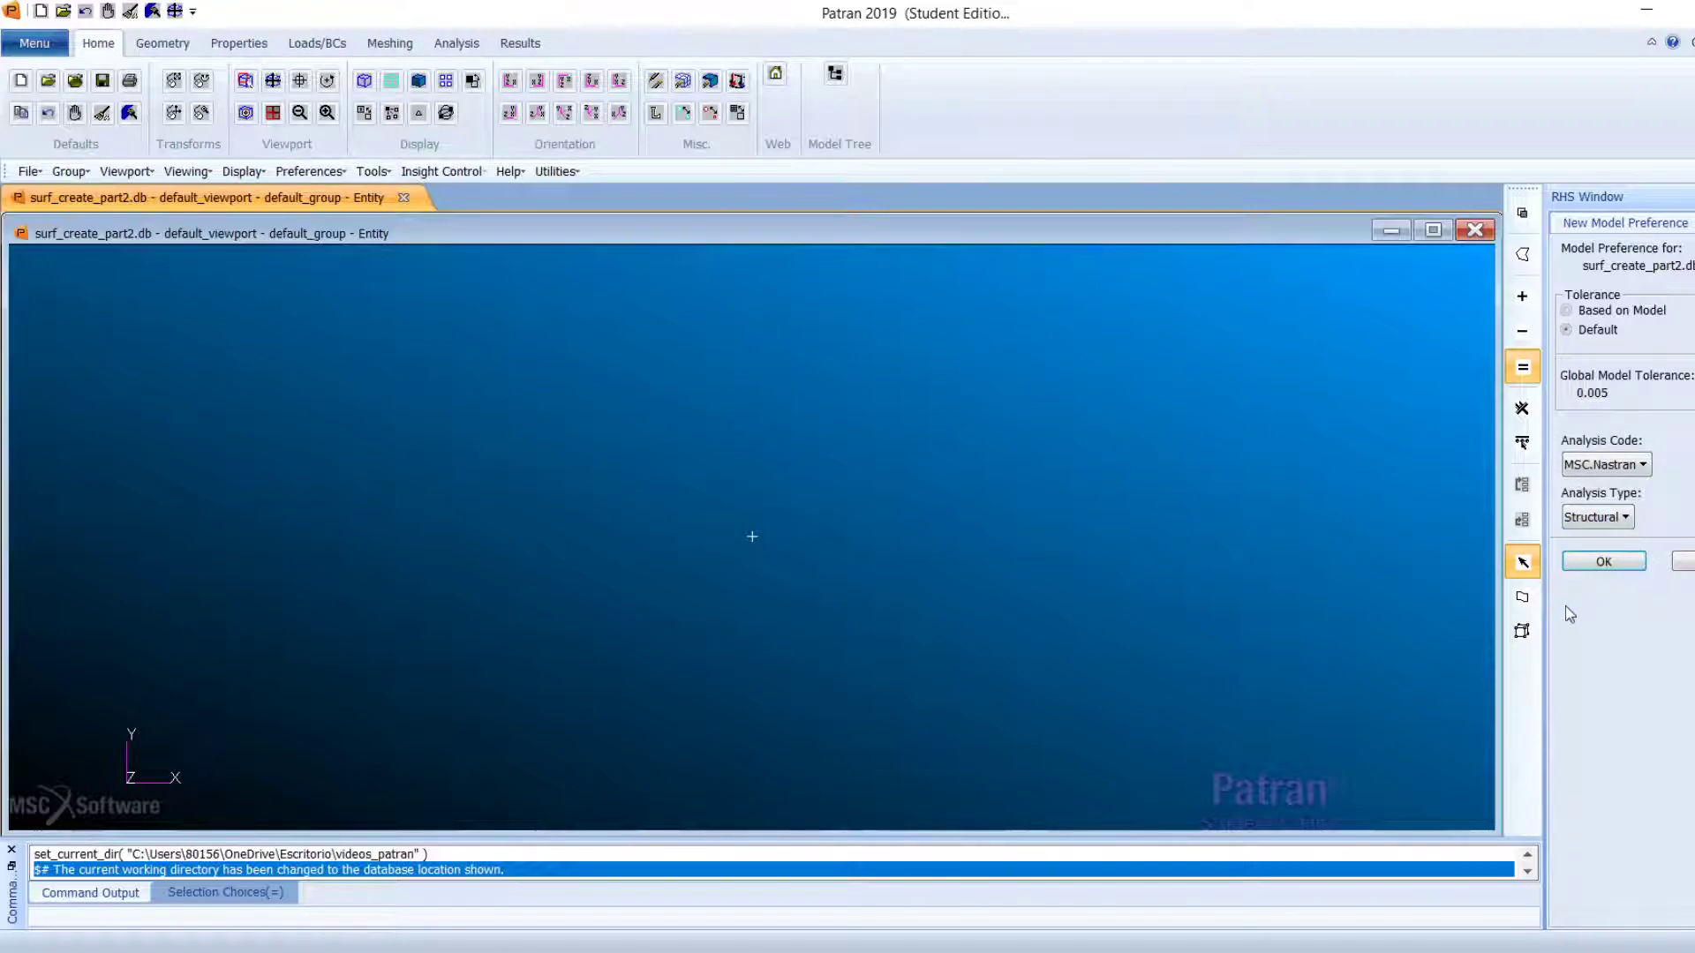
{"action": "left_click", "coordinate": [1640, 569]}
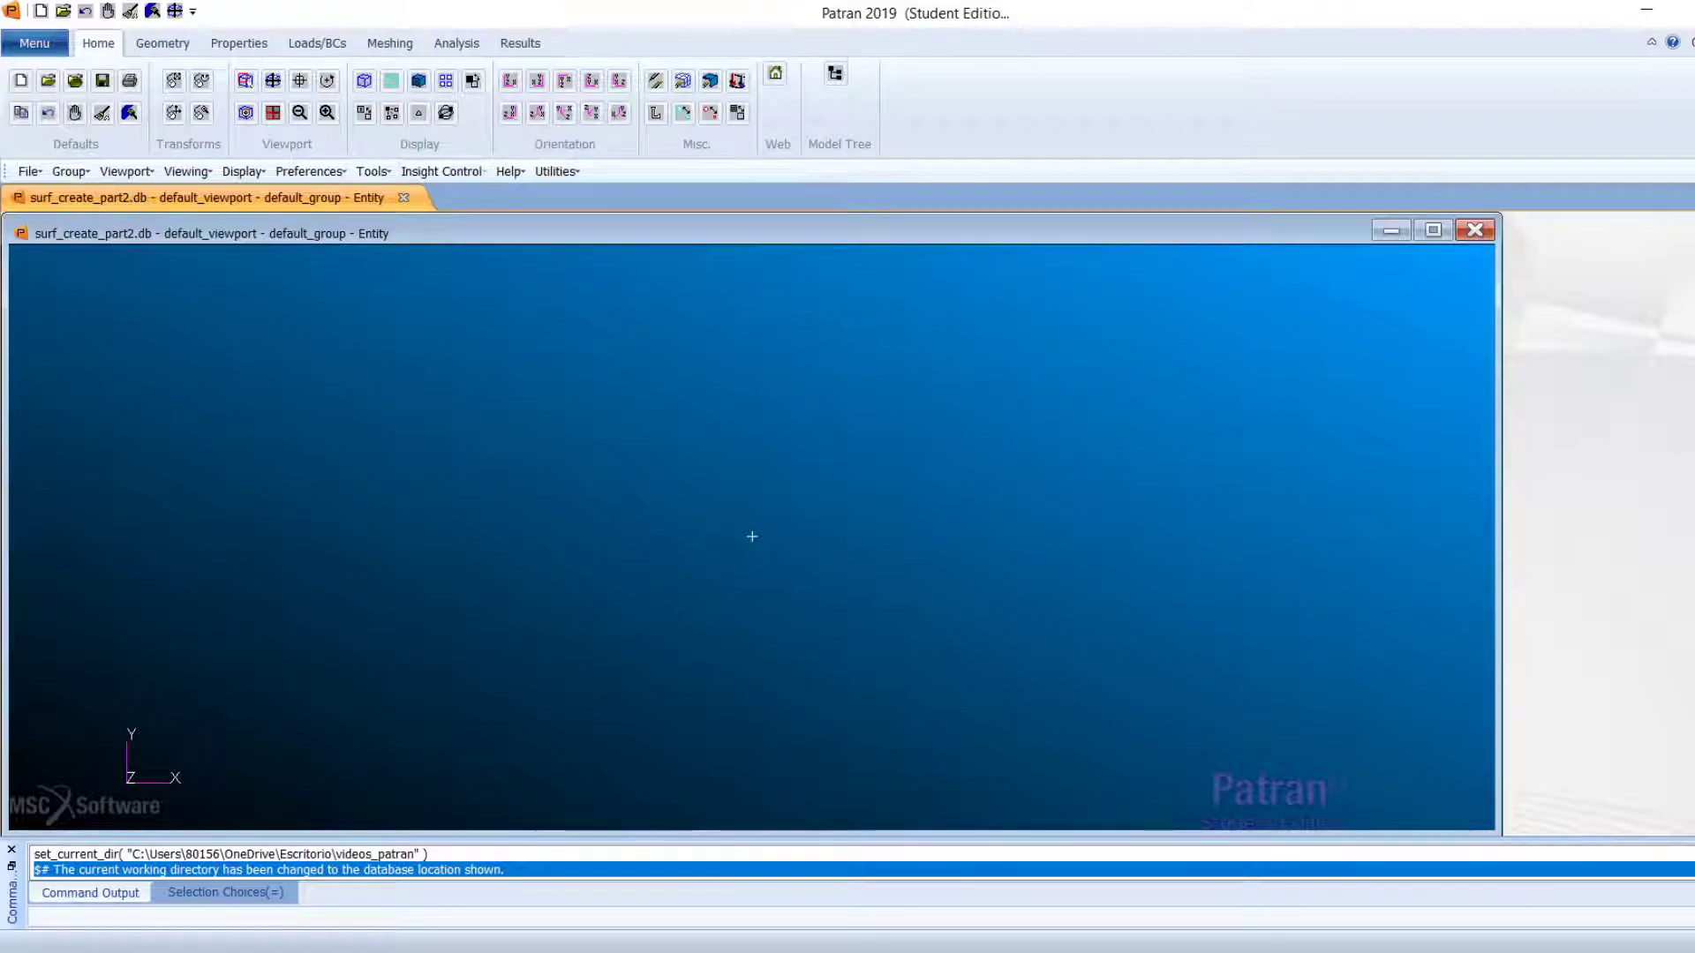
Step: Start a model import, browse to the Vacations\FILES folder on the desktop and set the source format to IGES
{"action": "left_click", "coordinate": [35, 173]}
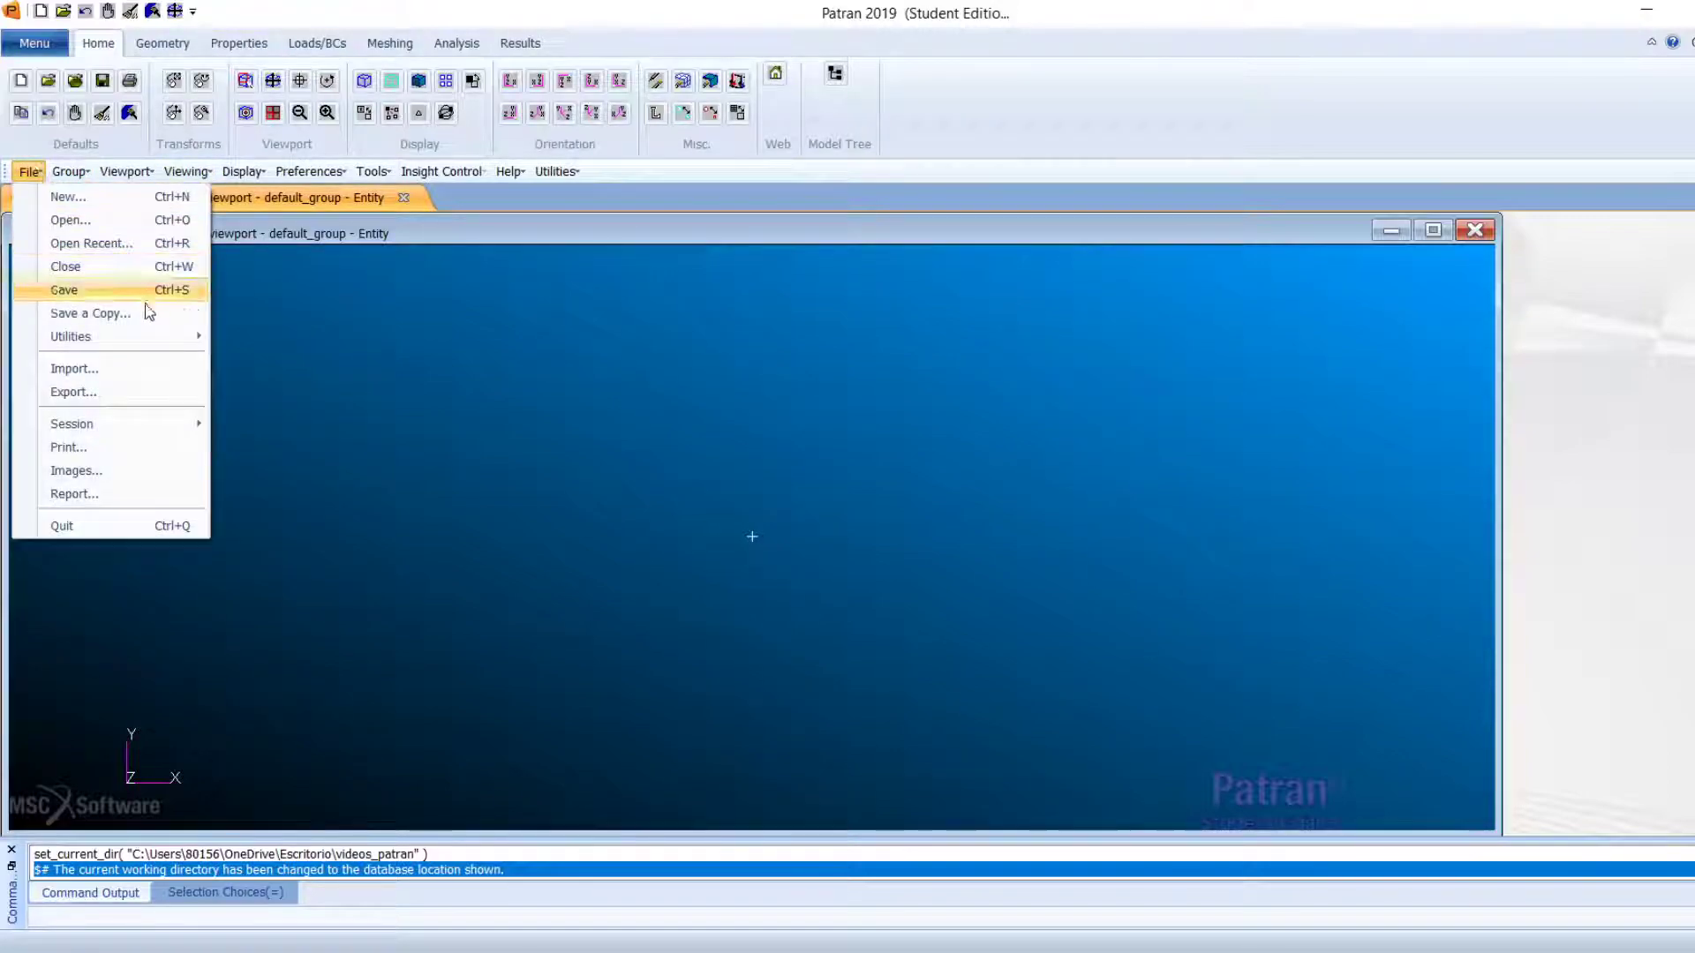
{"action": "left_click", "coordinate": [157, 363]}
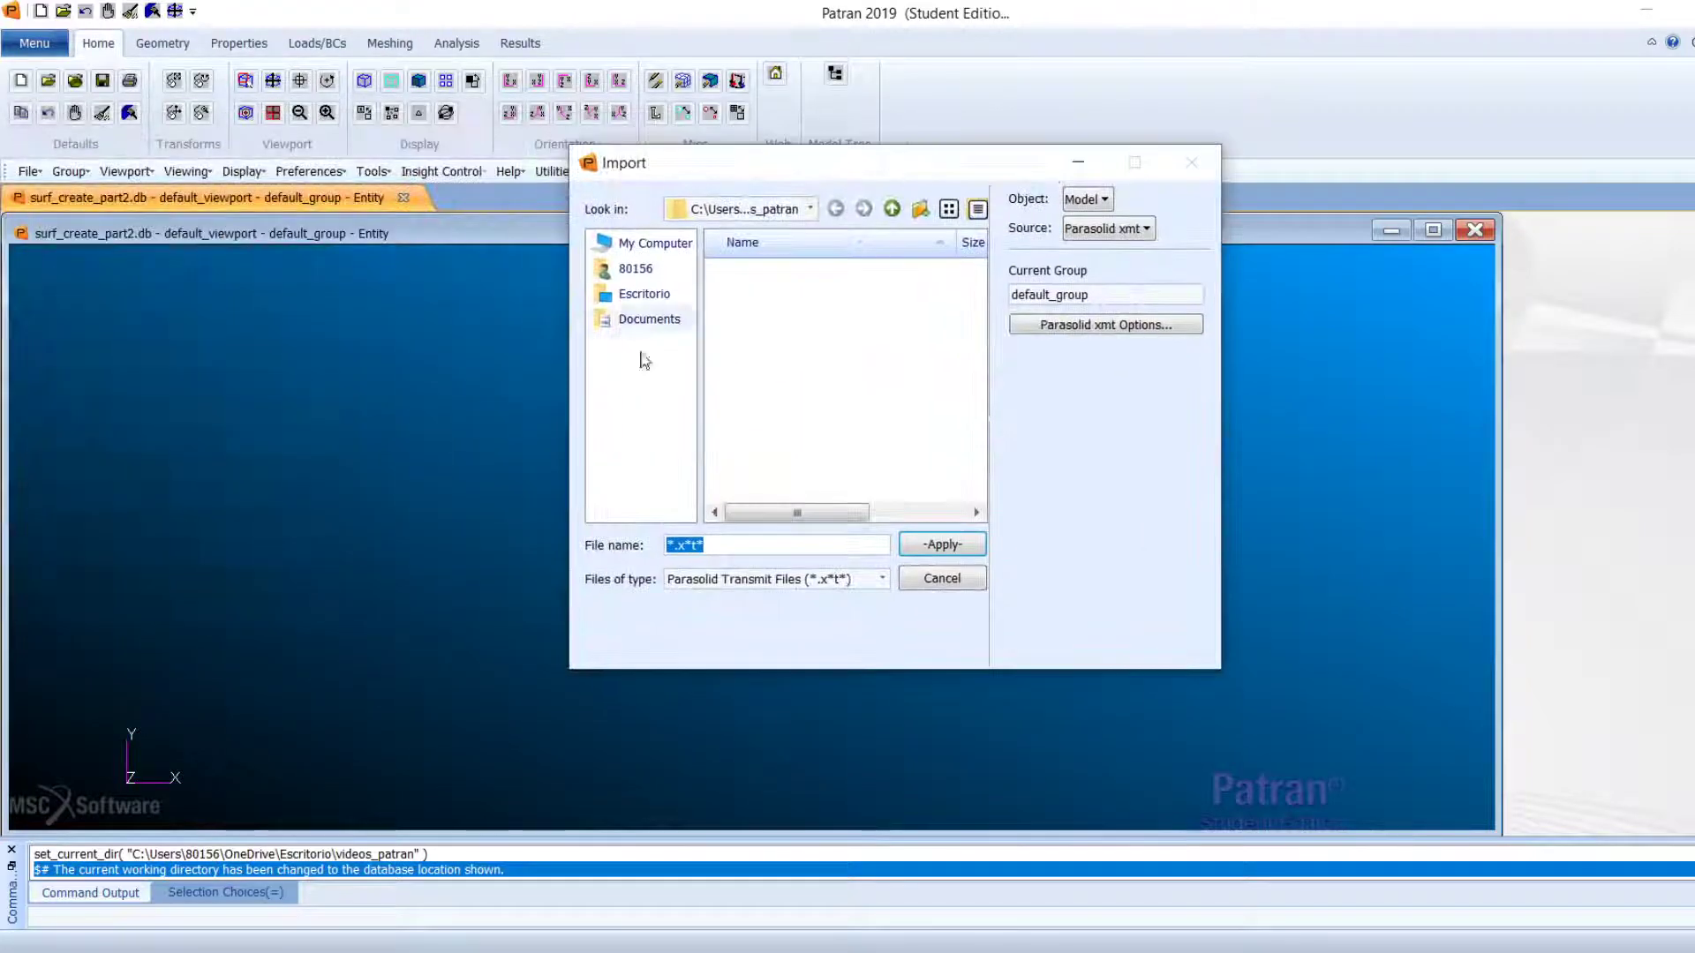
{"action": "left_click", "coordinate": [643, 294]}
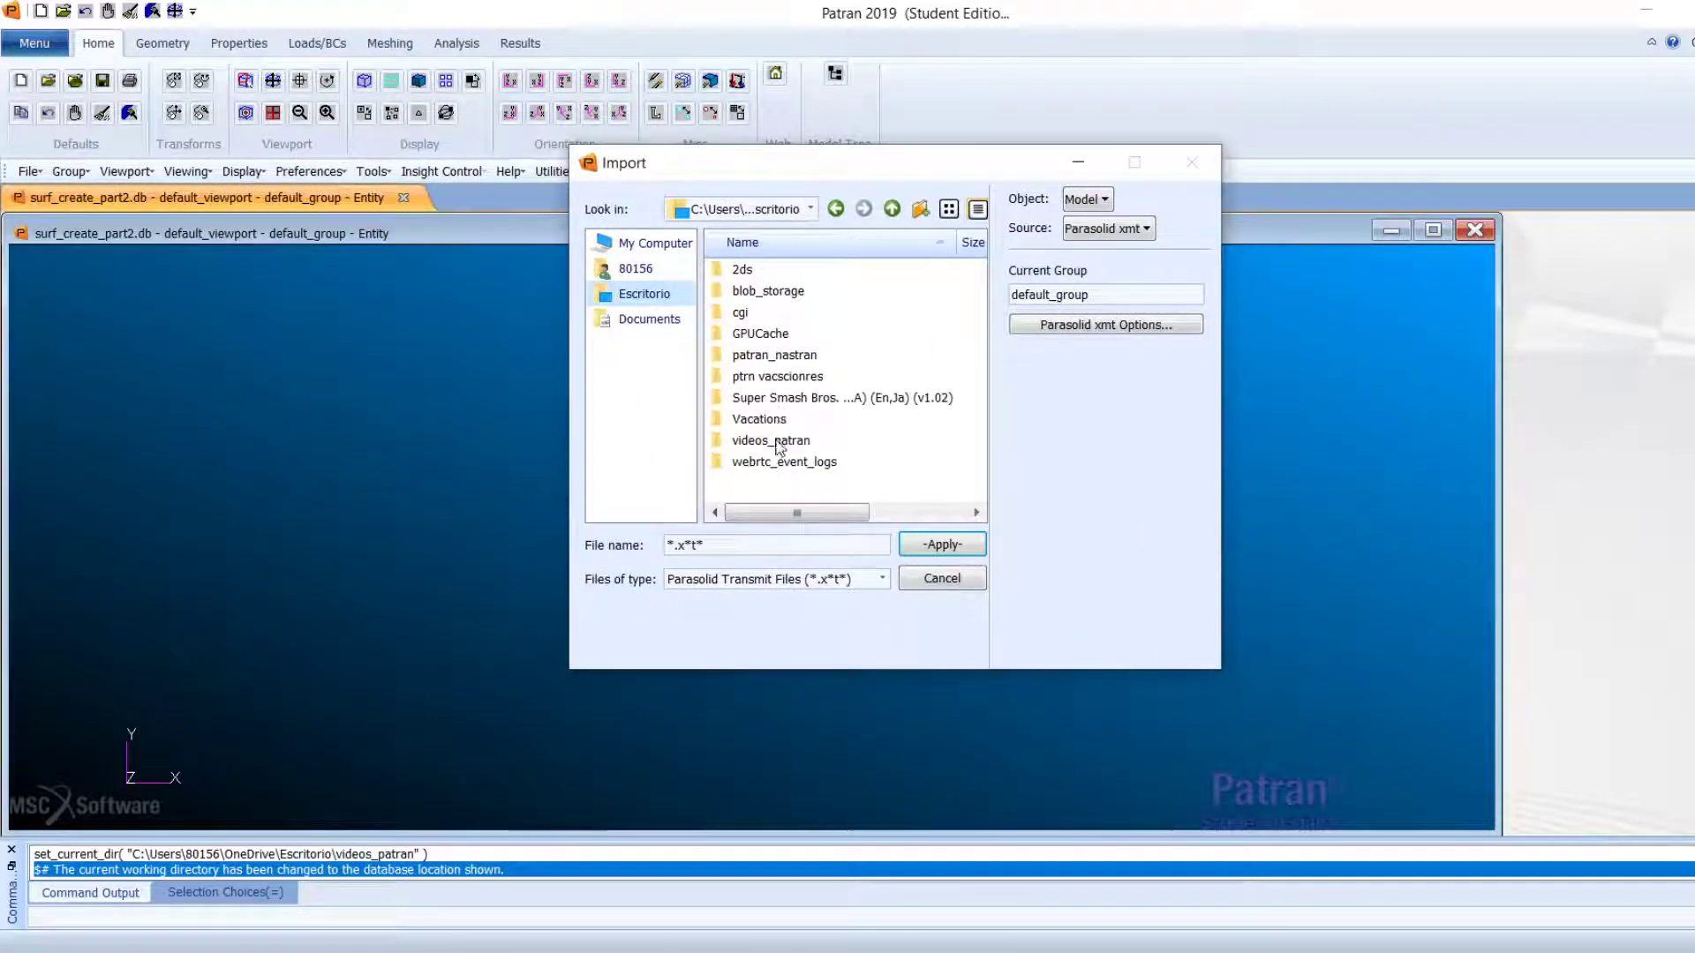
{"action": "double_click", "coordinate": [778, 443]}
{"action": "double_click", "coordinate": [753, 270]}
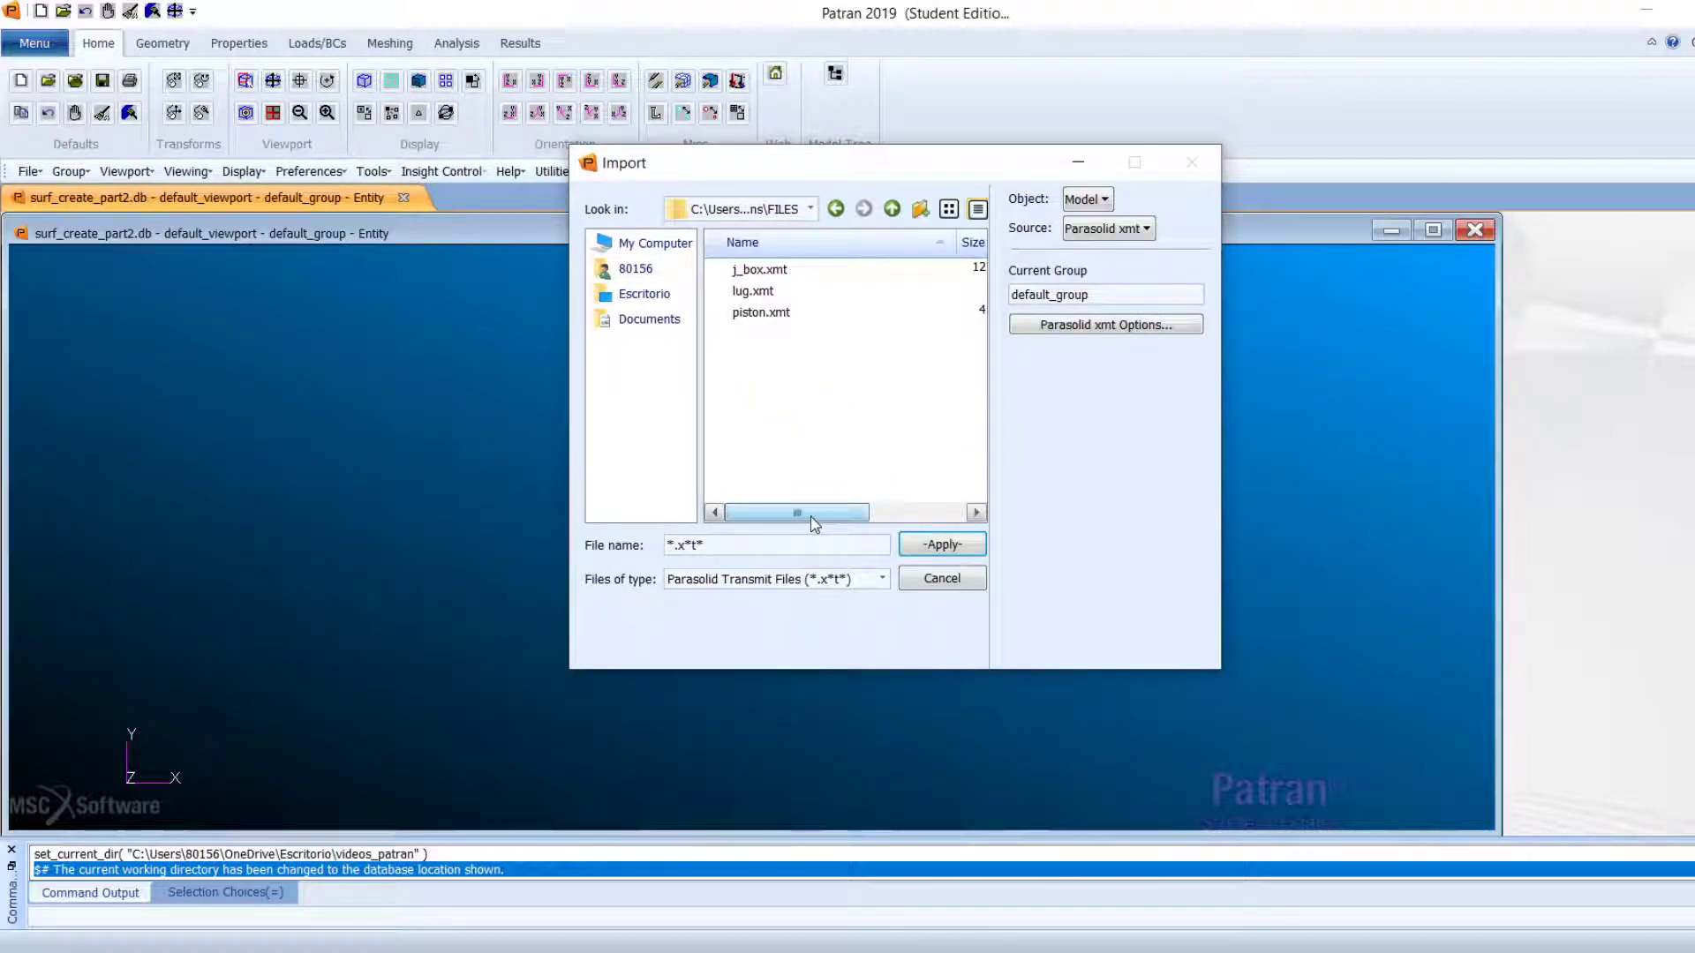
{"action": "left_click", "coordinate": [1142, 233]}
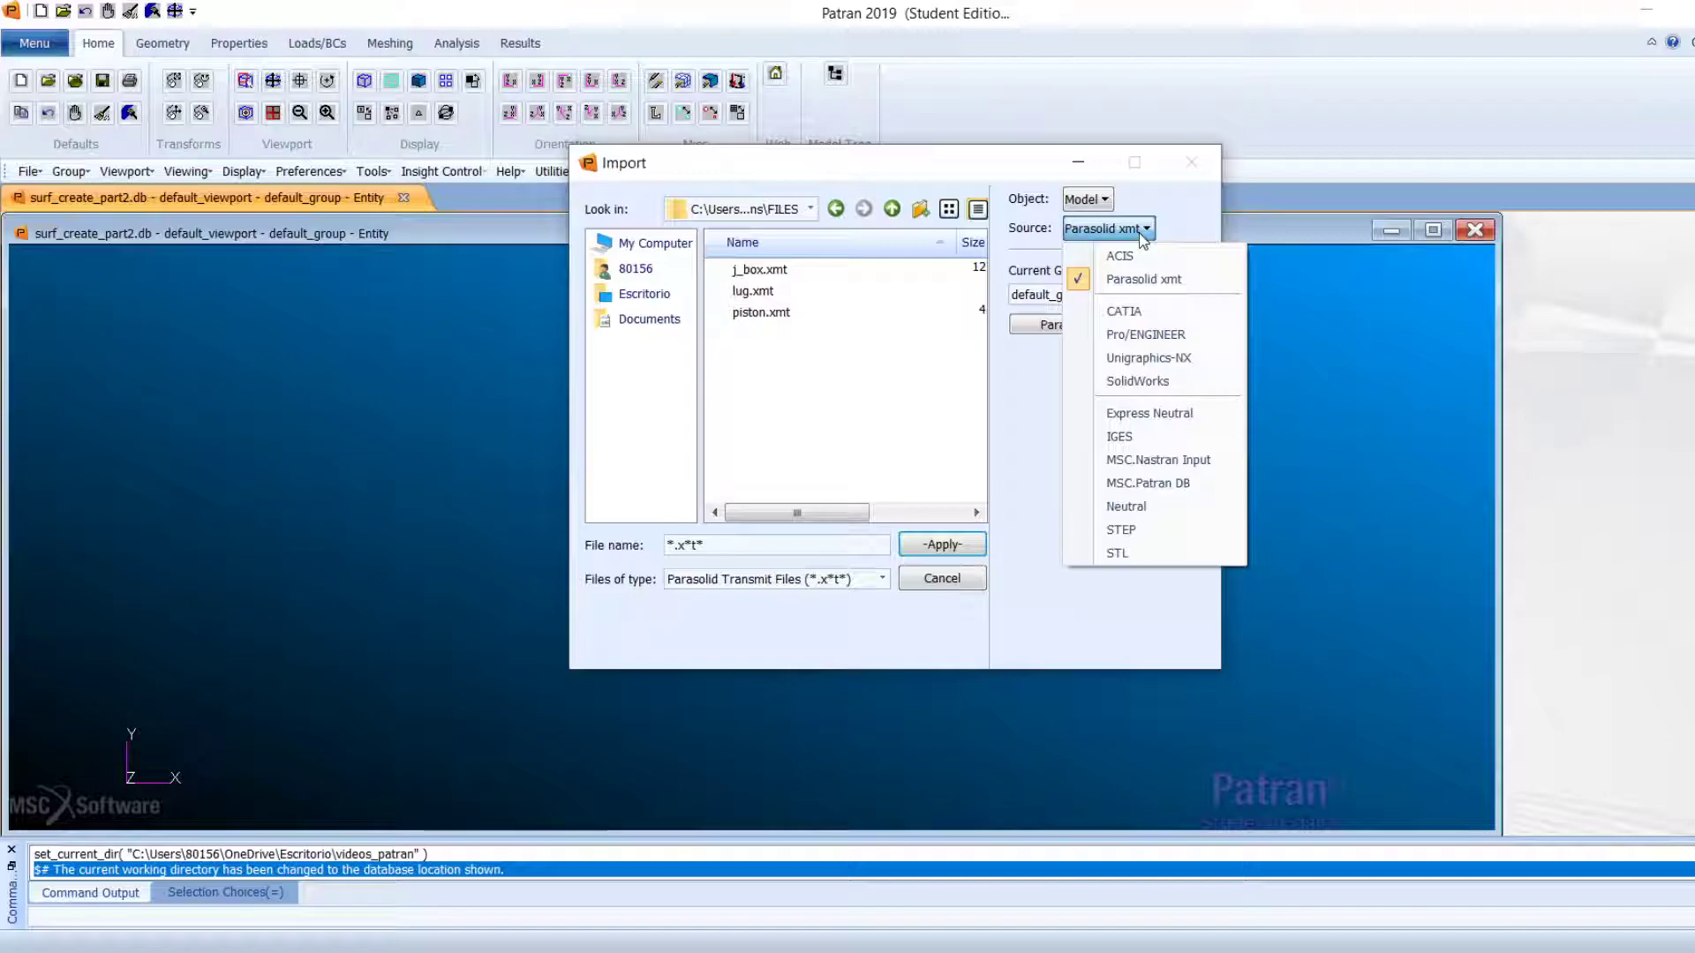
{"action": "left_click", "coordinate": [1153, 438]}
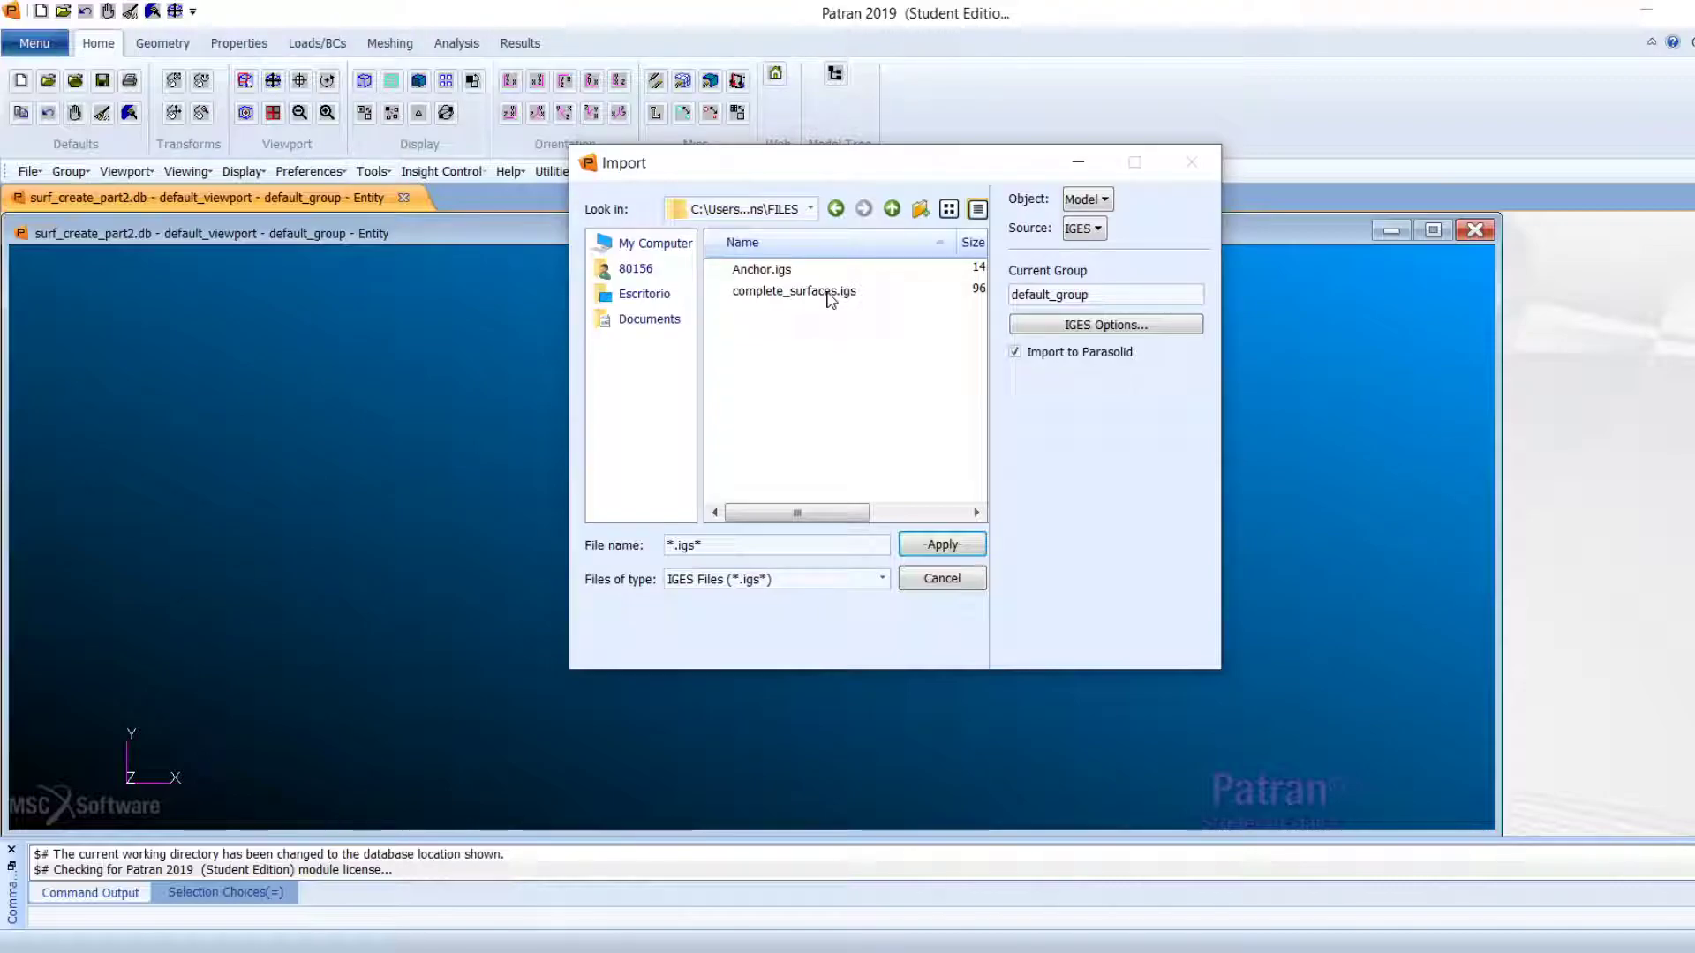
Step: Try to import complete_surfaces.igs with Import to Parasolid enabled
{"action": "left_click", "coordinate": [831, 294]}
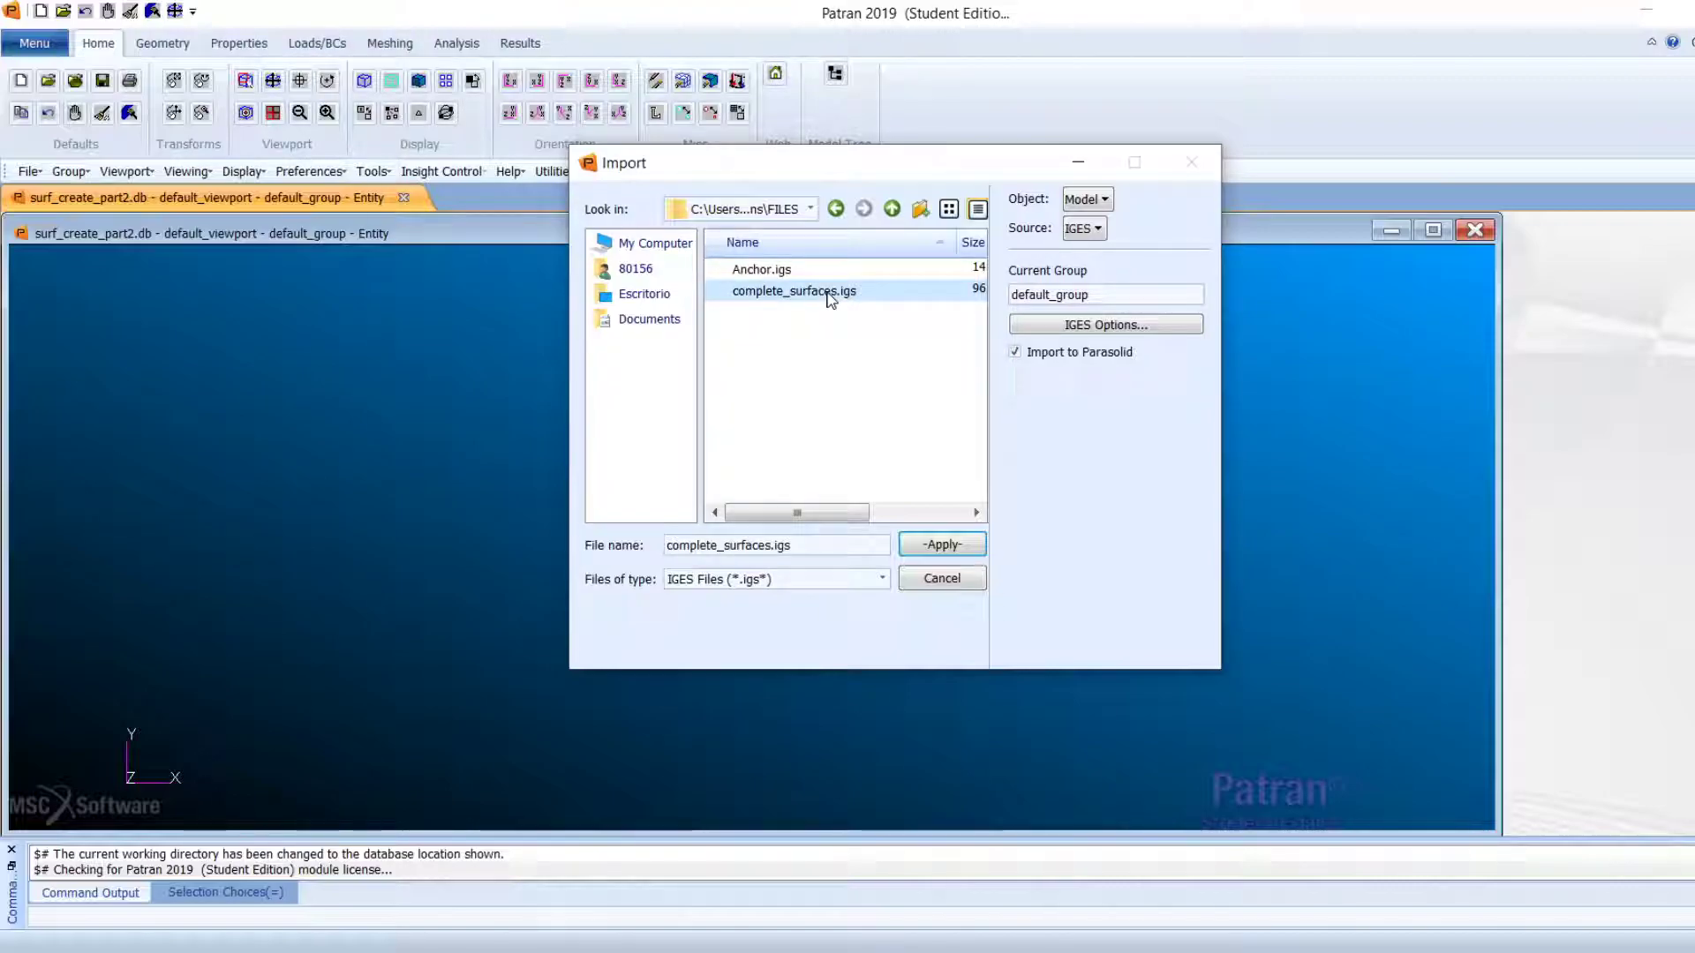
{"action": "double_click", "coordinate": [827, 294]}
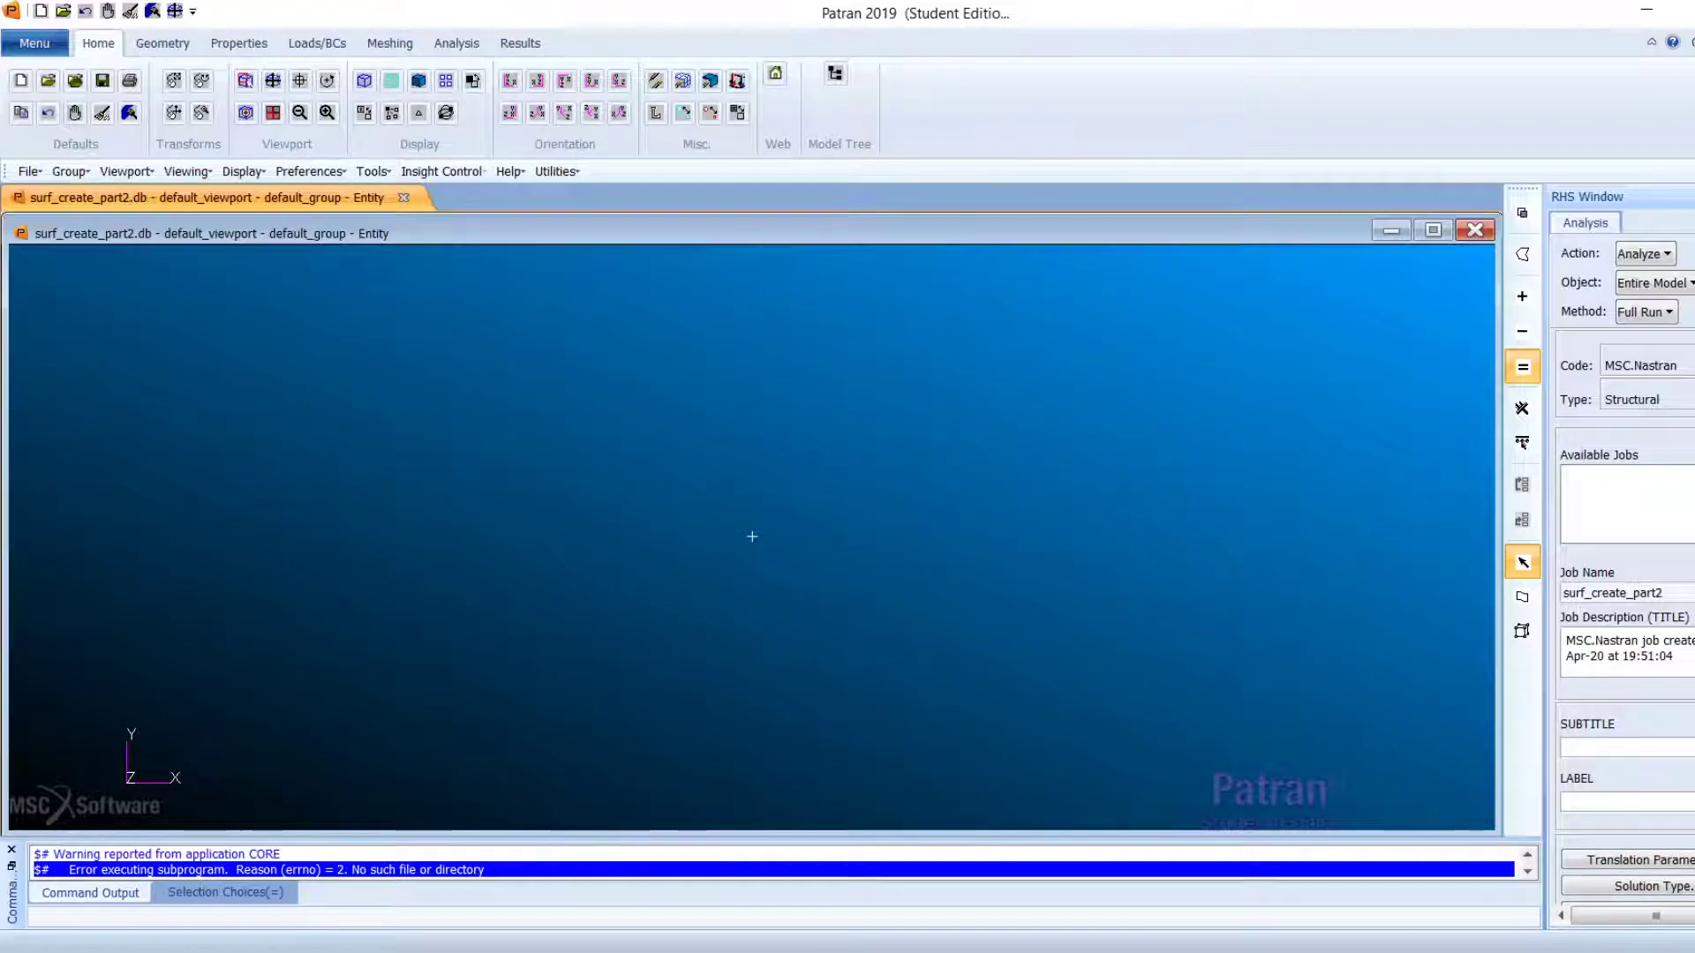
{"action": "scroll", "coordinate": [13, 549], "scroll_direction": "down", "scroll_amount": 3}
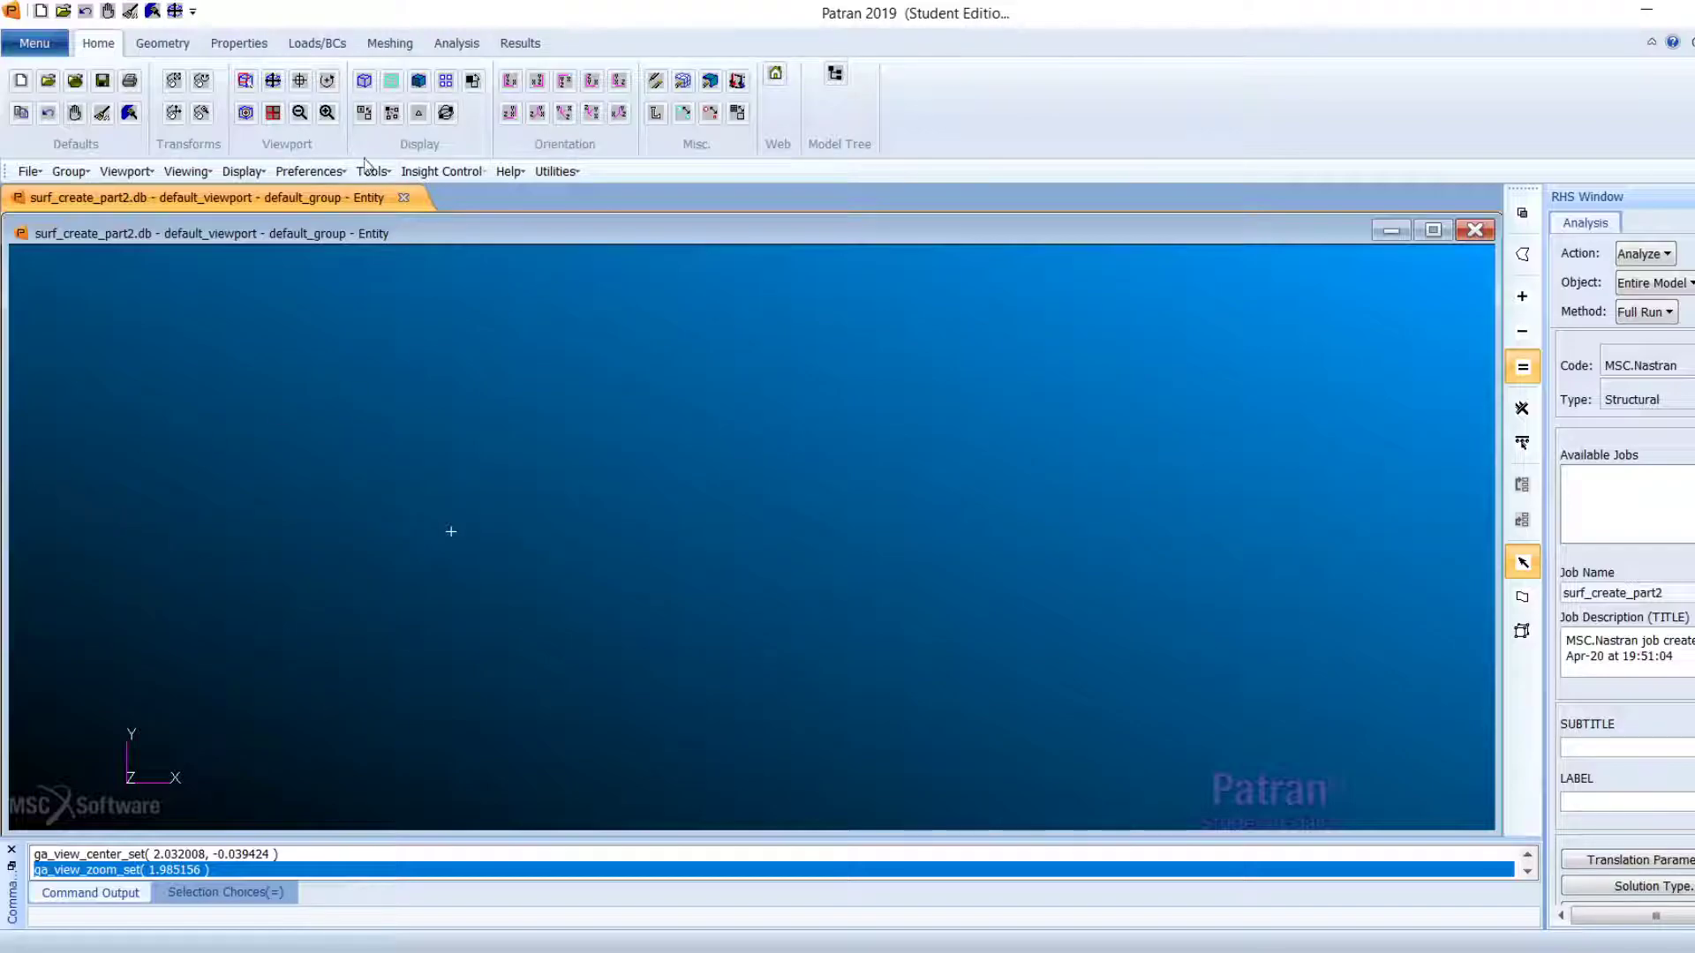
Step: Import complete_surfaces.igs as an IGES model with Import to Parasolid turned off, and dismiss the import summary
{"action": "left_click", "coordinate": [28, 172]}
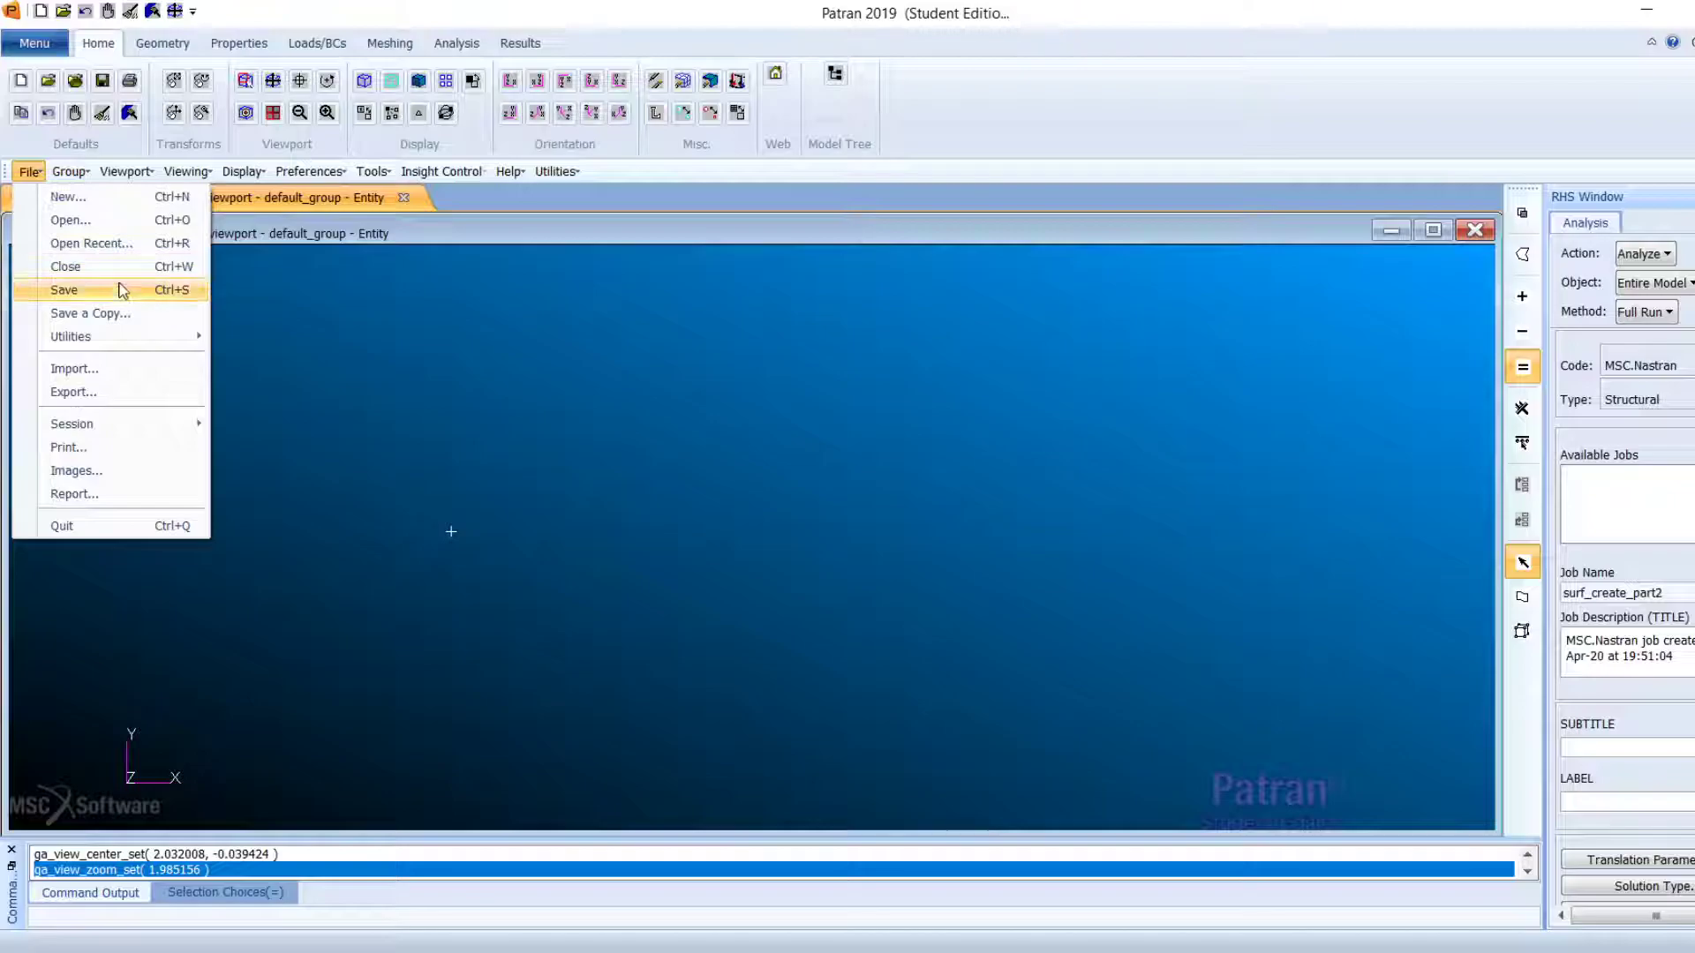
{"action": "left_click", "coordinate": [129, 372]}
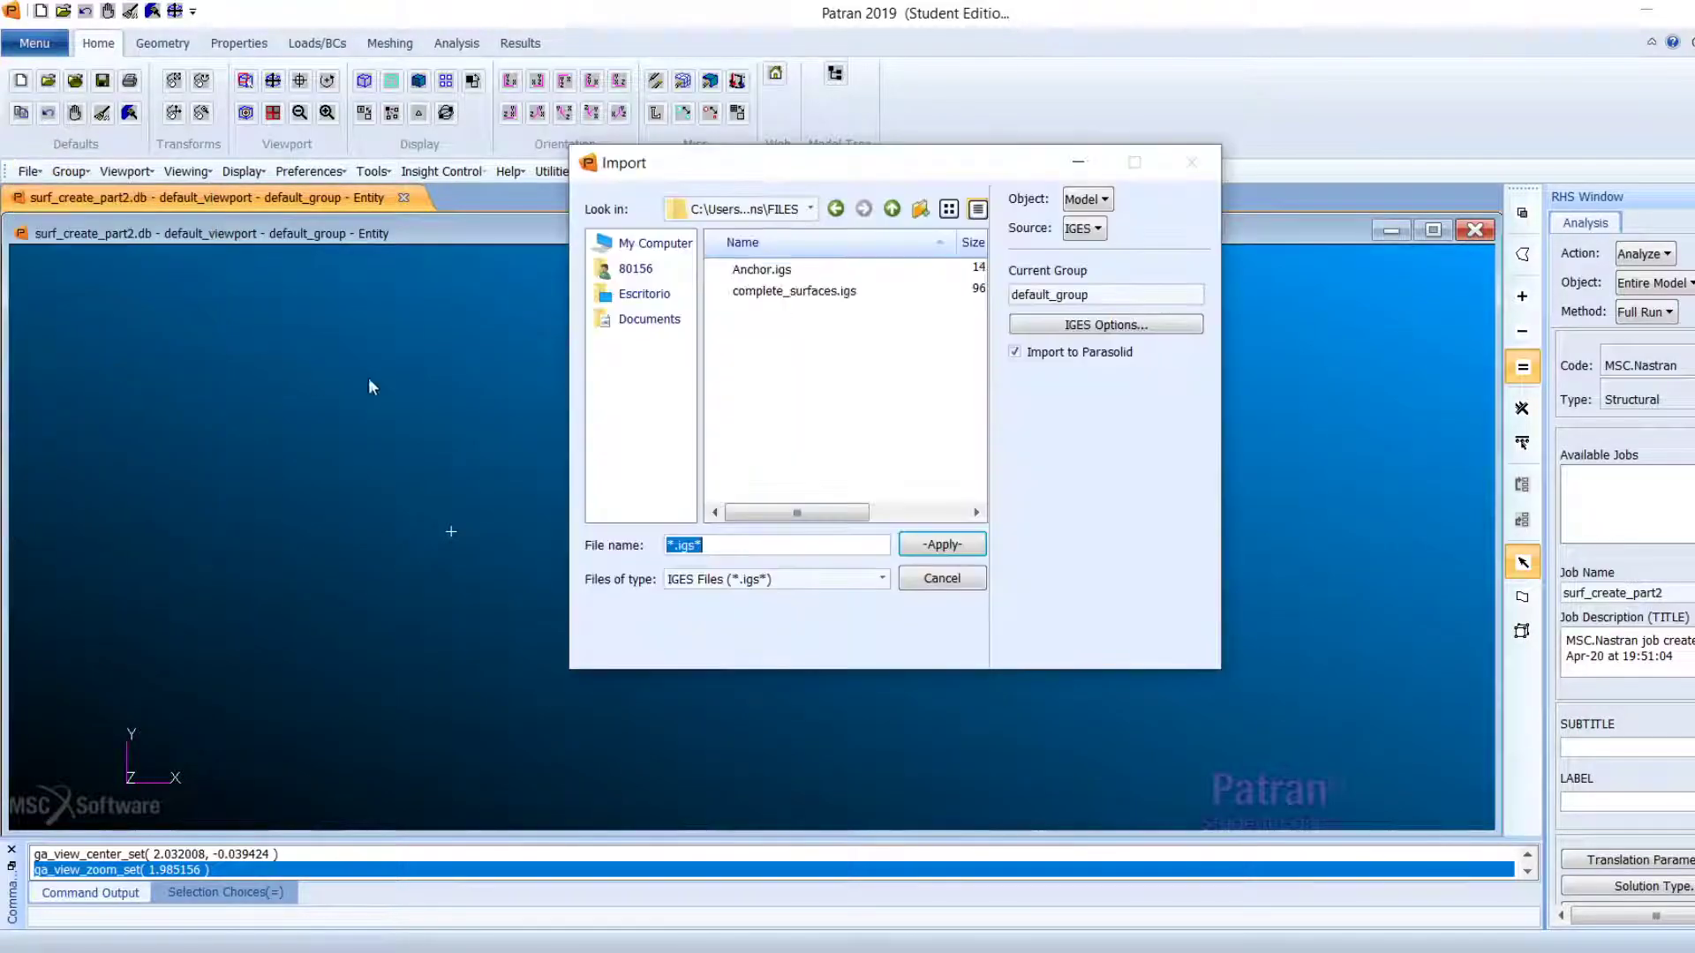
{"action": "left_click", "coordinate": [885, 293]}
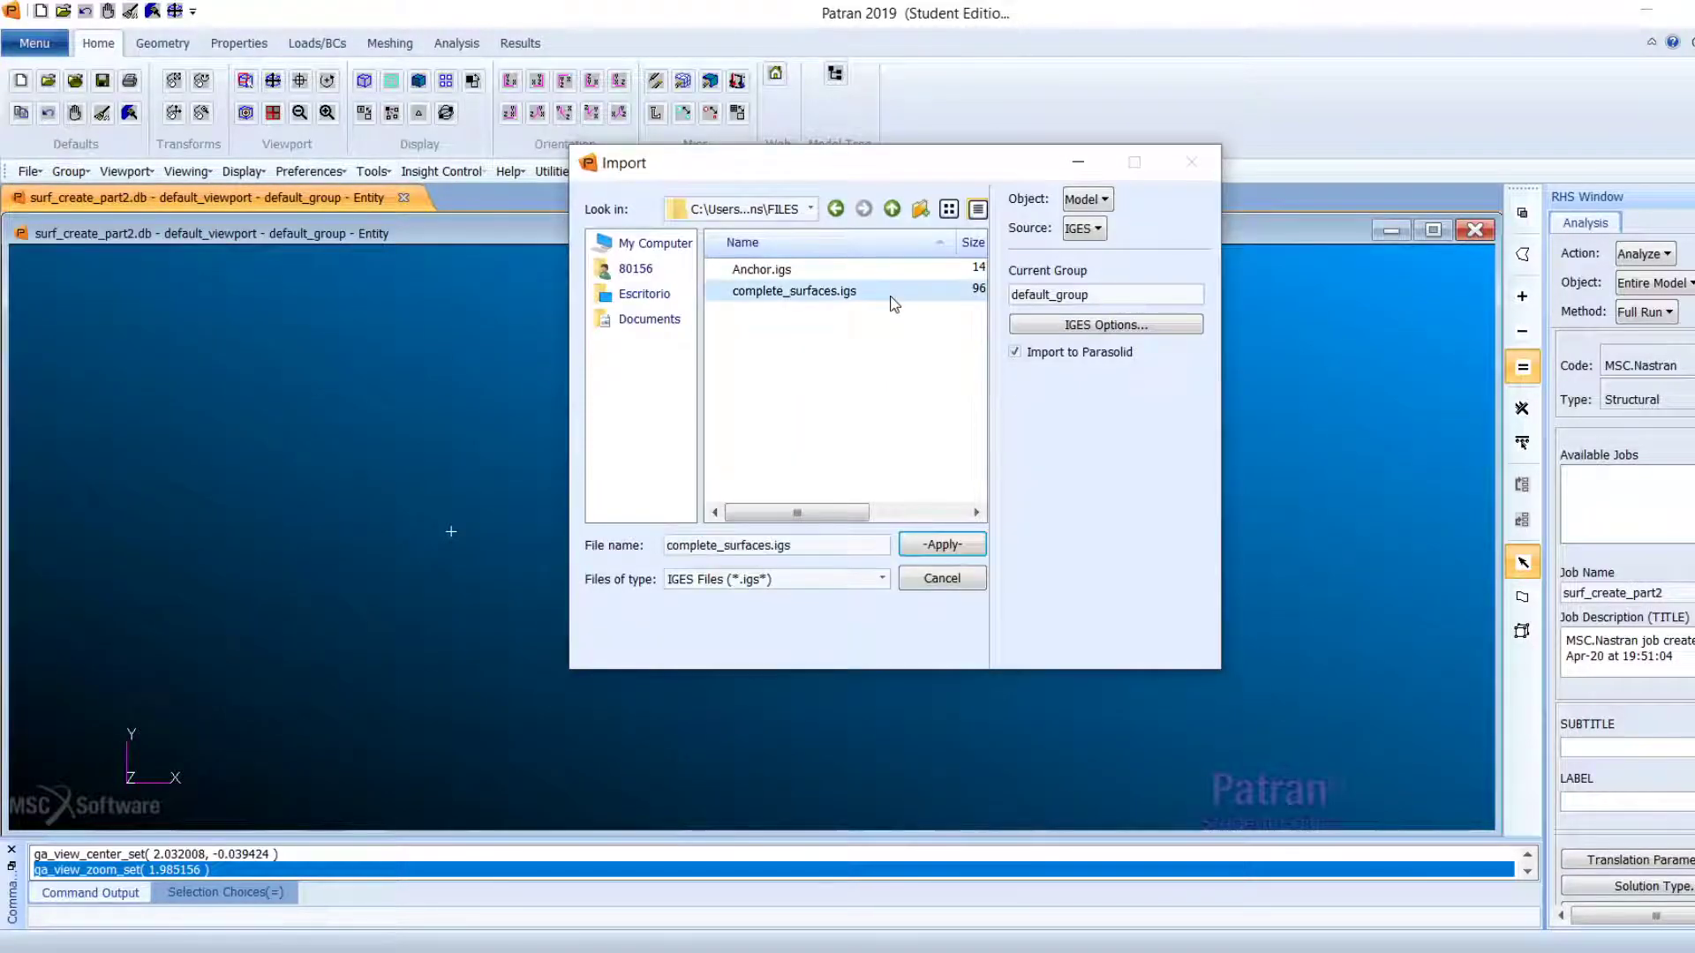
{"action": "left_click", "coordinate": [1043, 354]}
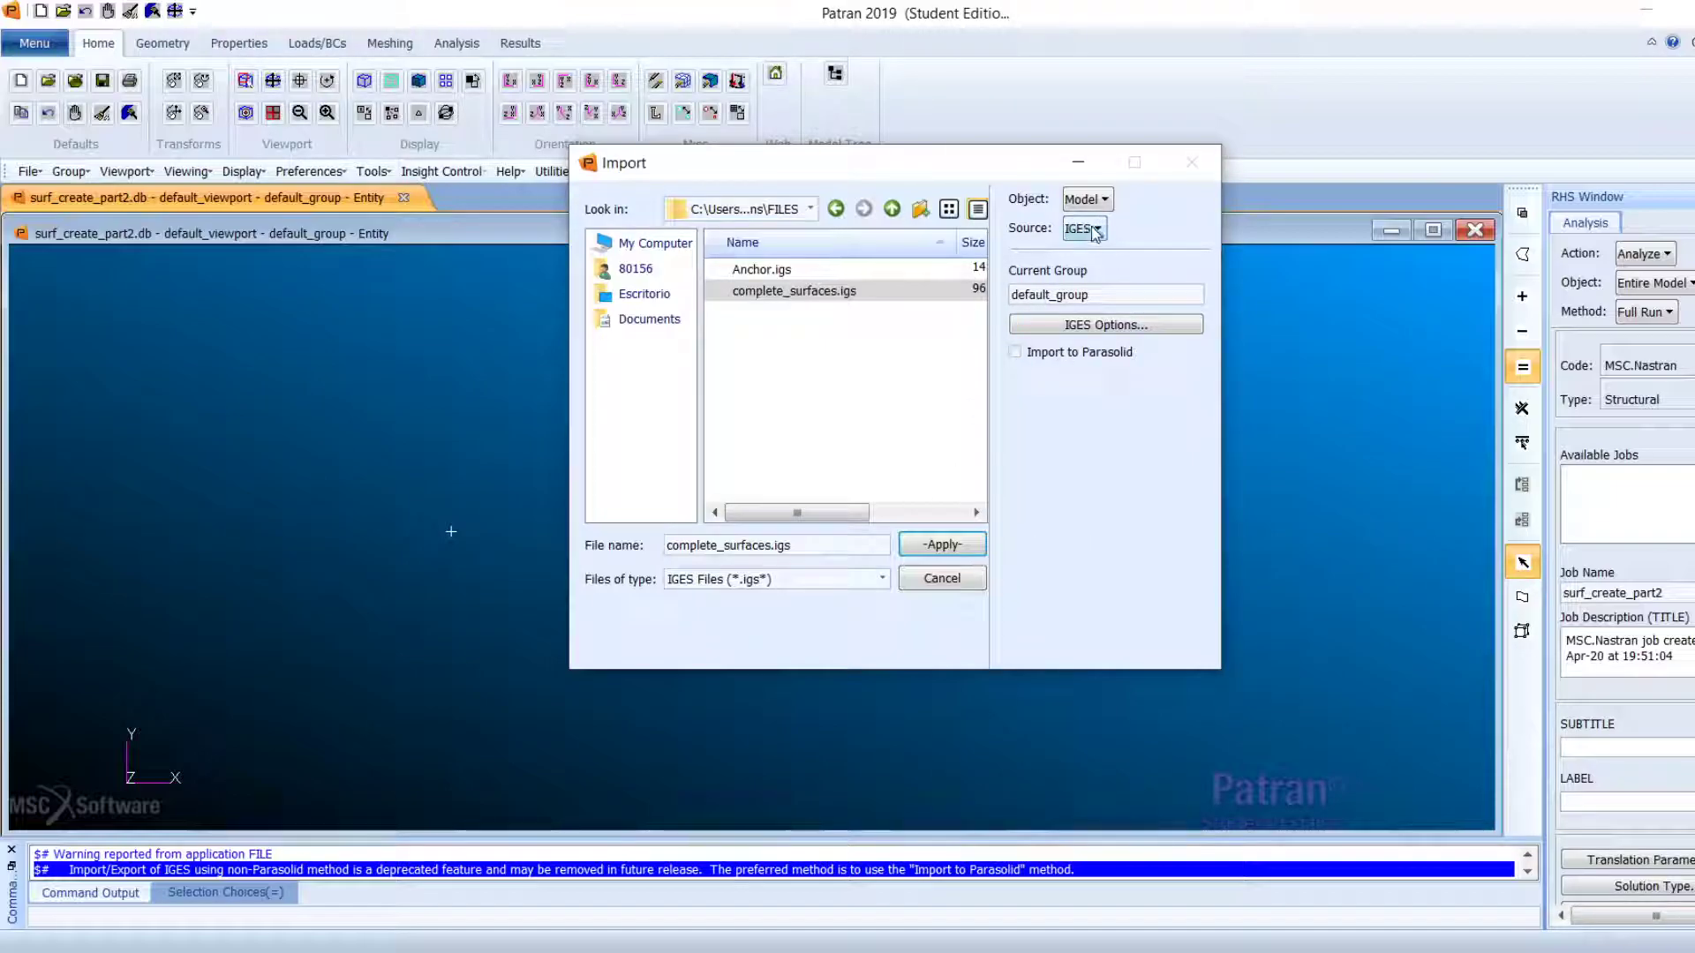
{"action": "left_click", "coordinate": [854, 301]}
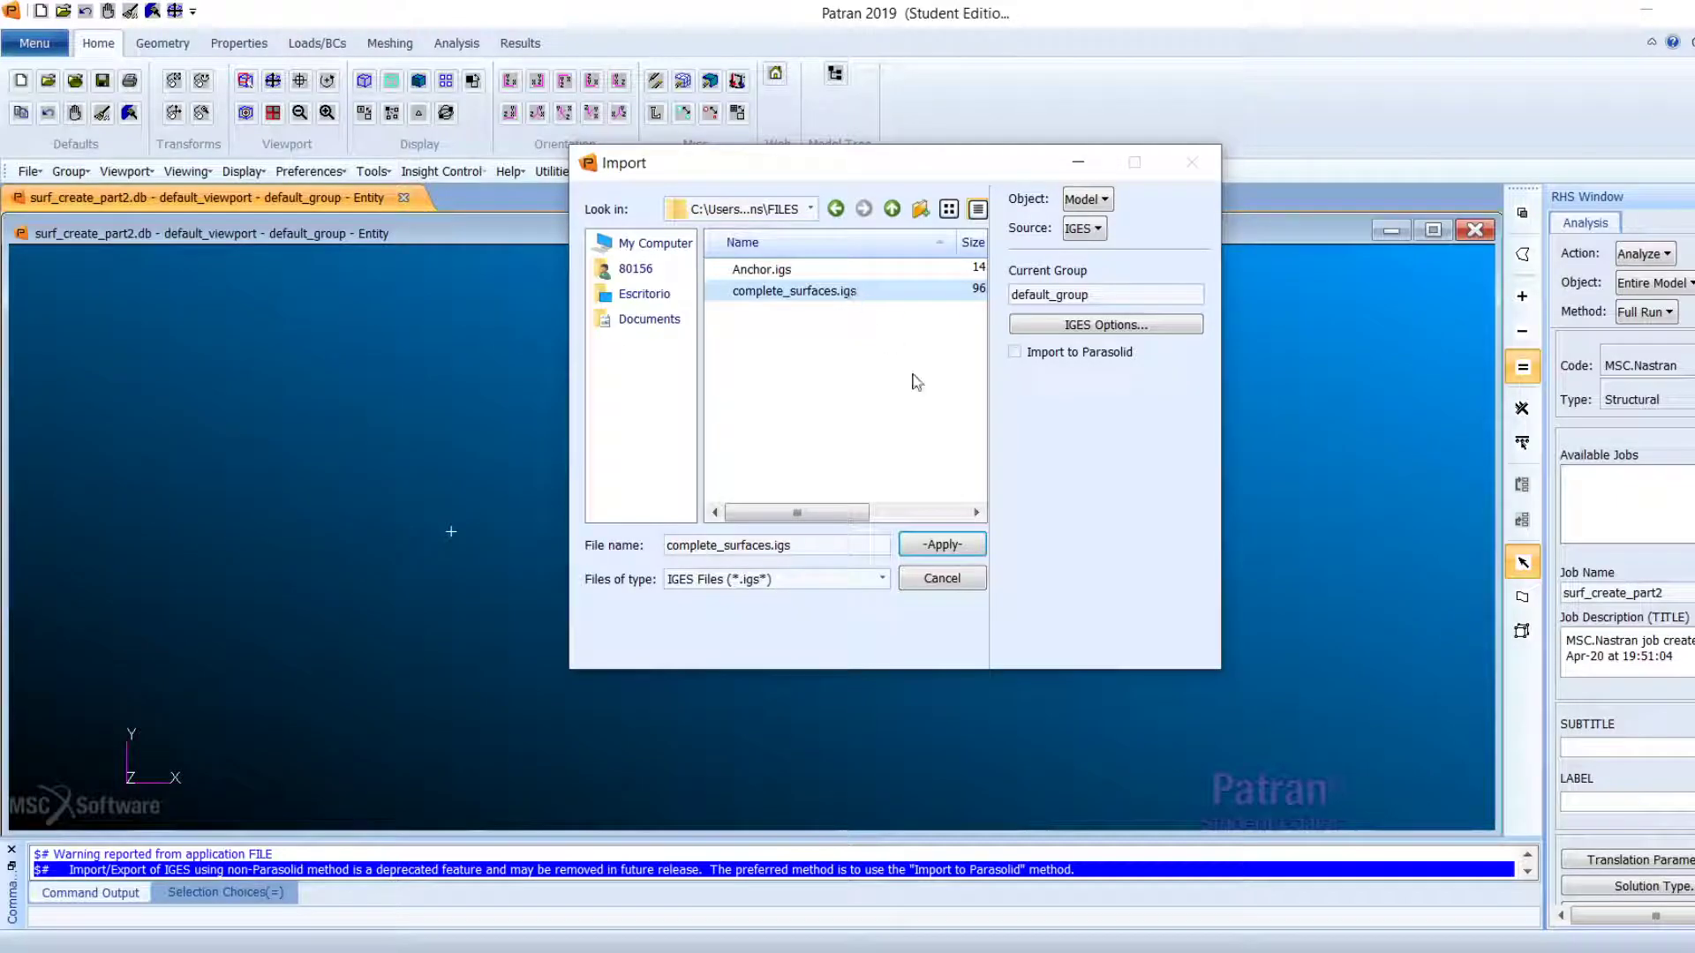
{"action": "left_click", "coordinate": [958, 547]}
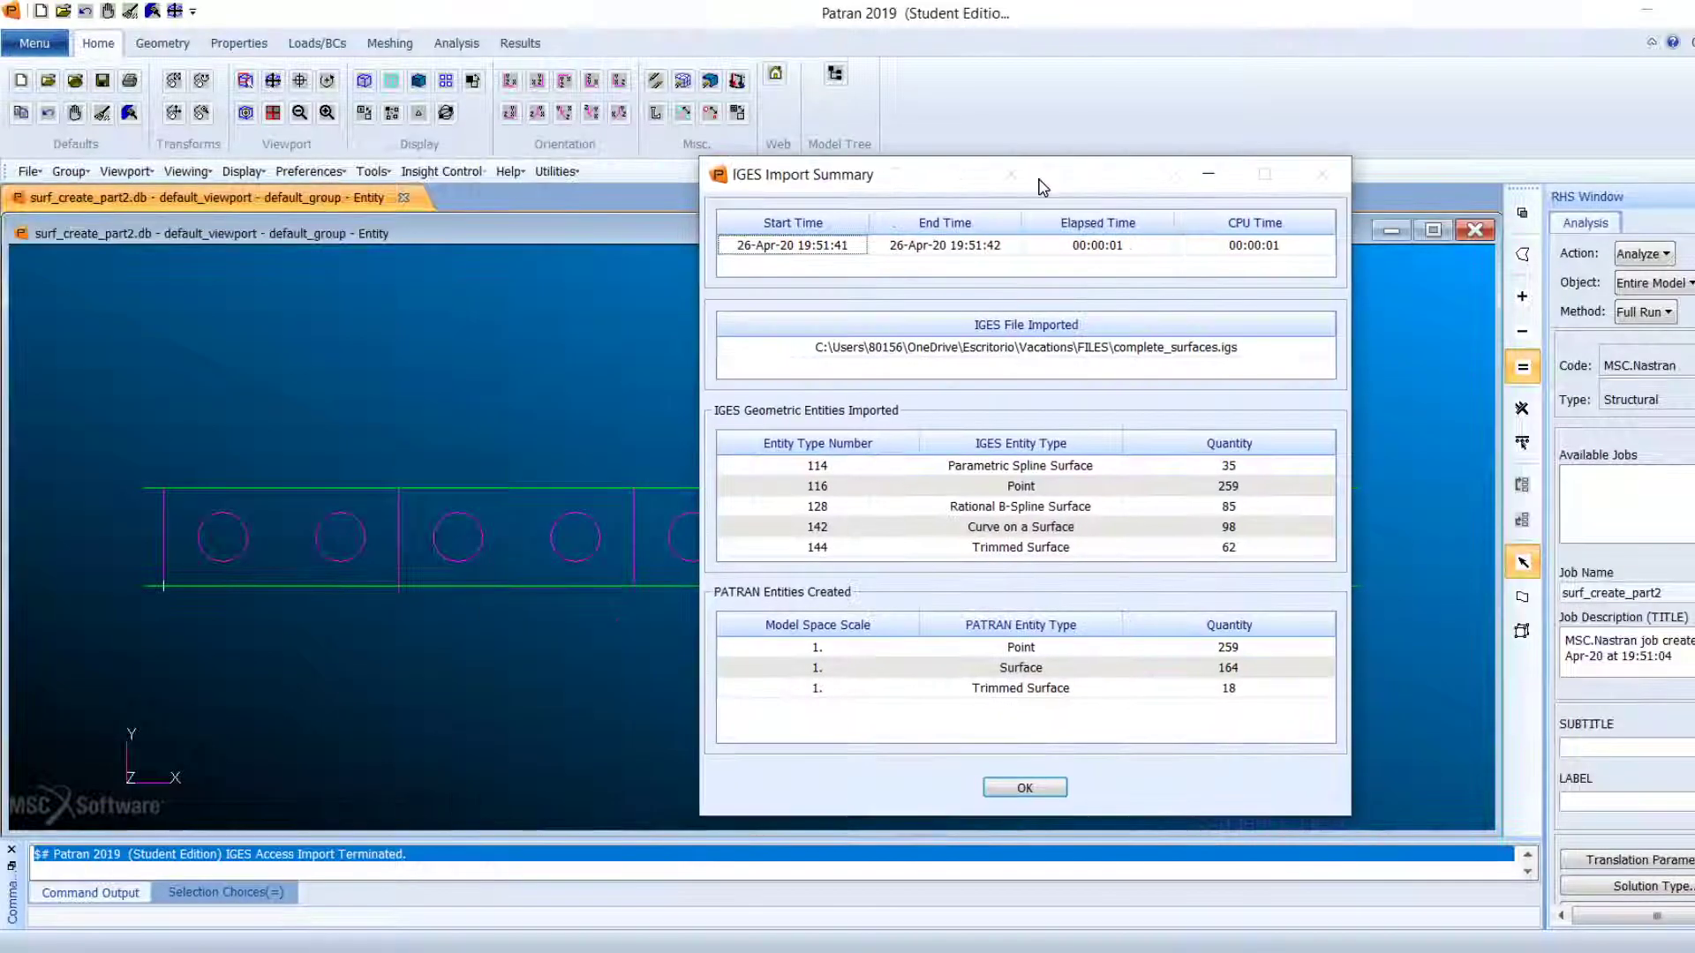
{"action": "left_click", "coordinate": [1025, 787]}
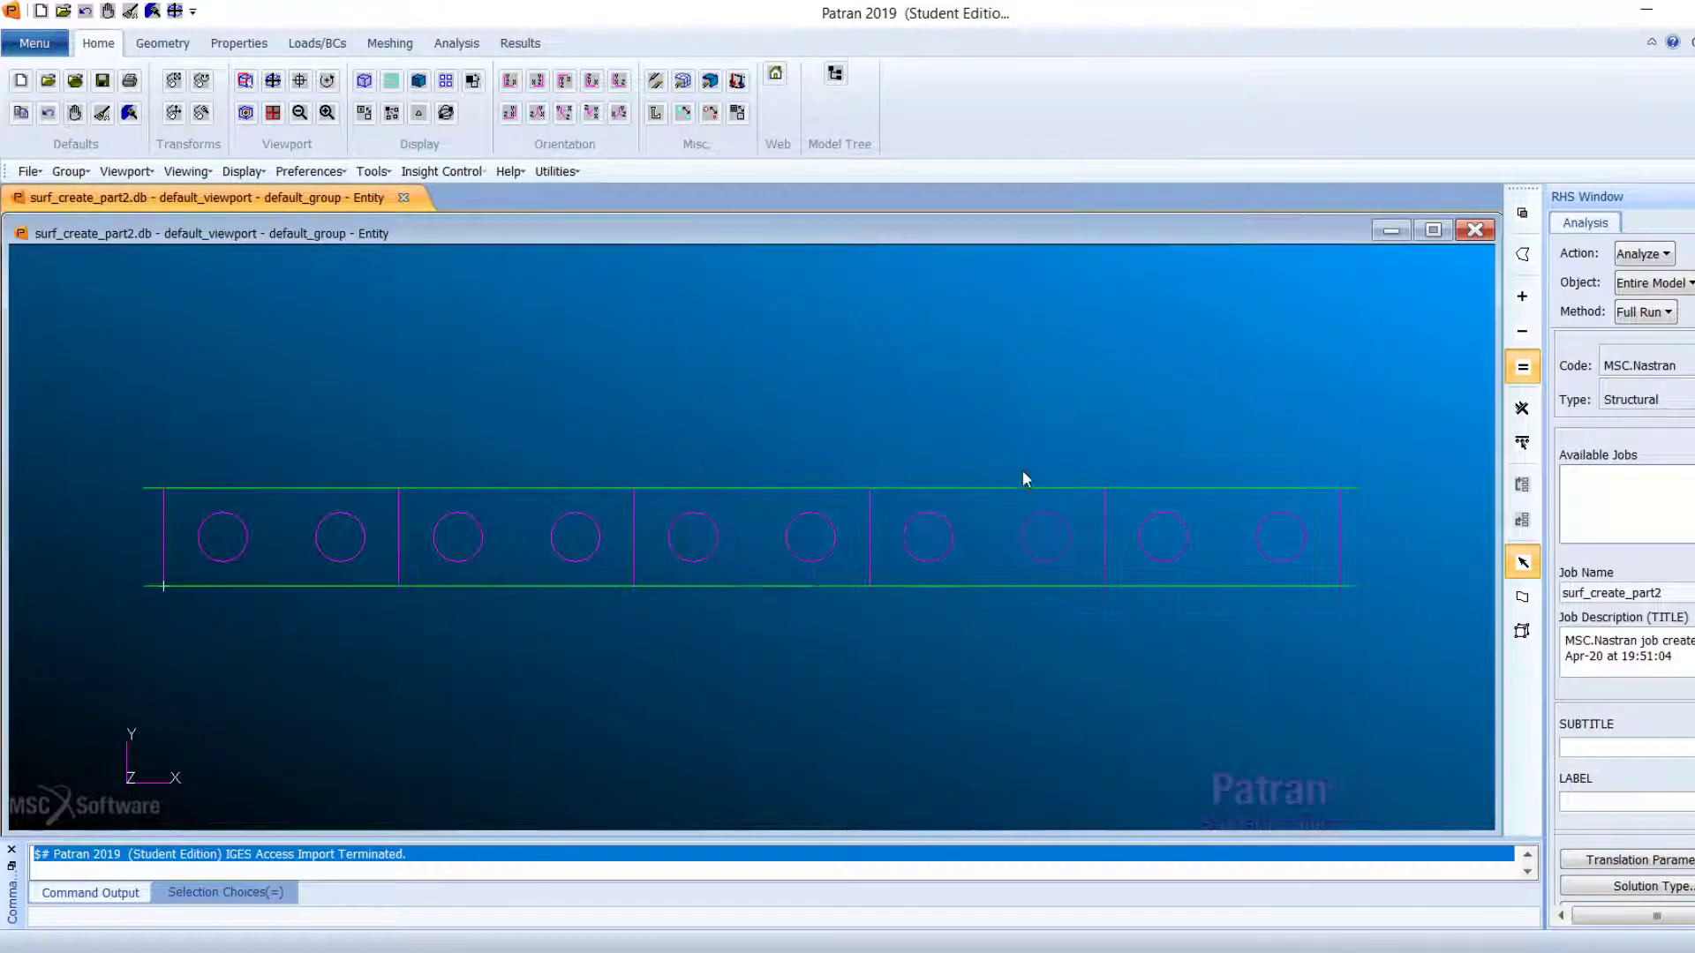
Step: Rename the default_group group containing the imported frame geometry to all_surfaces
{"action": "left_click", "coordinate": [537, 112]}
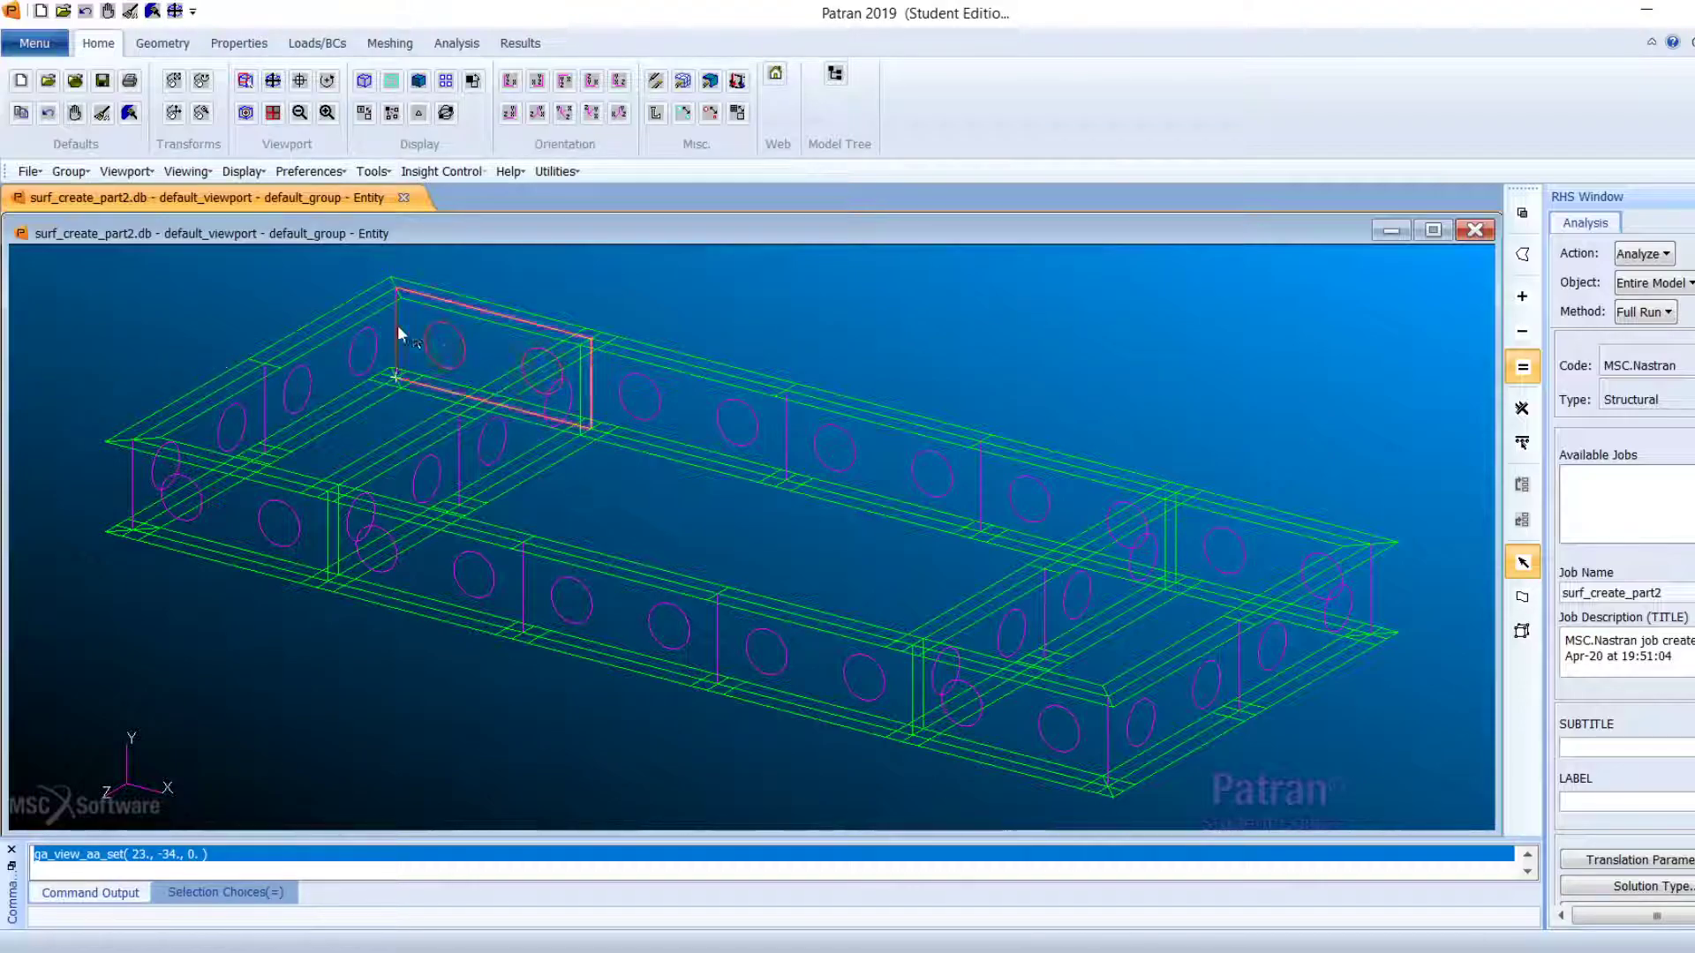
{"action": "left_click", "coordinate": [69, 171]}
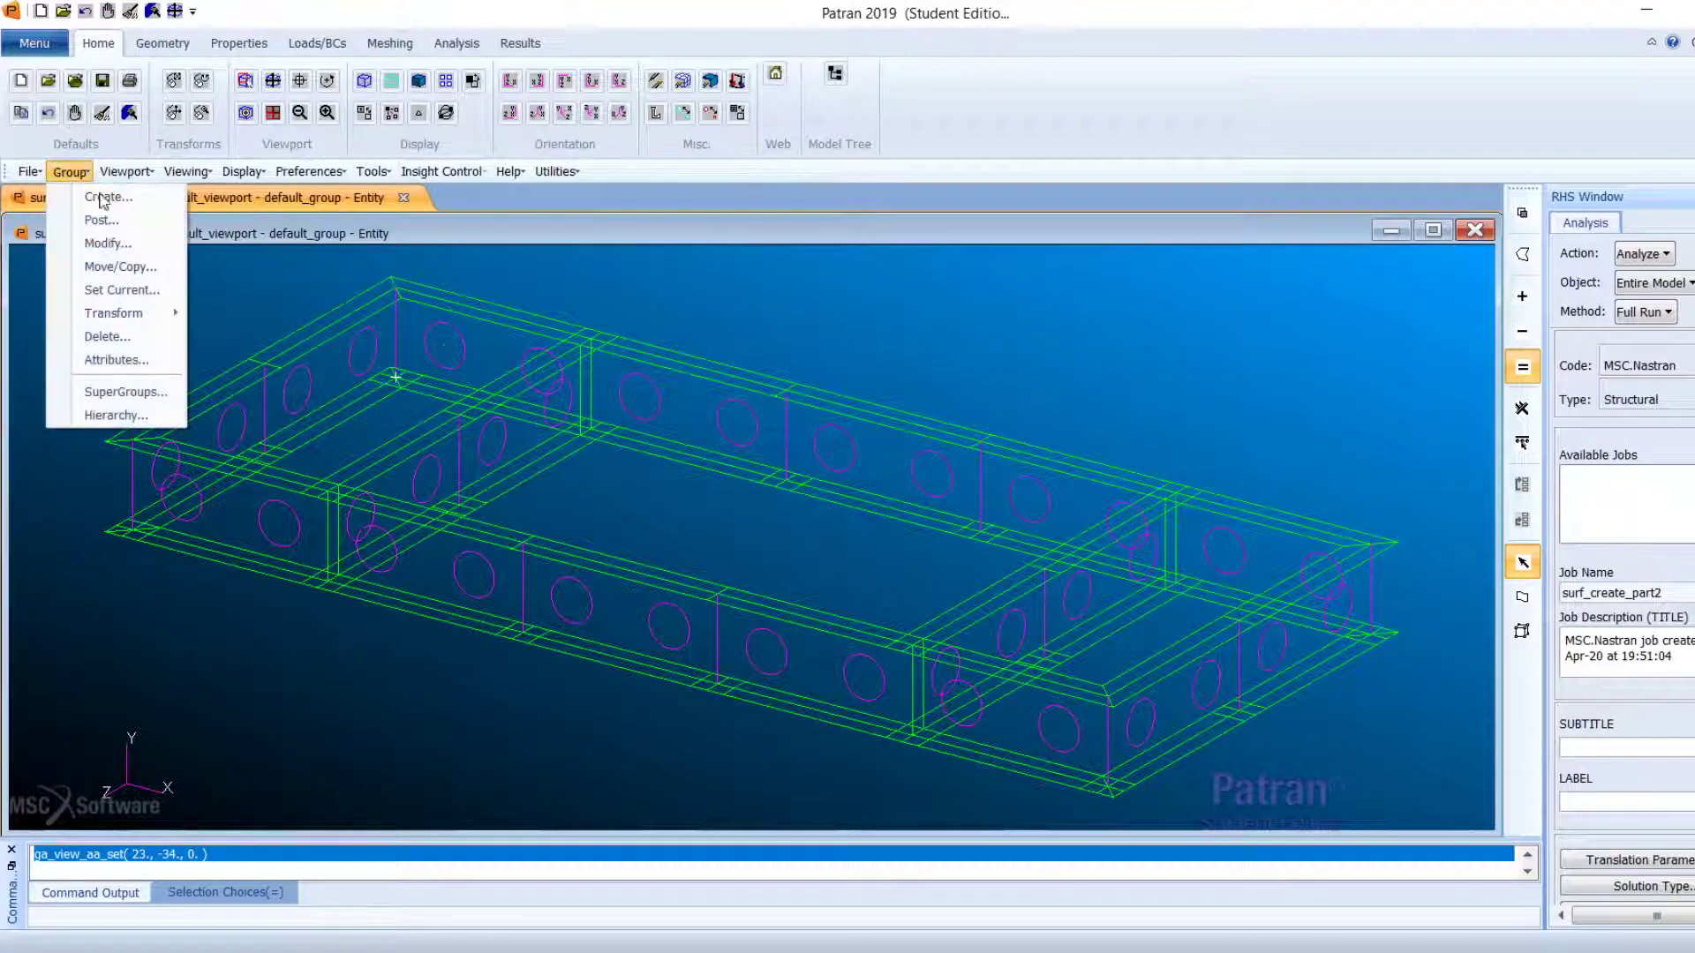
{"action": "left_click", "coordinate": [126, 238]}
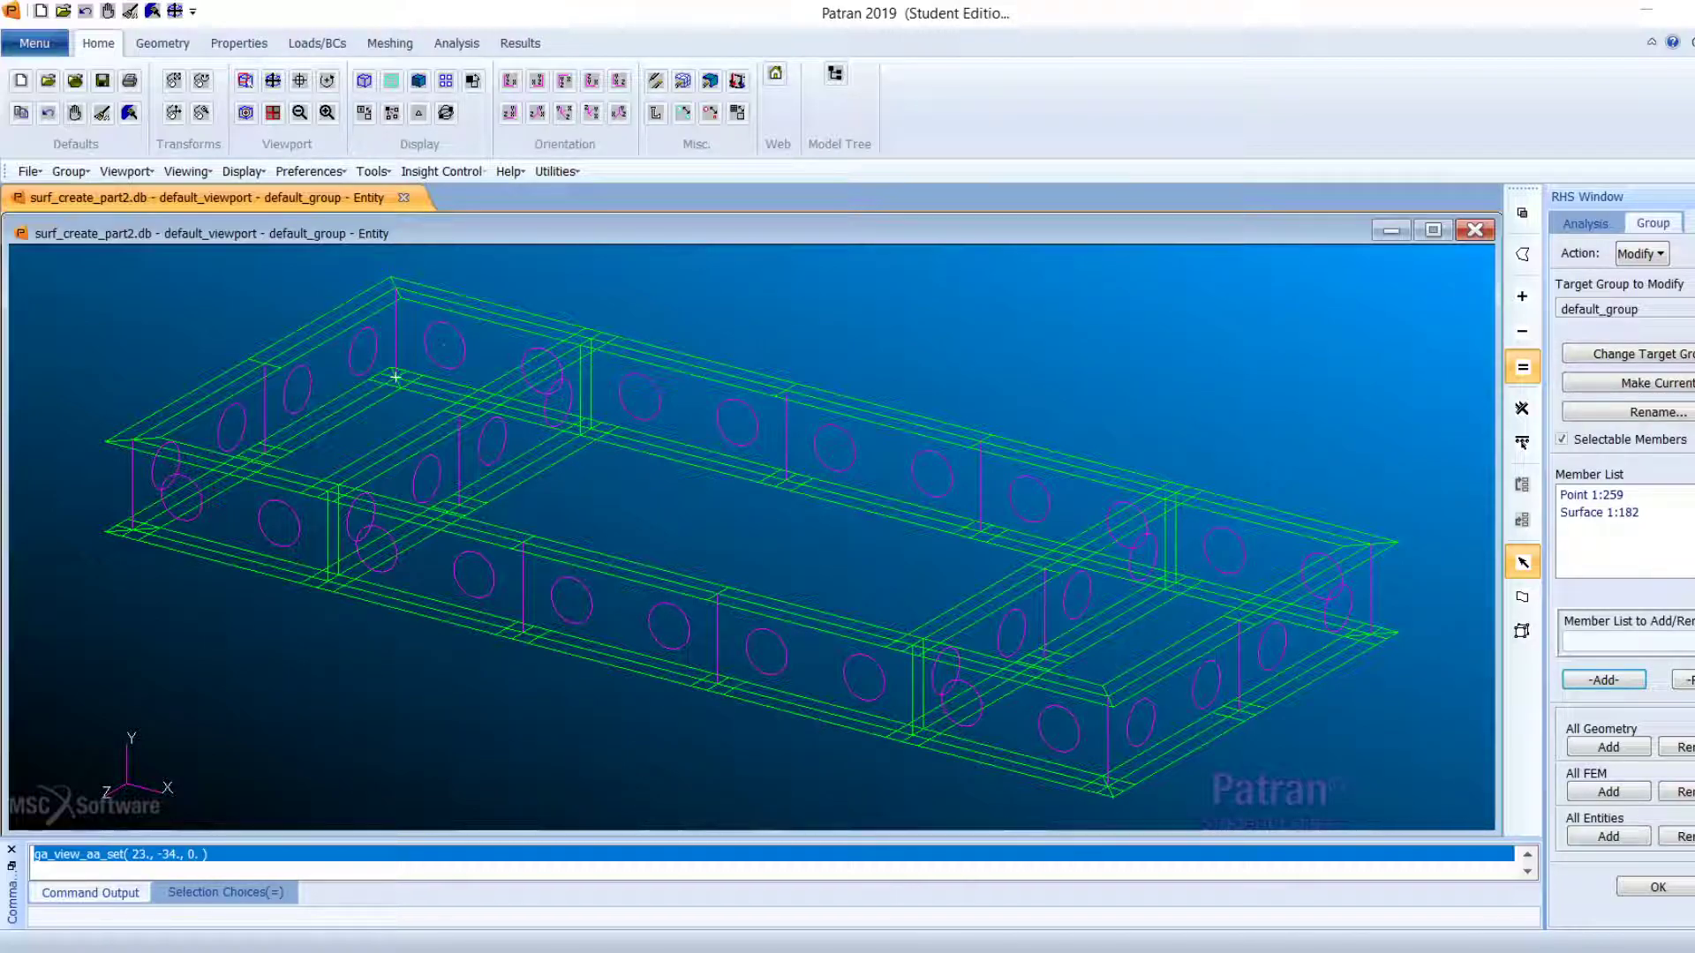
{"action": "key", "text": "Return"}
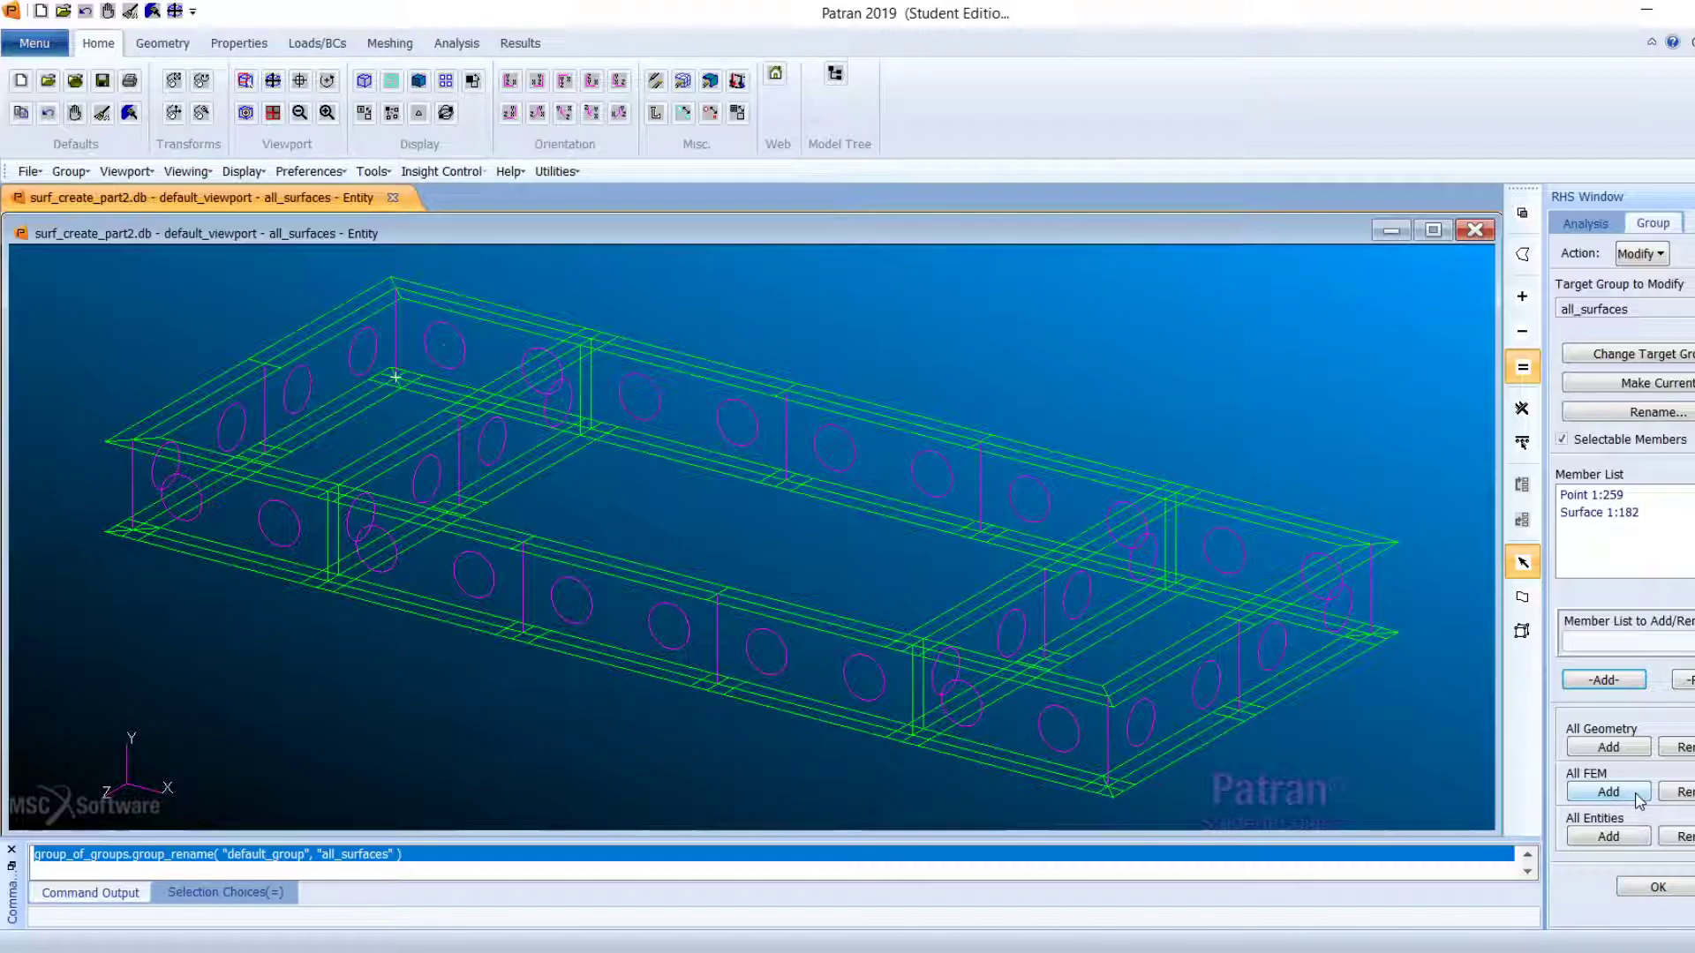
{"action": "left_click", "coordinate": [1657, 887]}
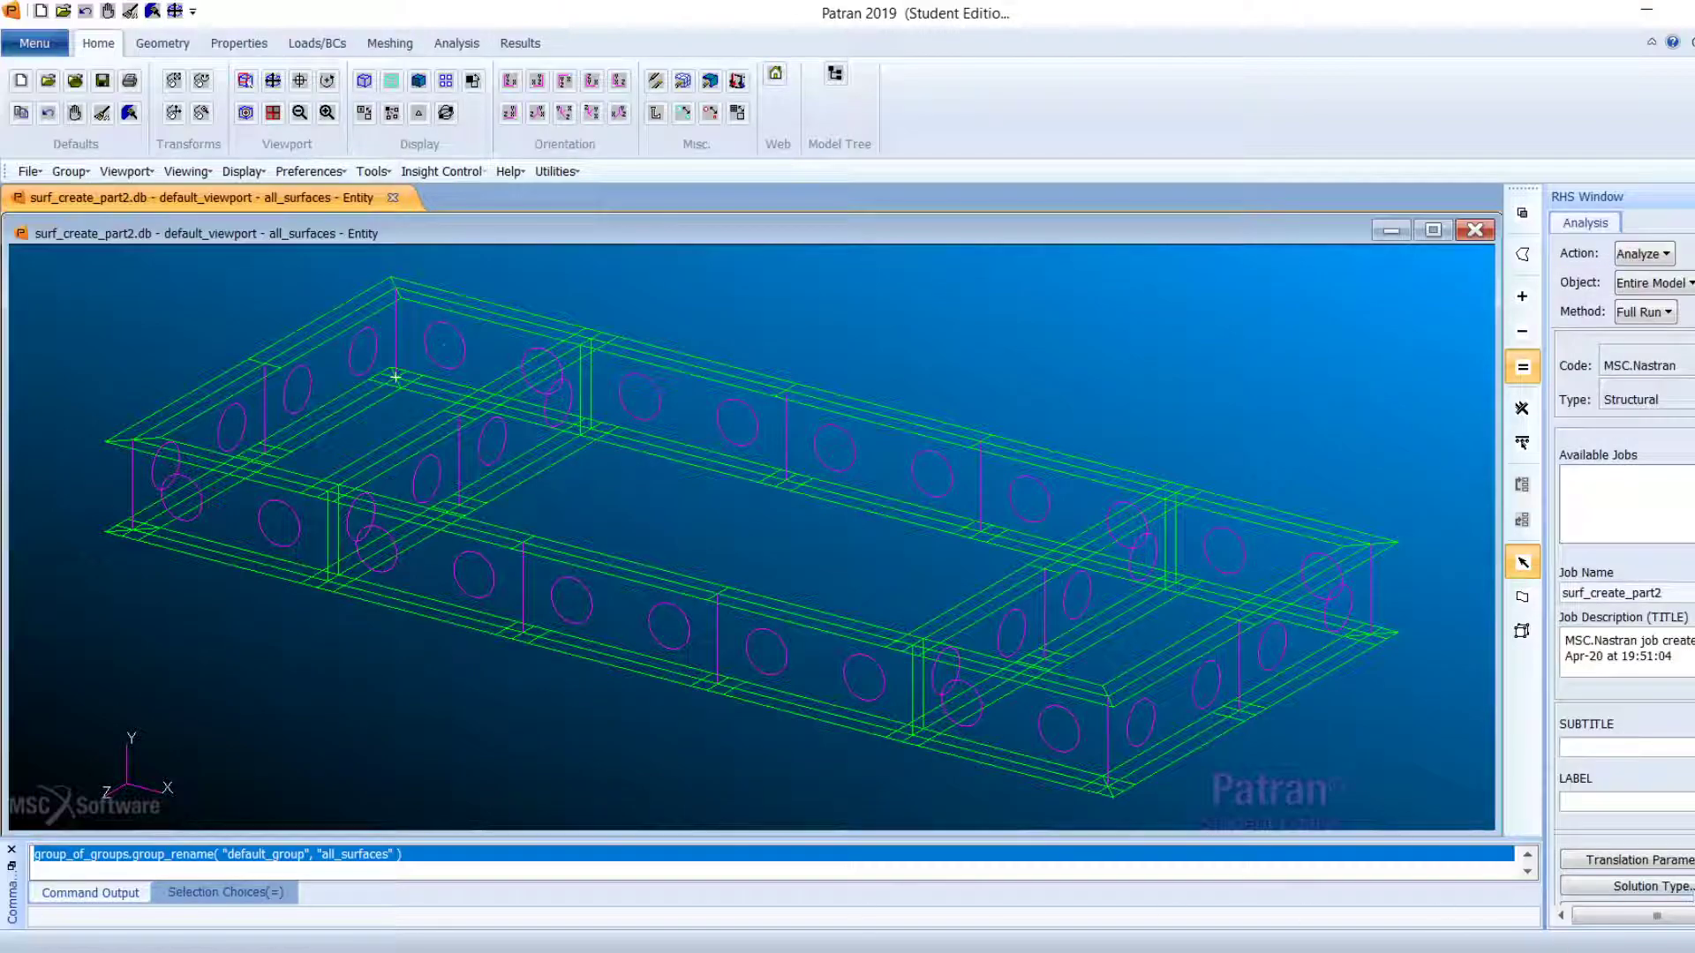